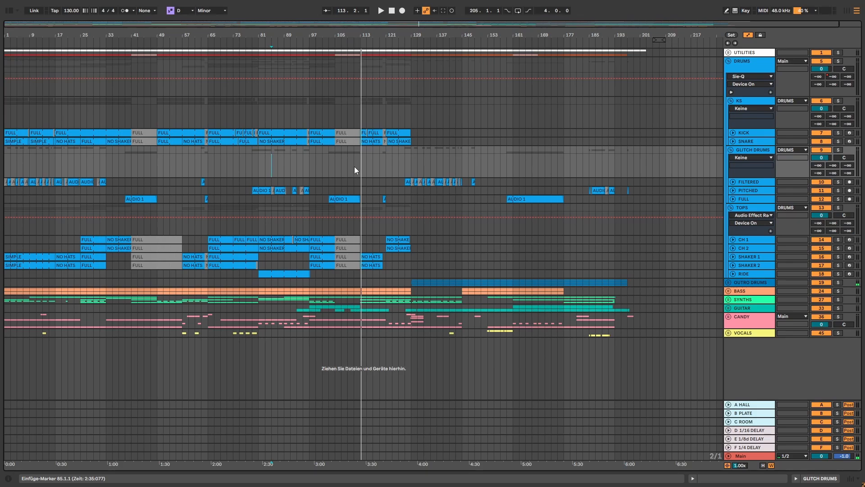
Open the DRUMS group's device chain and unfold the Radiating Drums rack and the EQ Eight after Decapitator.
left_click(754, 59)
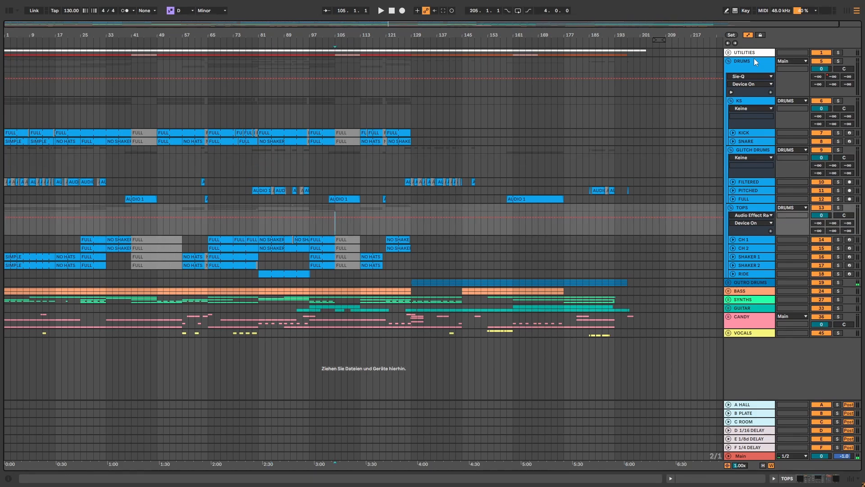
left_click(802, 483)
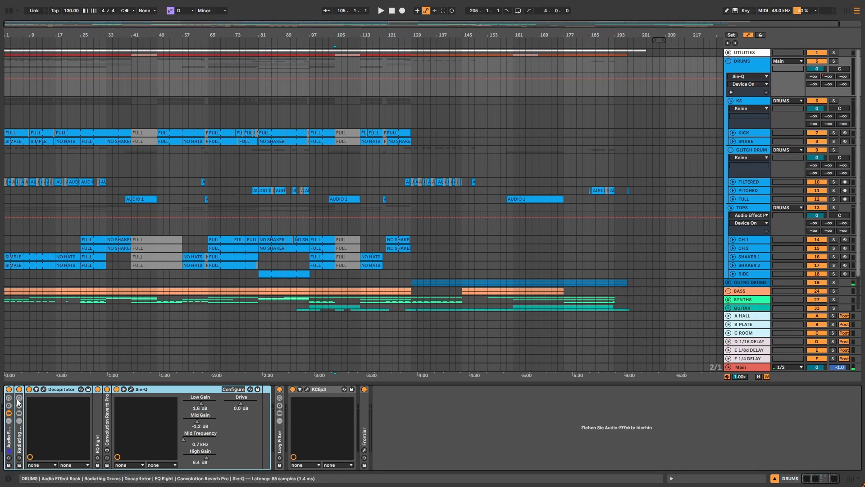
double_click(19, 433)
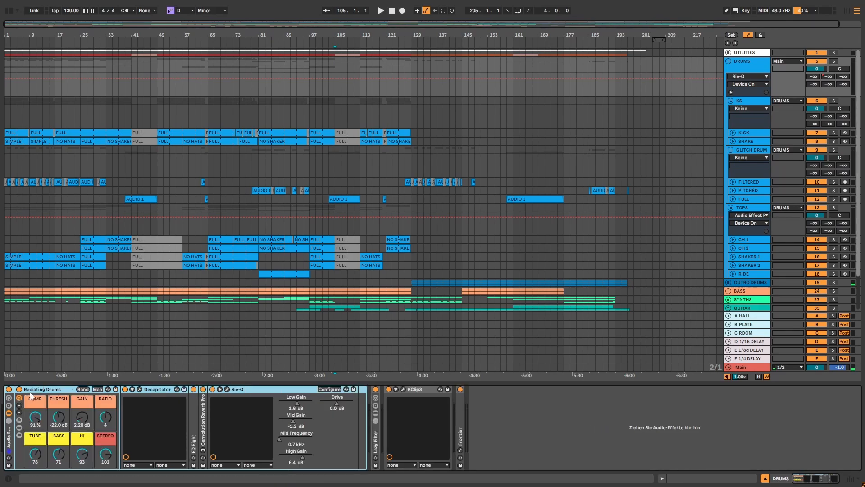
double_click(194, 403)
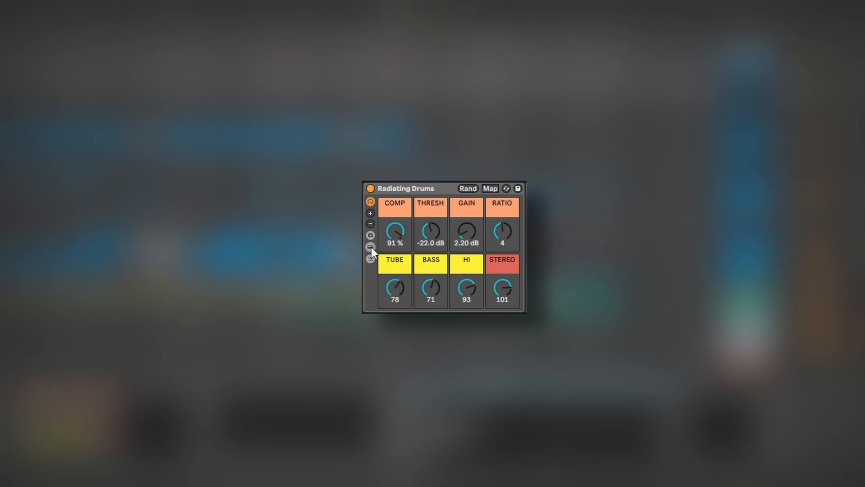
Show the devices inside the Radiating Drums rack, unfold its EQ Eight and open the Radiator plug-in window.
left_click(370, 247)
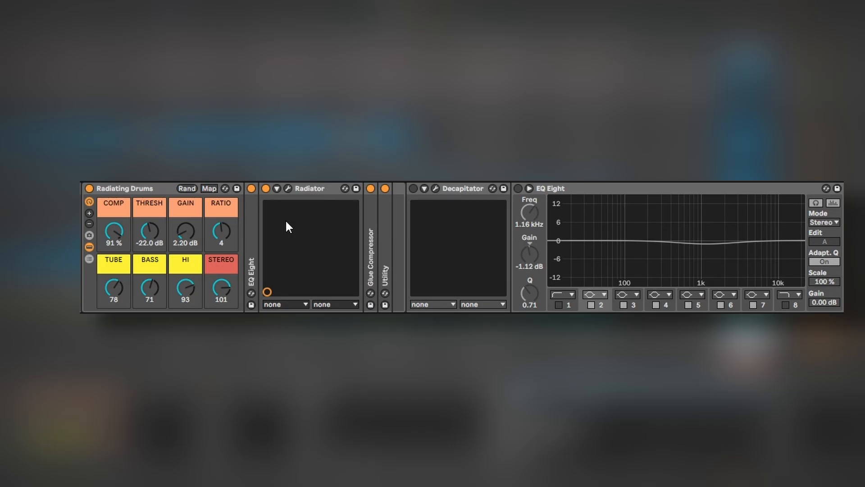
double_click(252, 209)
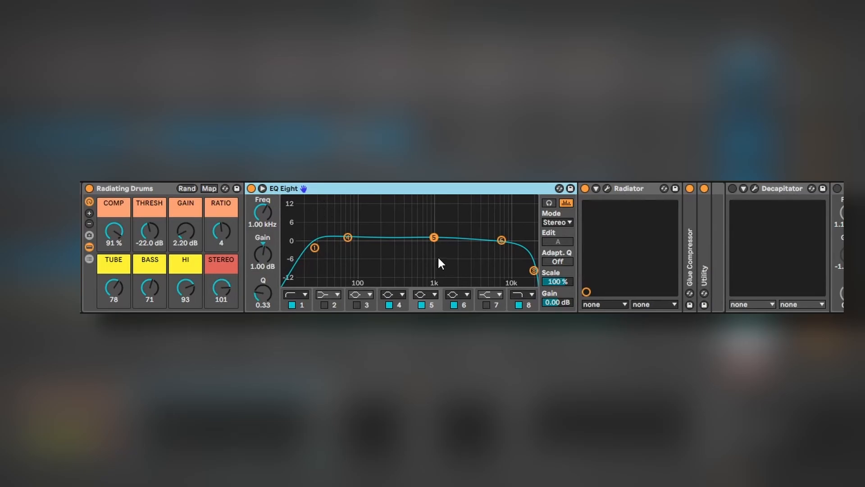
left_click(618, 189)
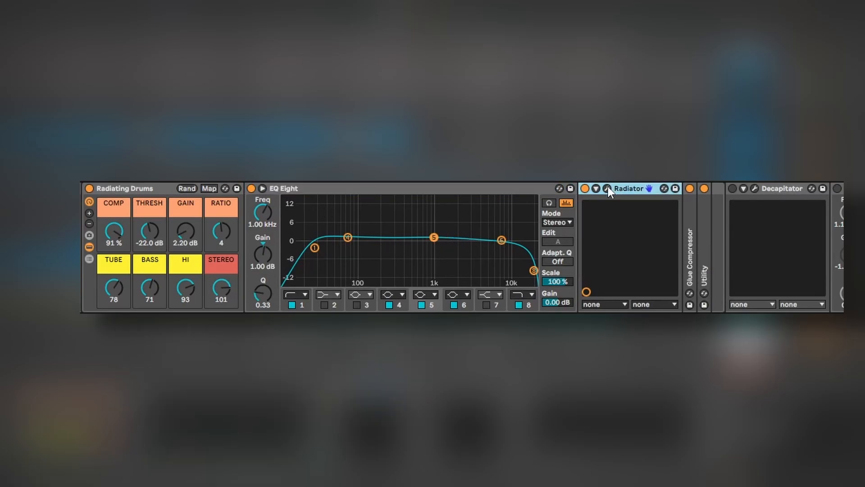
left_click(607, 188)
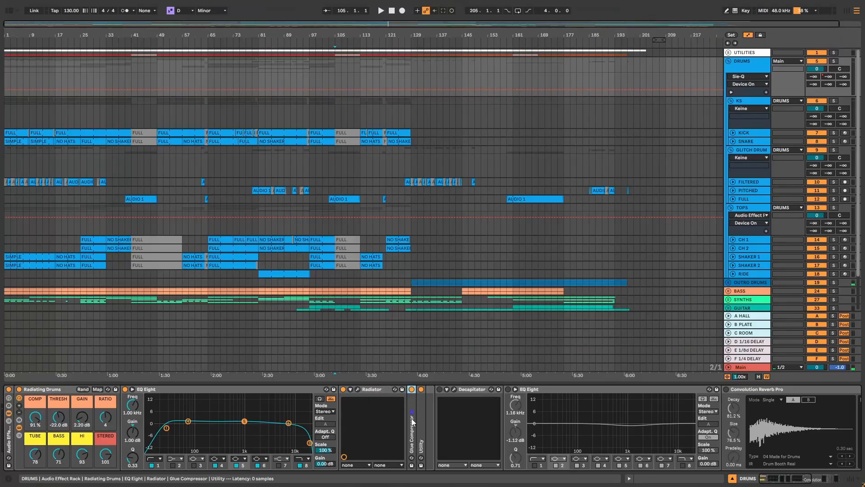
Unfold the rack's Glue Compressor and Utility to view their settings, and fold the Glue Compressor back up.
left_click(531, 414)
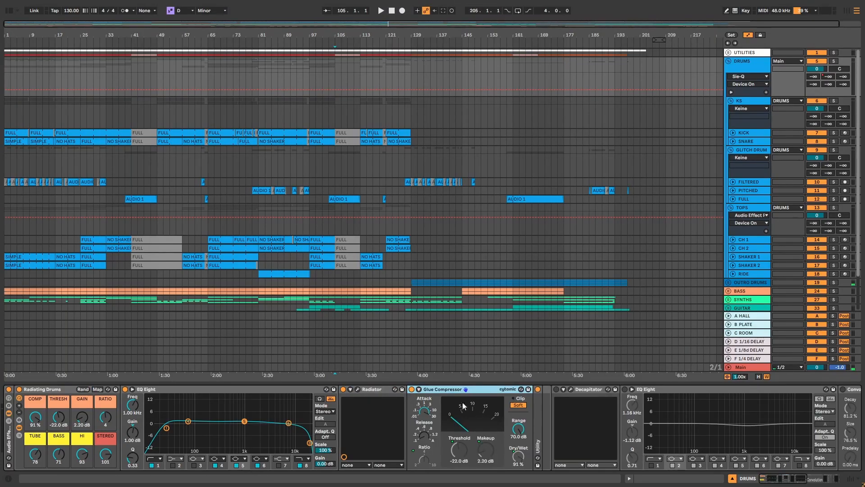
double_click(538, 411)
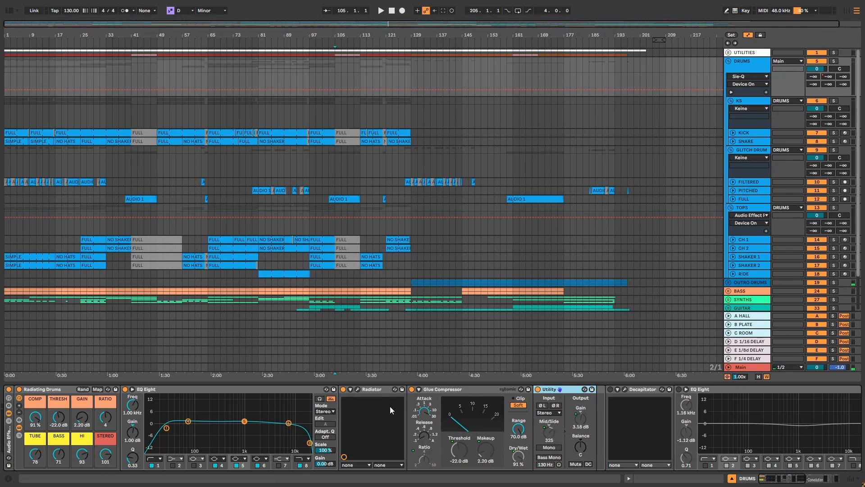
double_click(440, 388)
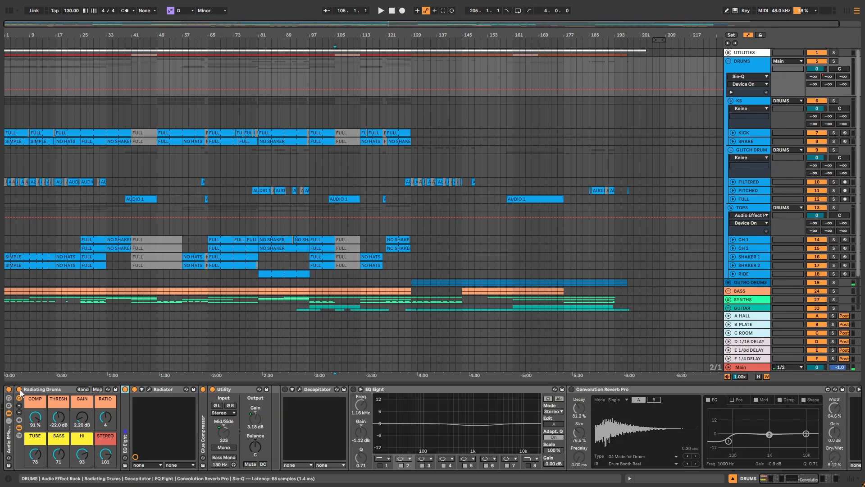
Loop four bars from bar 97 and compare the drums with the Radiating Drums rack off and on.
left_click(19, 389)
key("ctrl+l")
key("space")
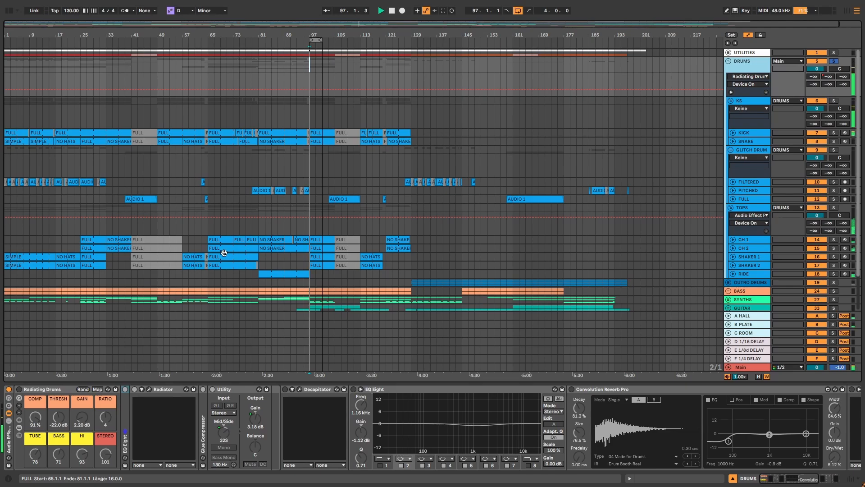
left_click(19, 389)
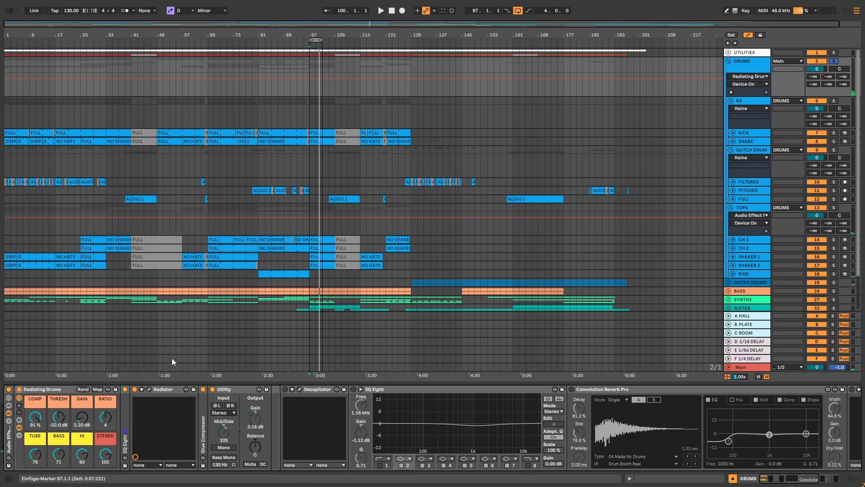
Reset the Radiating Drums GAIN macro to 0 dB and compare the looped drums with the rack off and on.
left_click(82, 417)
key("Delete")
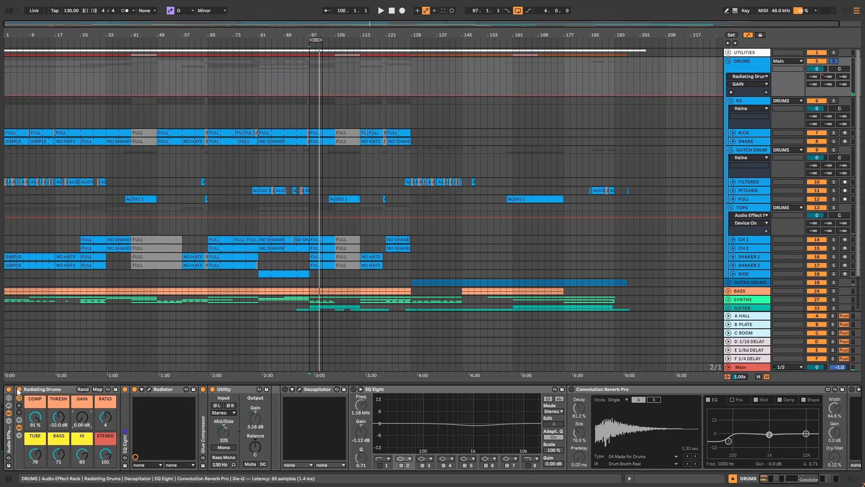
left_click(19, 390)
key("space")
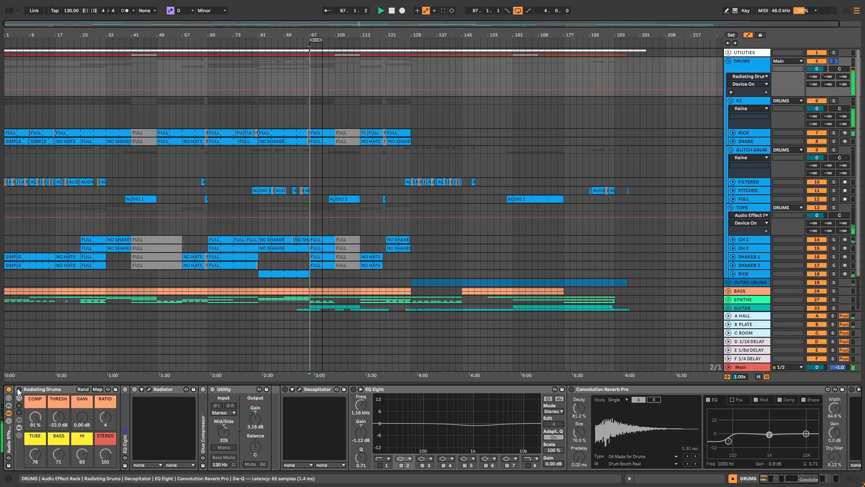
left_click(19, 389)
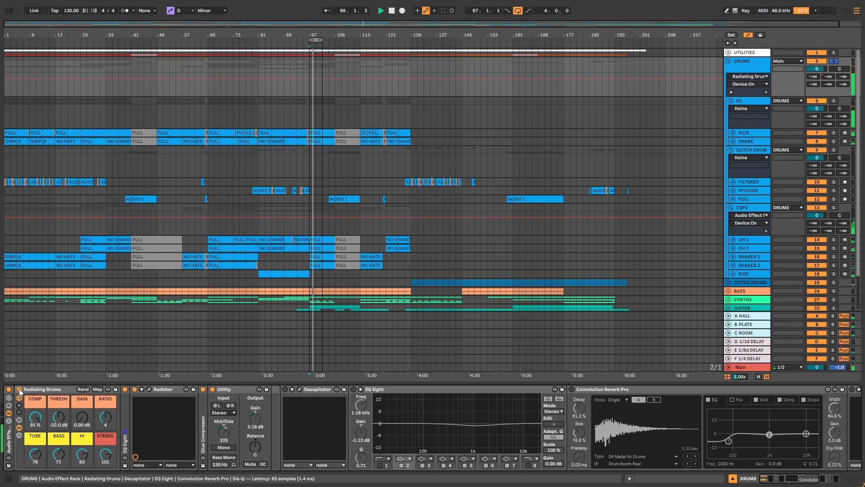
left_click(19, 390)
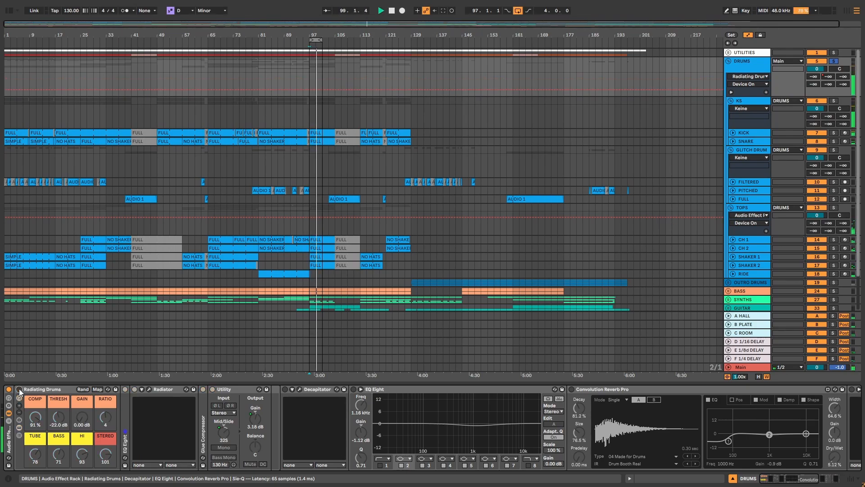
left_click(19, 390)
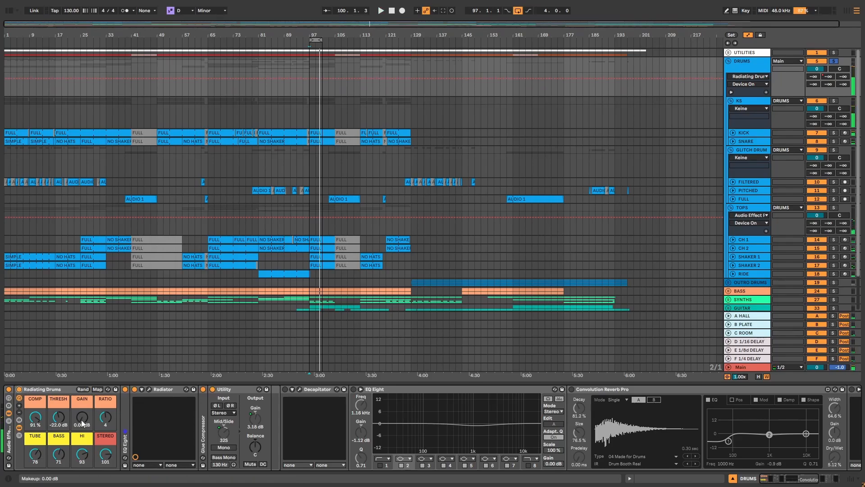
Switch on Decapitator, open its plug-in window and fold the EQ Eight that follows it.
left_click(285, 389)
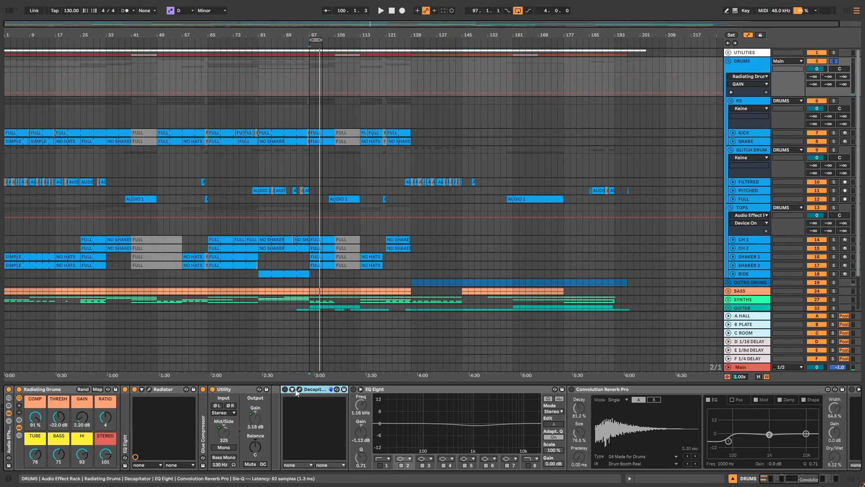
left_click(299, 389)
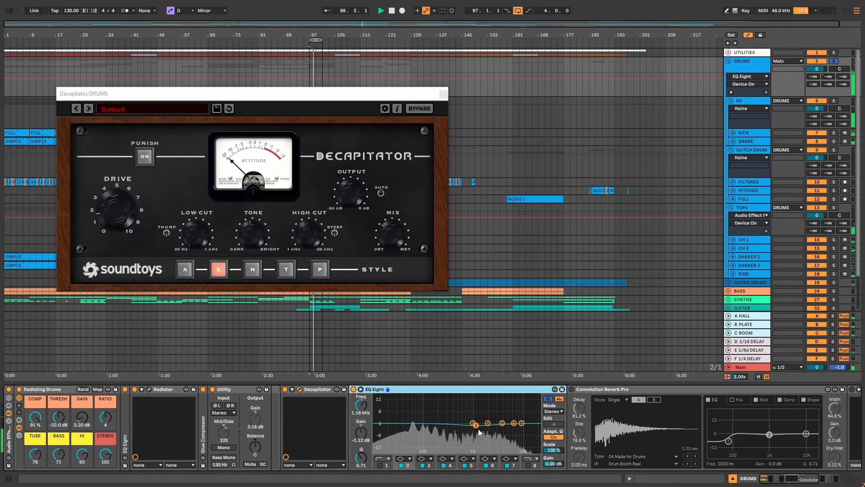
double_click(441, 391)
key("space")
Compare the drums with Convolution Reverb Pro off and on, leave it switched on and test its Dry/Wet amount.
left_click(364, 389)
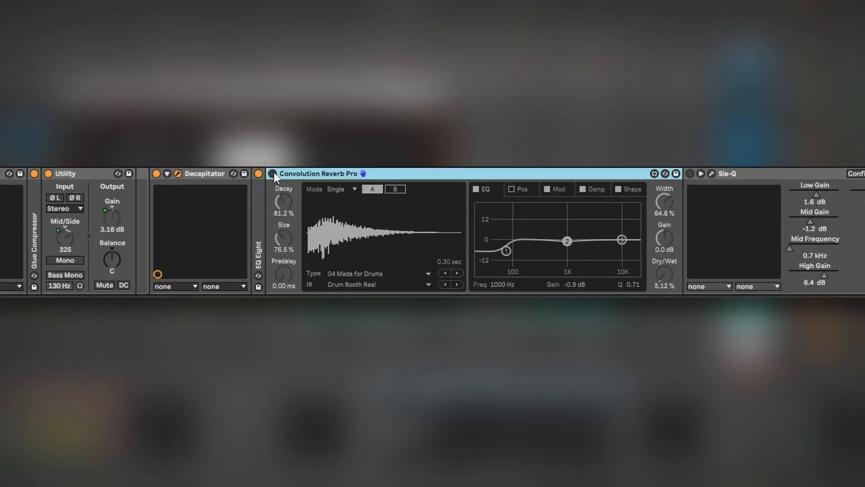
left_click(273, 173)
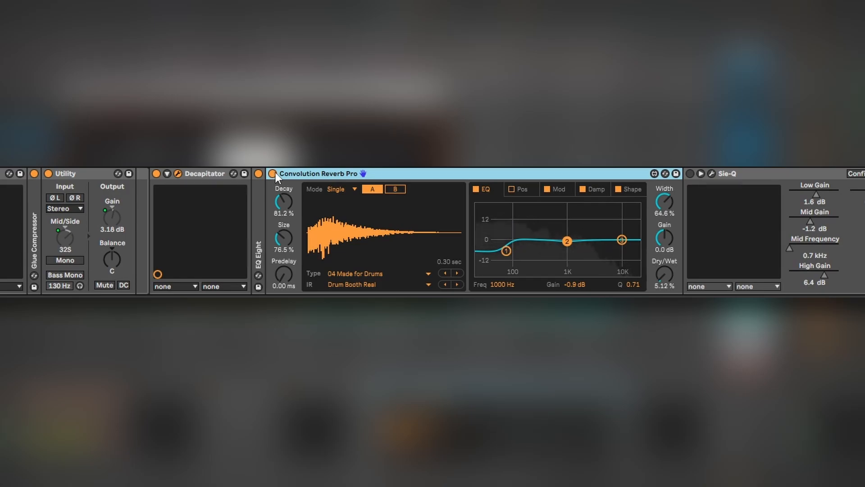
left_click(274, 173)
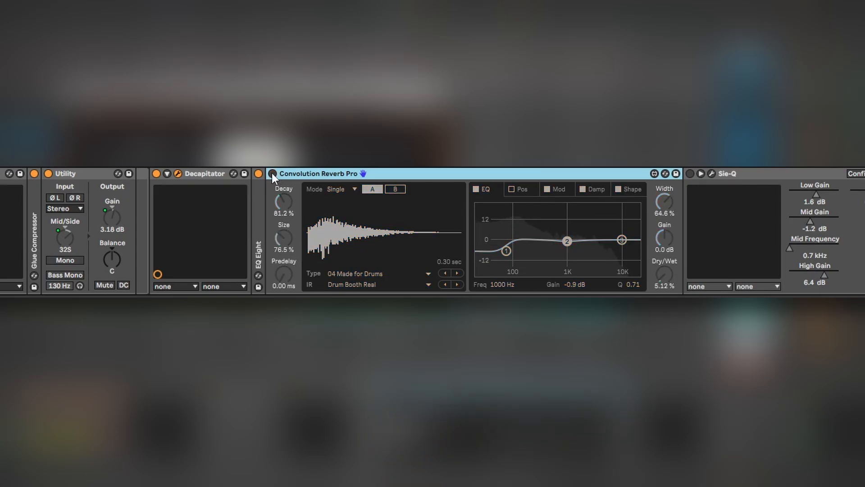
left_click(272, 173)
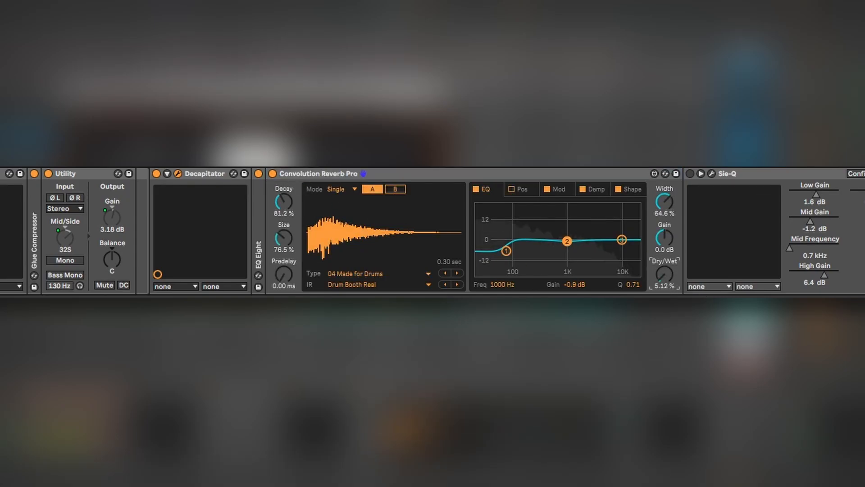
left_click_drag(665, 274, 666, 270)
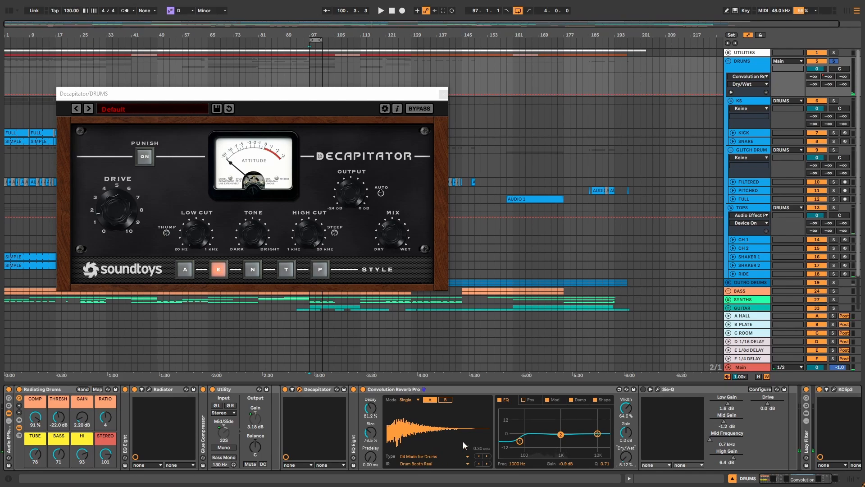
Fold Convolution Reverb Pro, view the Sie-Q settings in its plug-in window and close that window.
double_click(387, 390)
left_click(387, 389)
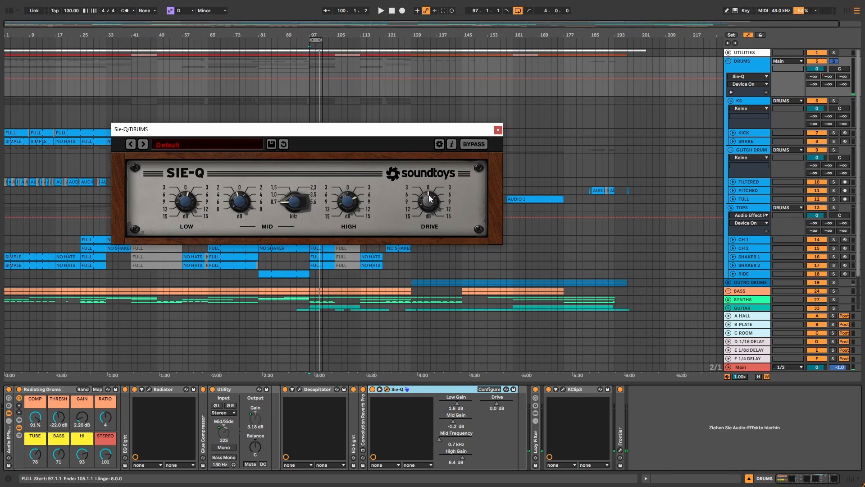
left_click(498, 132)
Unfold Lazy Filter, show the DRUMS automation lanes and listen to the filter automation around bar 77.
double_click(537, 399)
key("space")
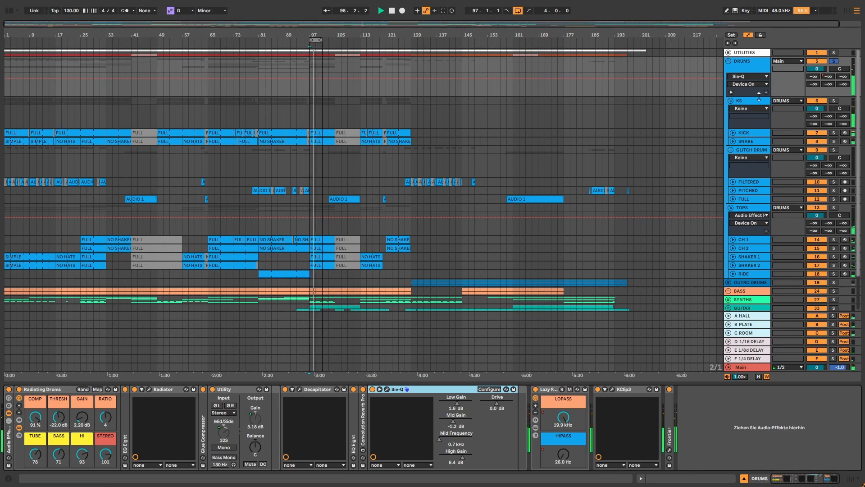
left_click(731, 92)
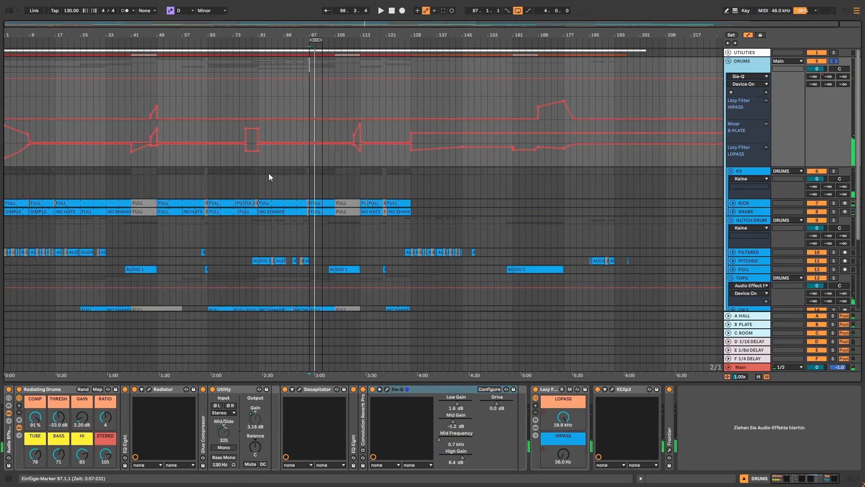
left_click(245, 166)
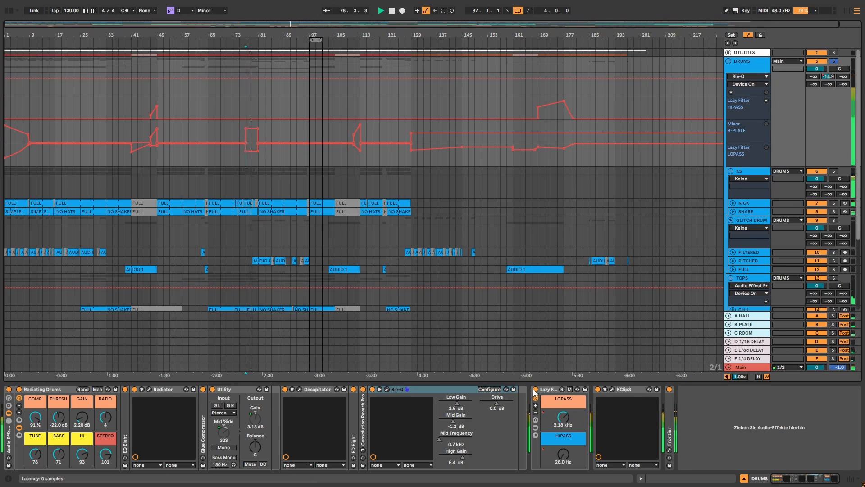
left_click(309, 164)
key("space")
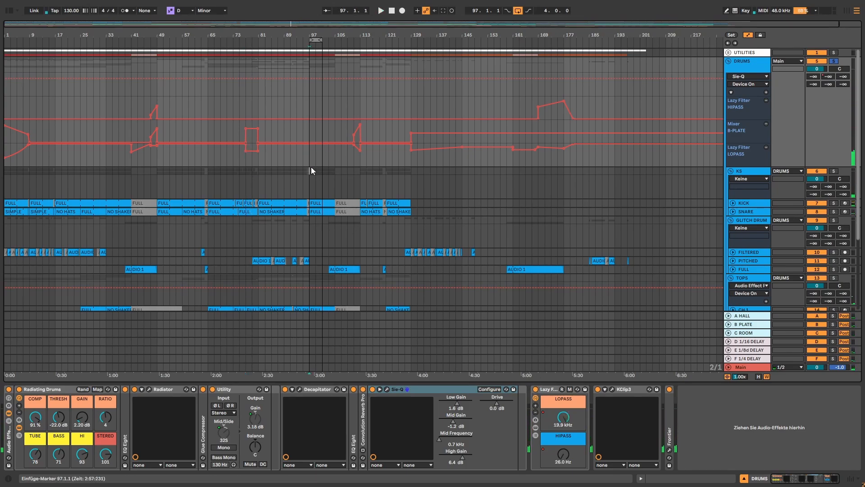
Solo the KS subgroup and play its kick and snare in the loop from bar 97.
left_click(311, 171)
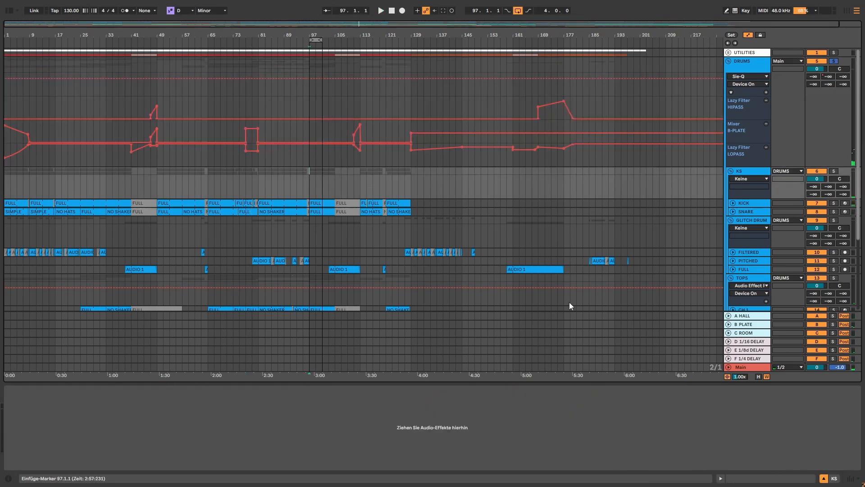
left_click(745, 203)
left_click(751, 174)
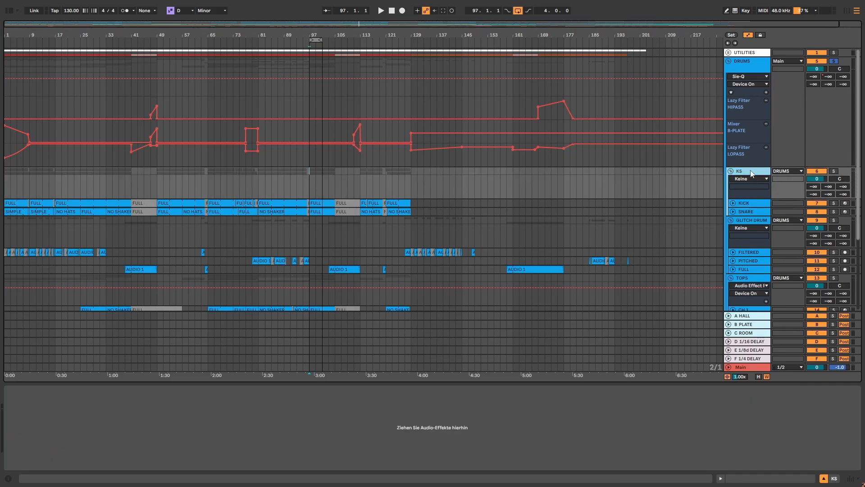
left_click(310, 225)
left_click(833, 172)
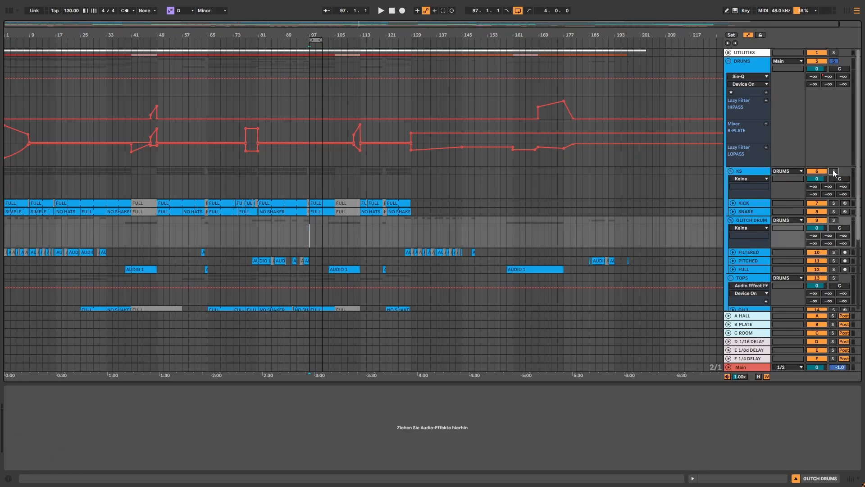
key("space")
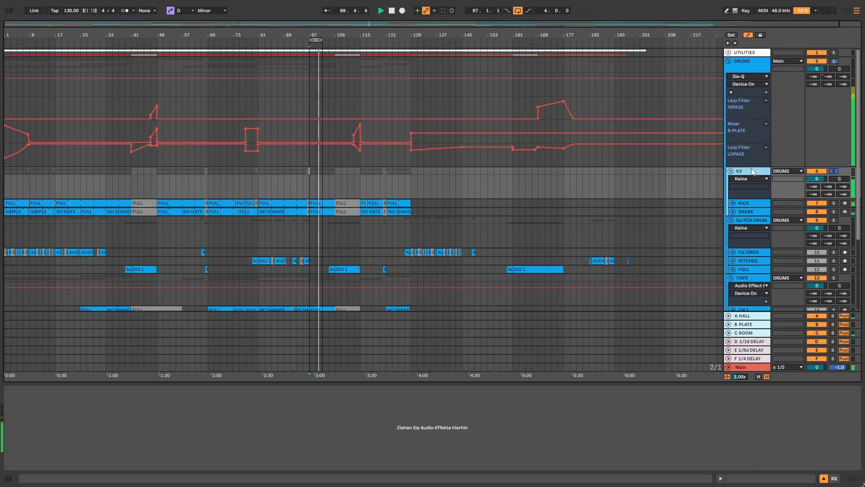
key("space")
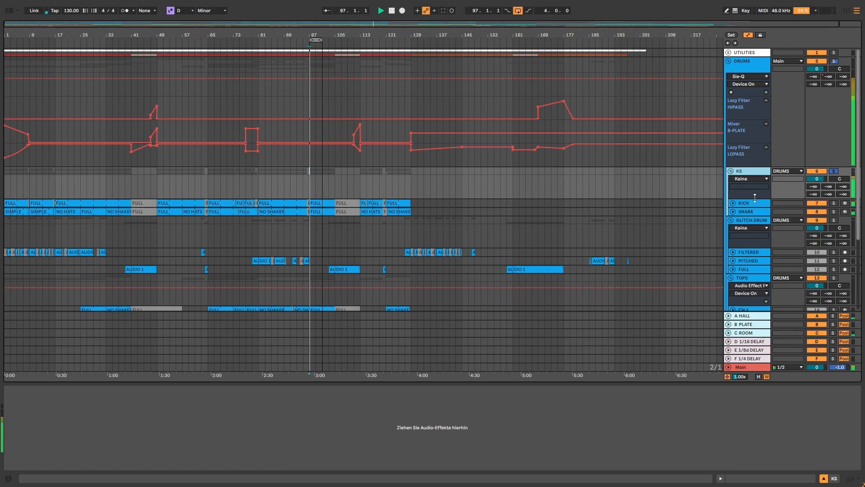
Show the KICK and SNARE device chains and play the SNARE track on its own in the loop from bar 97.
left_click(751, 203)
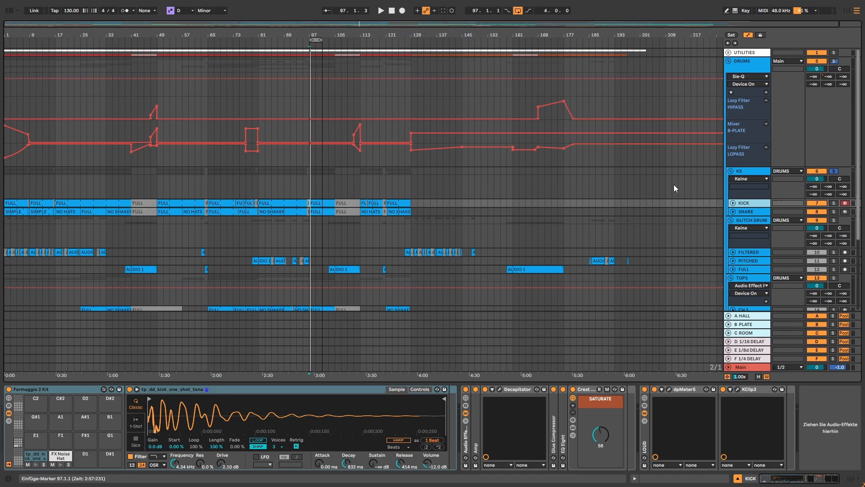
left_click(748, 211)
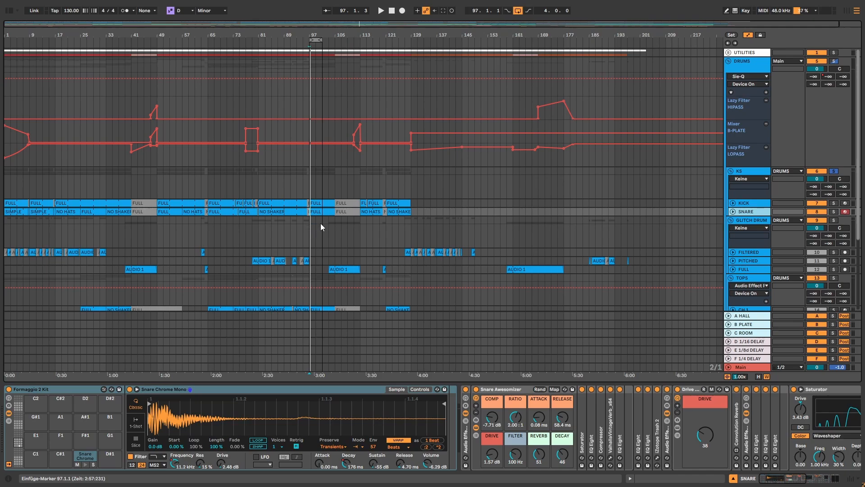
left_click(832, 213)
key("space")
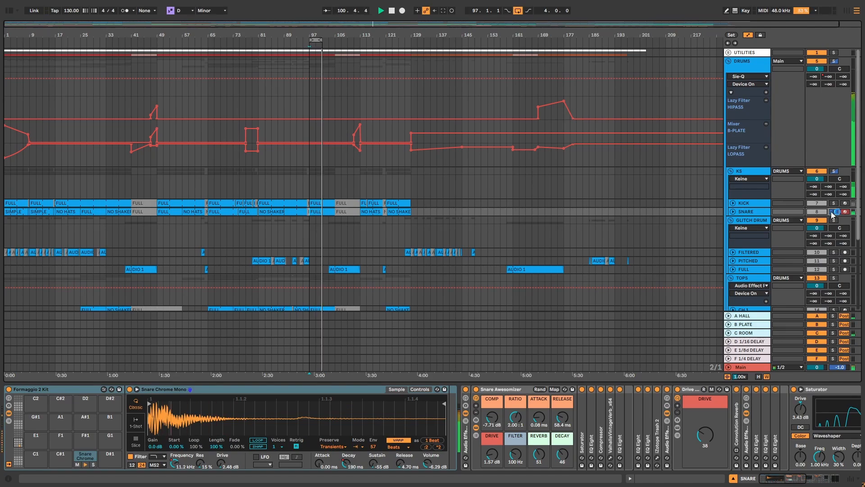
key("space")
left_click(843, 181)
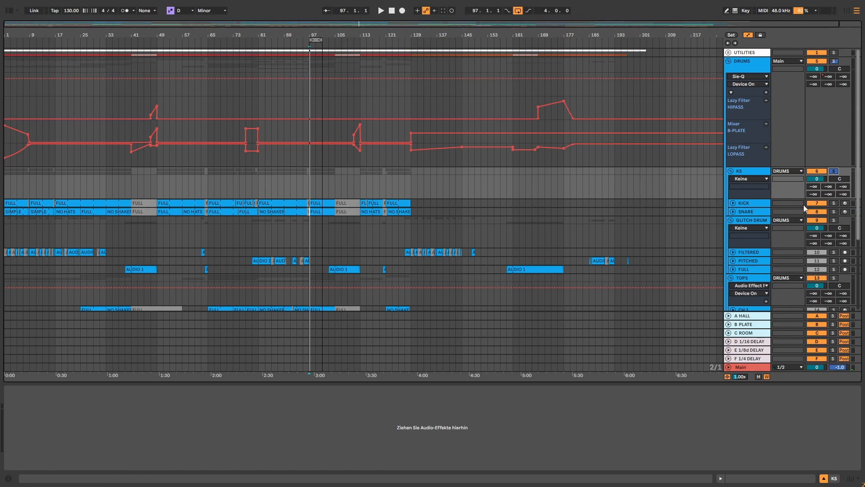
Solo the KICK track and inspect the one-shot kick and FX Noise Hat pads in its drum rack.
left_click(757, 204)
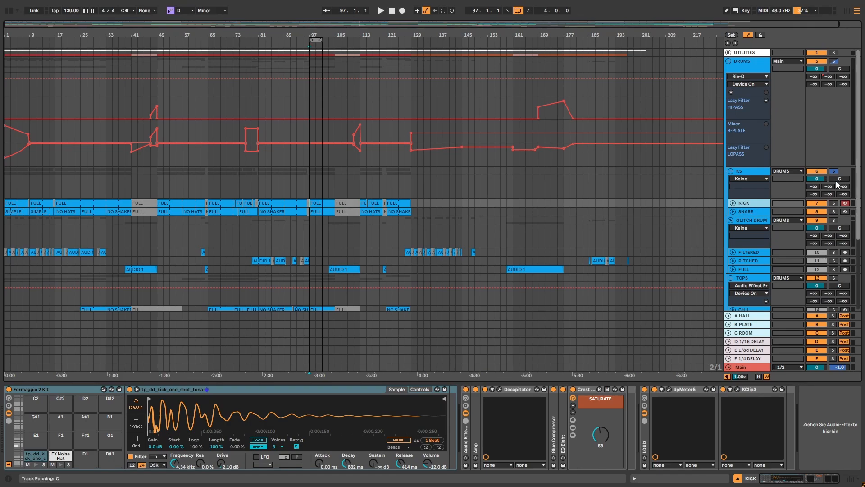
left_click(833, 203)
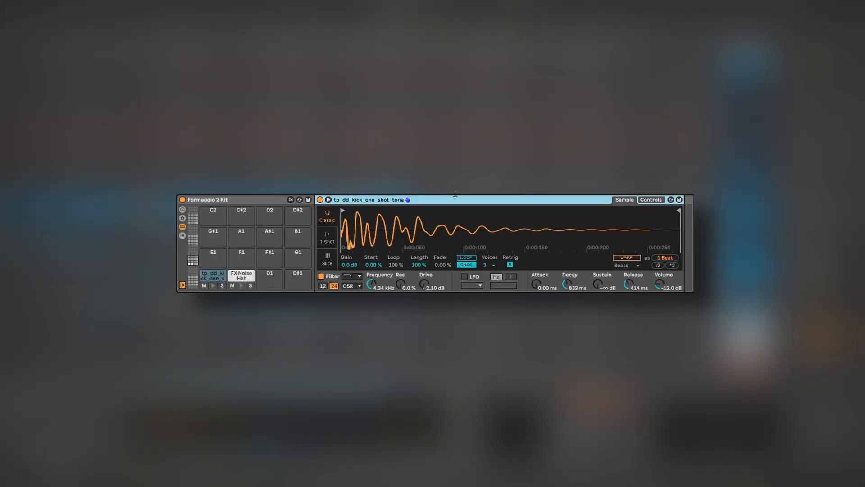
left_click(242, 276)
left_click(207, 275)
left_click(242, 276)
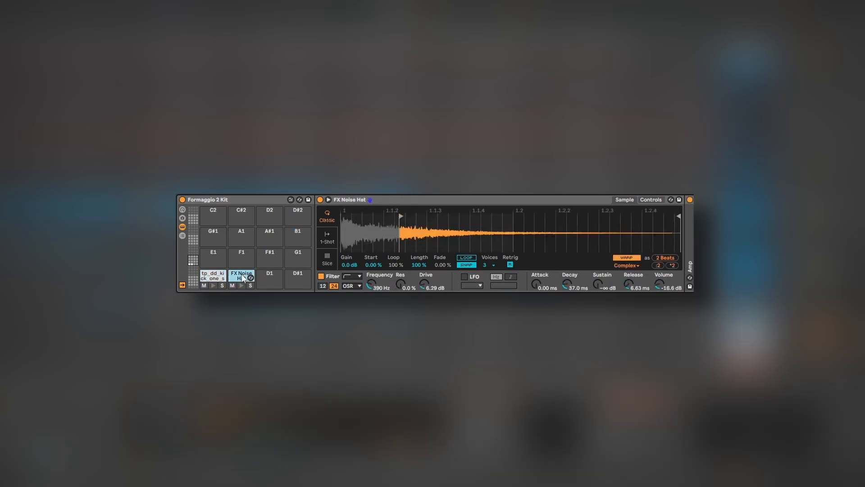
left_click(207, 275)
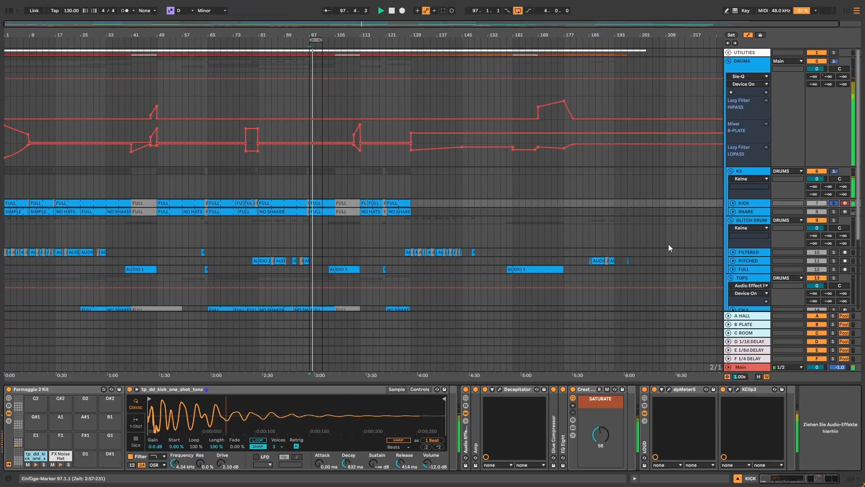
Compare the looped kick with its Audio Effect Rack off and on, leaving the rack switched on.
left_click(466, 389)
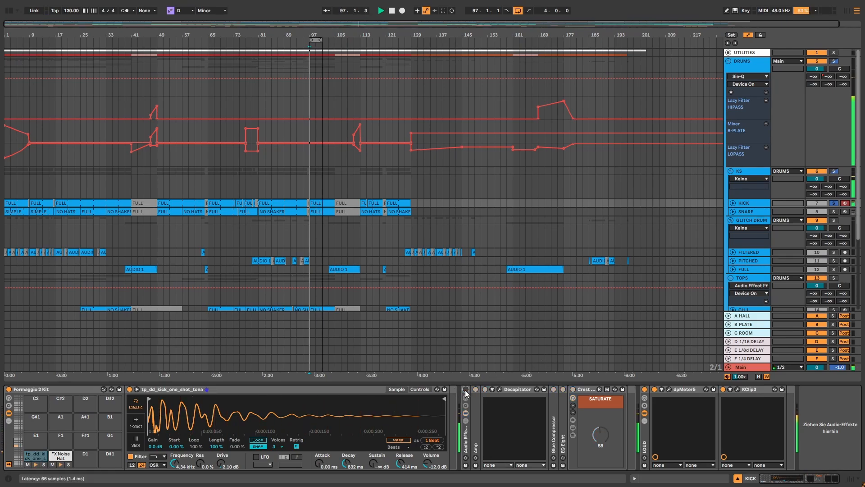
left_click(466, 389)
key("space")
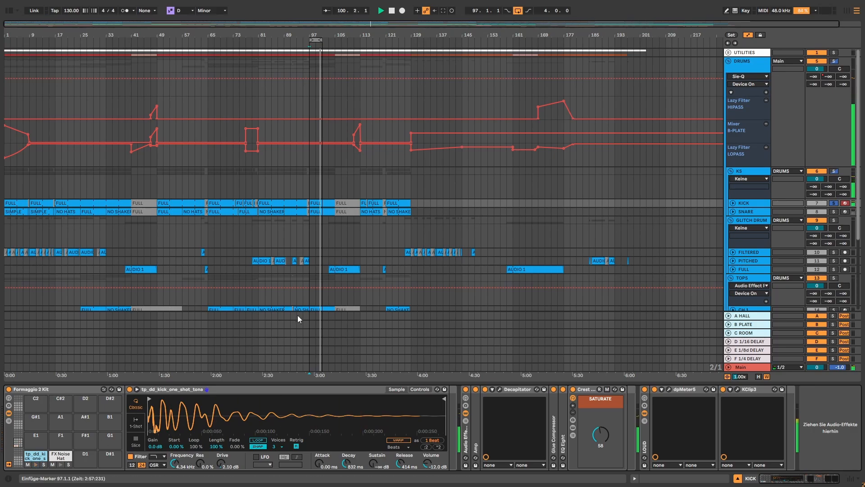
key("space")
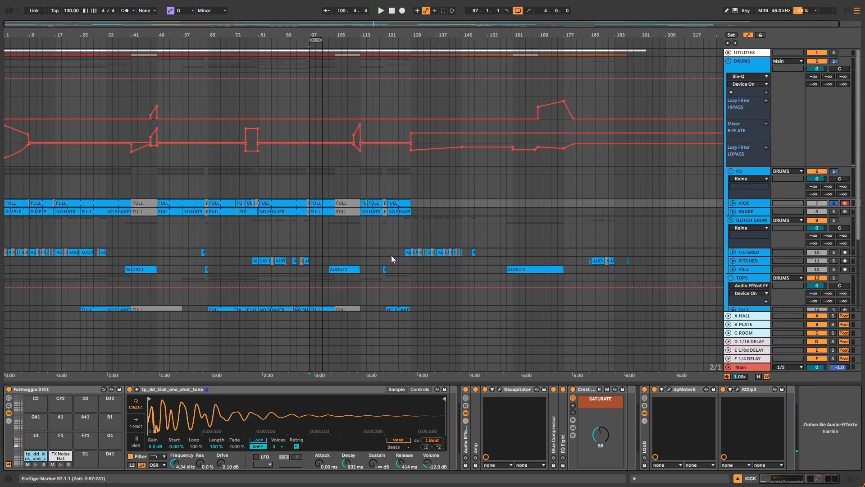
Unfold the Amp in the KICK effect rack and listen to the kick with it off and on.
double_click(475, 410)
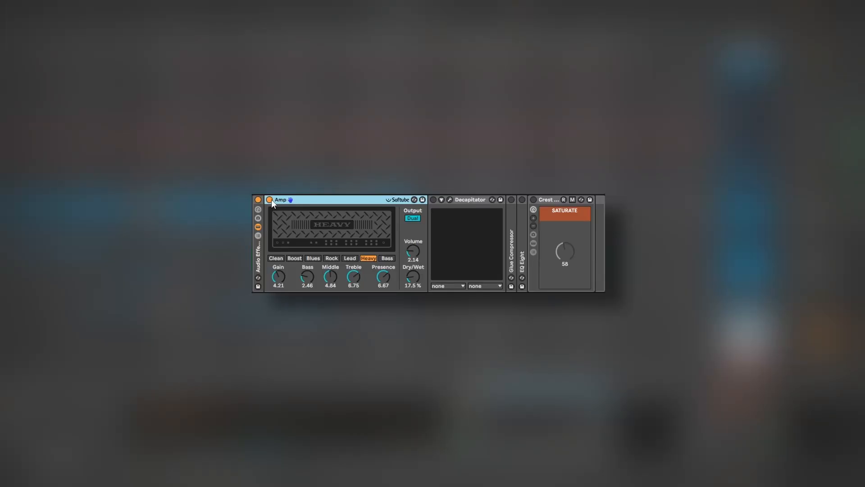
left_click(270, 199)
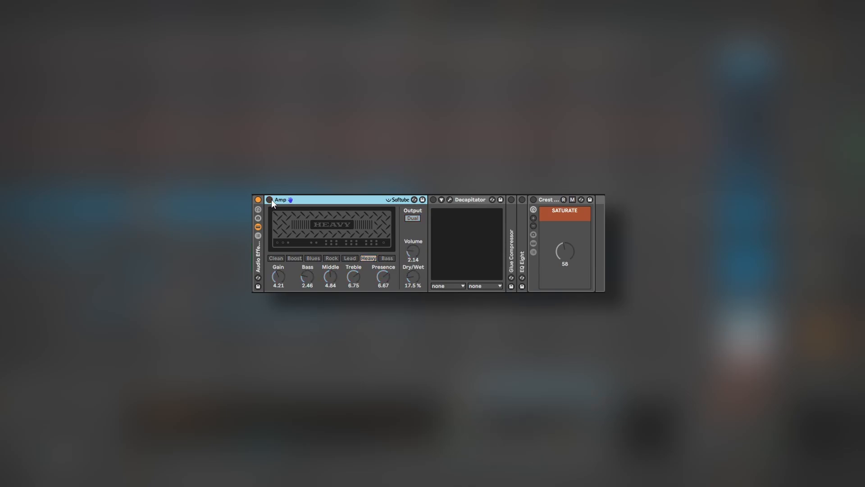
left_click(270, 199)
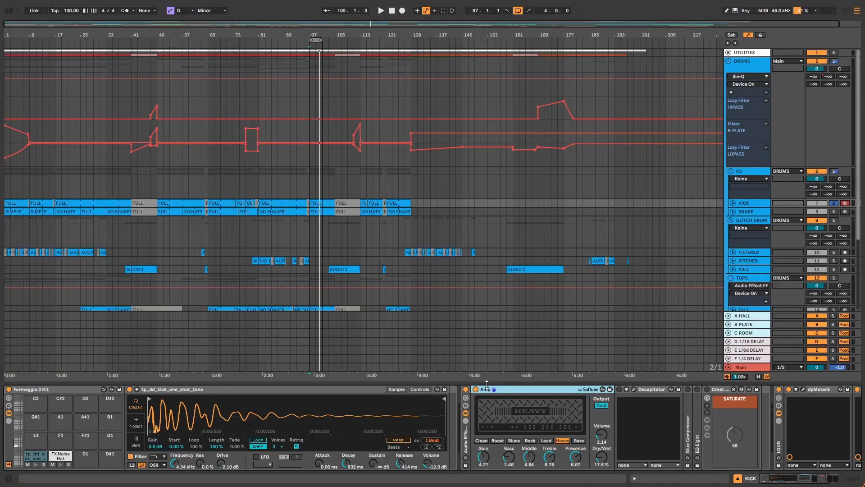
key("space")
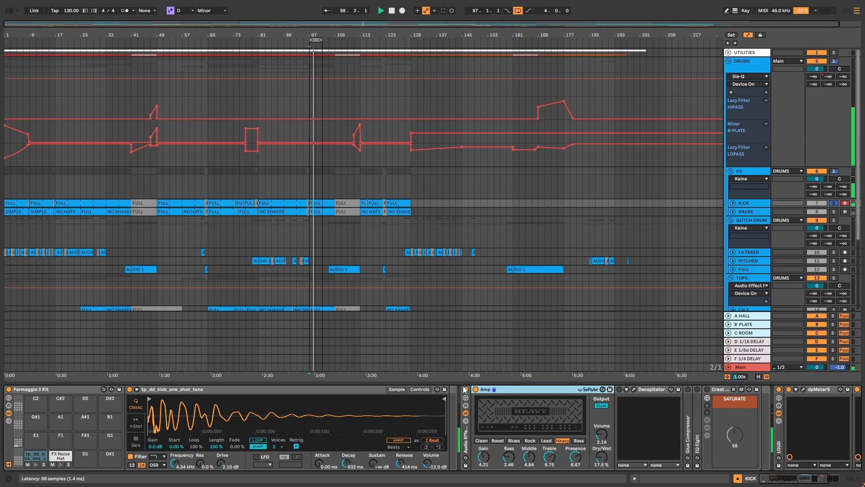
key("space")
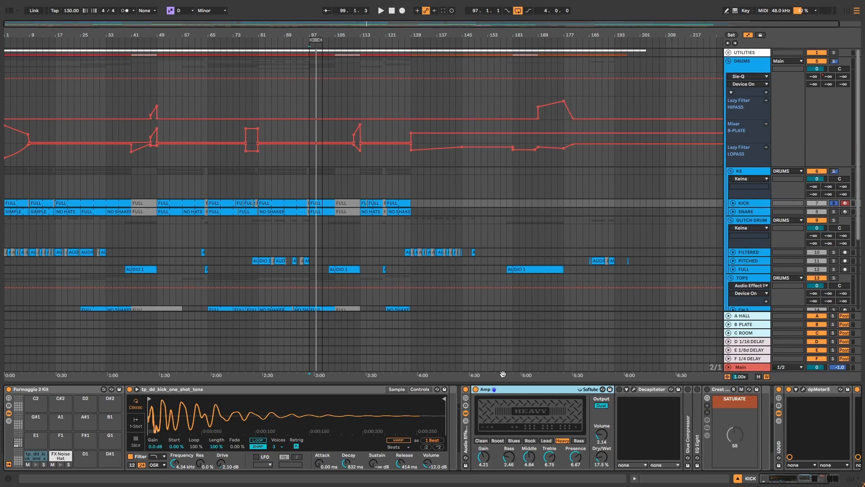
Switch on Decapitator in the KICK effect rack, view its settings in the plug-in window and close that window.
left_click(620, 389)
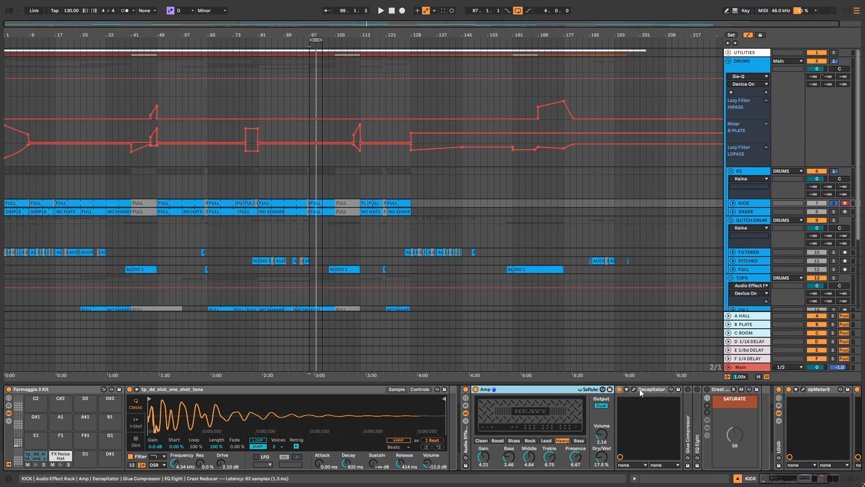
left_click(633, 389)
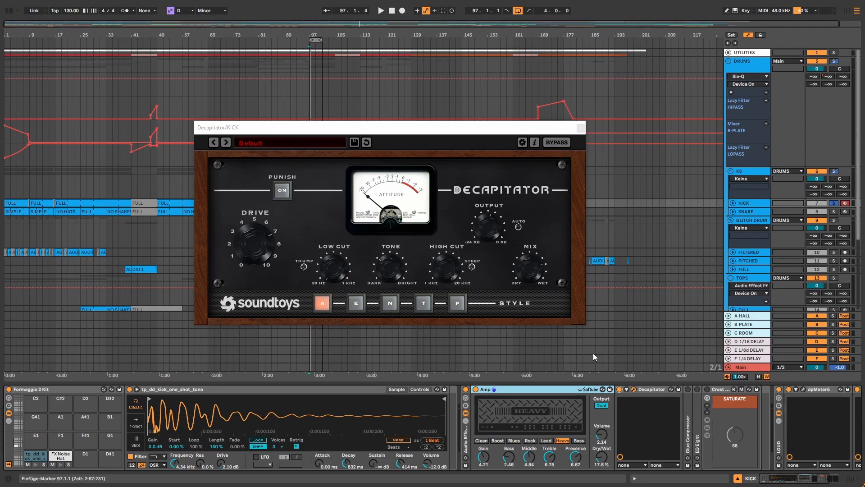
left_click(580, 128)
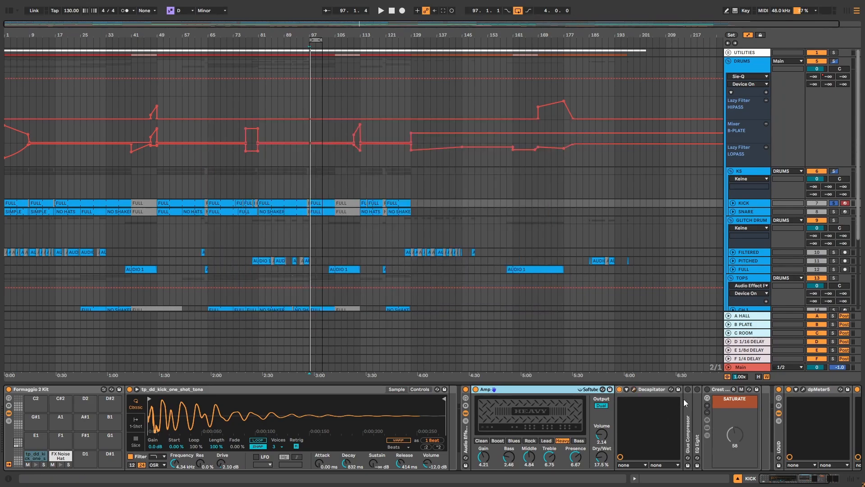
Play the kick, unfold Glue Compressor and switch it on, and bring the following EQ Eight into view.
key("space")
left_click(687, 397)
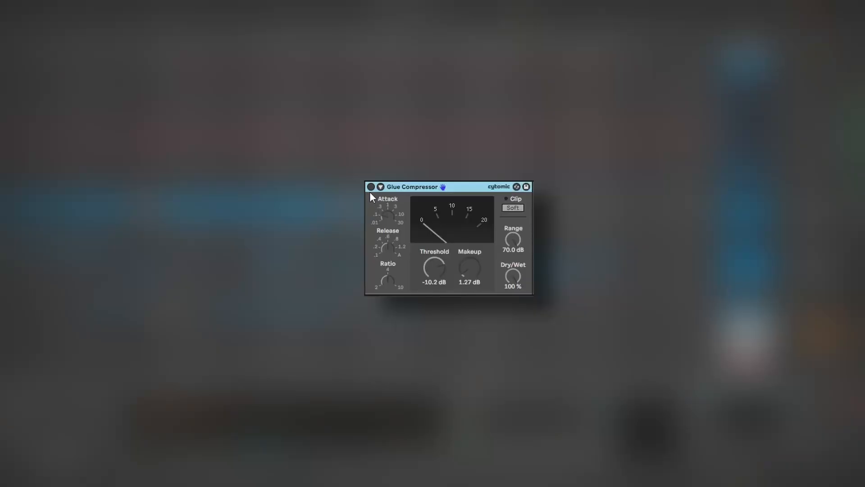
left_click(372, 189)
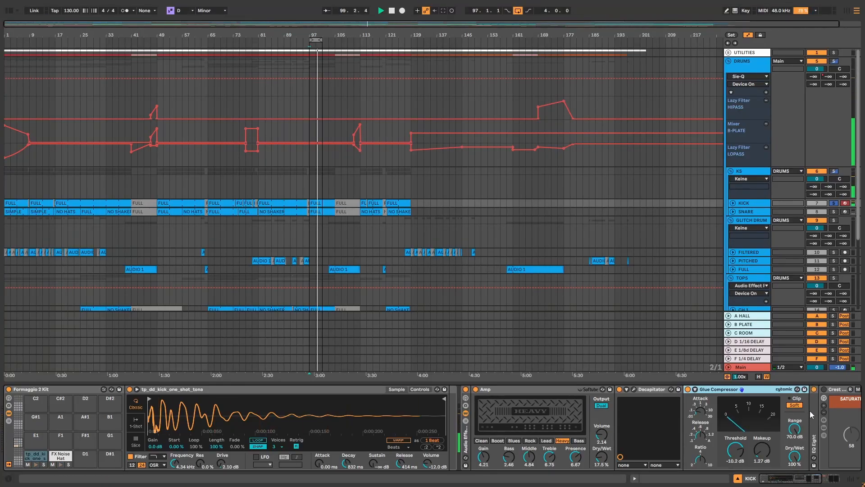
left_click_drag(806, 479, 822, 483)
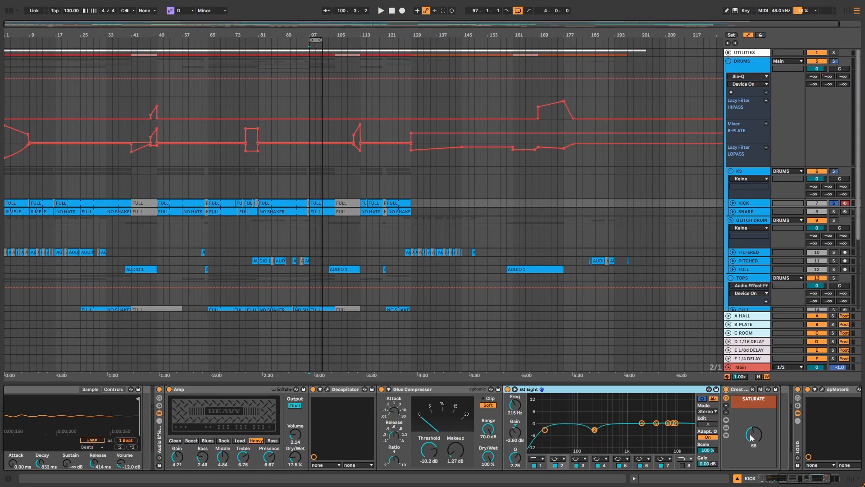
Inspect the Saturator inside the Crest Reducer rack, hide it again and compare the kick with the rack off and on.
left_click(739, 391)
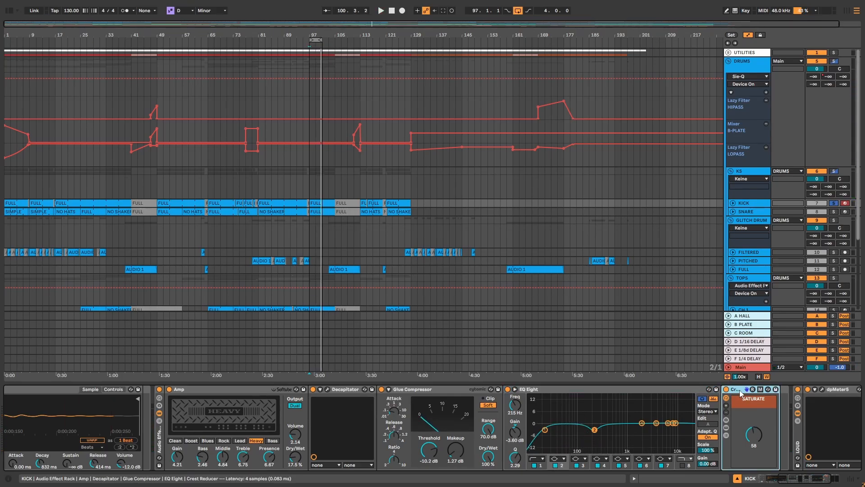
left_click(727, 427)
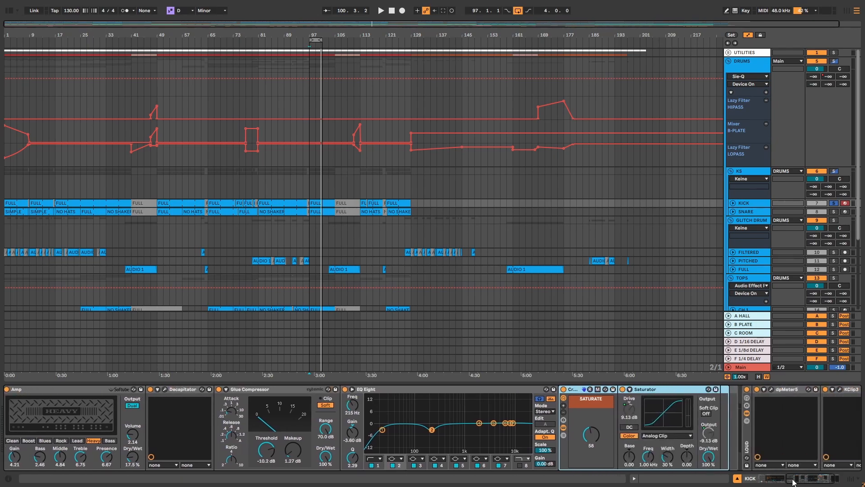
left_click(563, 427)
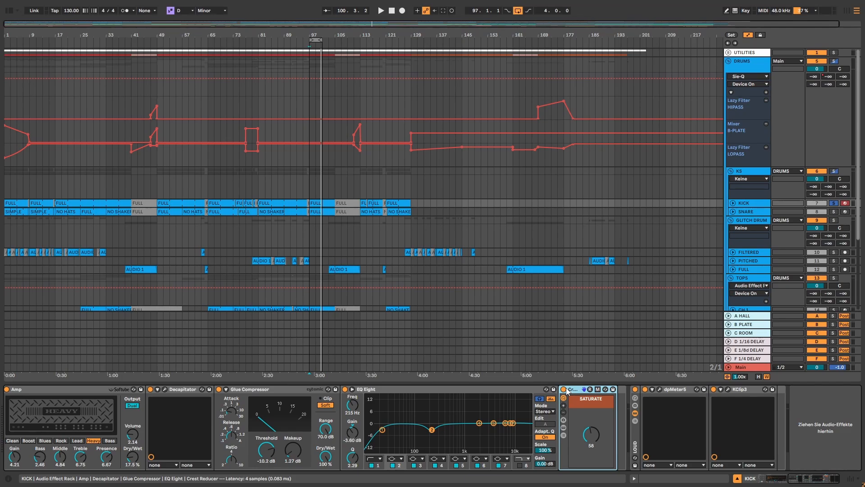
key("space")
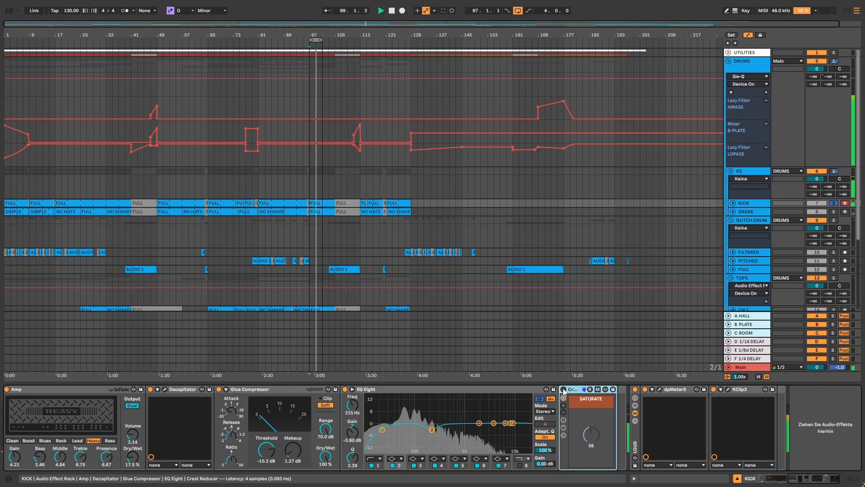
Show the dpMeter5 window on the KICK track and reset its meter readings.
left_click(660, 389)
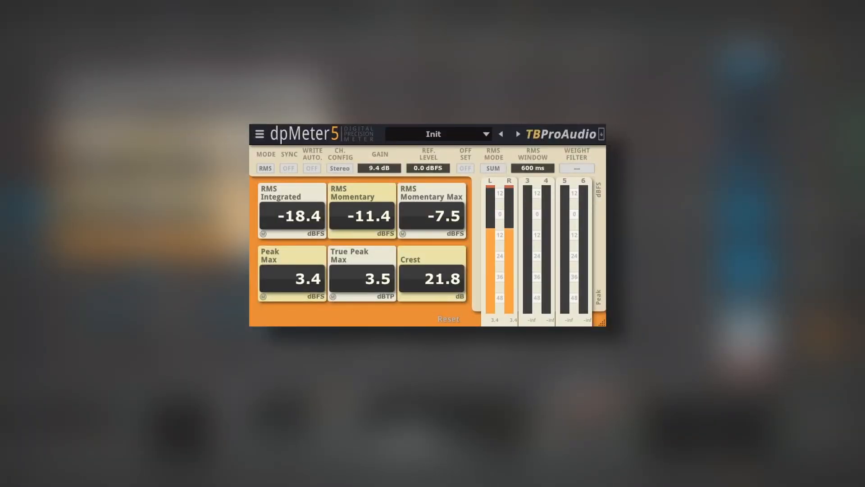
left_click(450, 319)
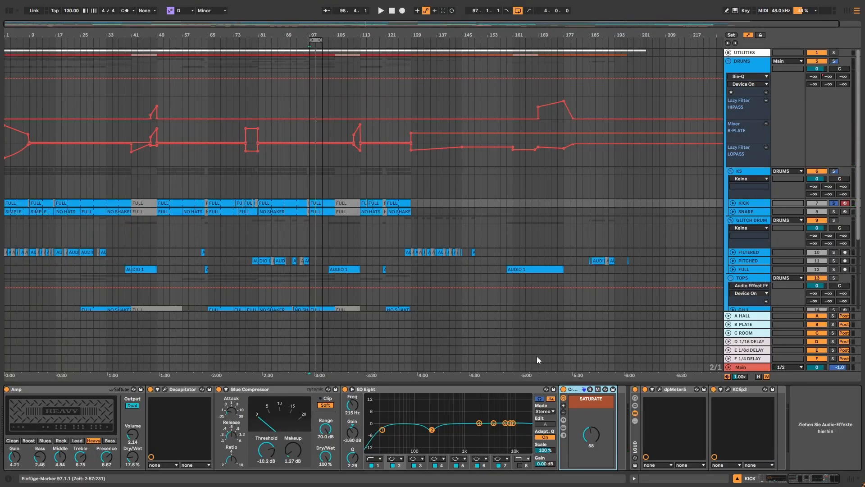
Solo the FX Noise Hat pad in the KICK drum rack and compare it with its effect rack off and on.
scroll(537, 356, "down", 3)
scroll(112, 460, "left", 5)
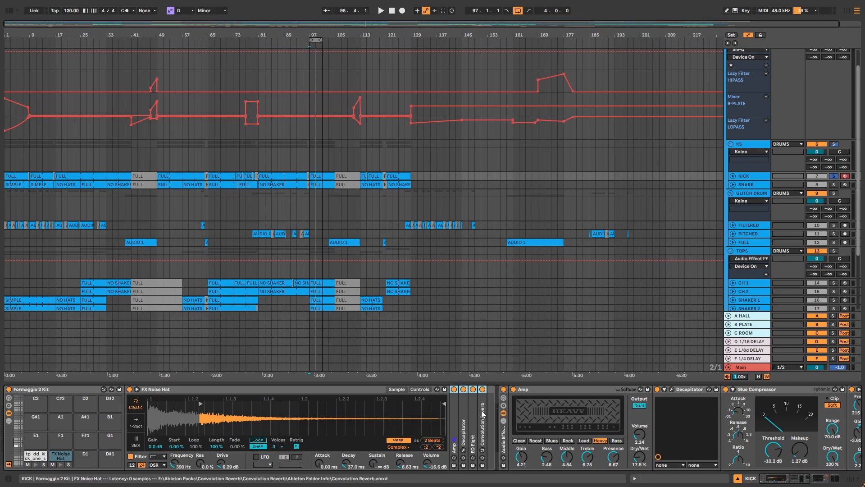
left_click(68, 464)
key("space")
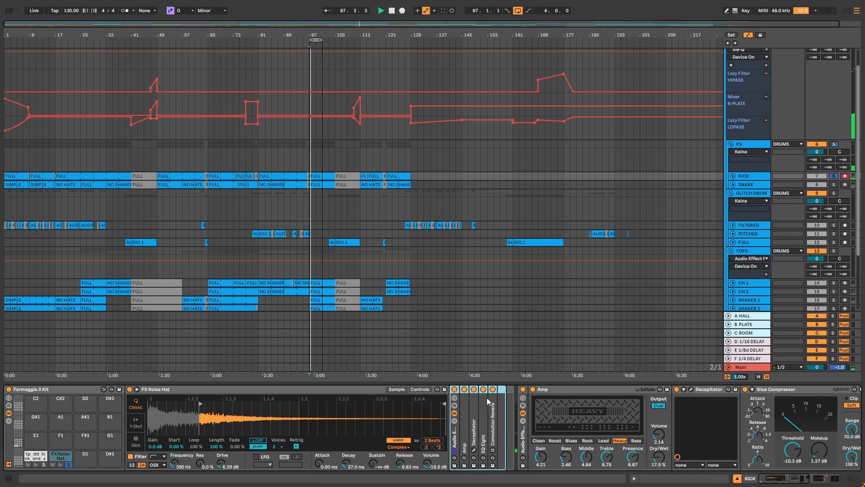
left_click(454, 390)
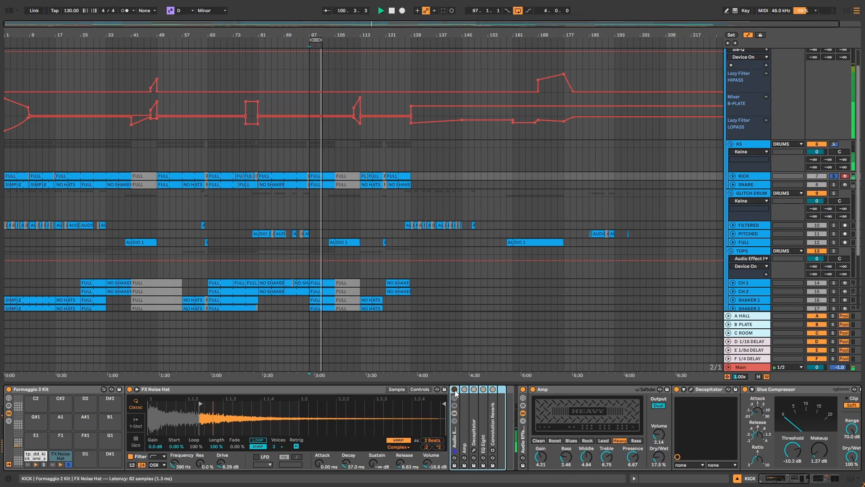
left_click(455, 390)
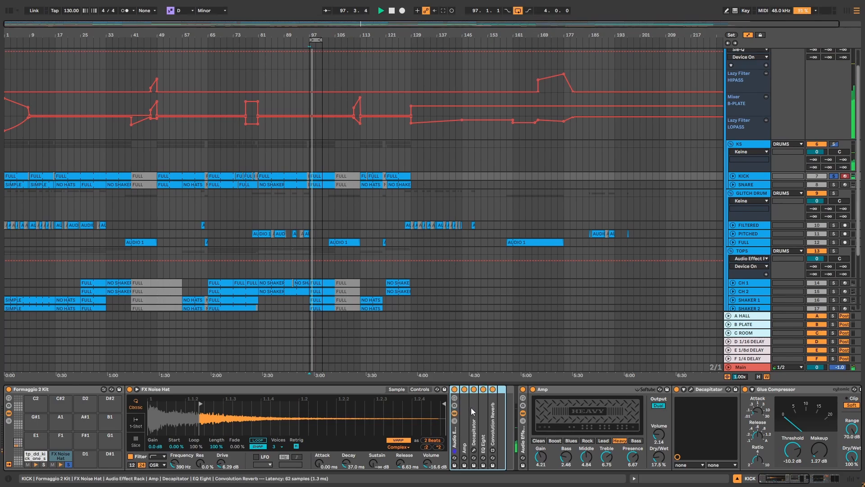
Bypass the effects after Amp in the FX Noise Hat rack, unfold Amp and compare the sound with it off and on.
left_click(474, 413)
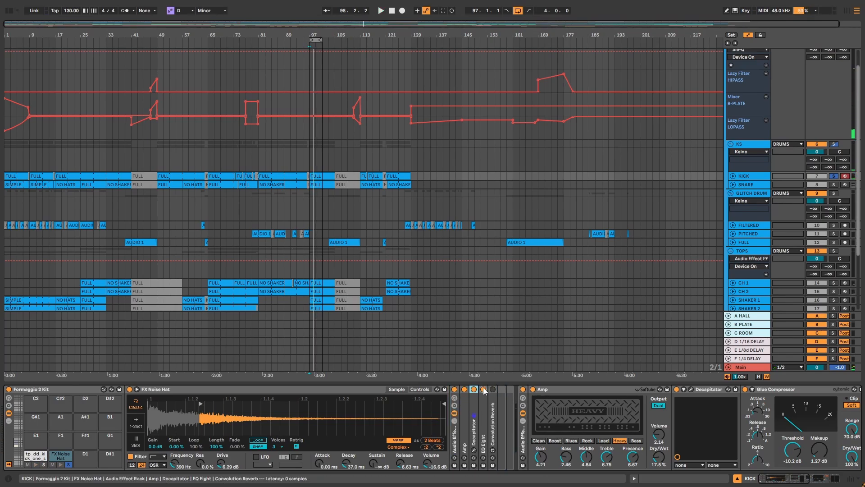
double_click(465, 390)
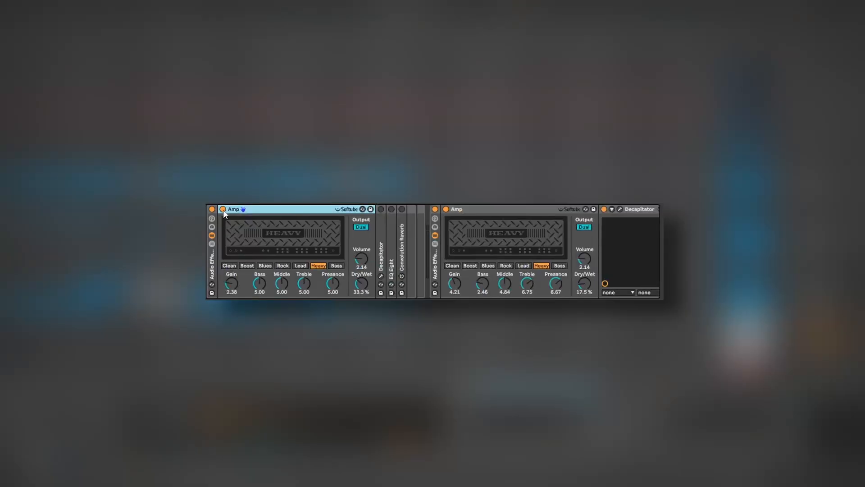
left_click(223, 209)
left_click(223, 210)
Switch on and unfold Decapitator and EQ Eight after Amp in the FX Noise Hat rack and review the chain.
left_click(381, 209)
double_click(380, 225)
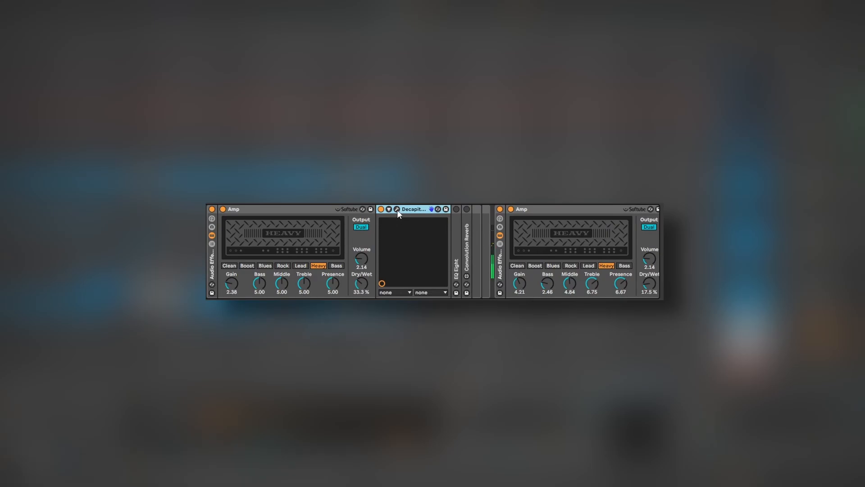
left_click(456, 210)
double_click(454, 221)
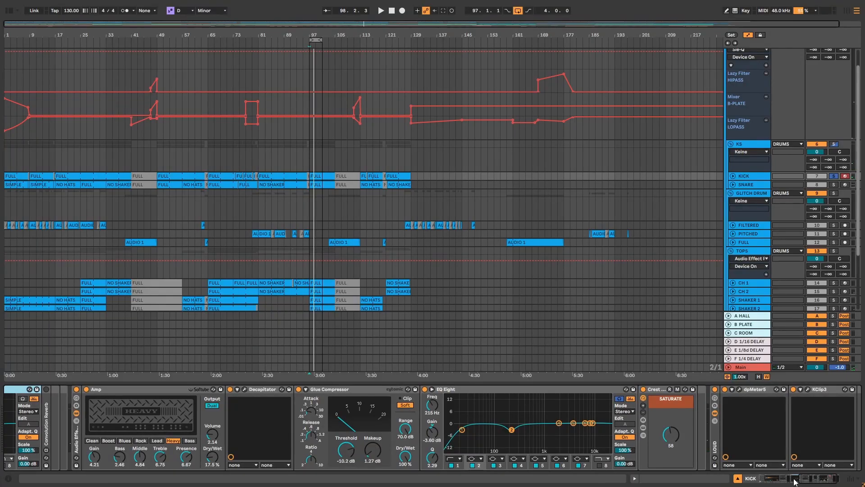
left_click(795, 480)
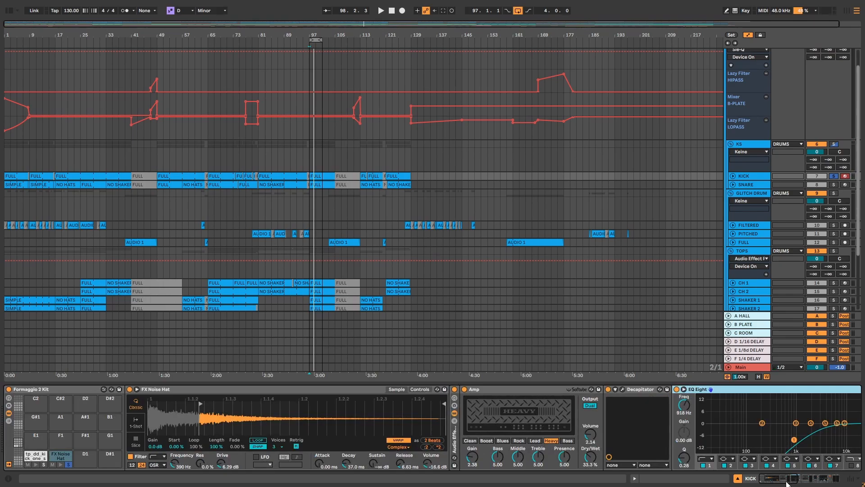
left_click(796, 483)
left_click(415, 391)
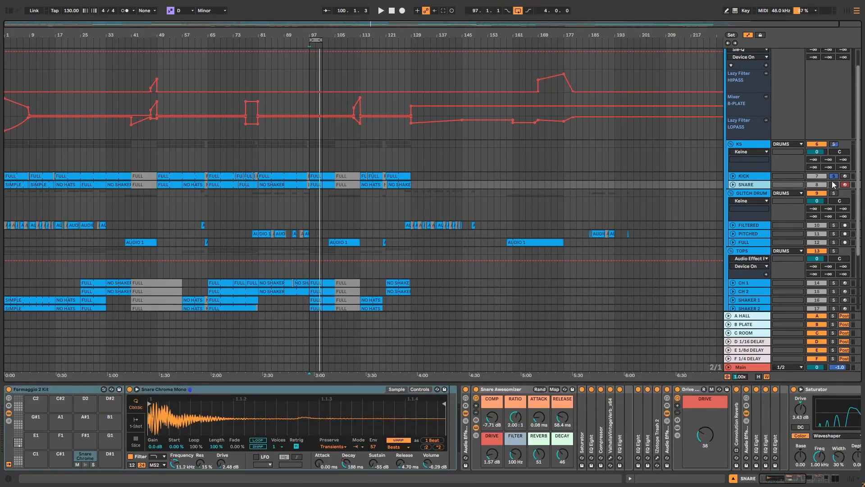
Solo the SNARE track, play the loop briefly and look through the track's device chain.
left_click(834, 185)
key("space")
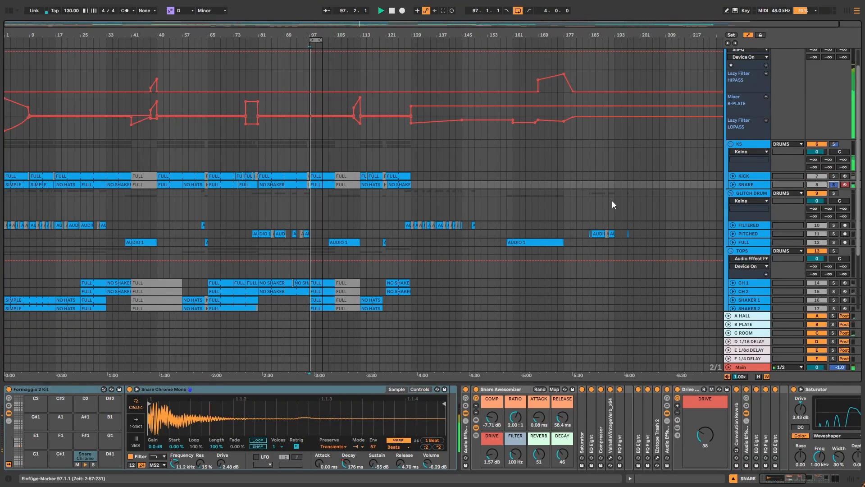
key("space")
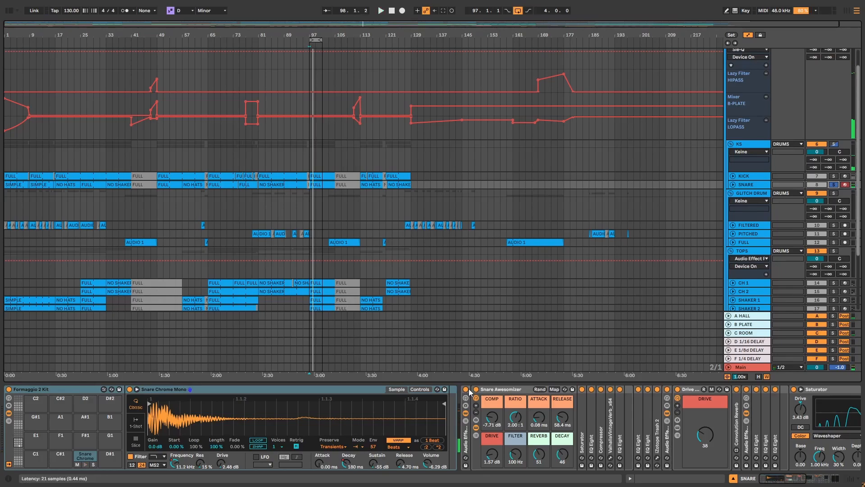
left_click_drag(796, 483, 814, 482)
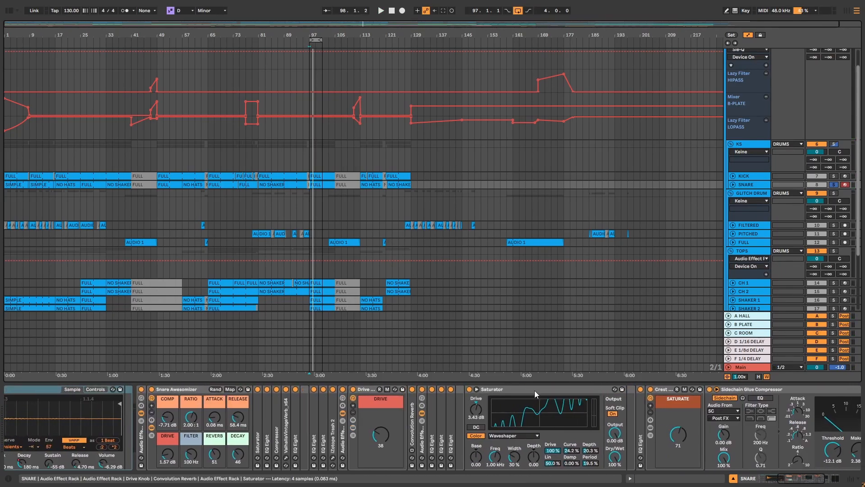
left_click_drag(806, 482, 770, 482)
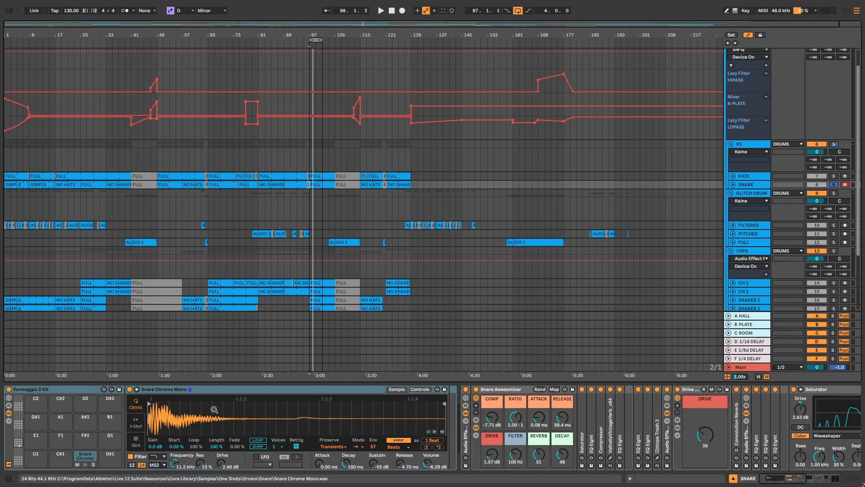
Compare the Snare Chrome Mono sound with its outer Audio Effect Rack off and on.
left_click(466, 389)
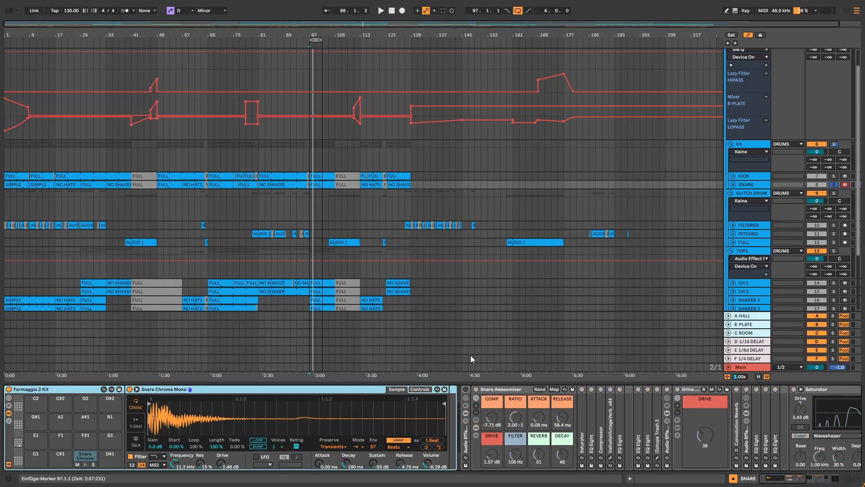
key("space")
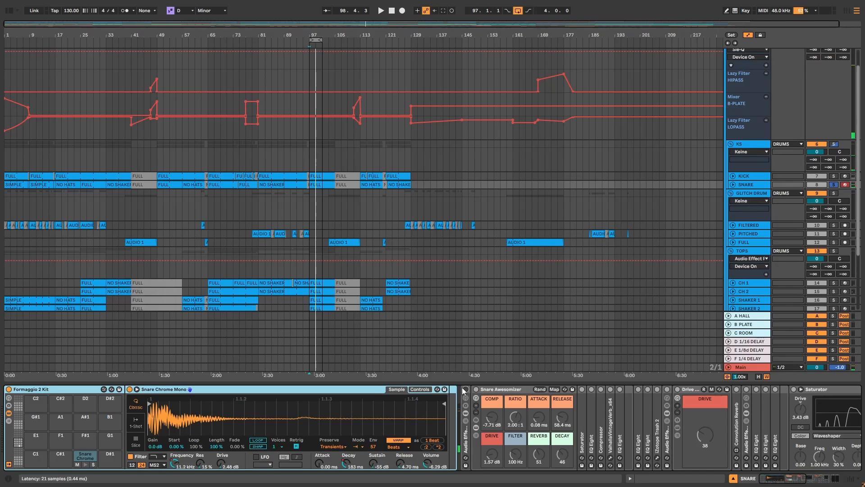
left_click(466, 390)
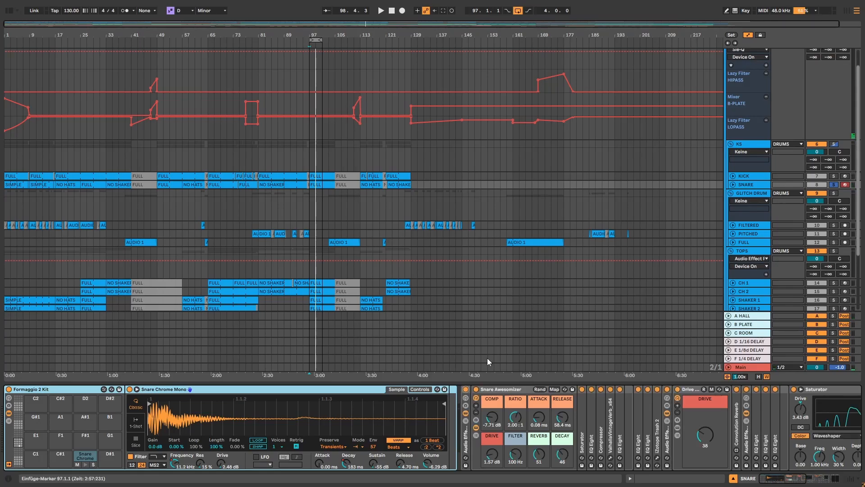
key("space")
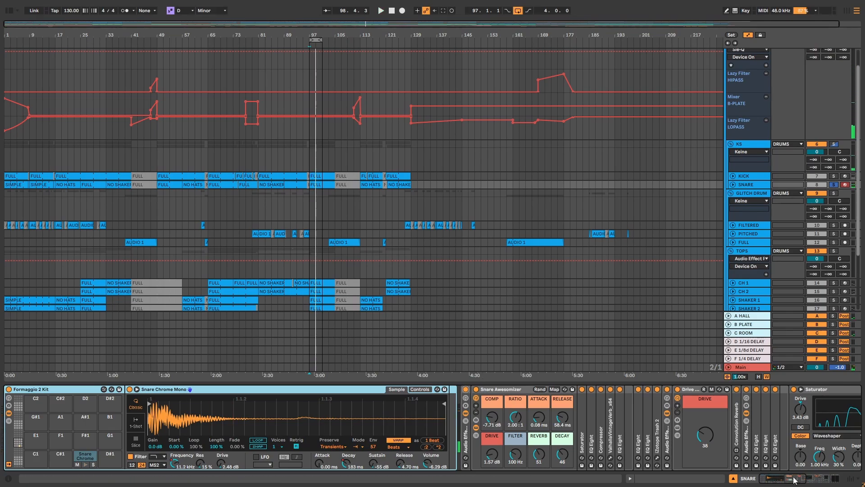
Bypass the effects after Snare Awesomizer and compare the snare with that rack off and on.
left_click(841, 482)
left_click_drag(841, 483, 812, 480)
left_click(389, 389, "alt")
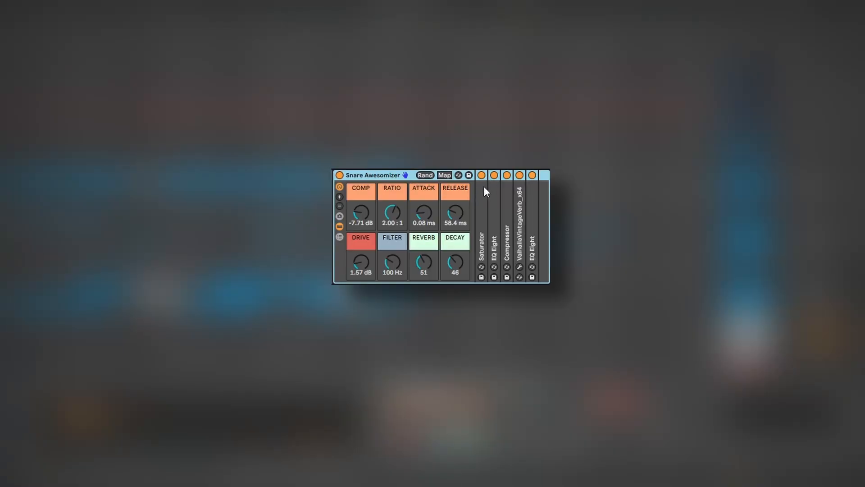
left_click(339, 175)
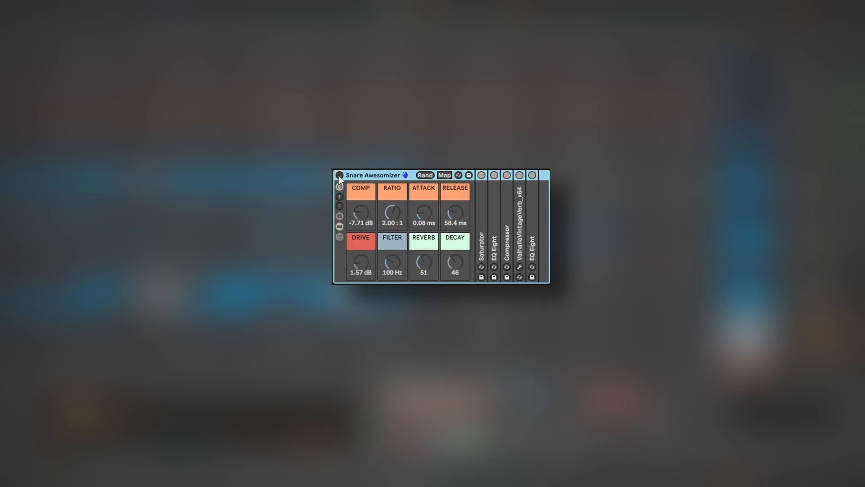
left_click(338, 175)
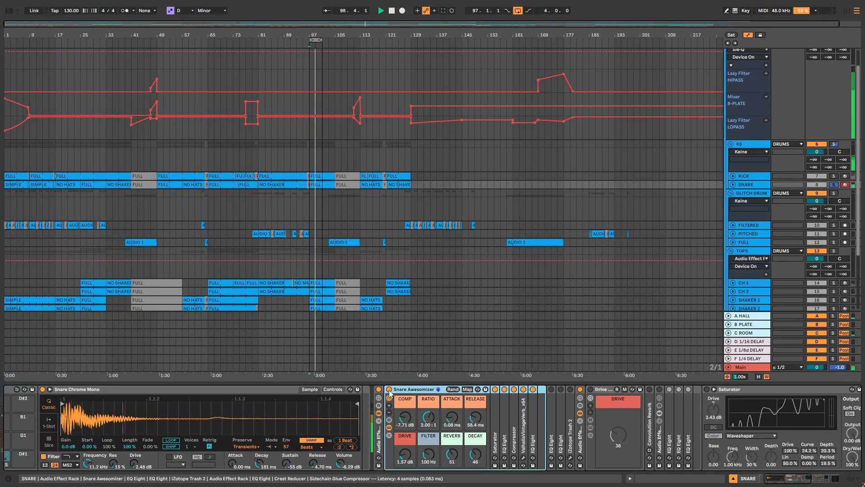
Unfold and inspect Saturator, EQ Eight, Compressor and ValhallaVintageVerb inside the Snare Awesomizer rack, and fold them again.
left_click(467, 389)
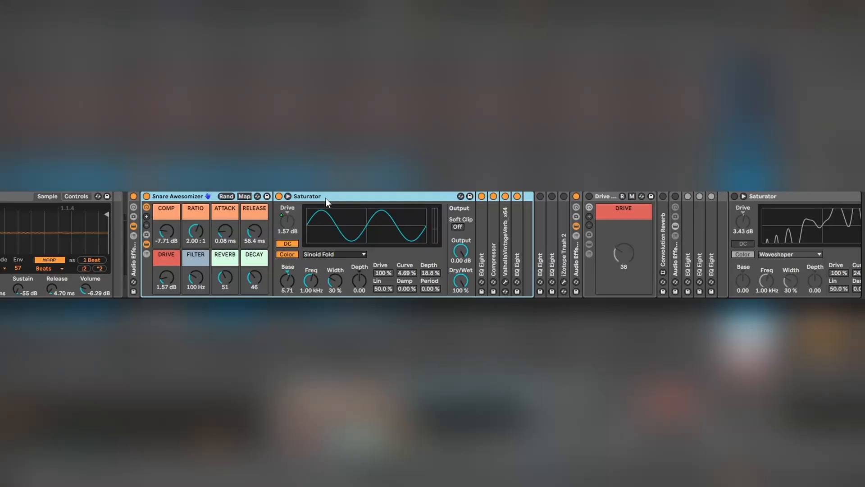
left_click(325, 199)
double_click(478, 220)
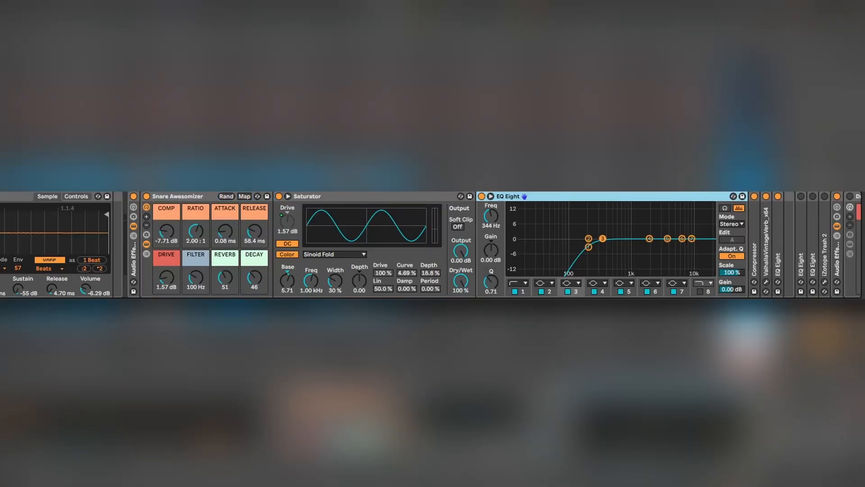
scroll(595, 222, "right", 3)
double_click(625, 230)
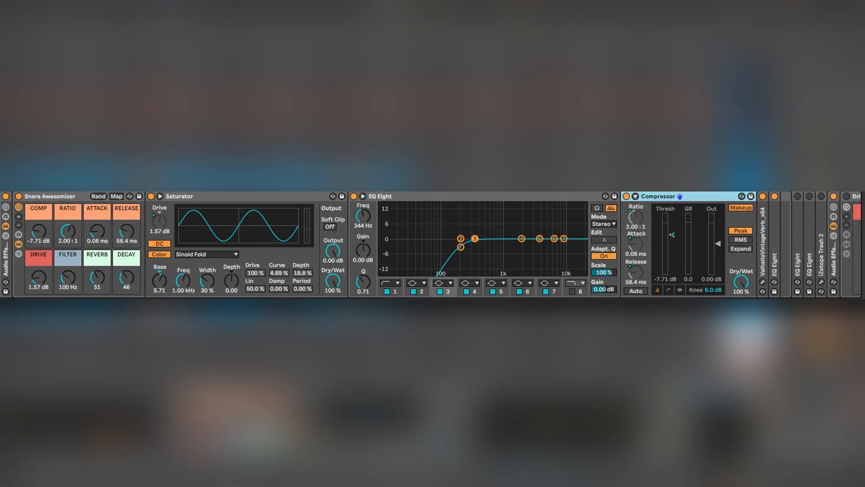
double_click(761, 234)
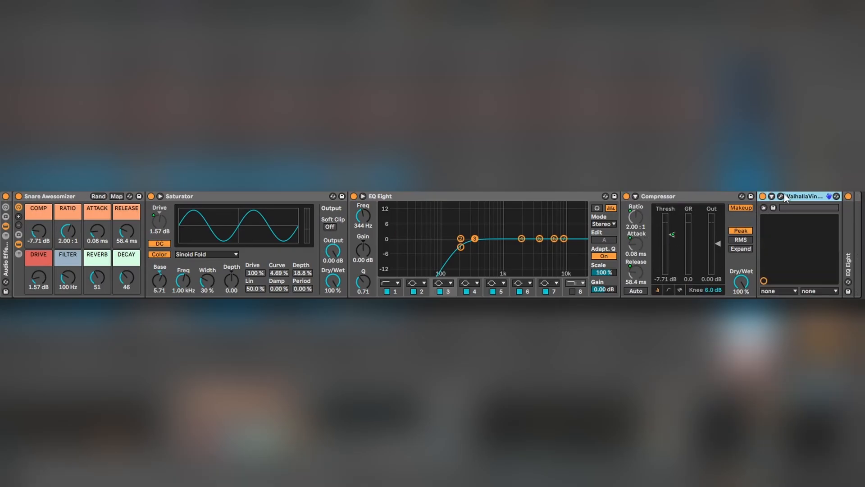
left_click(784, 194)
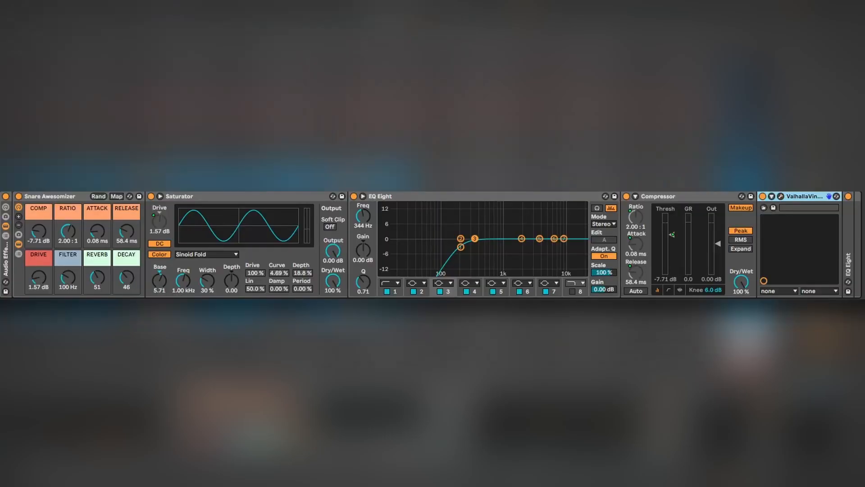
double_click(157, 234)
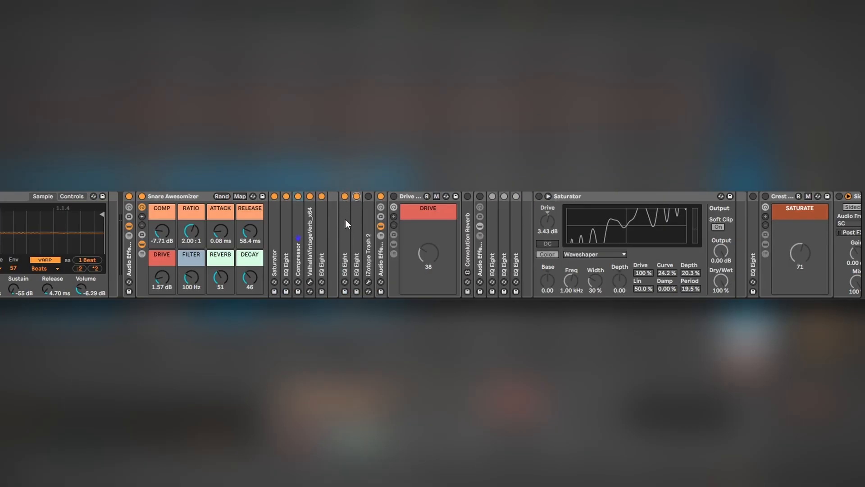
Unfold the two EQ Eights after Snare Awesomizer and play the snare through them.
double_click(346, 220)
double_click(618, 240)
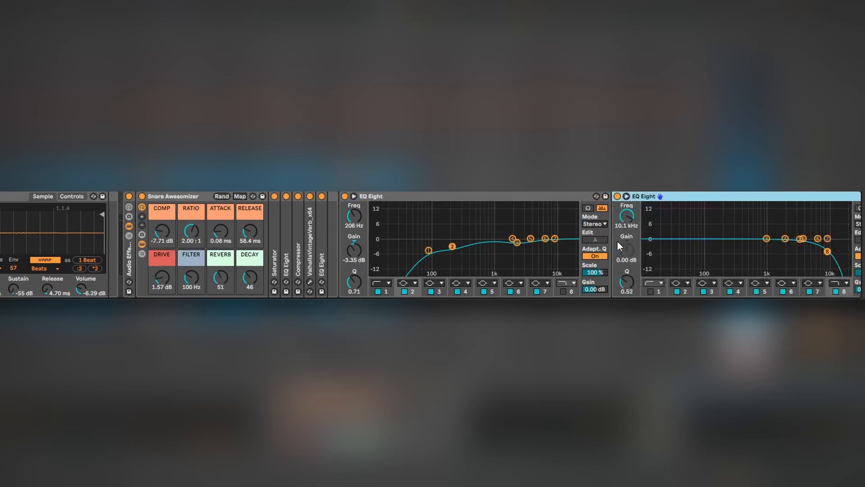
key("space")
scroll(615, 252, "right", 5)
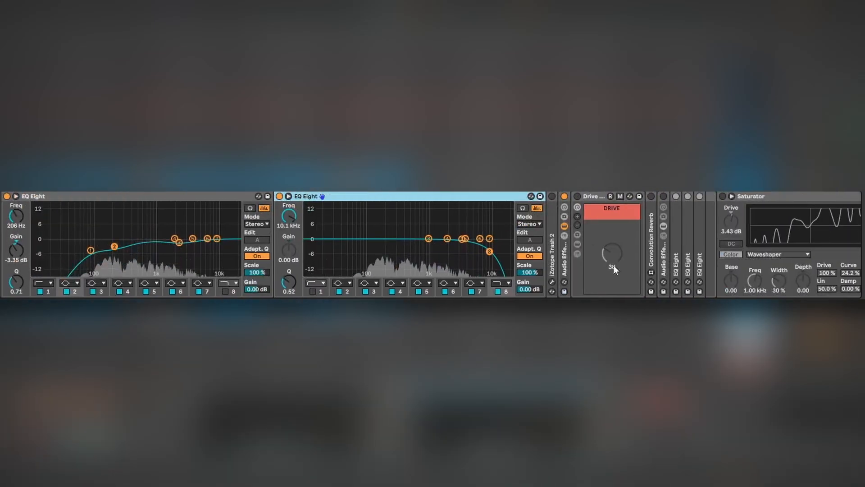
Unfold iZotope Trash 2 on the snare, show its plug-in window and examine its Distort settings during playback.
double_click(555, 210)
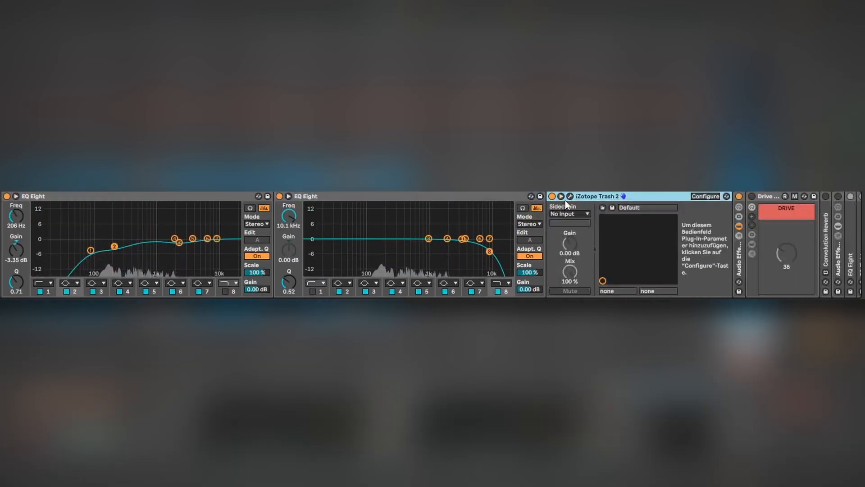
left_click(570, 196)
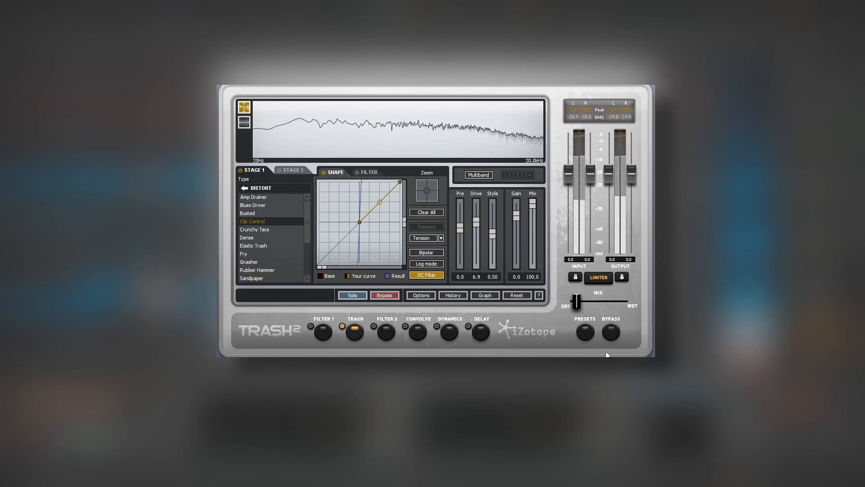
key("space")
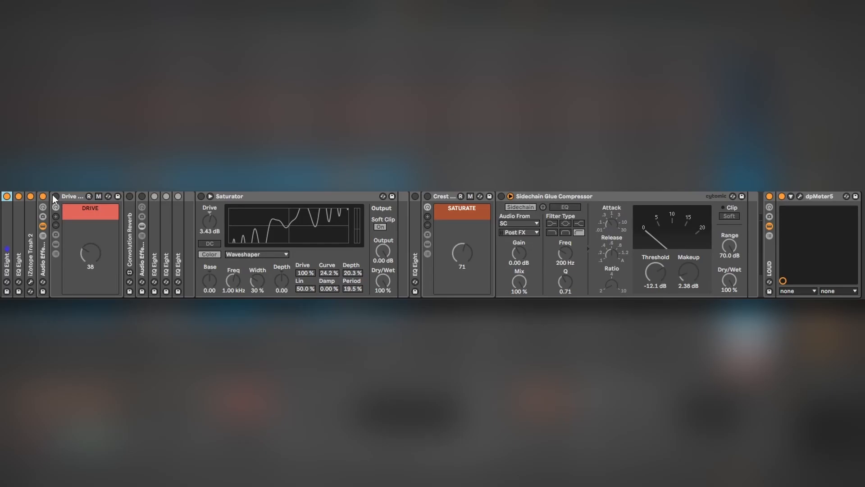
Switch on the Drive Knob rack, inspect its Dynamic Tube, Saturator, Overdrive and Drum Buss, and fold the rack.
left_click(55, 197)
left_click(56, 243)
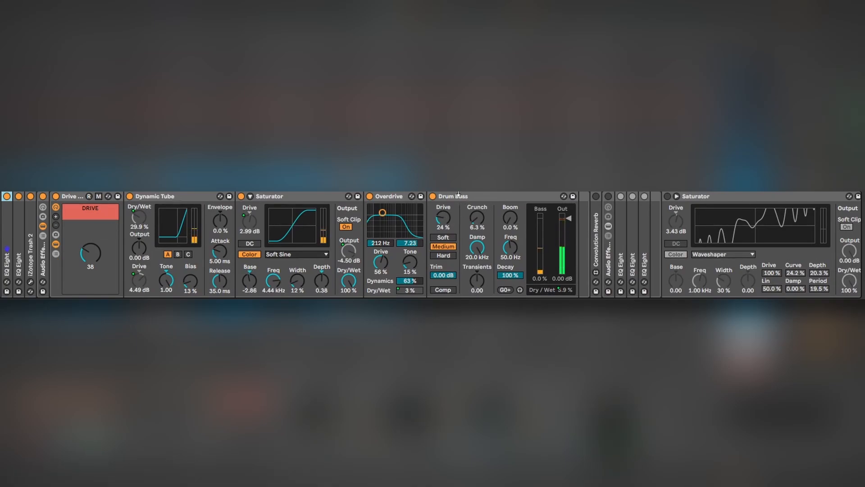
left_click(176, 199)
left_click(352, 197)
left_click(384, 198)
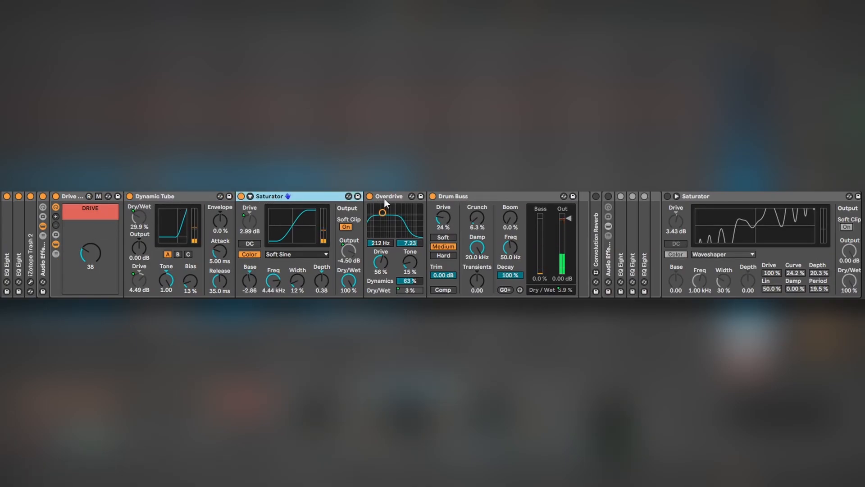
left_click(486, 195)
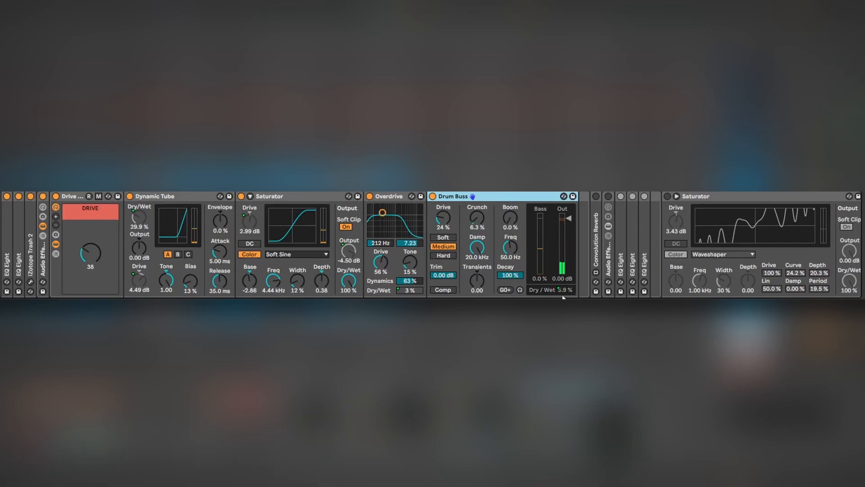
left_click(288, 196)
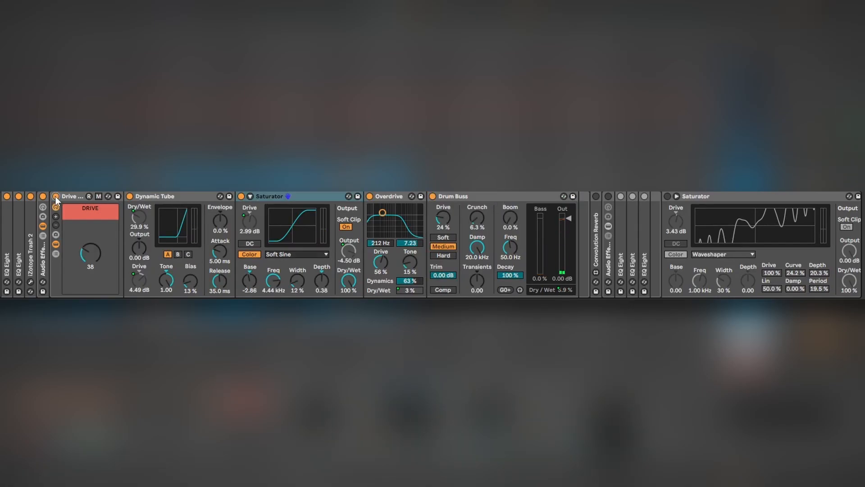
double_click(72, 199)
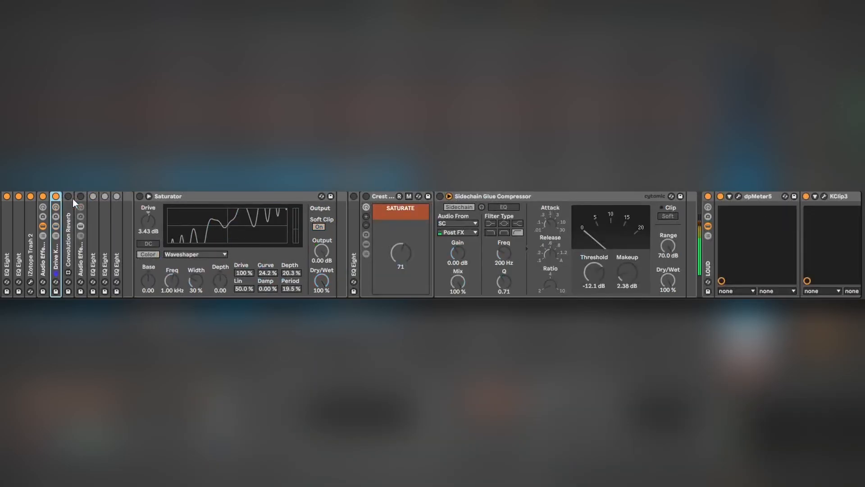
Switch on Convolution Reverb and the Audio Effect Rack after it, unfolding the reverb and the rack's three EQ Eights.
double_click(71, 198)
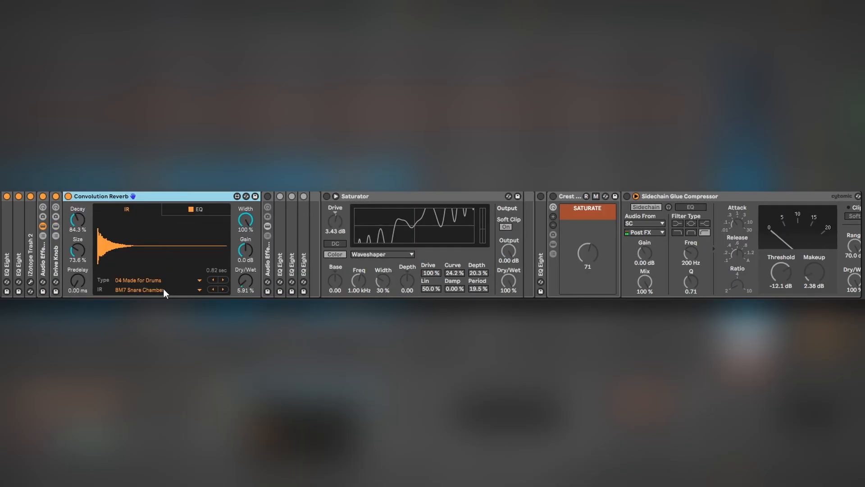
left_click(268, 196)
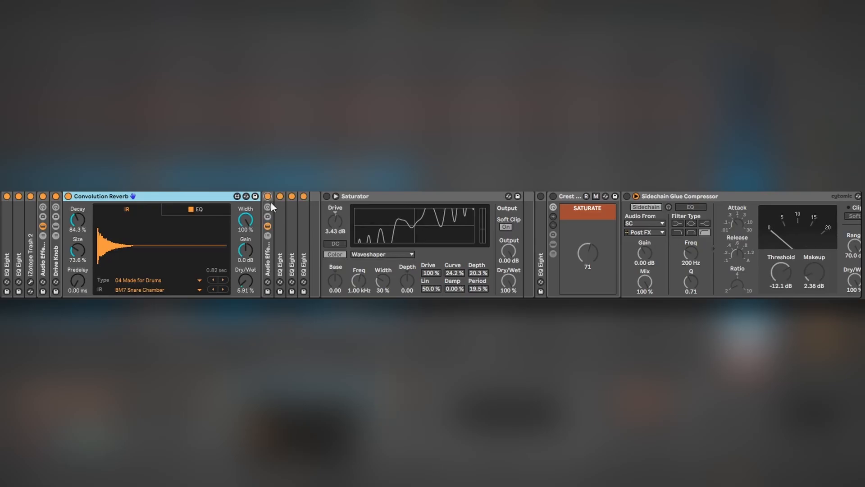
double_click(277, 226)
double_click(548, 231)
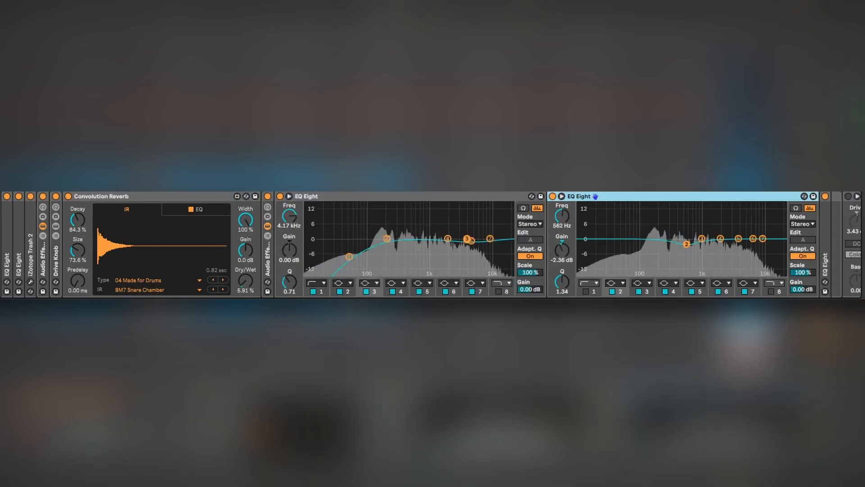
scroll(631, 253, "right", 5)
double_click(522, 224)
scroll(519, 223, "right", 10)
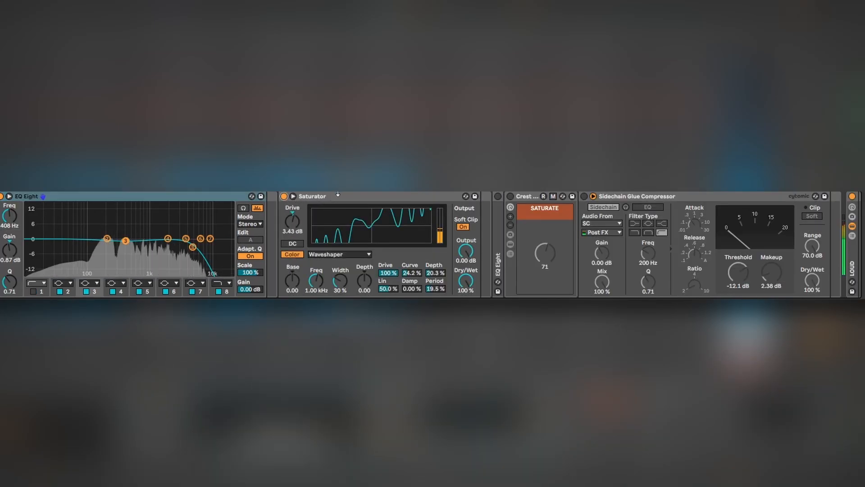
Unfold the EQ Eight after the snare's Saturator, switch on Sidechain Glue Compressor and fold the compressor.
double_click(498, 264)
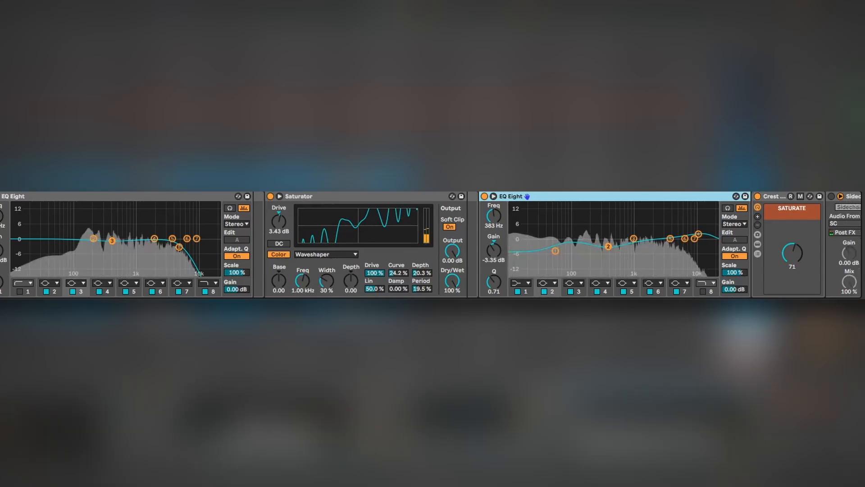
scroll(361, 202, "right", 10)
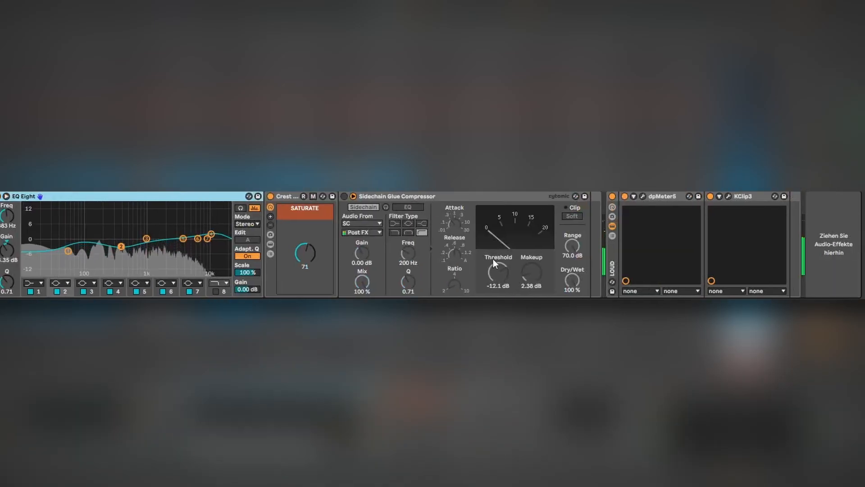
left_click(344, 197)
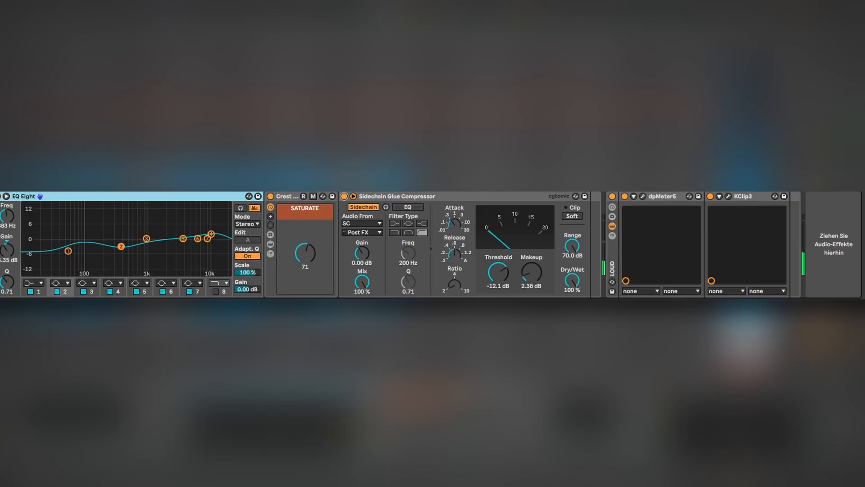
double_click(515, 389)
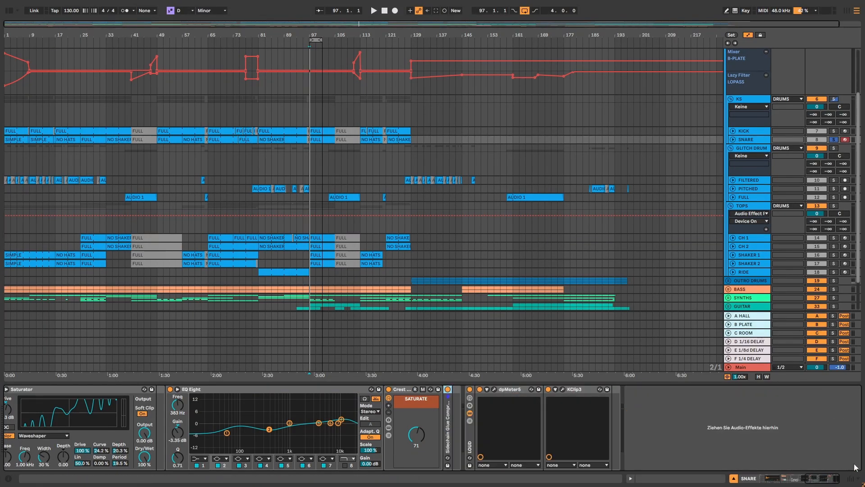
Play the whole mix with the snare's Audio Effect Rack bypassed and switched on again, and save the set.
left_click(801, 483)
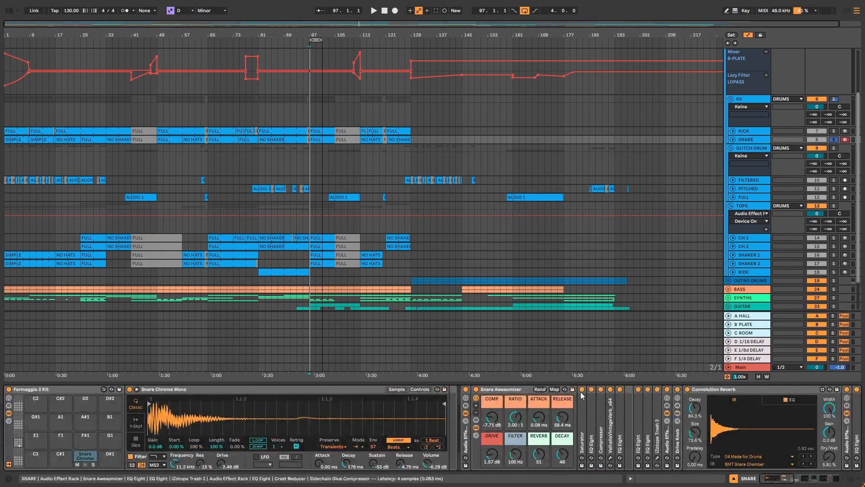
key("space")
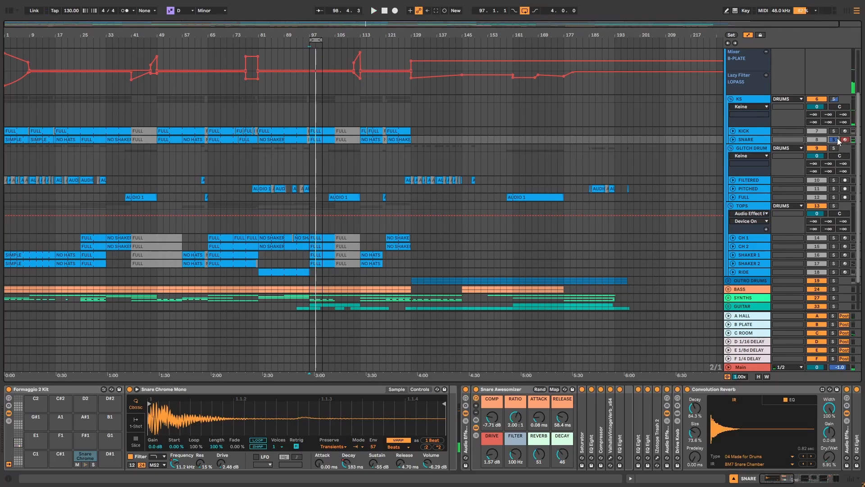
left_click(466, 390)
key("space")
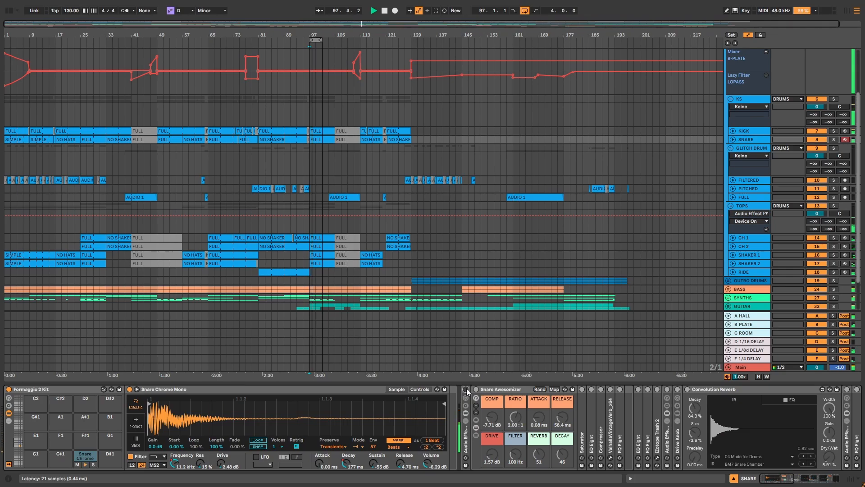
left_click(466, 389)
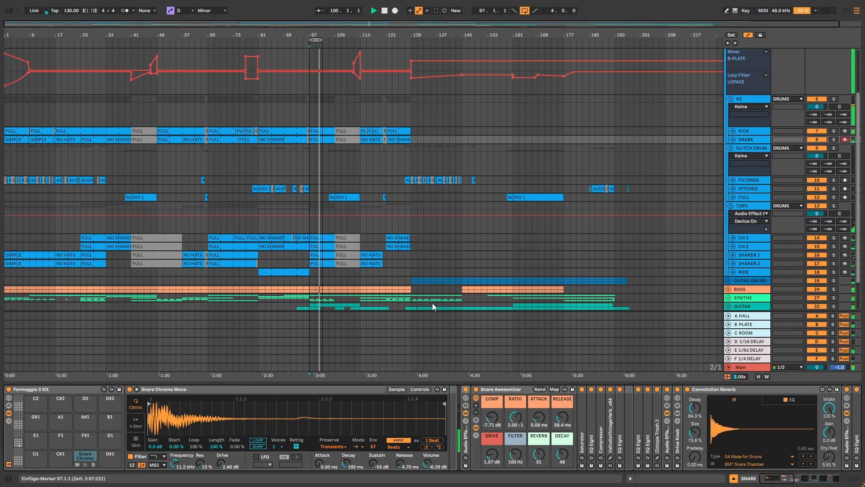
key("ctrl+s")
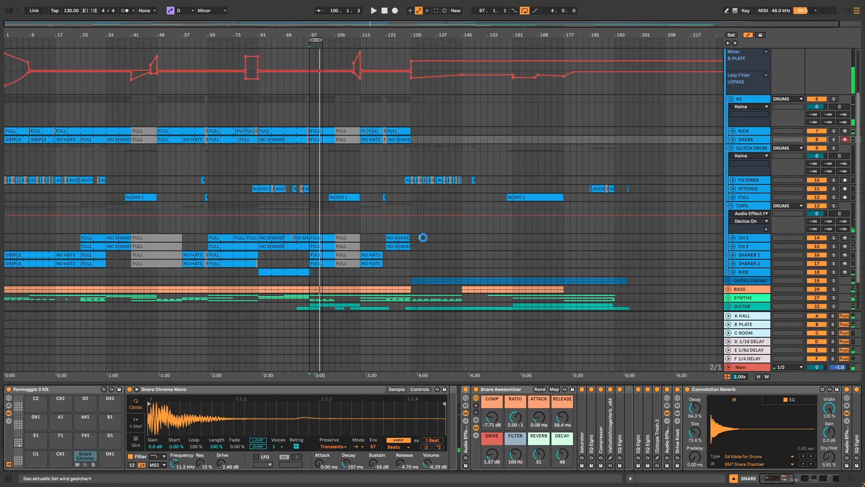
Inspect the GLITCH DRUMS group, and show the TOPS group's device chain and play the group in solo.
left_click(754, 149)
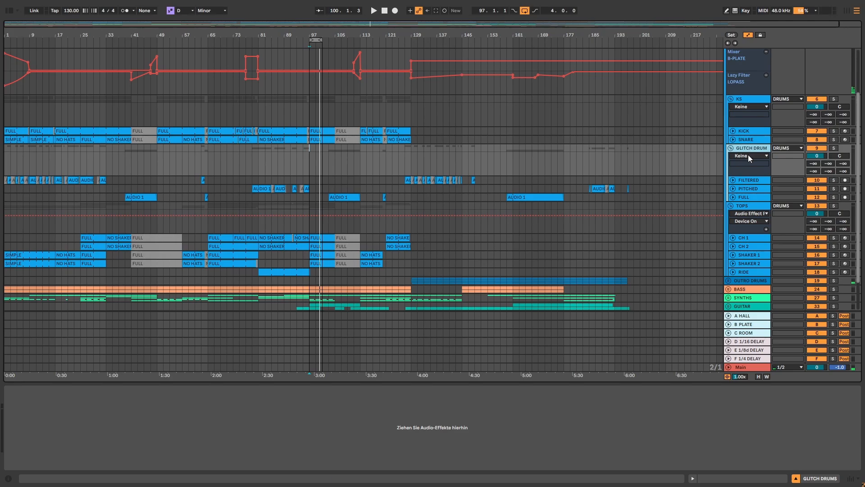
scroll(737, 194, "down", 2)
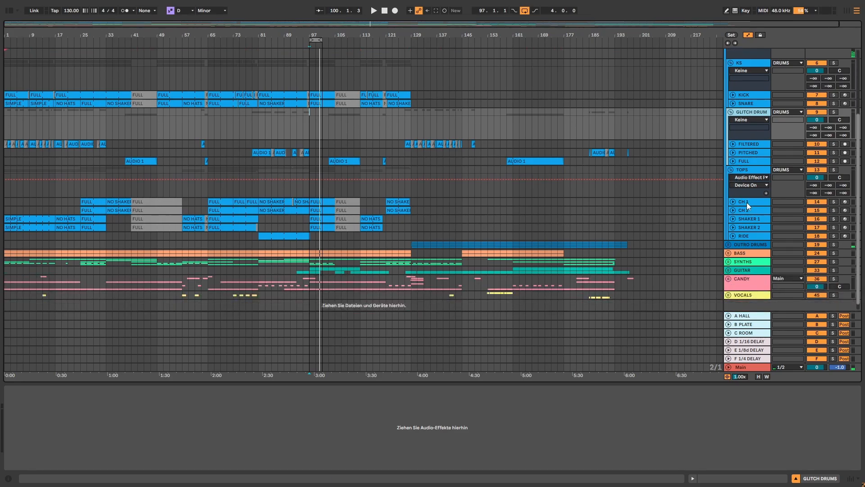
left_click(747, 202)
left_click(744, 170)
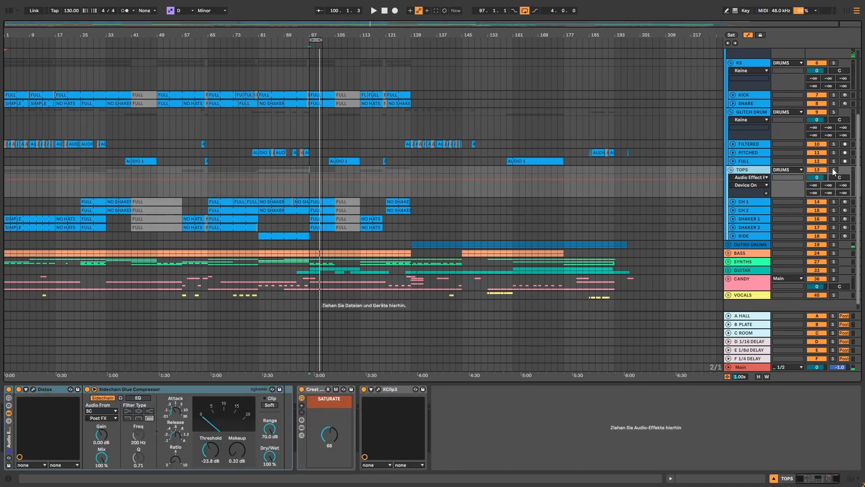
left_click(834, 170)
key("space")
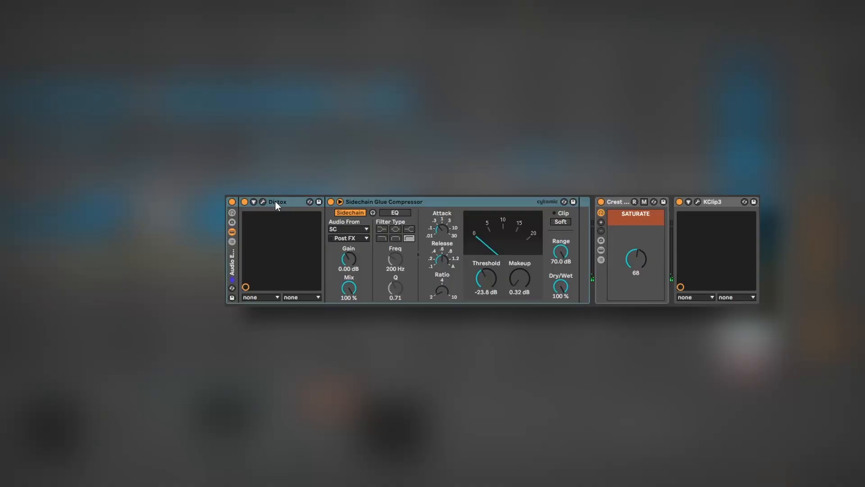
Show the Distox plug-in window on TOPS and compare the tops with Distox on and off during playback.
left_click(276, 202)
left_click(721, 204)
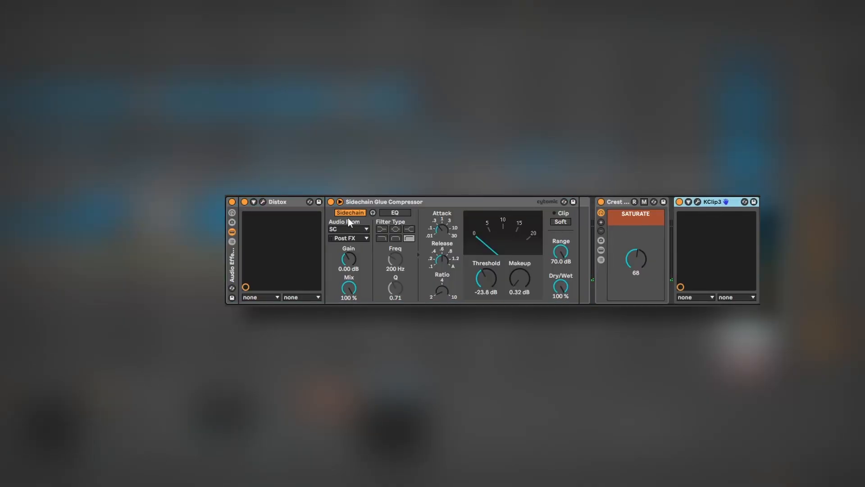
left_click(264, 201)
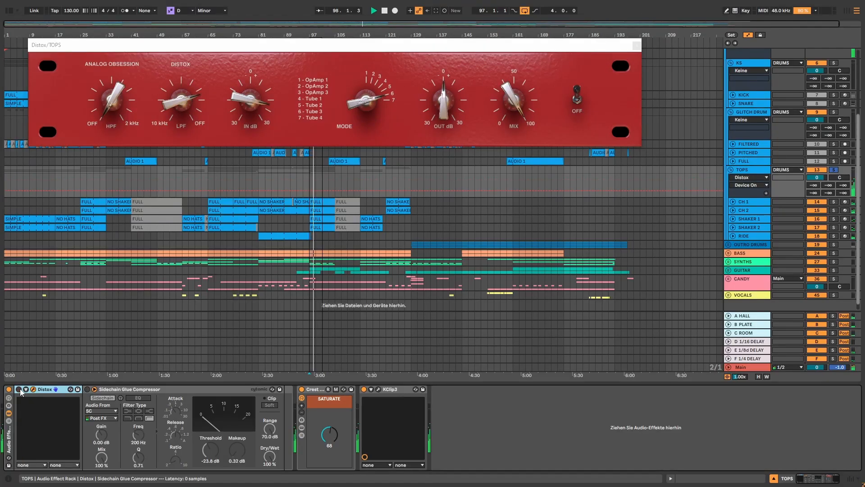
left_click(18, 389)
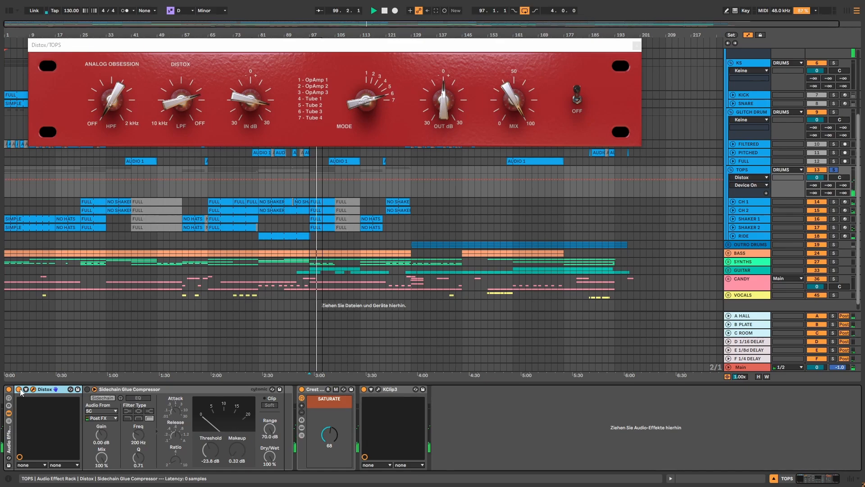
left_click(19, 388)
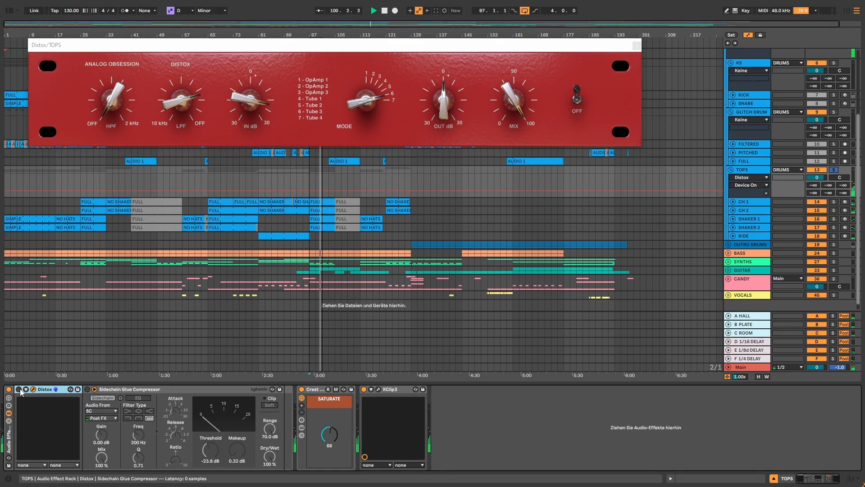
left_click(19, 389)
key("space")
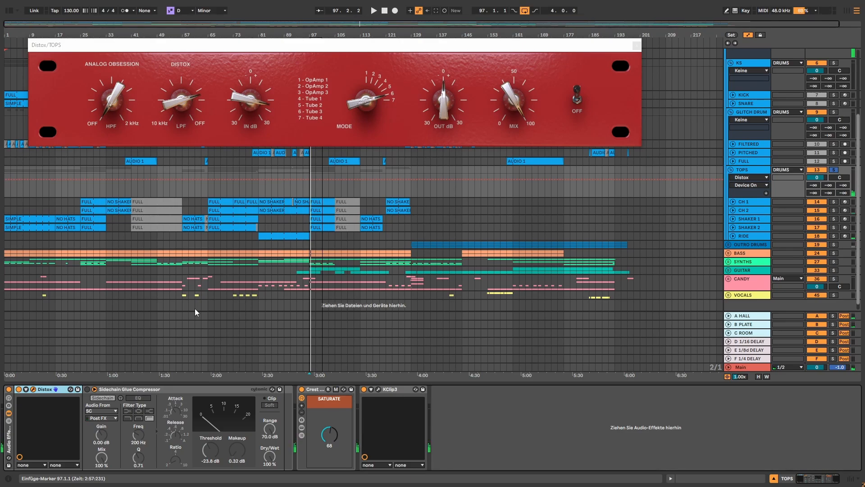
Switch on Sidechain Glue Compressor on TOPS and play the group through it and the Crest Reducer.
left_click(139, 389)
key("space")
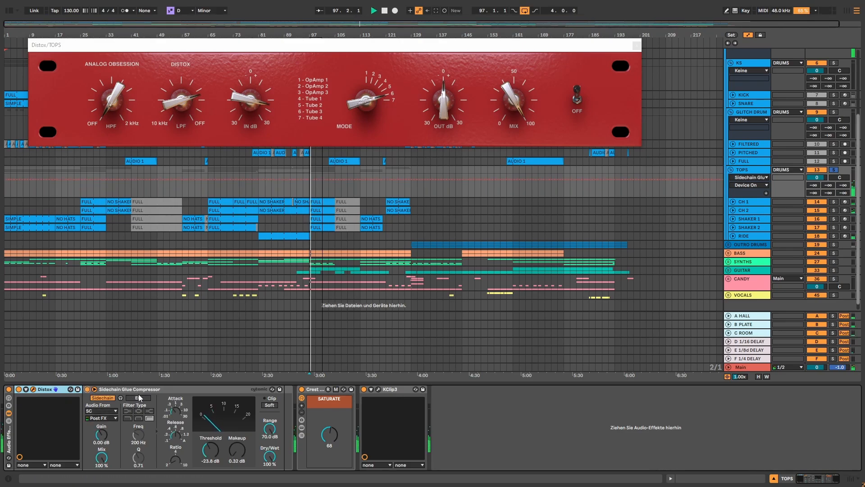
left_click(317, 396)
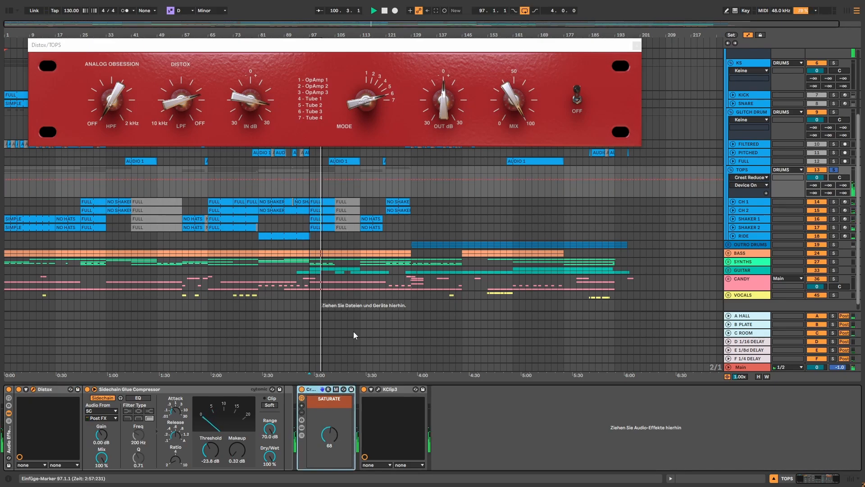
key("space")
Show the CH 1 device chain with its closed hi-hat sample and select the HiHat Exciter rack.
left_click(595, 201)
left_click(488, 391)
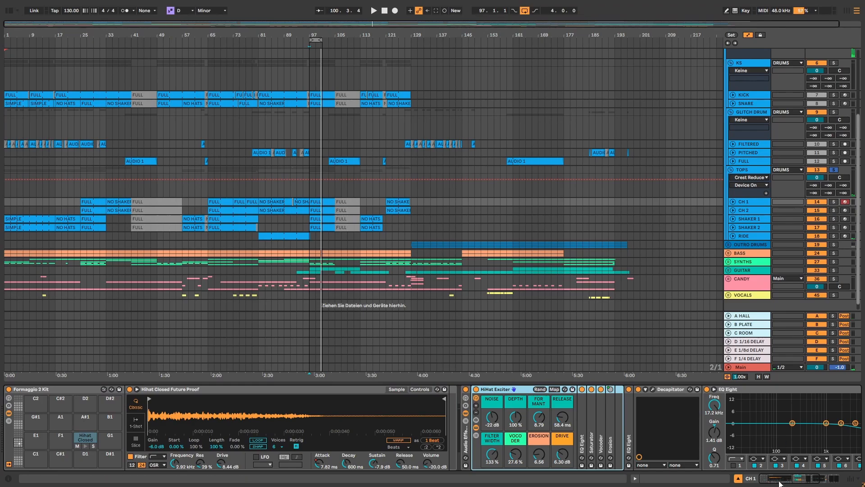
left_click(811, 481)
left_click_drag(812, 481, 812, 481)
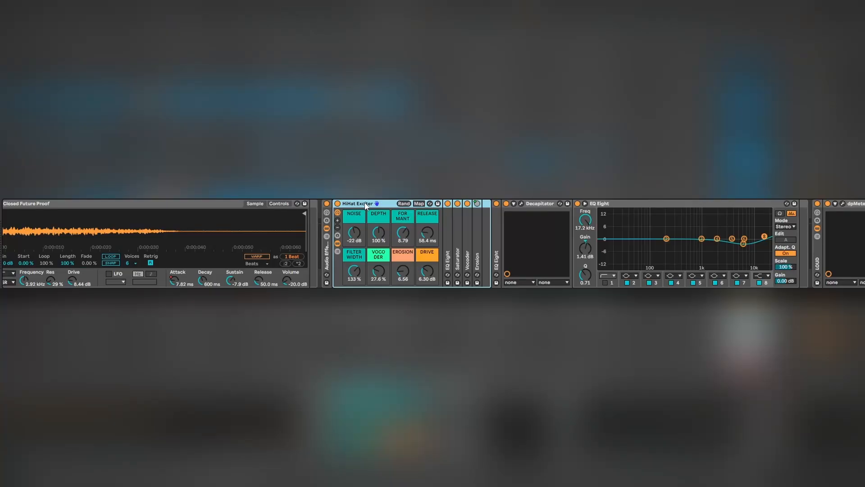
Unfold the EQ Eight, Saturator and Vocoder inside HiHat Exciter and switch the enclosing Audio Effect Rack on.
double_click(448, 239)
double_click(675, 245)
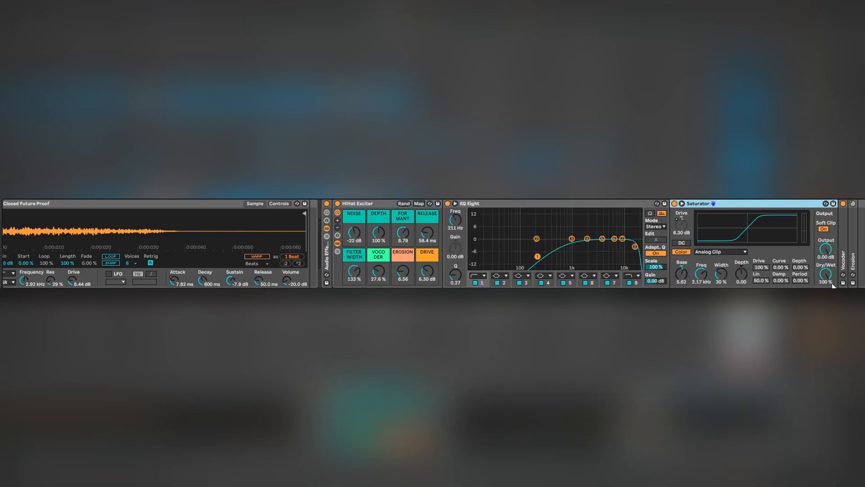
double_click(843, 257)
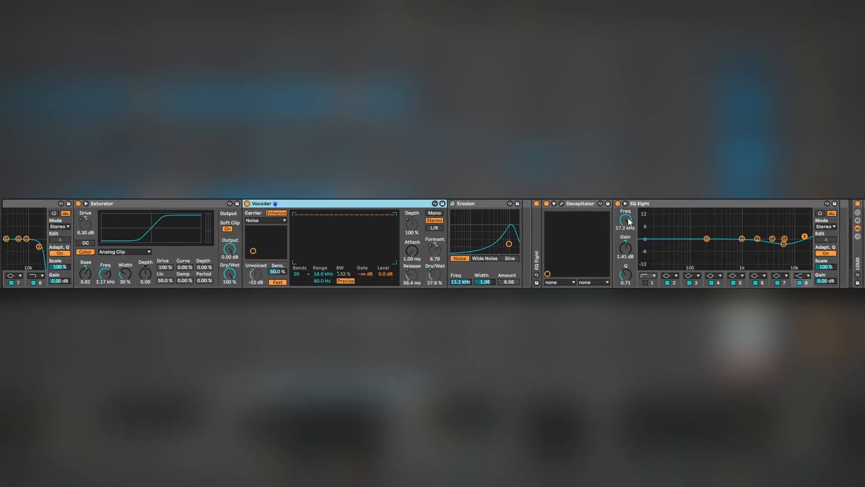
scroll(541, 206, "left", 10)
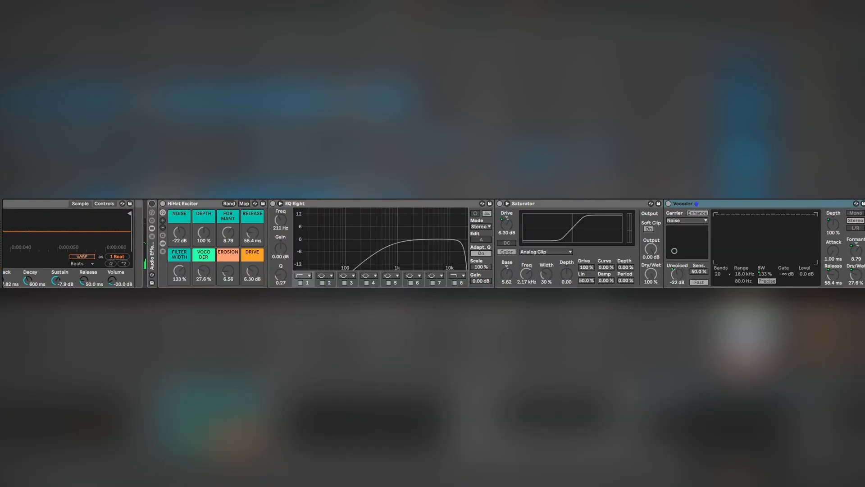
left_click(153, 204)
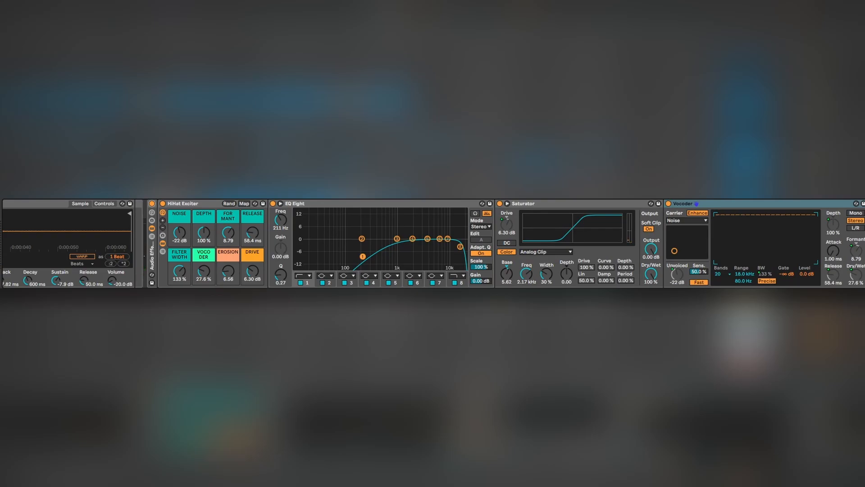
Try HiHat Exciter's VOCODER macro at 100% on the playing hi-hat and undo the change.
left_click(272, 252)
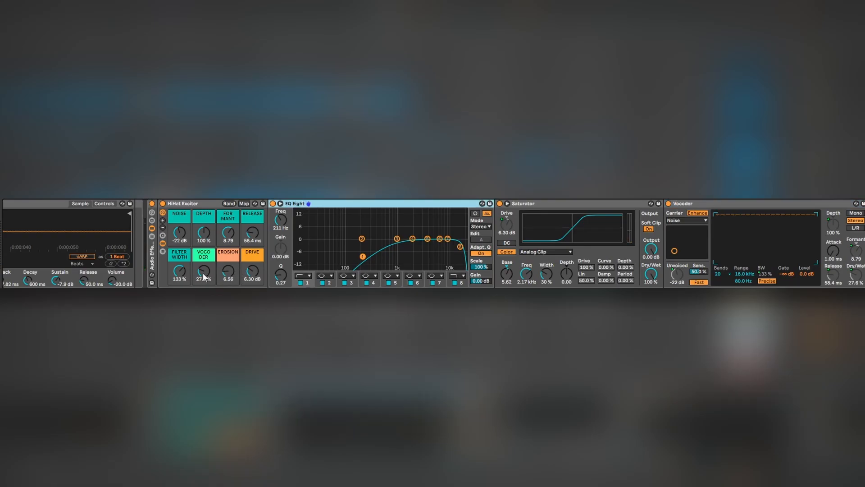
left_click_drag(204, 276, 205, 216)
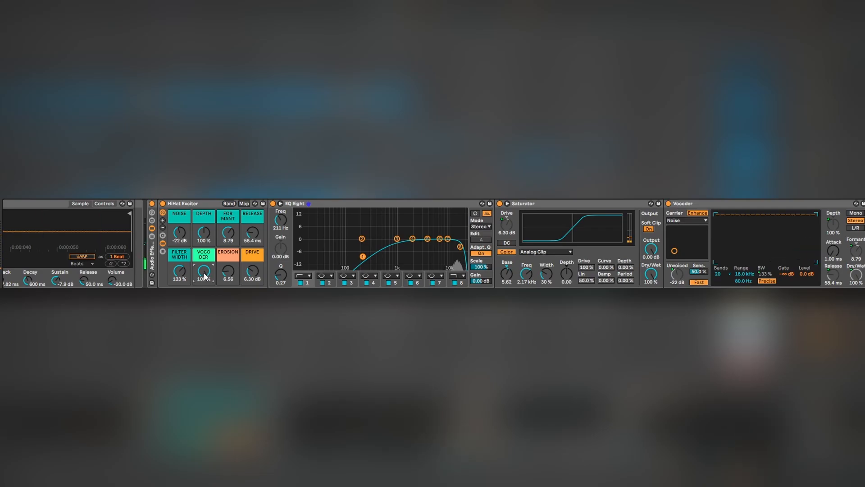
key("ctrl+z")
key("ctrl+z")
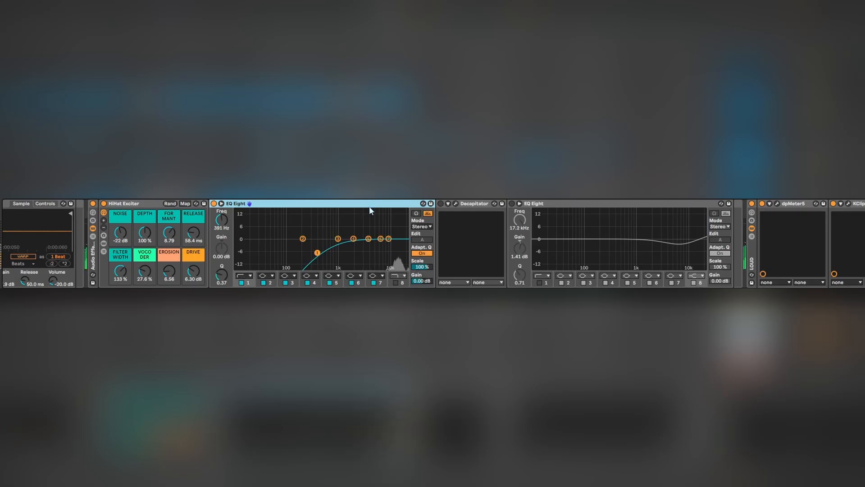
Switch on Decapitator and the EQ Eight after it on CH 1, showing Decapitator's plug-in window.
left_click(441, 204)
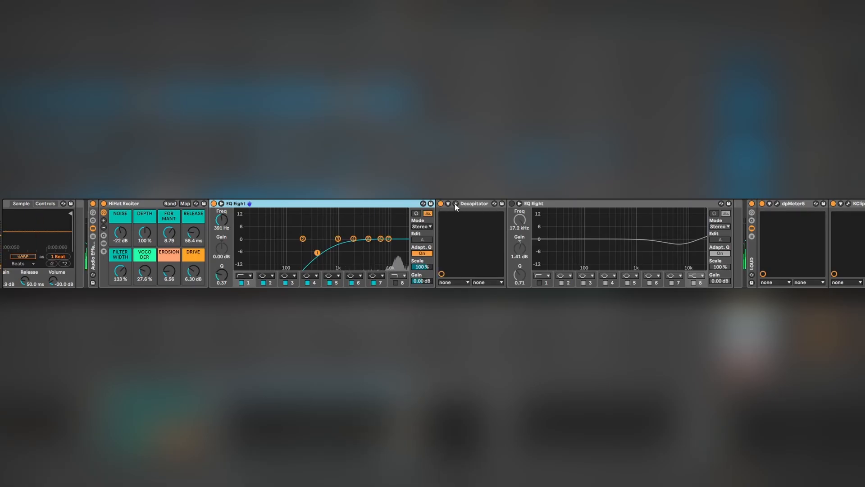
left_click(456, 204)
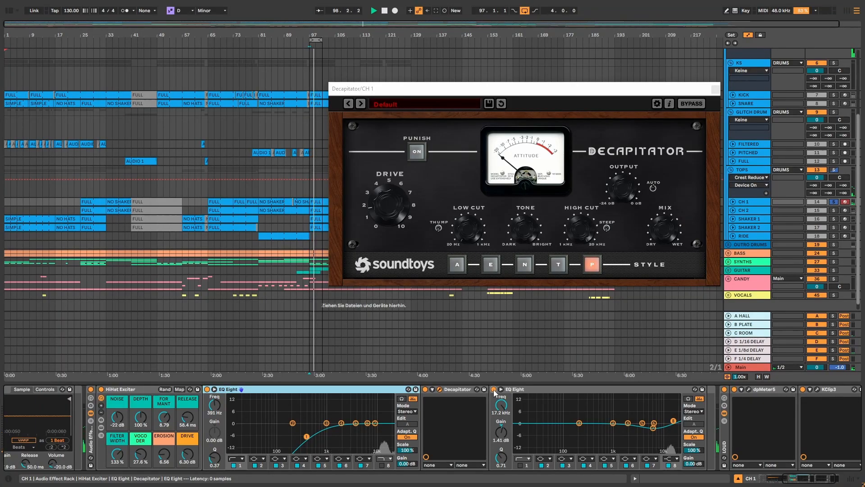
Play the CH 2 hi-hat with HiHat Exciter and Radiator bypassed, and switch both back on in turn.
left_click(751, 209)
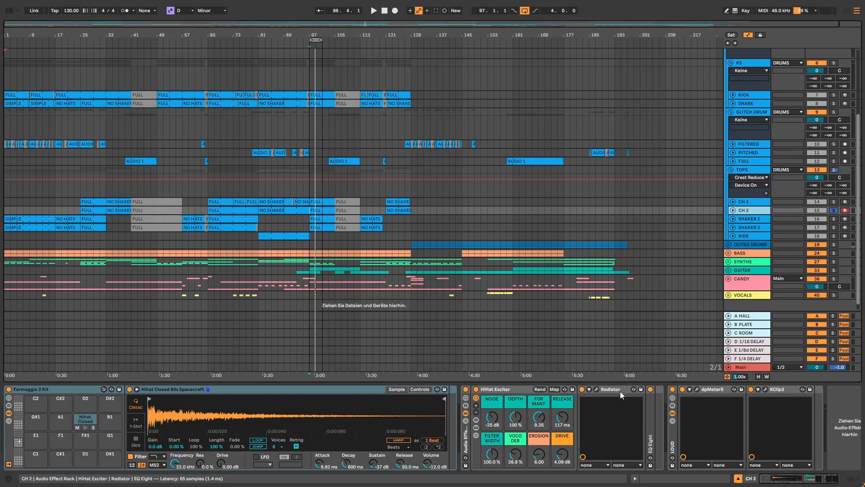
left_click(582, 389)
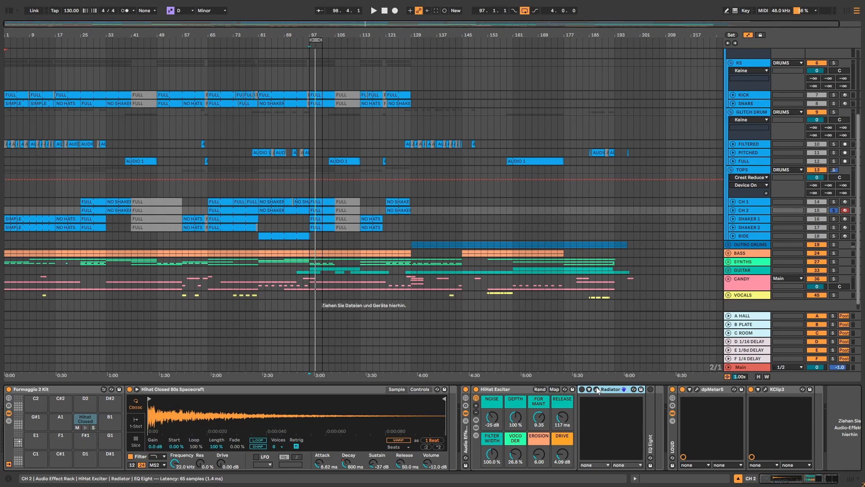
left_click(476, 389)
key("space")
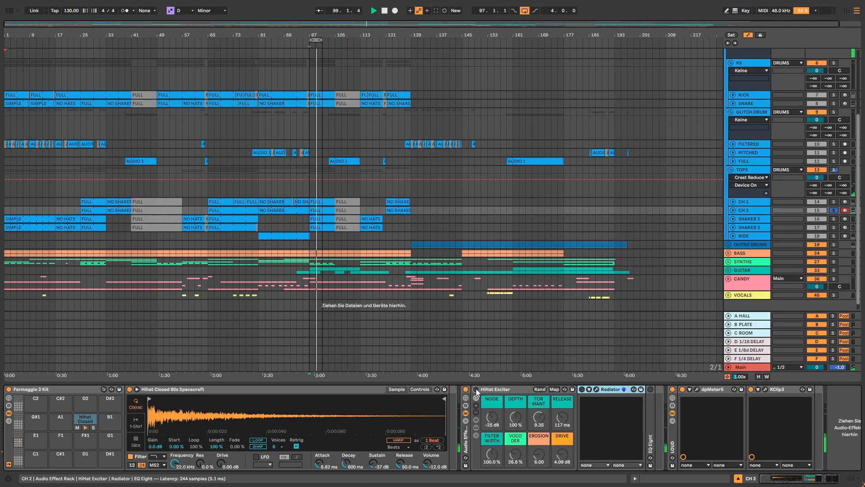
left_click(476, 388)
left_click(582, 390)
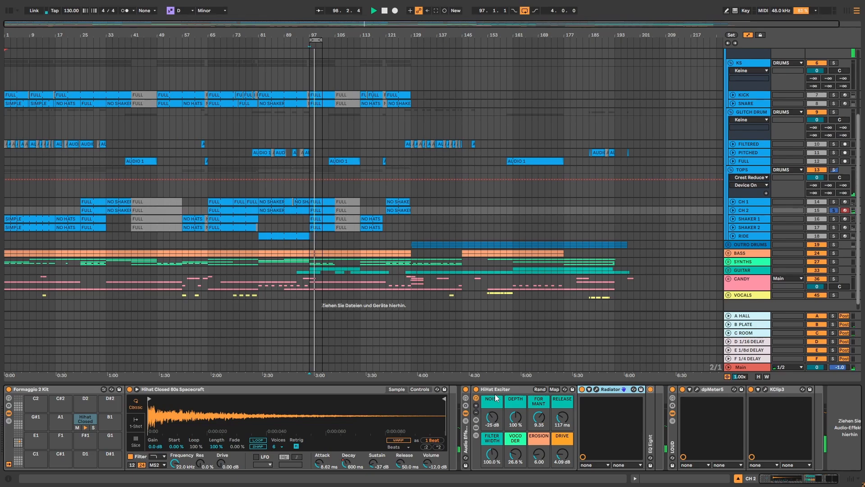
Show Radiator's plug-in window on CH 2 and flip its Noisy/Clean switch back and forth.
left_click(502, 406)
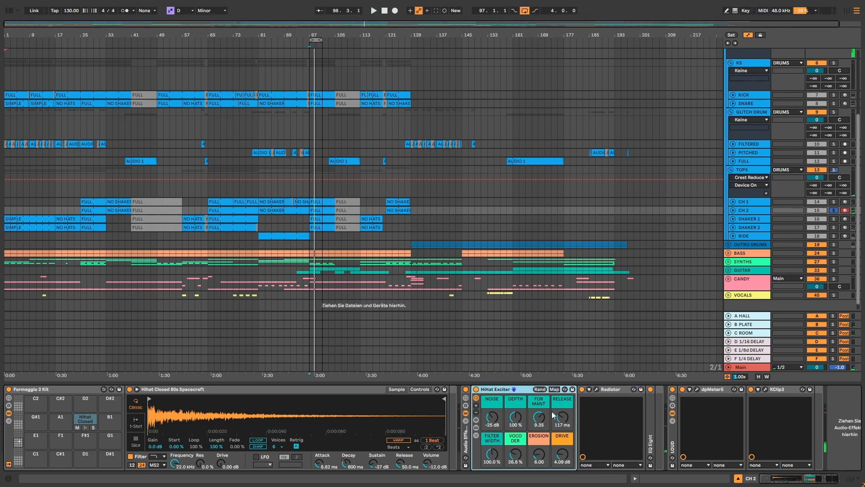
left_click(596, 388)
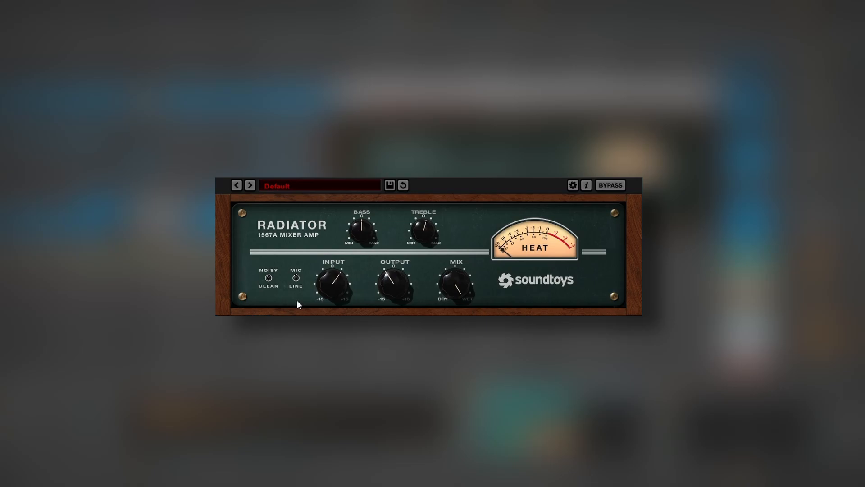
left_click(269, 279)
left_click(270, 278)
left_click(269, 279)
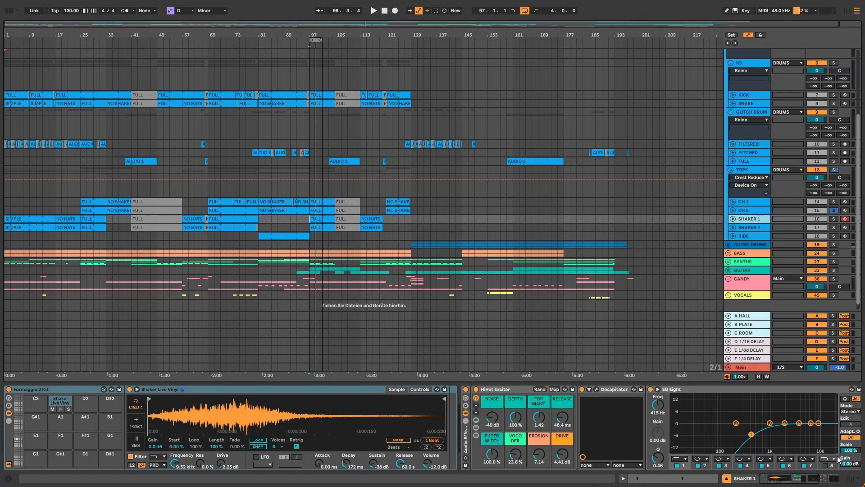
Solo SHAKER 1 and play it with its Audio Effect Rack toggled off and on, then select HiHat Exciter.
left_click(835, 220)
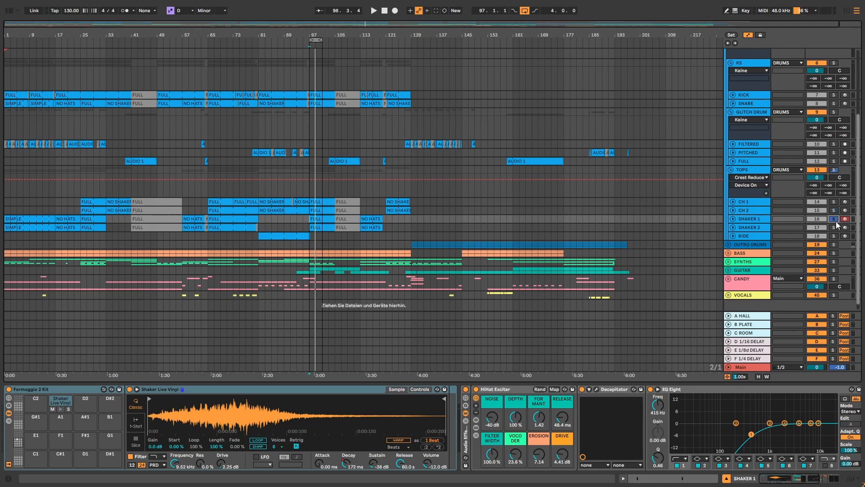
key("space")
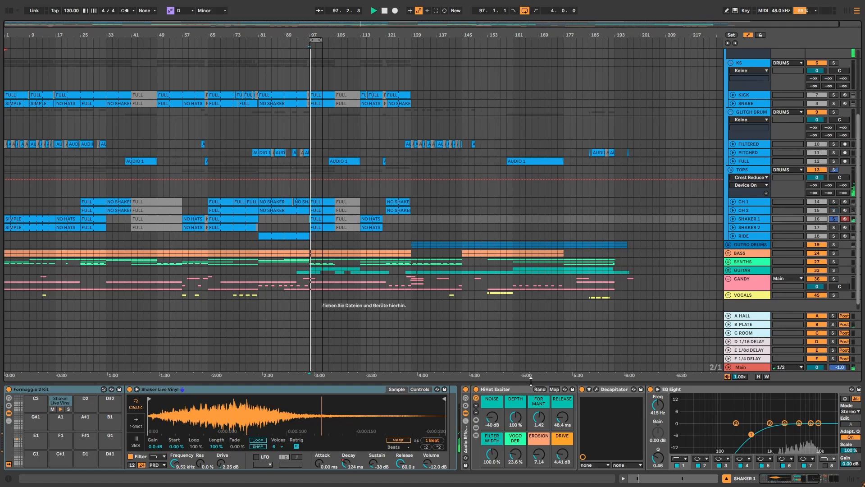
left_click(466, 389)
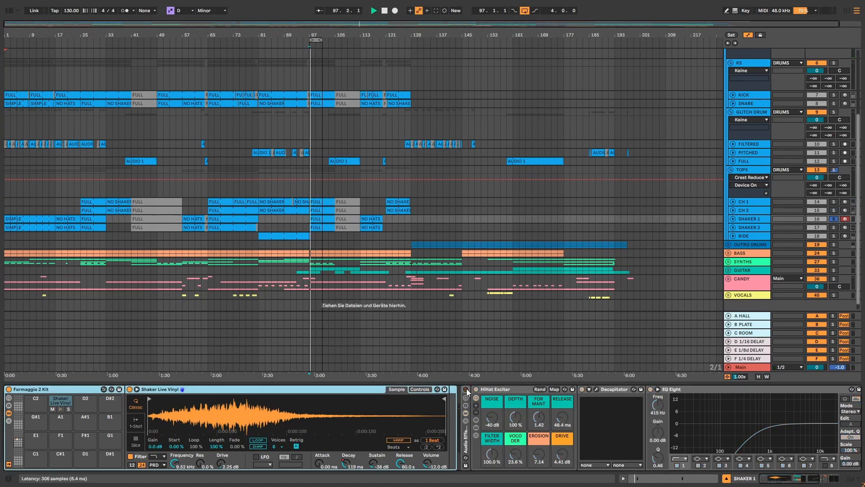
key("space")
left_click(512, 388)
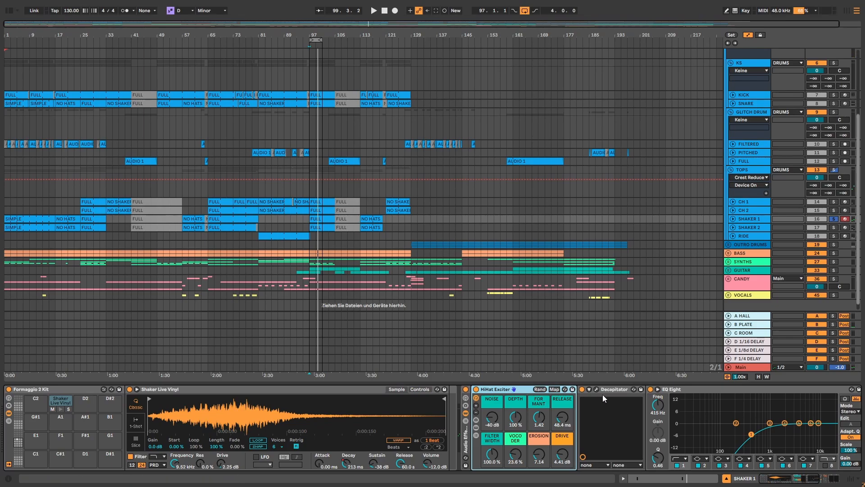
Show Decapitator's plug-in window on SHAKER 1, play the shaker with Decapitator bypassed and active, and close the window.
left_click(609, 387)
left_click(784, 480)
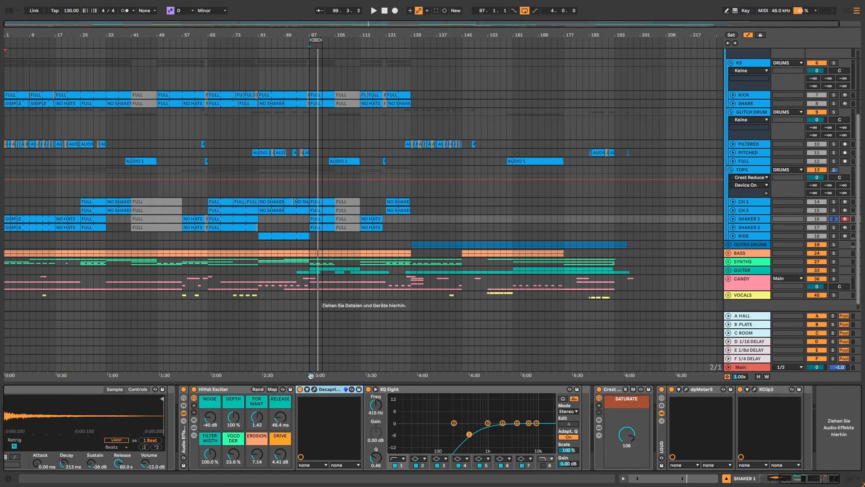
left_click(315, 388)
key("space")
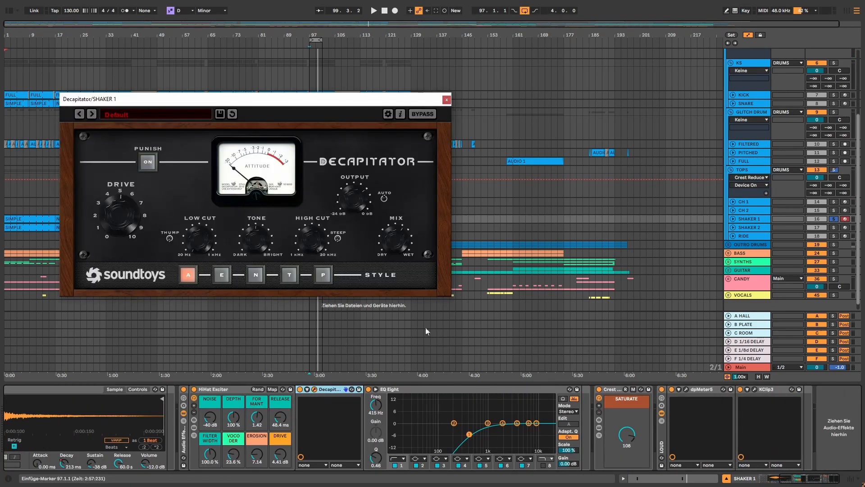
left_click(394, 346)
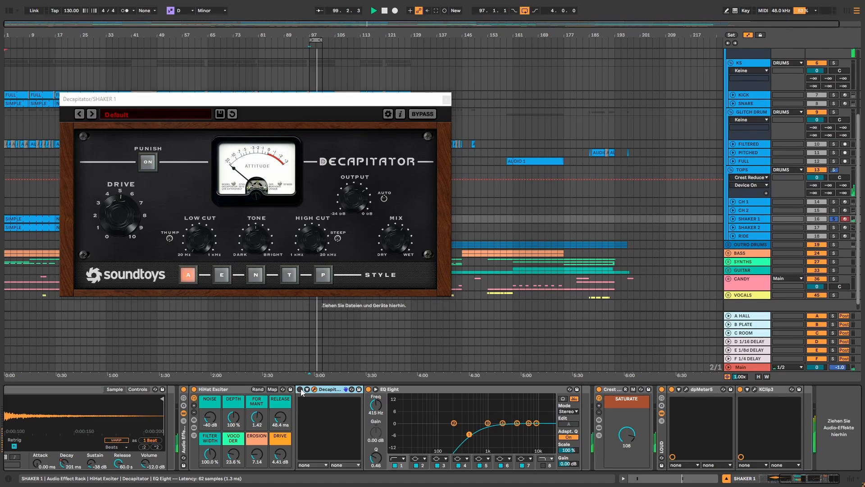
key("space")
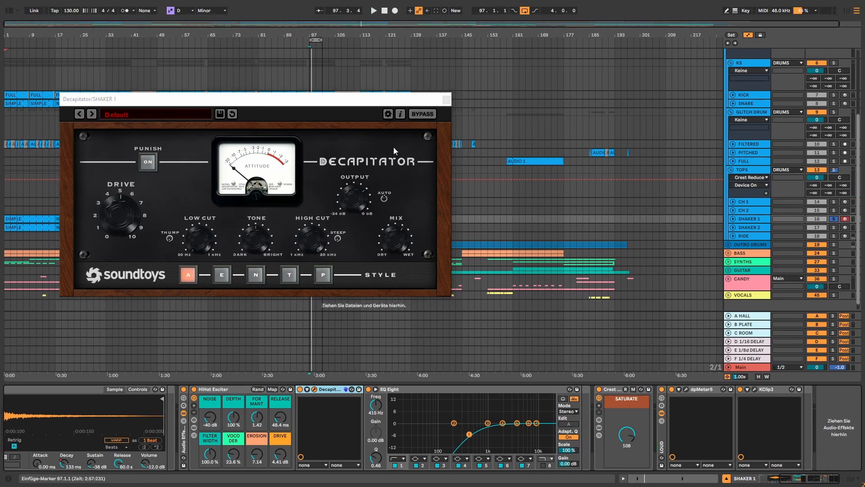
left_click(446, 99)
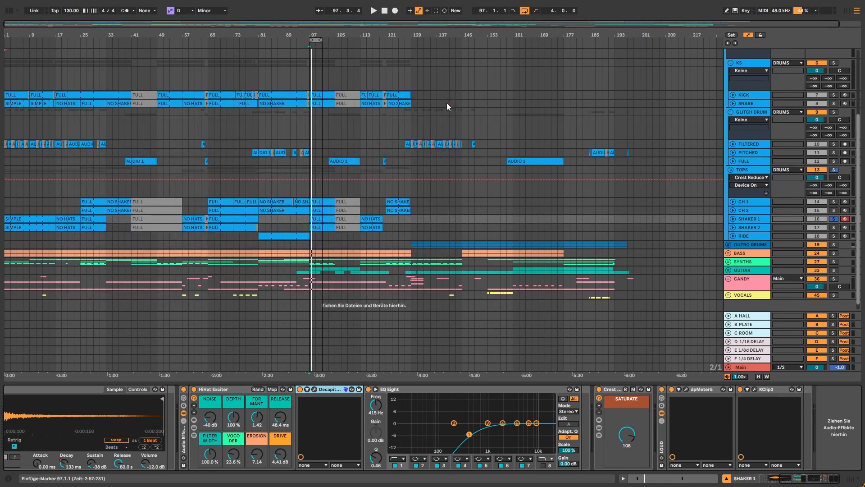
Solo SHAKER 2 and unfold the Crest Reducer rack in its effect chain.
left_click(761, 233)
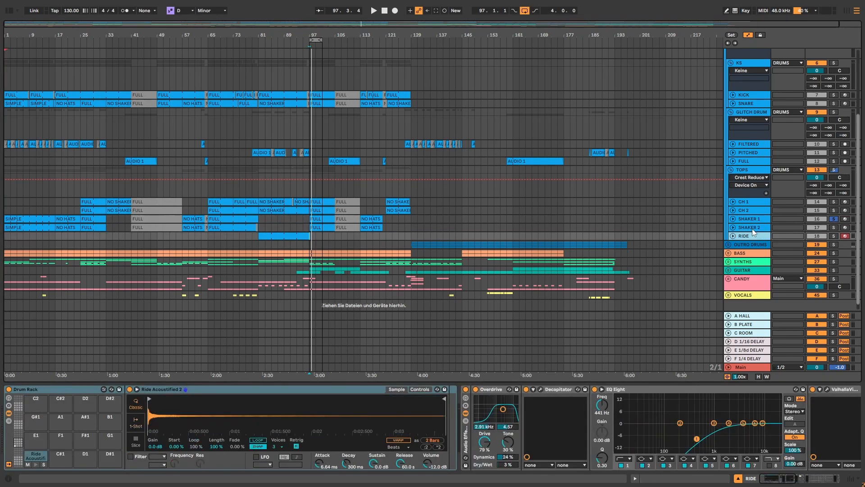
left_click(753, 228)
left_click(833, 227)
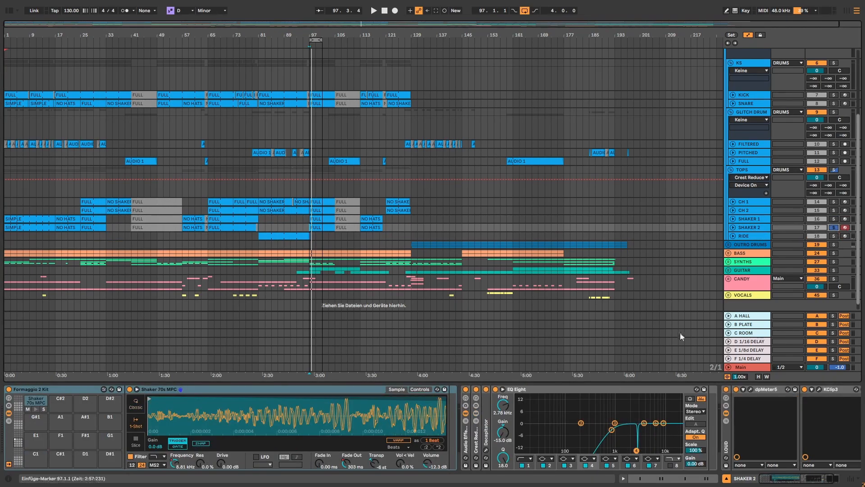
double_click(472, 402)
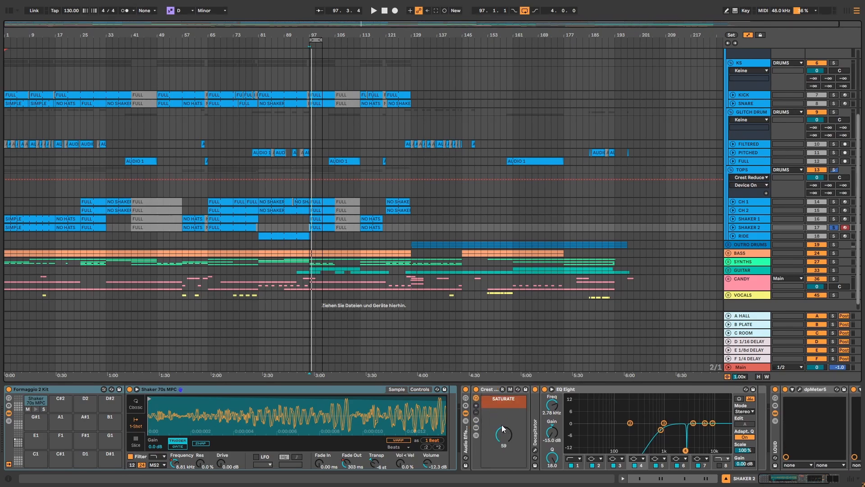
scroll(503, 440, "right", 3)
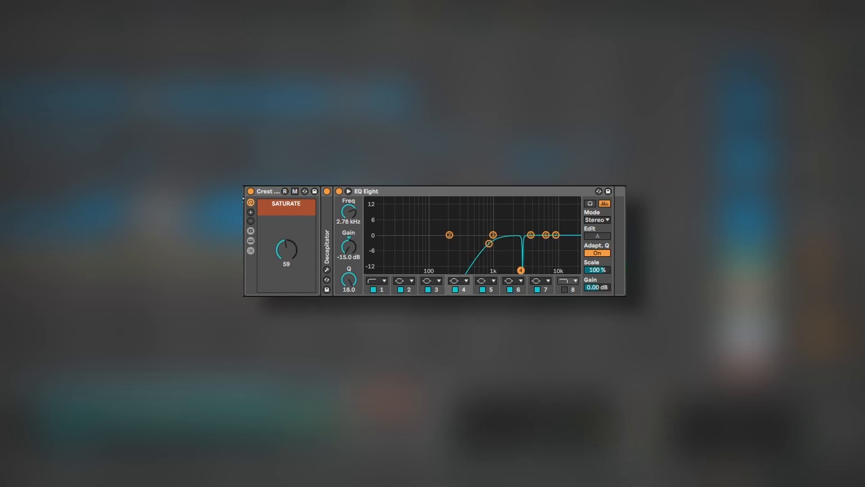
Unfold Decapitator on SHAKER 2, view its plug-in window, and toggle the audition mode of the EQ Eight behind it.
double_click(326, 207)
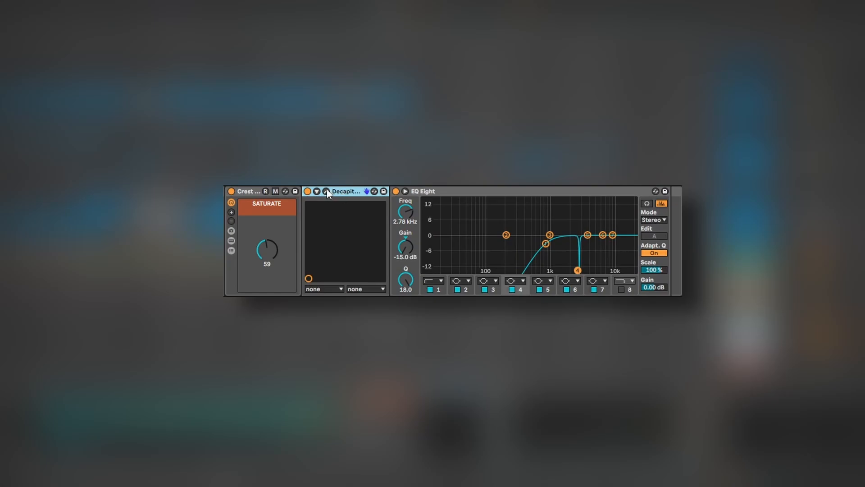
left_click(326, 191)
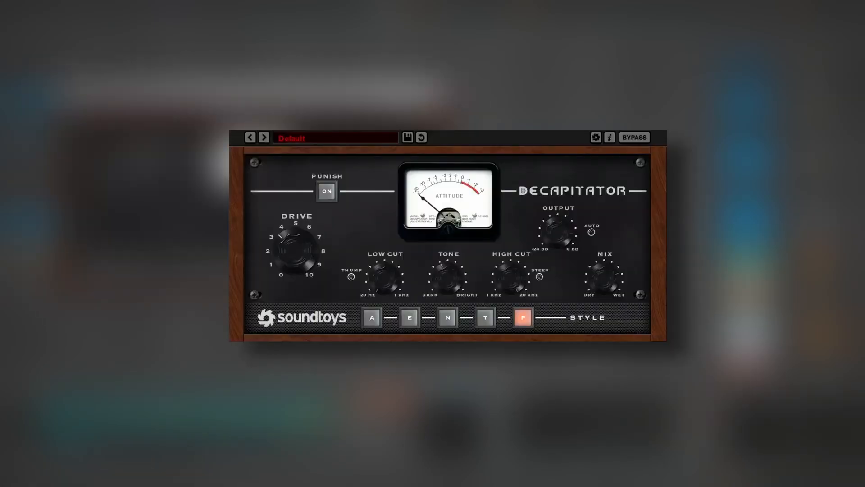
left_click(661, 132)
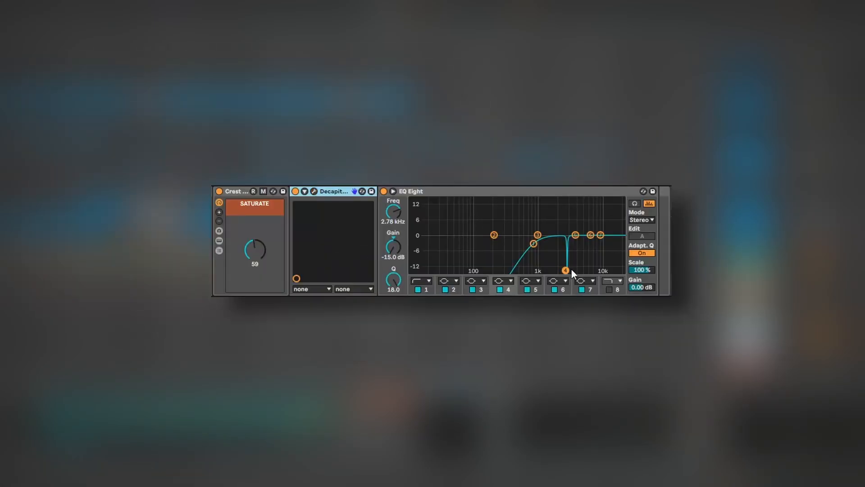
left_click(635, 203)
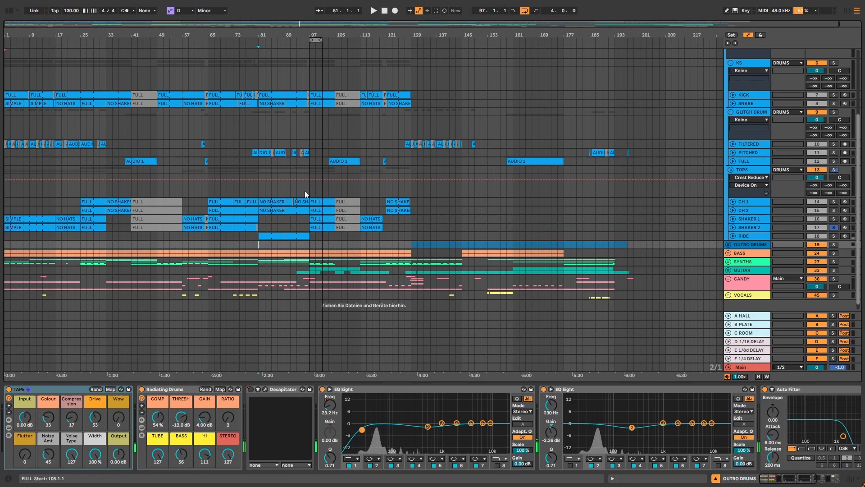
Move the four-bar loop to bar 81 and play the soloed RIDE with its Audio Effect Rack toggled off and on.
left_click_drag(316, 40, 267, 57)
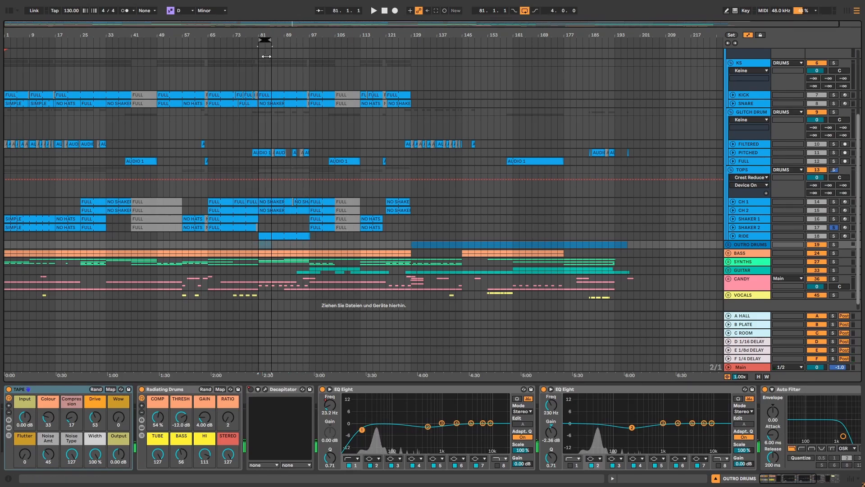
left_click(834, 236)
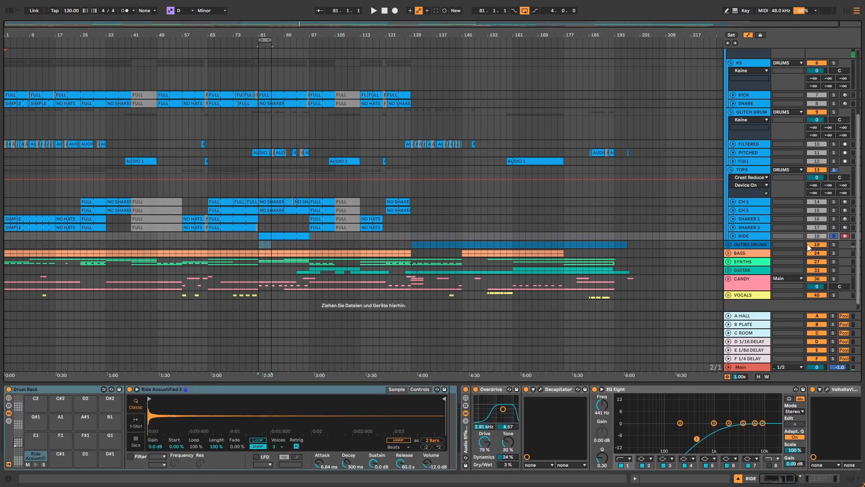
key("space")
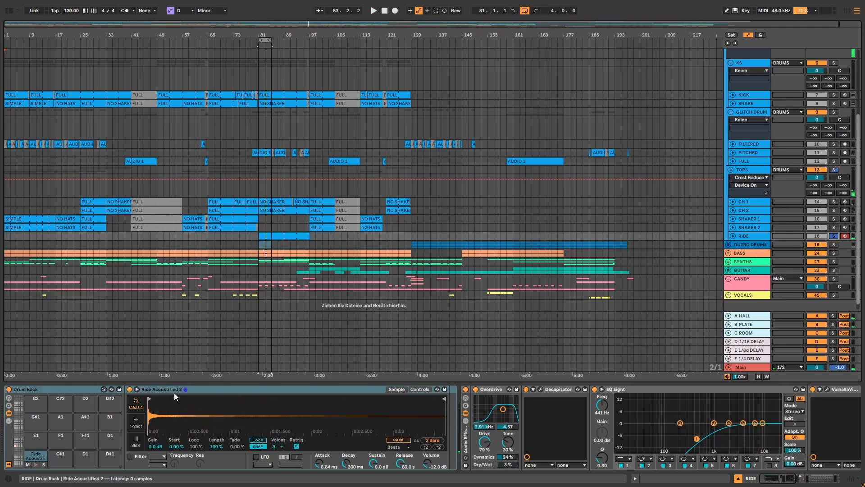
left_click(465, 389)
key("space")
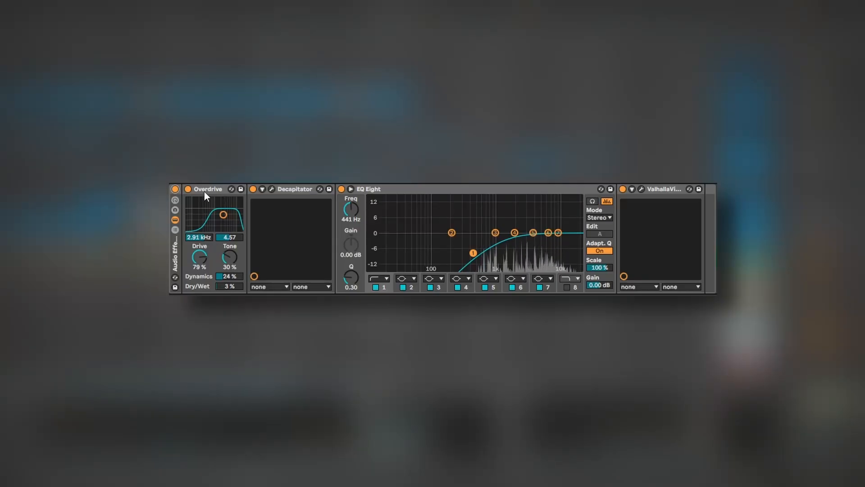
Go through the RIDE chain from Overdrive onwards, showing the plug-in windows of Decapitator and the Valhalla effect.
left_click(489, 391)
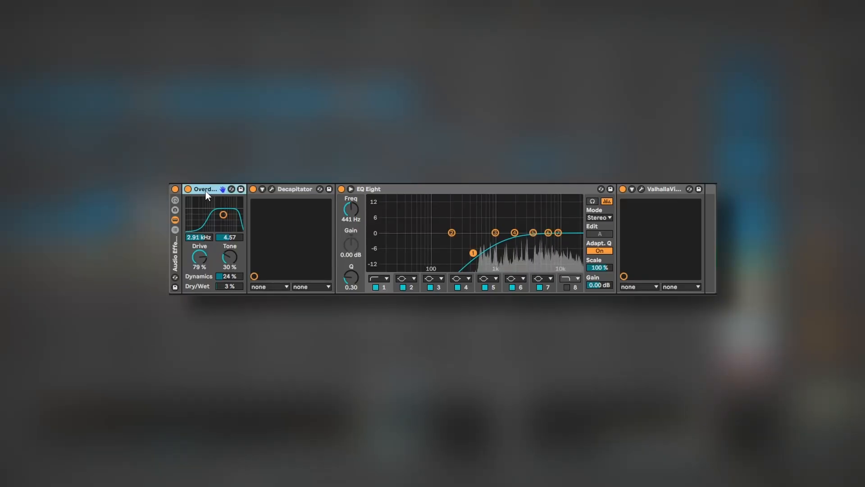
left_click(271, 190)
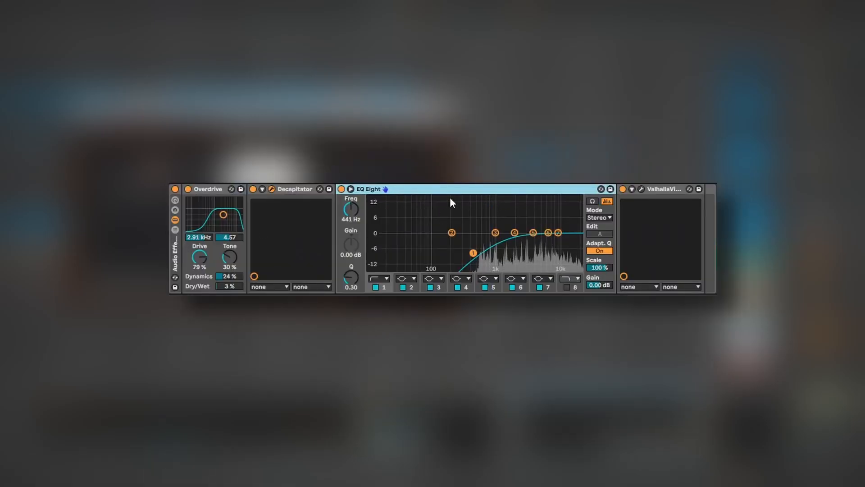
left_click(641, 189)
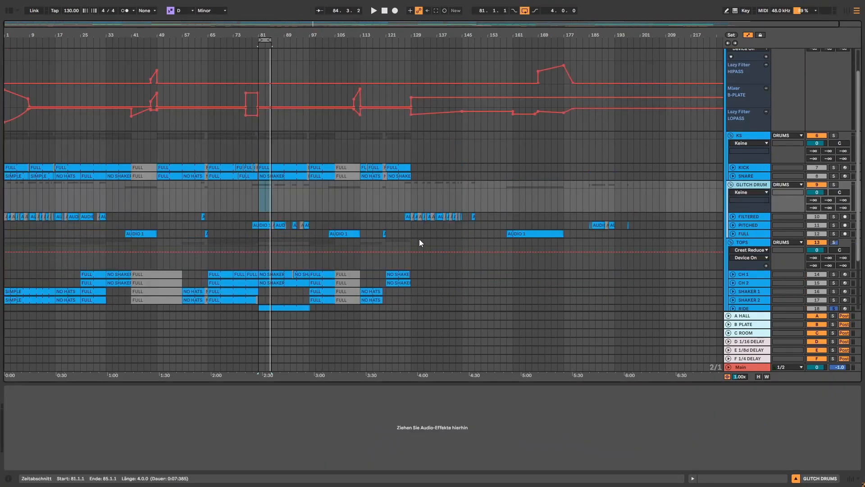
Loop four bars from bar 105 and play the GLITCH DRUMS group soloed.
left_click(335, 244)
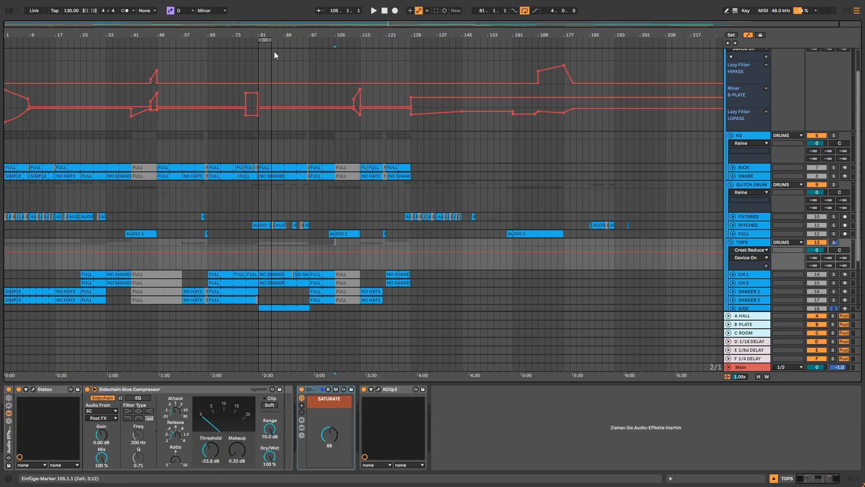
key("ctrl+l")
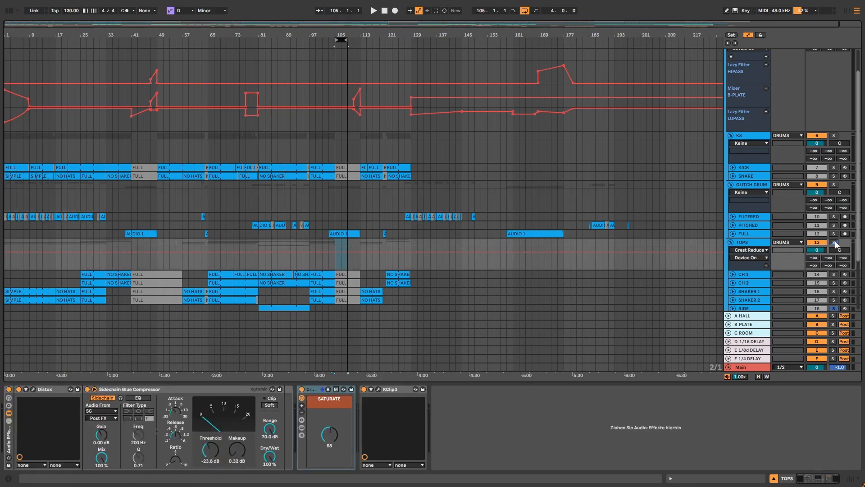
left_click(834, 184)
key("space")
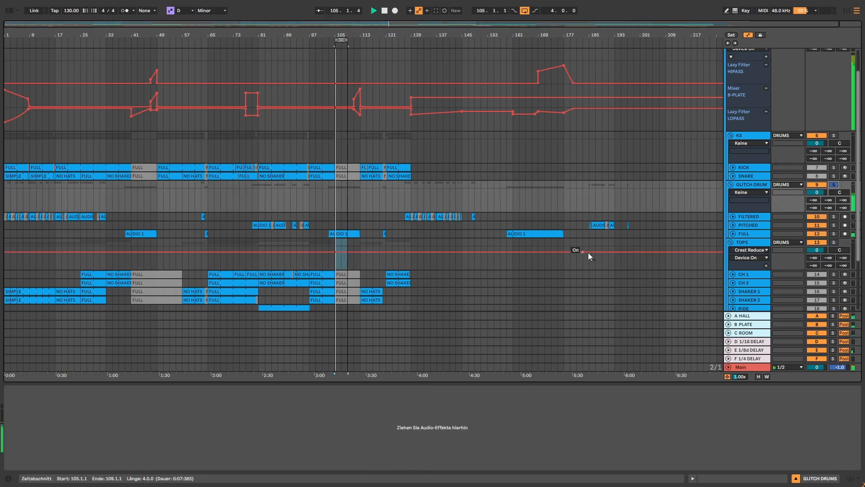
key("space")
Inspect the GLITCH DRUMS subtracks by unfolding and refolding PITCHED, and unfold the FULL track.
left_click(751, 183)
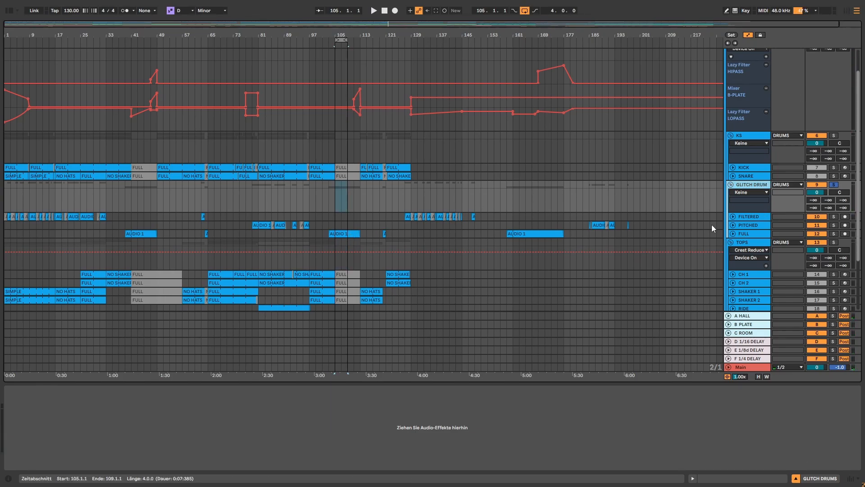
left_click(734, 225)
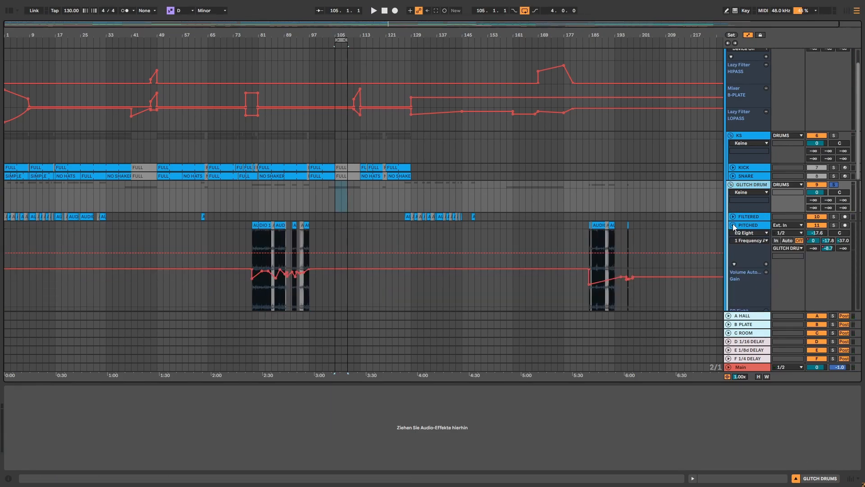
left_click(733, 226)
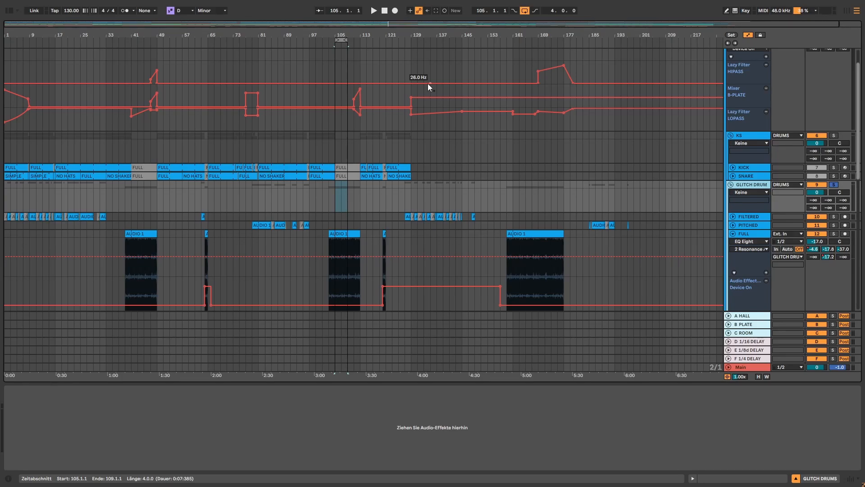
Switch to Session View and insert a new audio track after VOCALS.
left_click(847, 11)
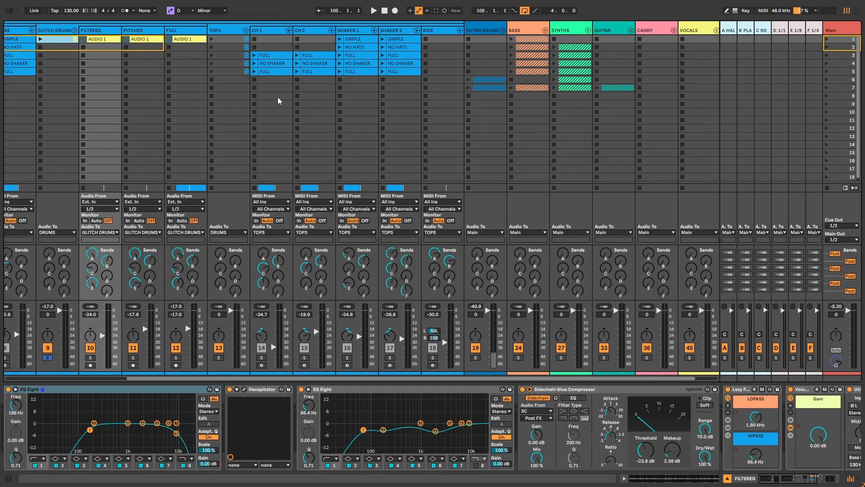
scroll(253, 69, "right", 2)
right_click(703, 37)
left_click(715, 40)
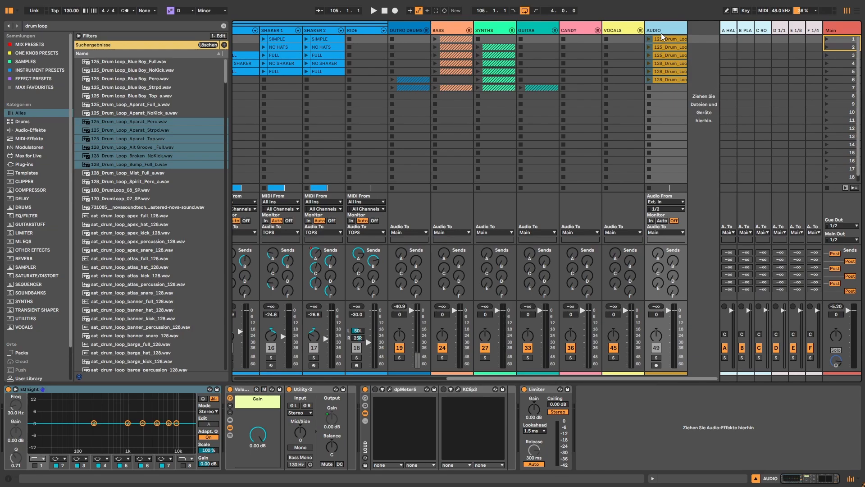
Enable Follow Action on the 128_Drum_Loop_Bump_Full_b clip, set both actions to Any and unlink it from the clip length.
left_click(670, 96)
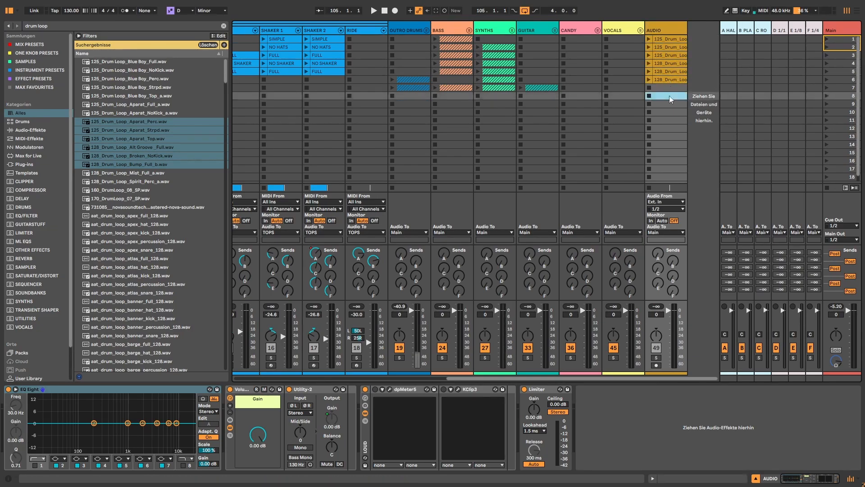
left_click(667, 71)
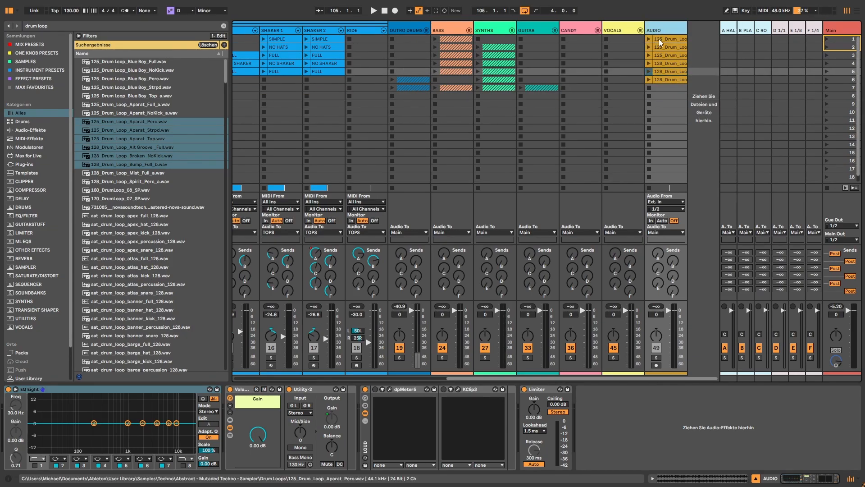
left_click(669, 80)
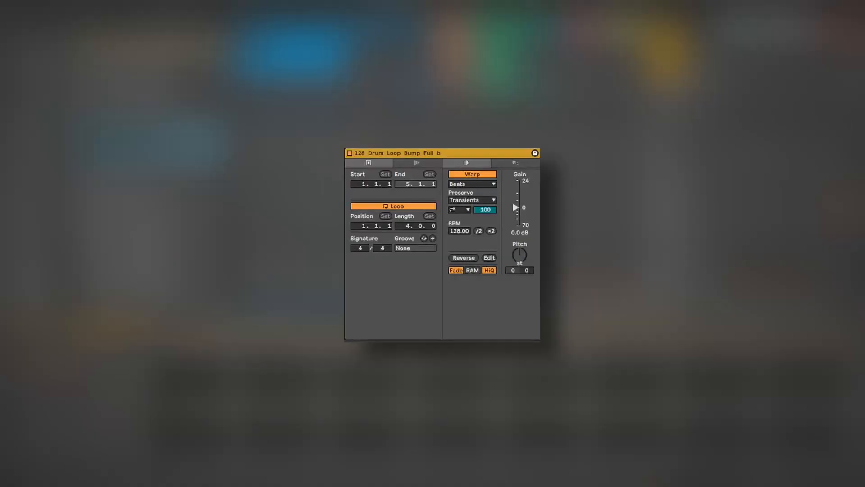
left_click(424, 164)
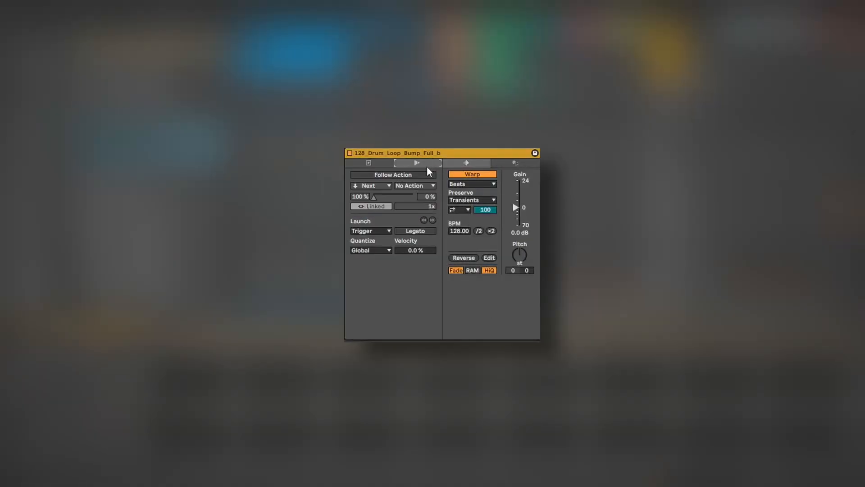
left_click(388, 174)
left_click(377, 185)
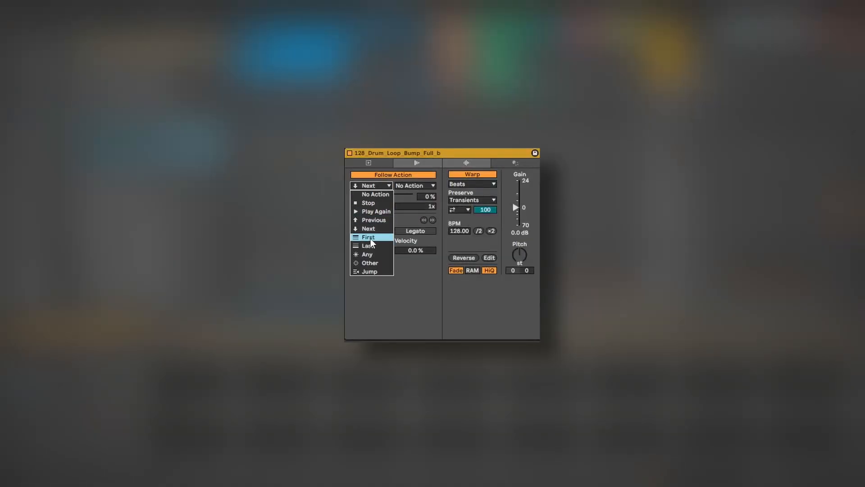
left_click(365, 255)
left_click(399, 185)
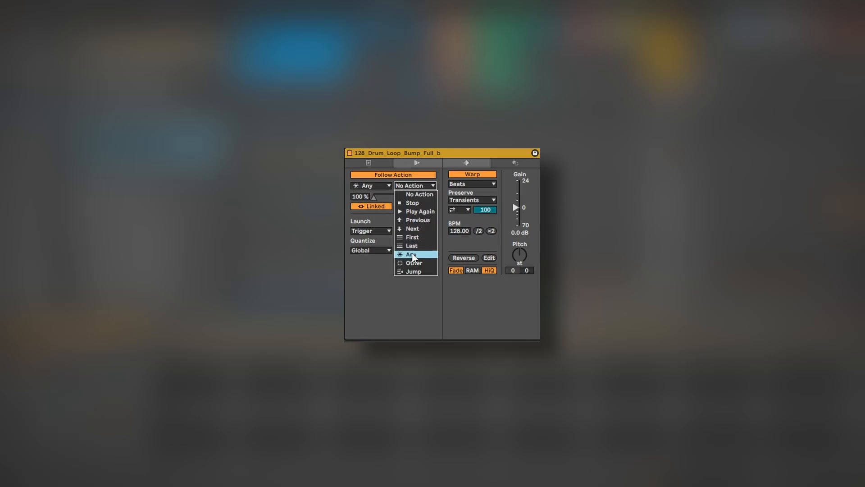
left_click(412, 254)
left_click(385, 206)
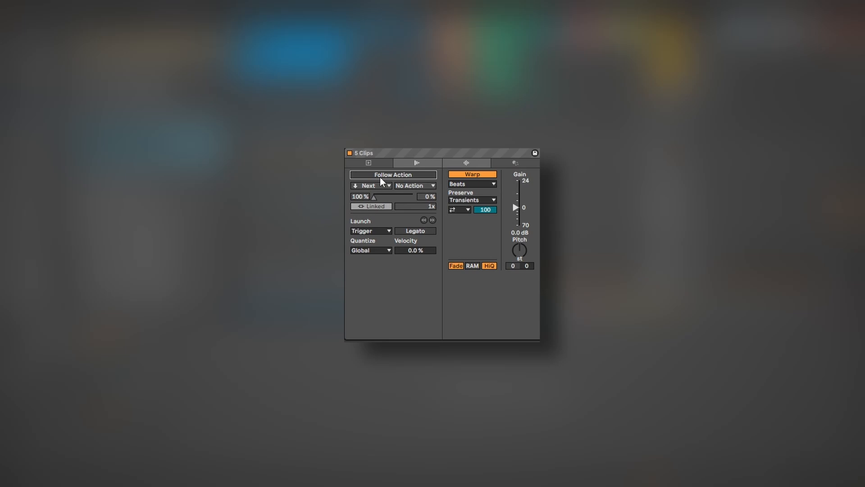
Enable Follow Action on the other five loop clips with both actions Any, unlinked at 0.0.2 and Legato on, and audition the AUDIO track.
left_click(380, 176)
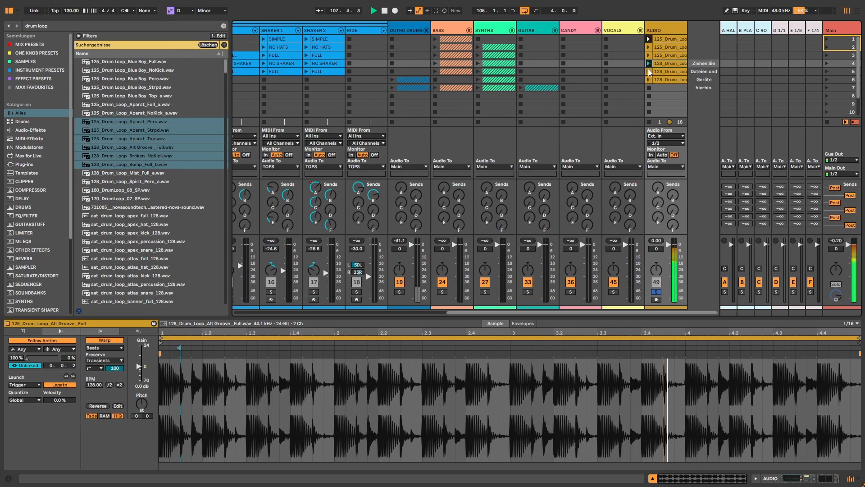
key("space")
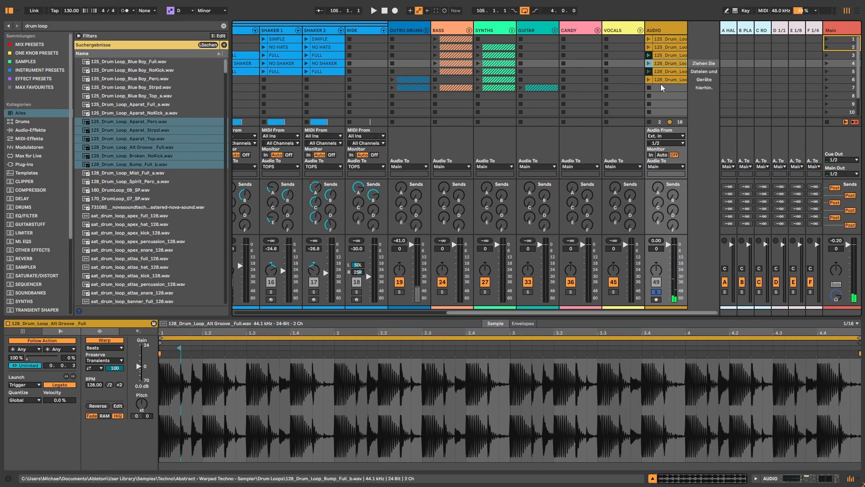
left_click(661, 30)
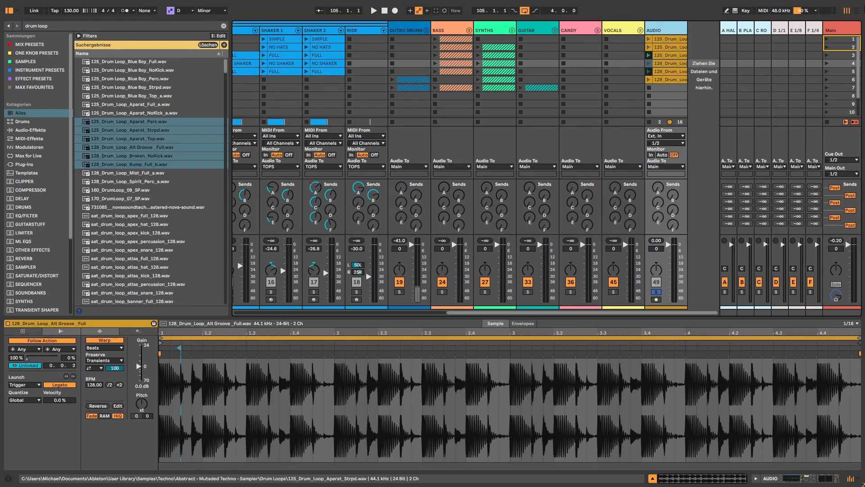
Return to Arrangement View and unfold the EQ Eight and Saturator devices of the FULL track to show their settings.
left_click(856, 12)
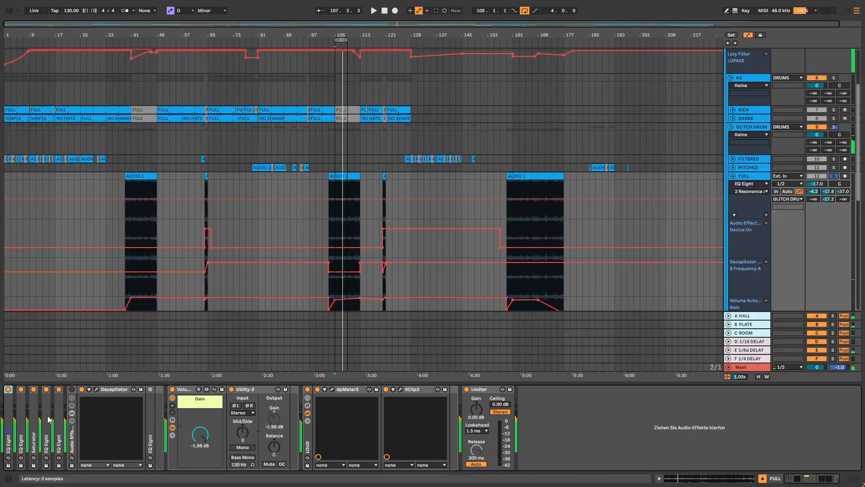
double_click(11, 421)
double_click(231, 417)
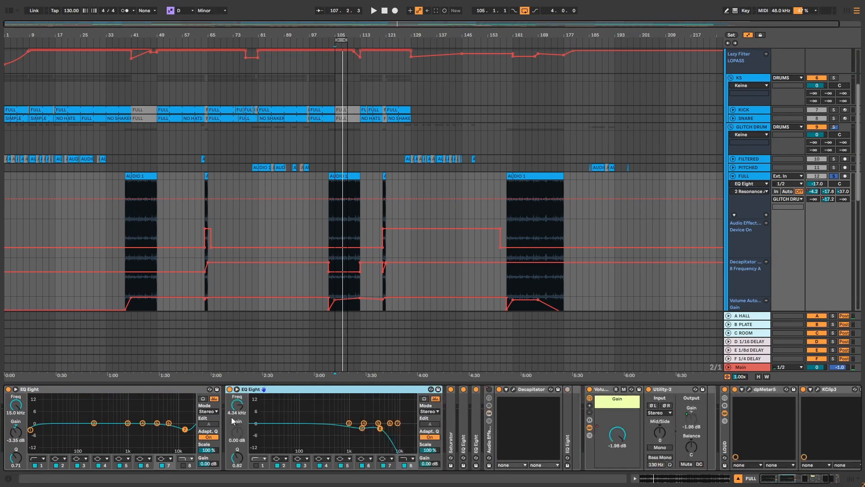
double_click(453, 412)
double_click(554, 413)
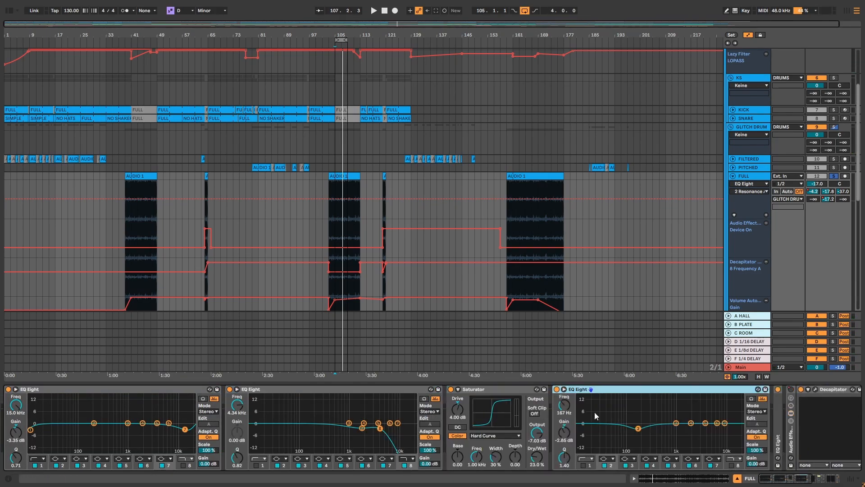
double_click(773, 418)
Compare the FULL track's looped playback with the Saturator switched off and on, leaving it on.
left_click(451, 388)
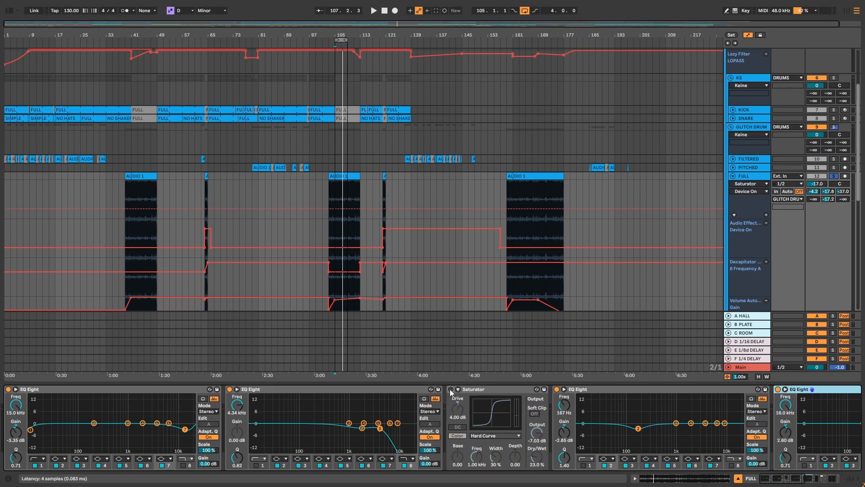
key("space")
left_click(451, 389)
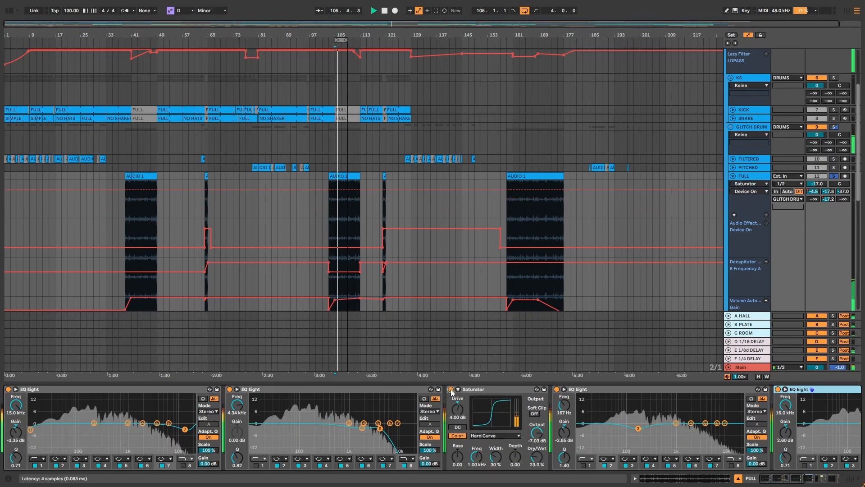
left_click(451, 388)
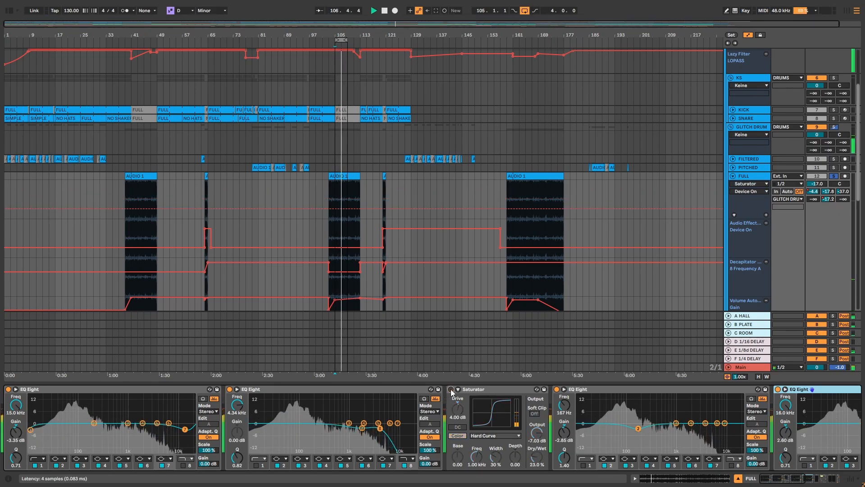
left_click(451, 389)
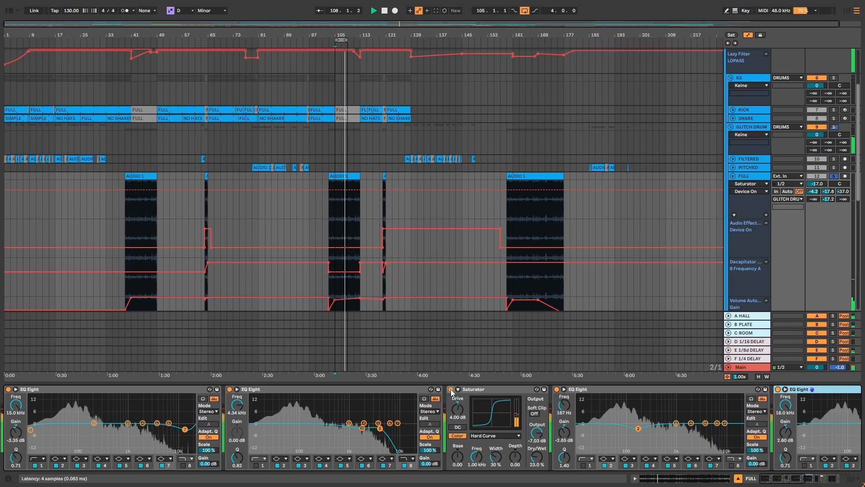
key("space")
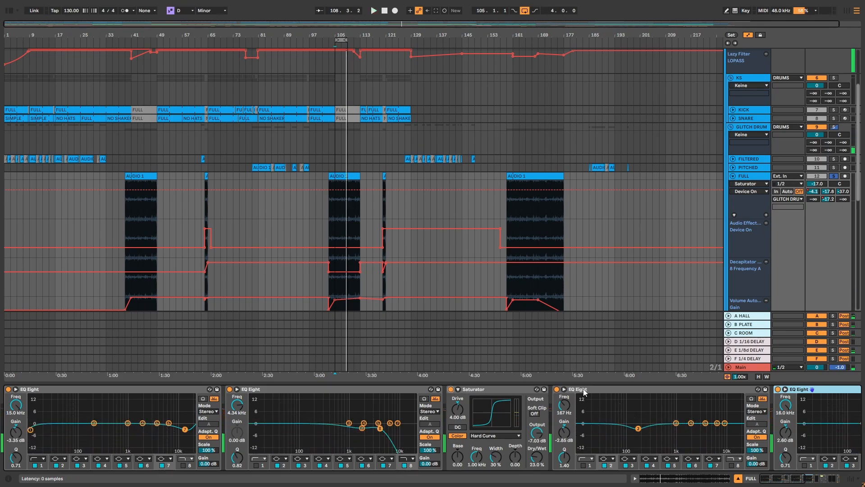
Fold the first two EQ Eights of the FULL track and play its short clip from bar 120.
double_click(81, 390)
double_click(81, 391)
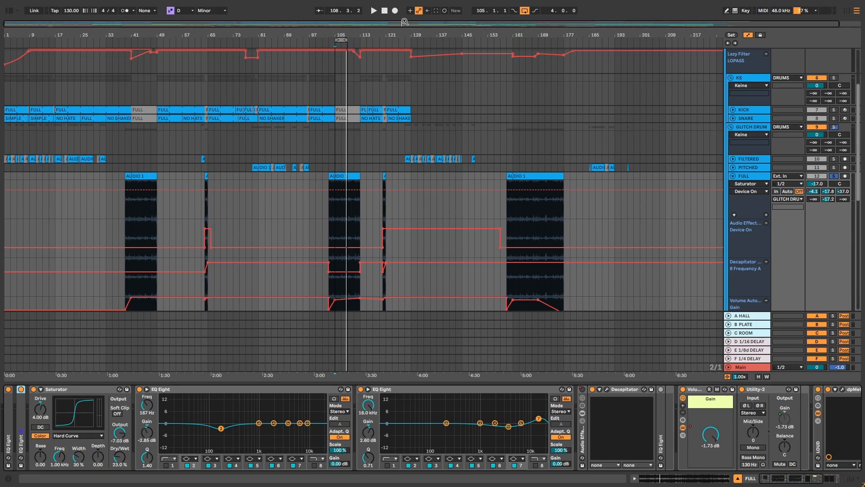
left_click_drag(415, 23, 415, 208)
left_click(390, 209)
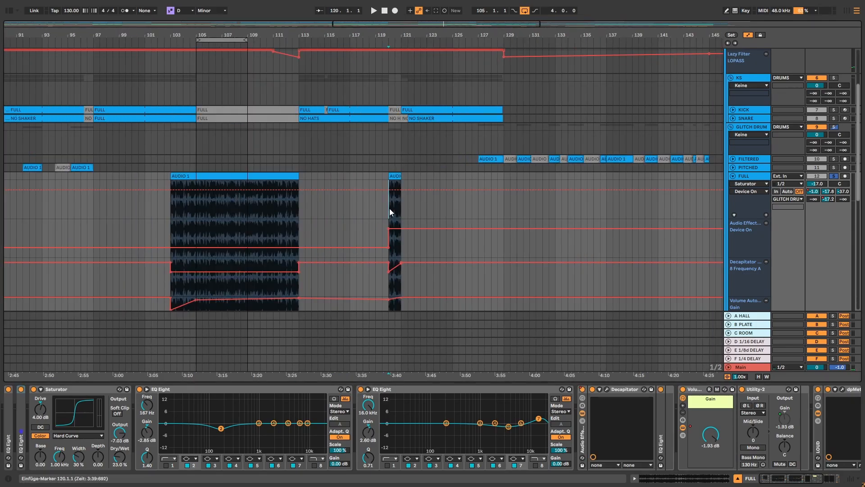
key("space")
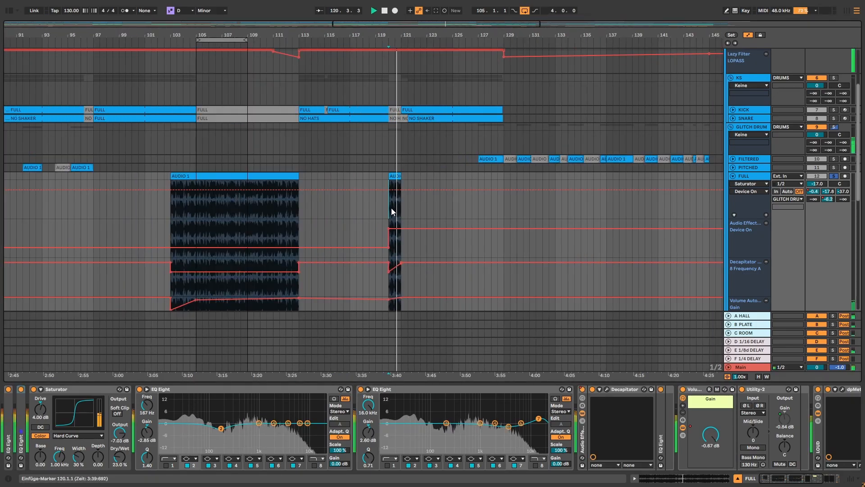
key("space")
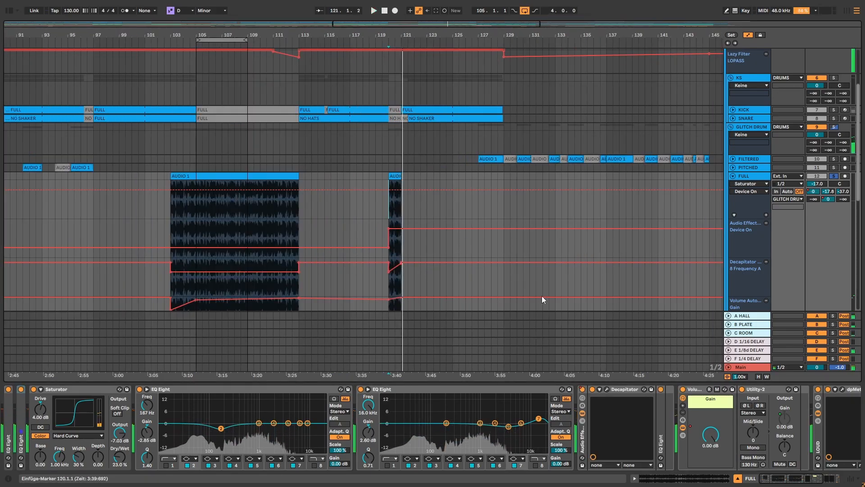
Show the FULL track's Decapitator window, compare playback from bar 120 with Decapitator off and on, and close the window.
left_click(606, 390)
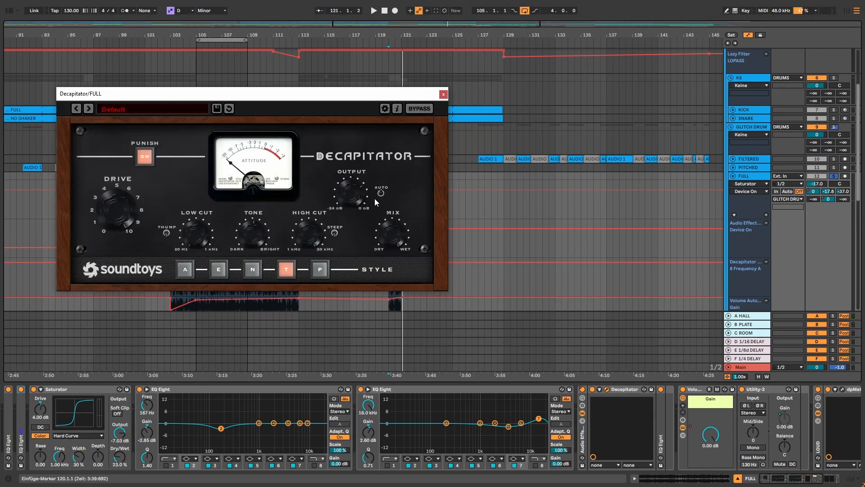
left_click_drag(372, 97, 298, 87)
scroll(451, 235, "down", 3)
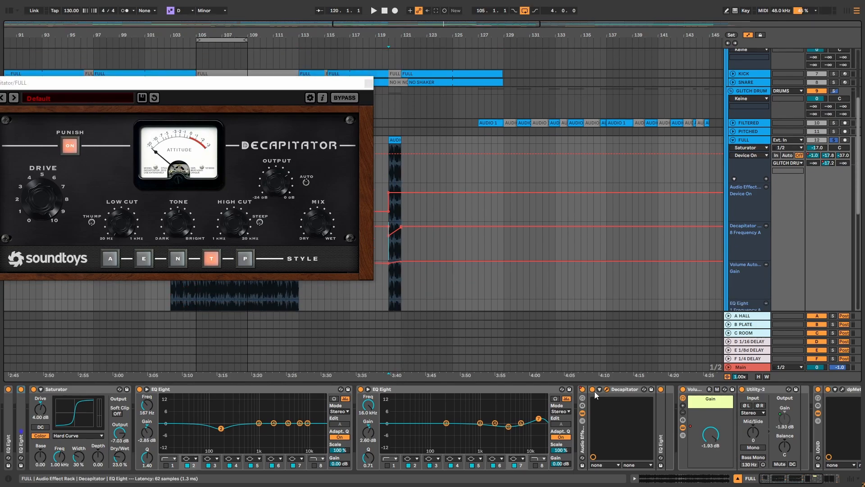
left_click(592, 389)
key("space")
left_click(592, 389)
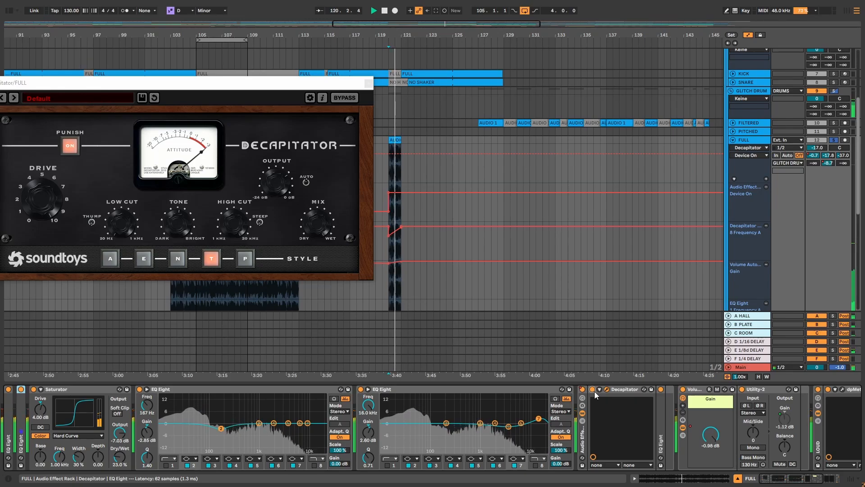
left_click(368, 83)
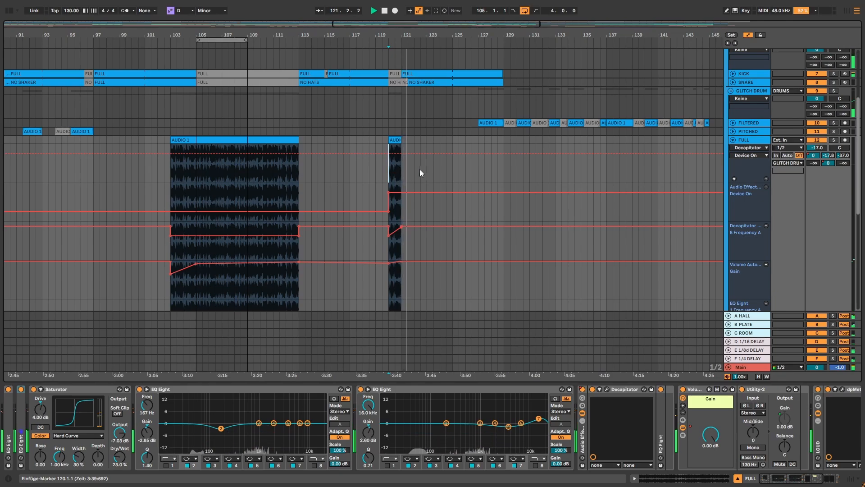
key("space")
Select the FILTERED glitch drum track and play it soloed from bar 127.
key("Up")
key("Up")
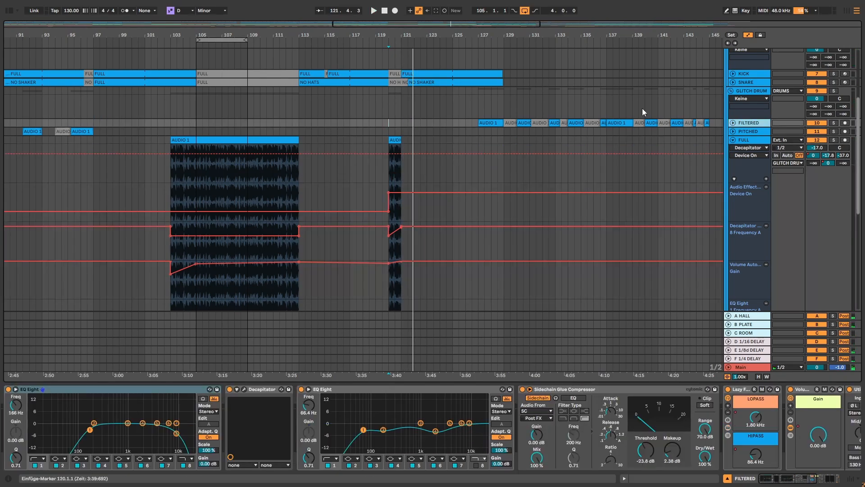
scroll(412, 129, "right", 6)
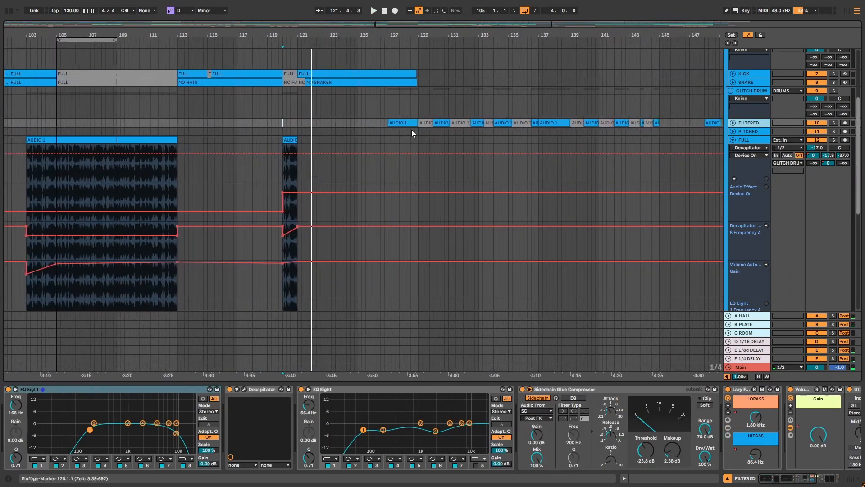
left_click(387, 123)
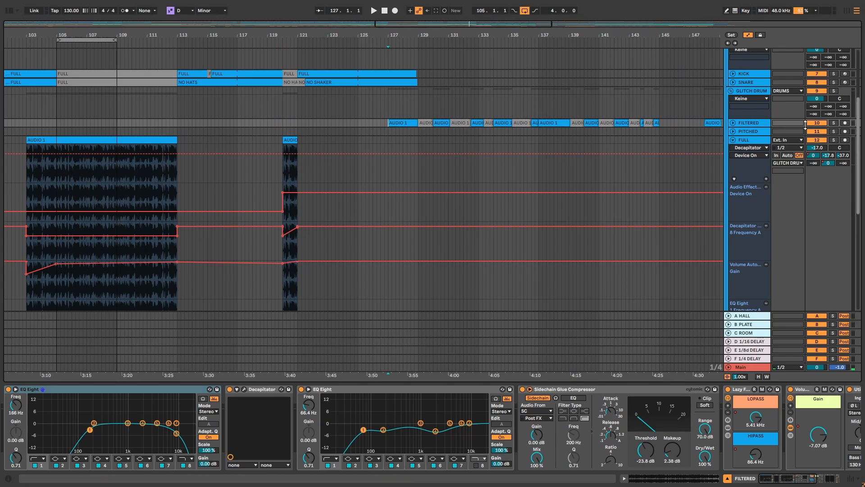
left_click(834, 122)
key("space")
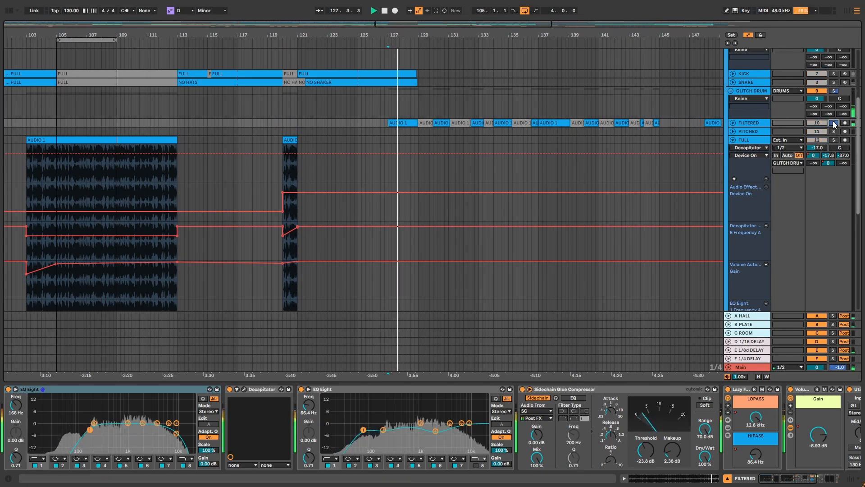
key("space")
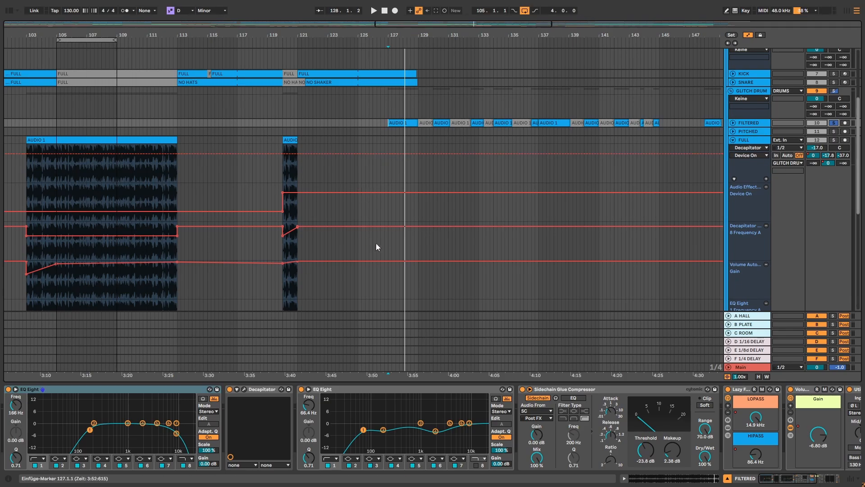
Inspect the first EQ Eight and the Decapitator window in the FILTERED track's effect chain.
left_click(60, 392)
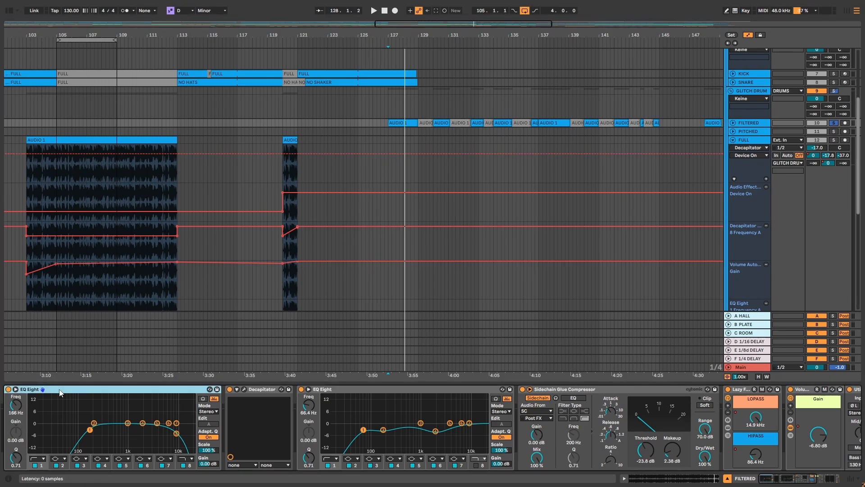
left_click(243, 388)
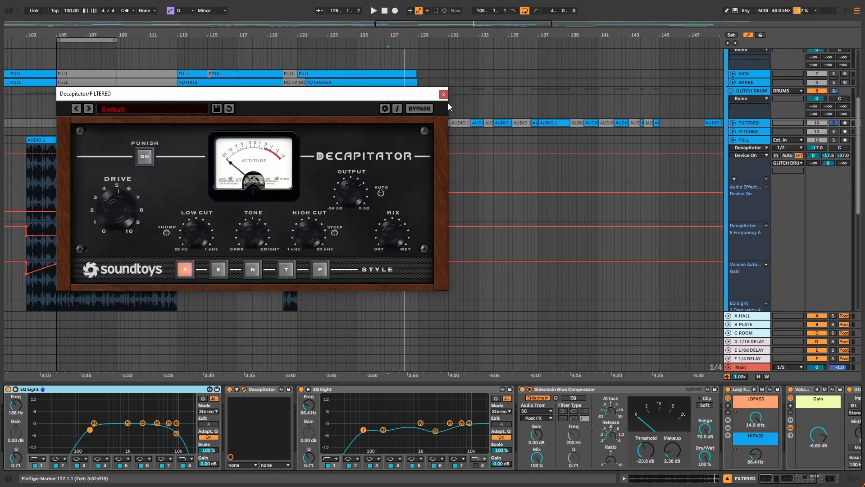
left_click(445, 91)
Solo the PITCHED track and play a four-bar loop from bar 81.
left_click(833, 131)
key("space")
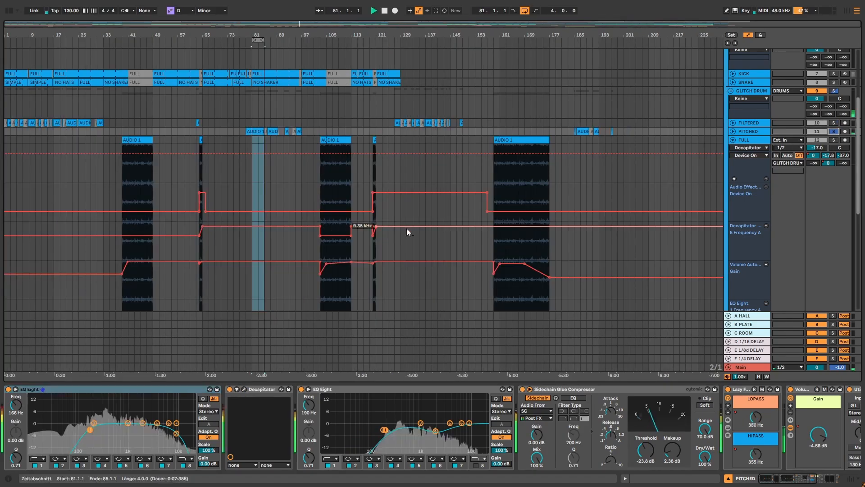
key("plus")
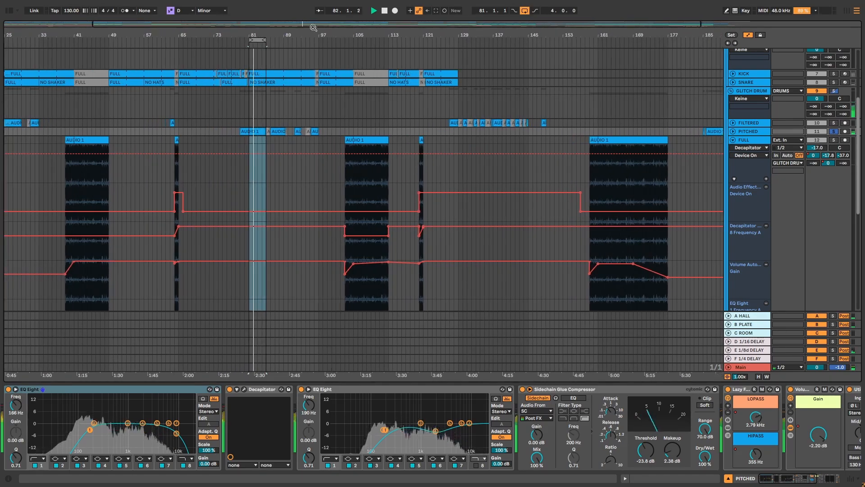
Show the sample settings of the PITCHED track's first AUDIO 1 clip and play the track soloed from bar 79.
key("plus")
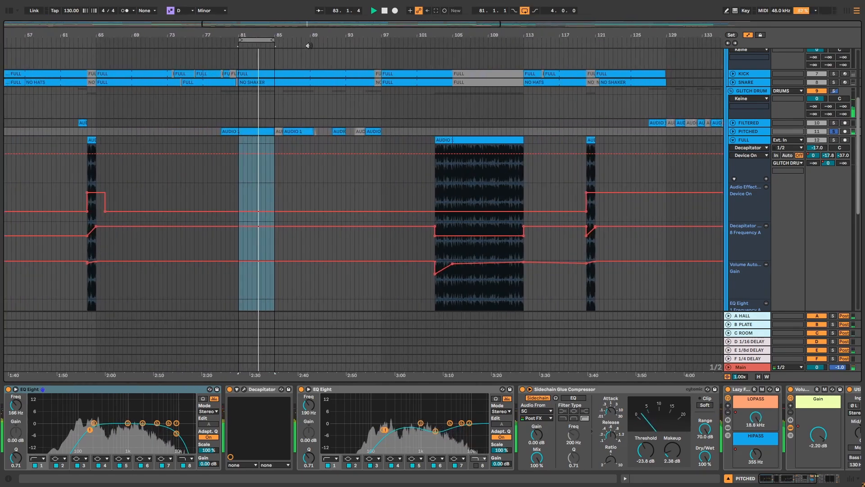
key("space")
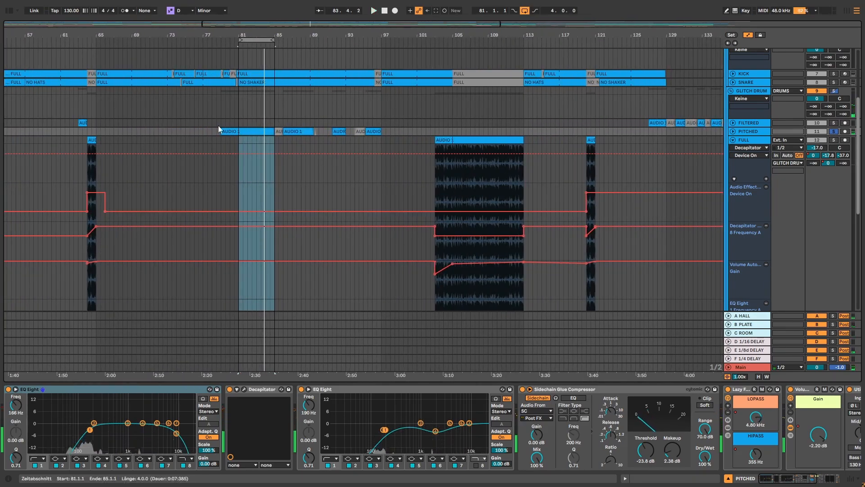
left_click(685, 481)
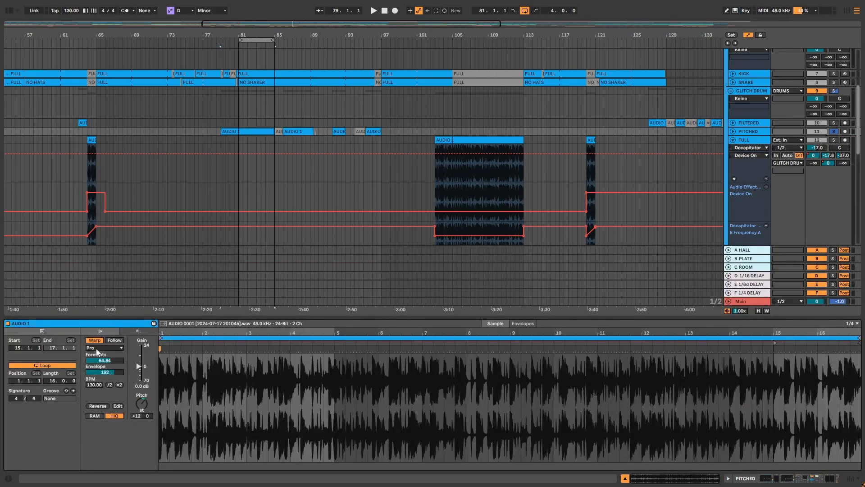
key("space")
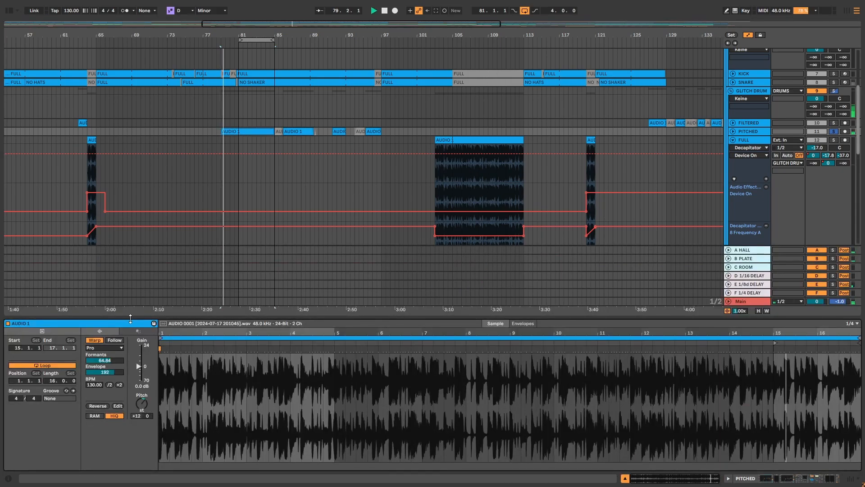
Unfold the FILTERED and PITCHED tracks and examine their automation lanes, including Volume, A-HALL, E-1/8d DELAY, and Lazy Filter HIPASS and LOPASS.
left_click(734, 122)
scroll(726, 131, "down", 6)
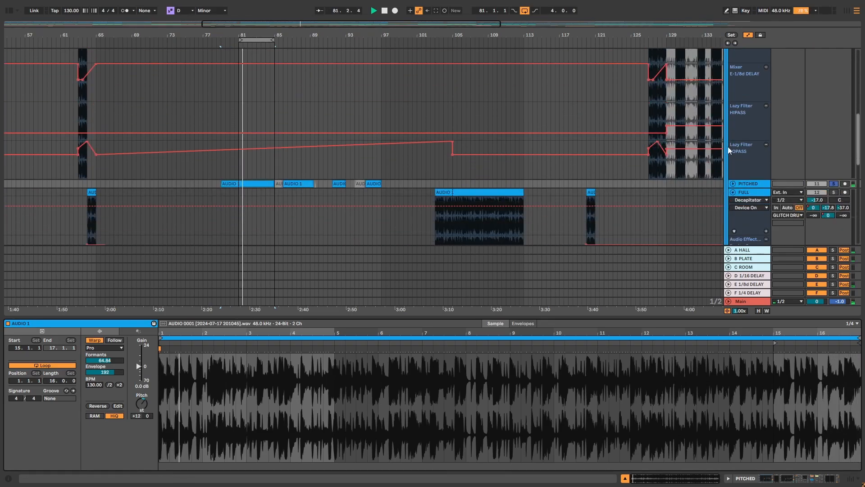
scroll(702, 164, "up", 2)
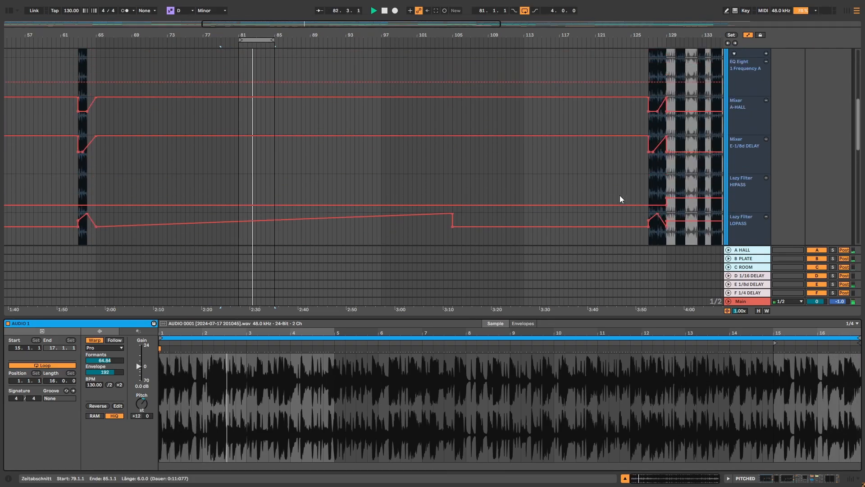
scroll(458, 212, "down", 2)
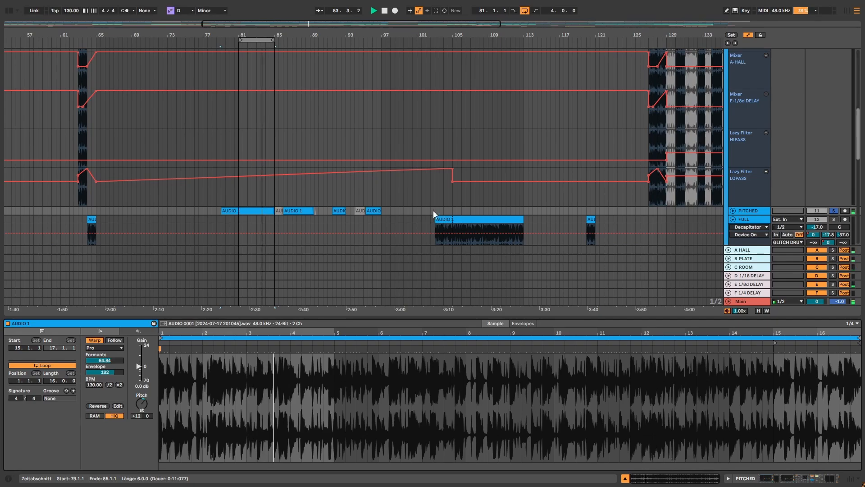
left_click(733, 211)
scroll(672, 216, "down", 6)
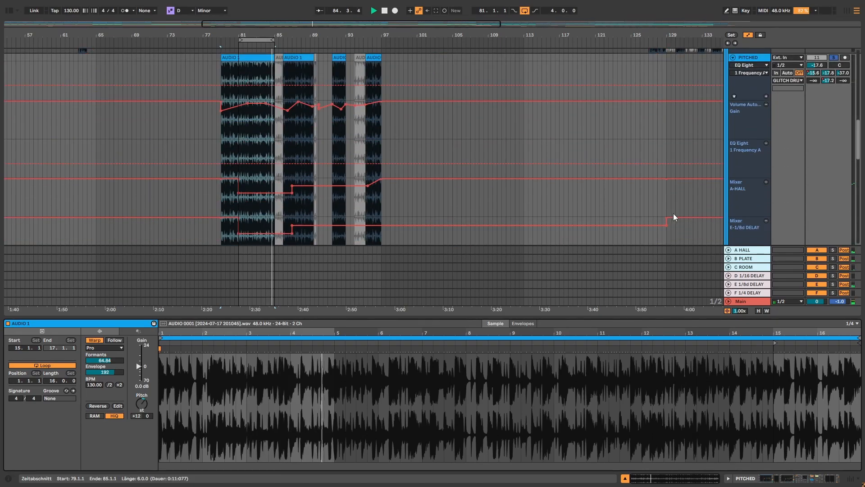
key("space")
scroll(356, 161, "up", 2)
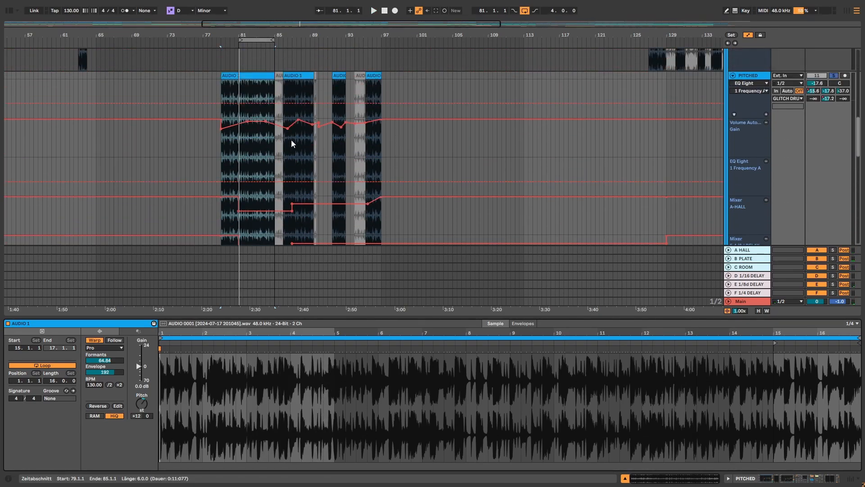
scroll(293, 142, "down", 4)
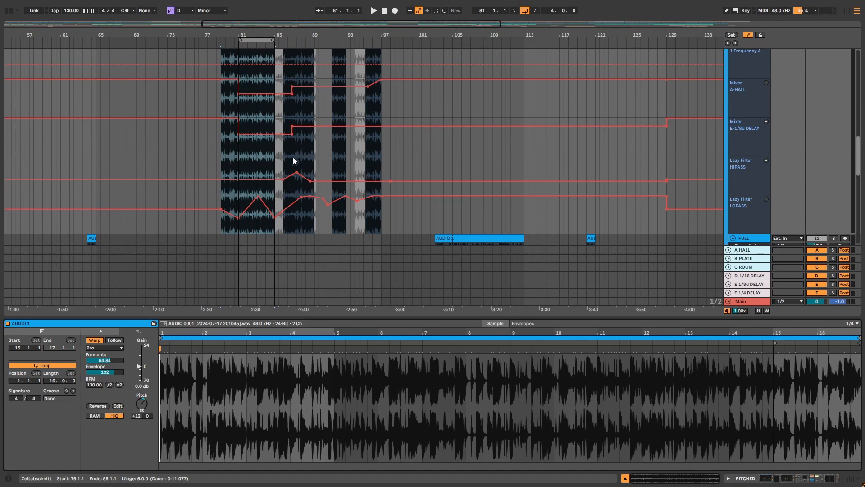
Show the PITCHED track's effect chain again and fold the PITCHED, FULL and FILTERED tracks.
left_click(733, 238)
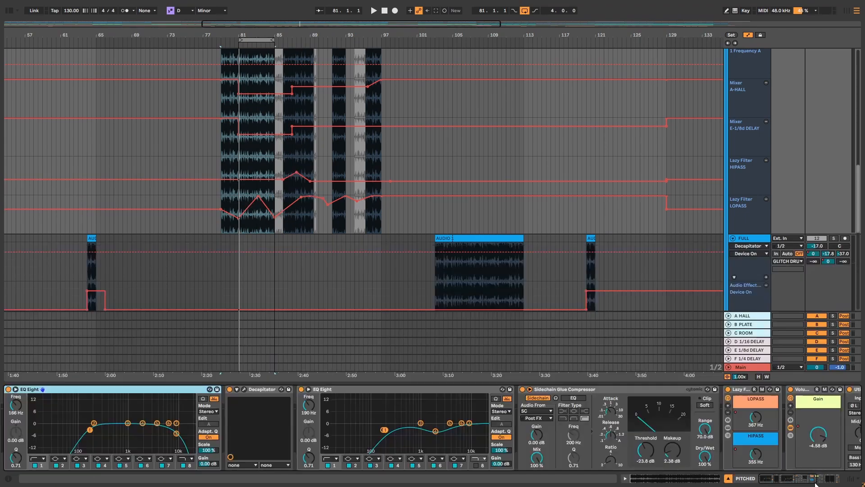
scroll(667, 256, "up", 7)
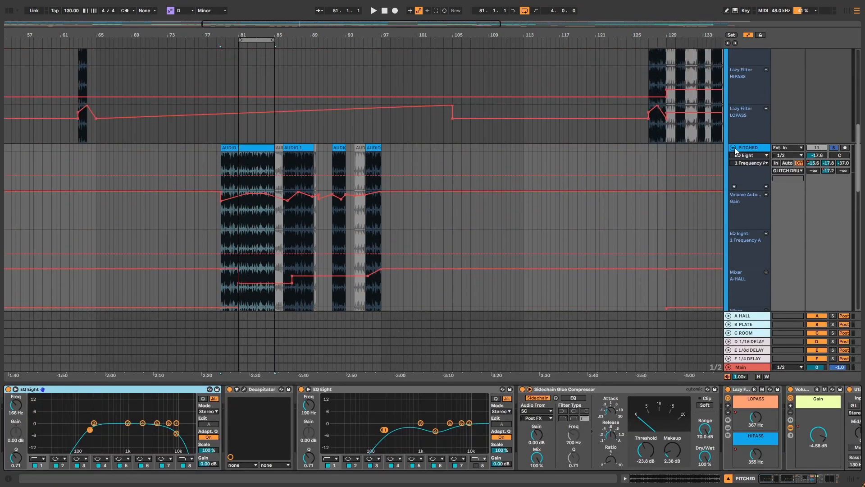
left_click(733, 148)
left_click(736, 156)
scroll(734, 178, "up", 3)
left_click(732, 114)
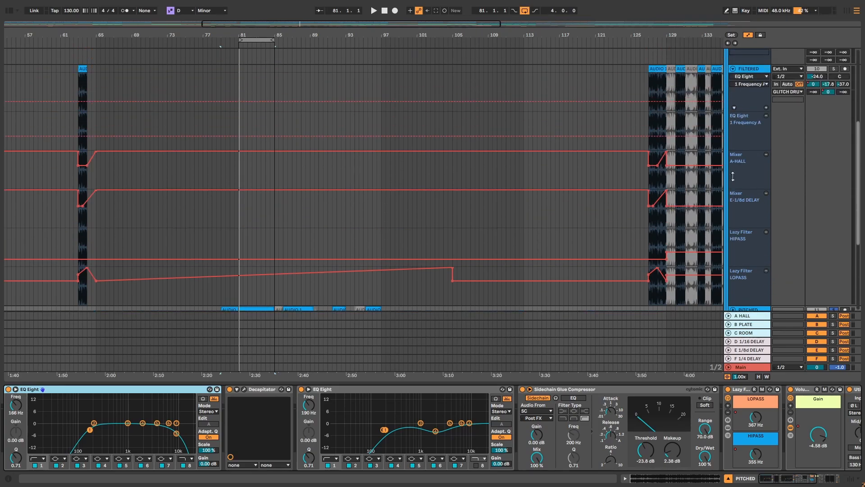
left_click(732, 114)
scroll(705, 126, "up", 5)
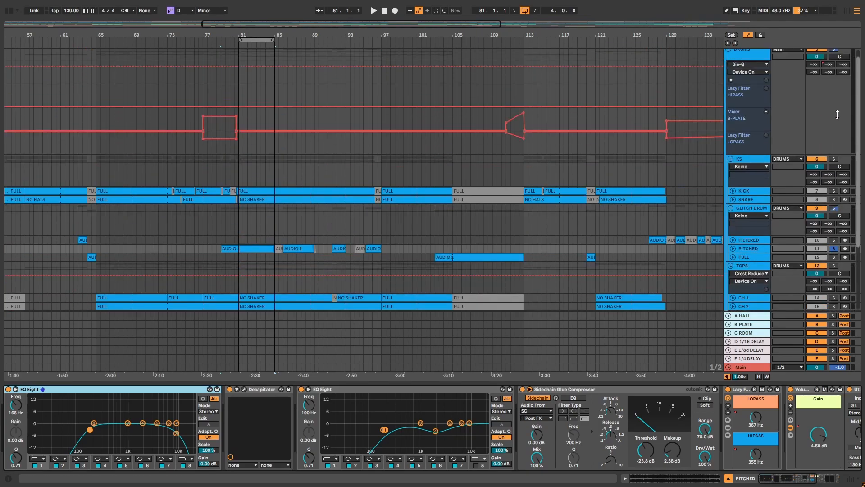
Solo the whole DRUMS group and play it from bar 79.
left_click(835, 61)
key("space")
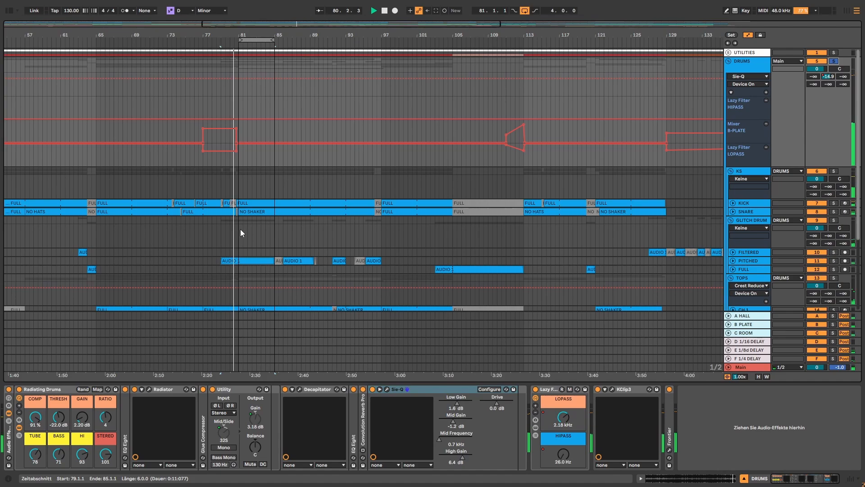
scroll(259, 229, "down", 4)
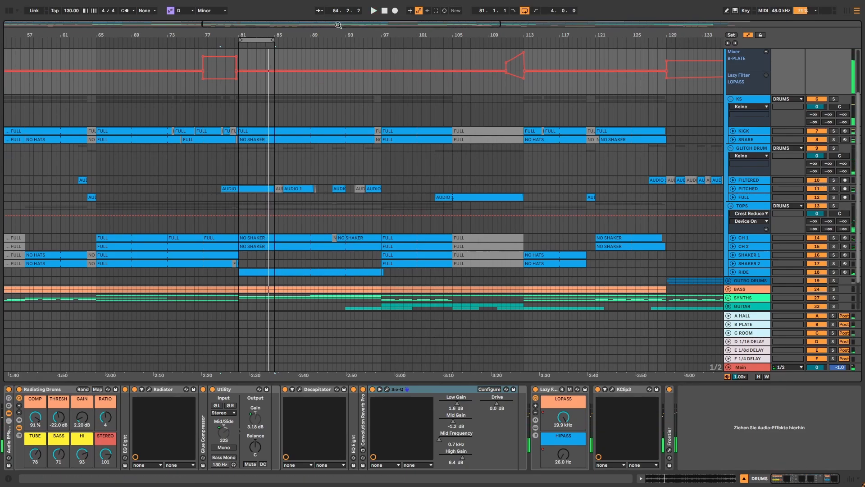
Play the soloed DRUMS group from bar 103, where the FULL glitch clip starts, and save the set.
key("minus")
mouse_move(265, 35)
left_mouse_down()
mouse_move(266, 22)
mouse_move(266, 201)
left_mouse_up()
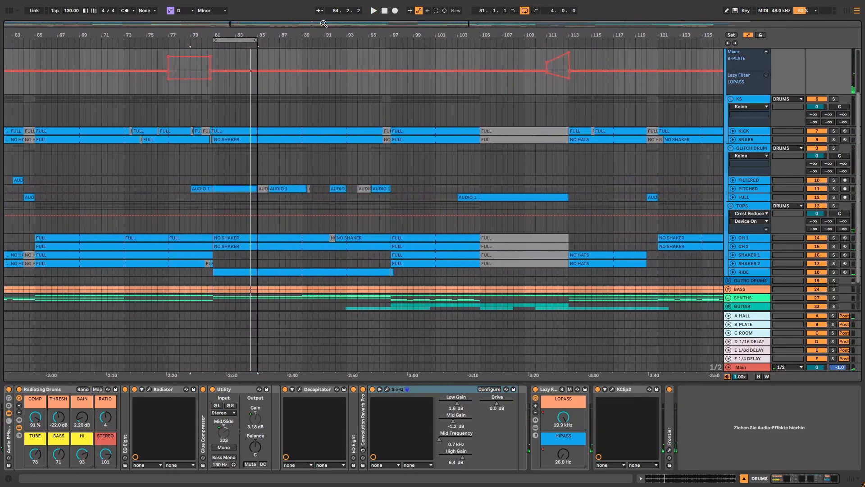
left_click(267, 202)
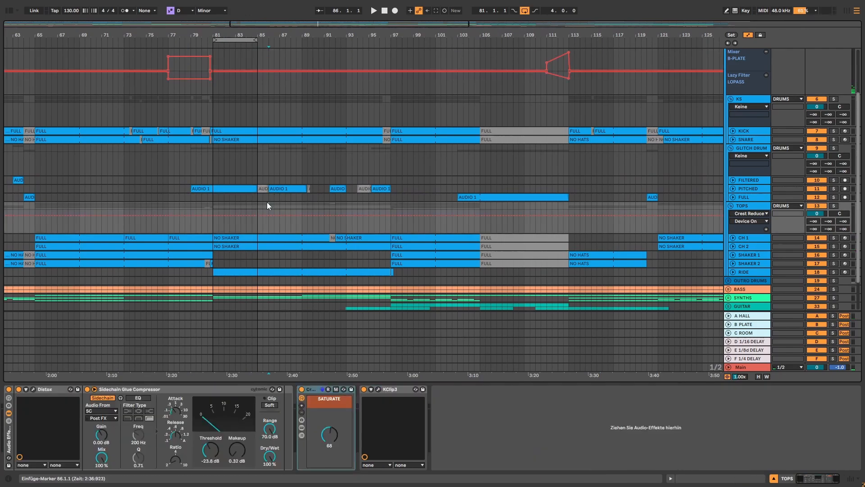
left_click(461, 212)
key("space")
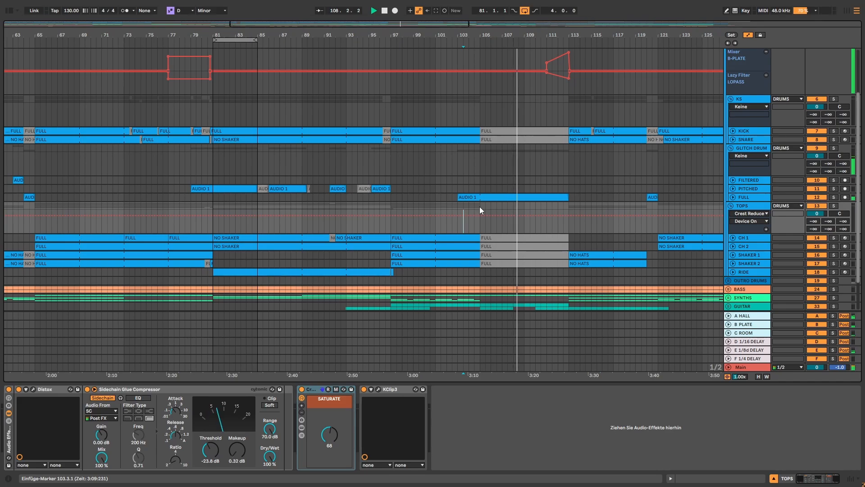
key("ctrl+s")
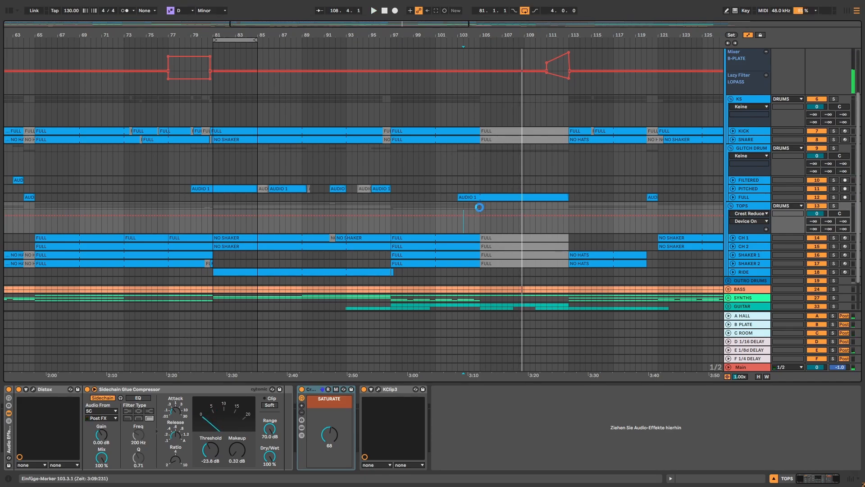
Fold the DRUMS group, show the whole arrangement, and unfold the OUTRO DRUMS group.
scroll(745, 156, "up", 3)
left_click(729, 64)
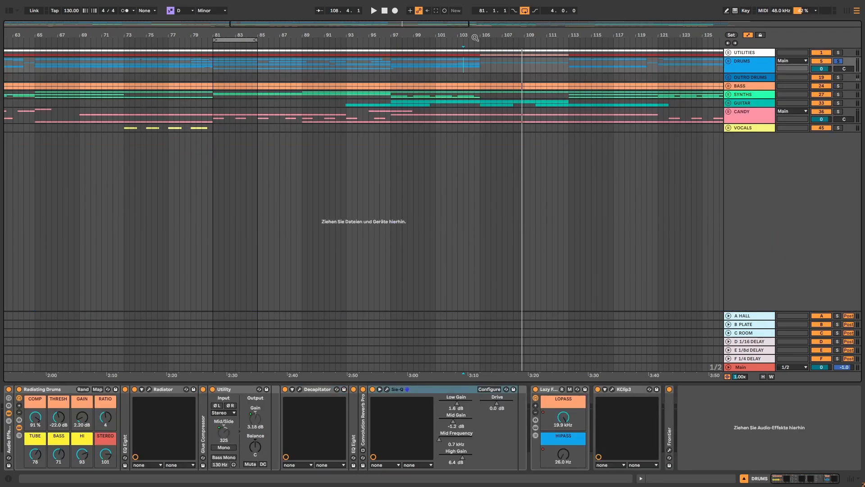
mouse_move(404, 22)
left_mouse_down()
mouse_move(496, 49)
mouse_move(505, 18)
left_mouse_up()
left_click(379, 88)
left_click(729, 77)
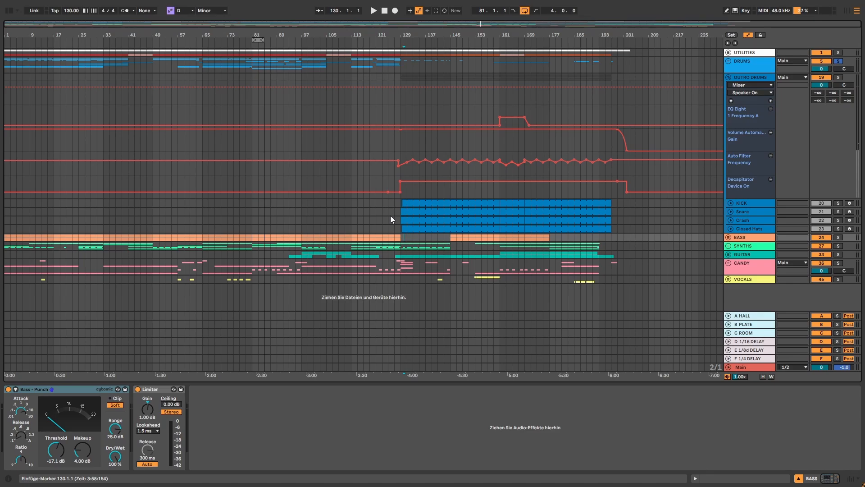
Unsolo the DRUMS group and play the outro in the full mix from bar 129 and from bar 147.
left_click(409, 211)
left_click(410, 203)
left_click(831, 86)
key("space")
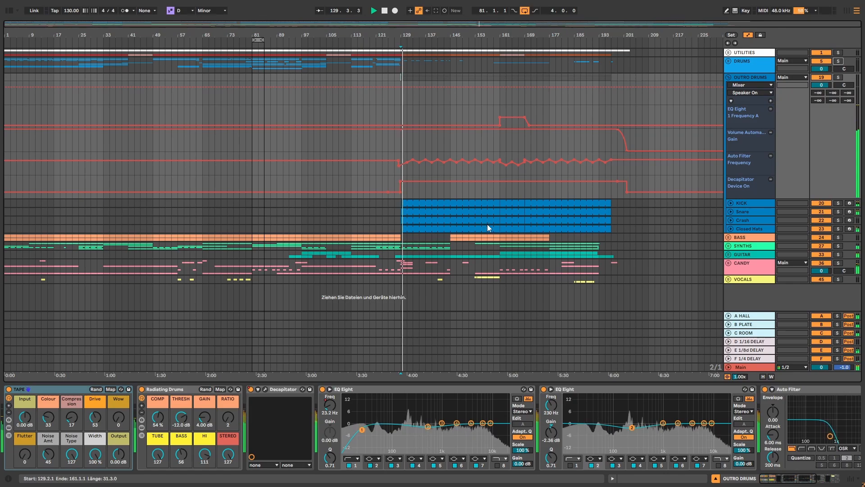
left_click(488, 223)
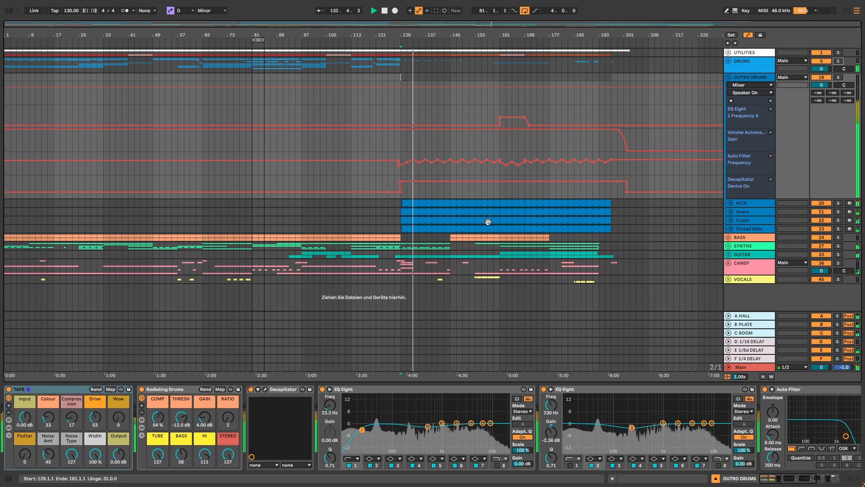
left_click(457, 249)
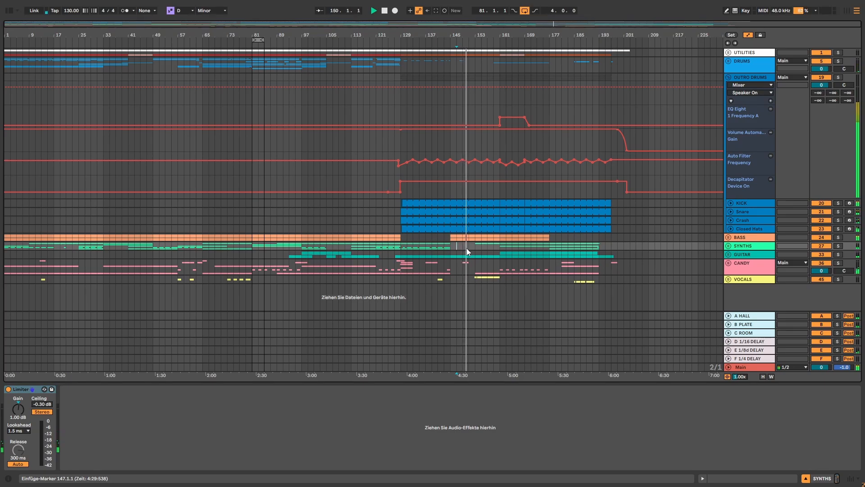
key("space")
Select the OUTRO DRUMS group and unfold the BASS group, keeping the OUTRO DRUMS tracks expanded.
left_click(748, 78)
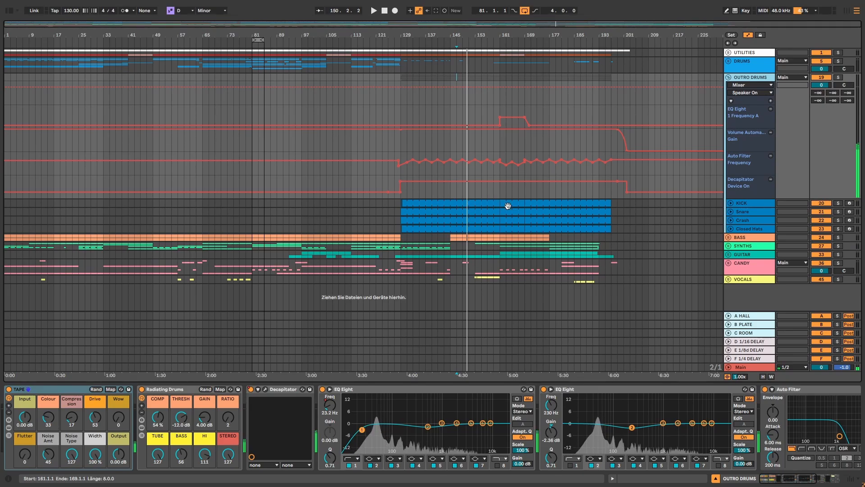
left_click(728, 238)
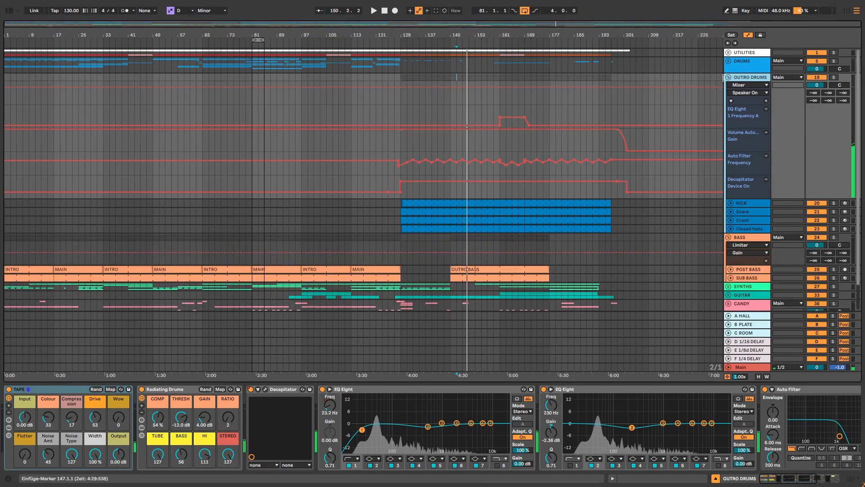
key("u")
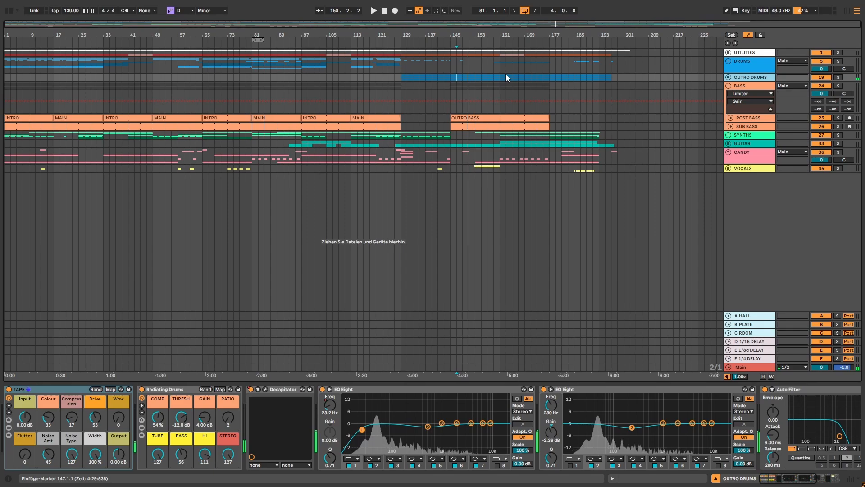
left_click_drag(725, 80, 721, 81)
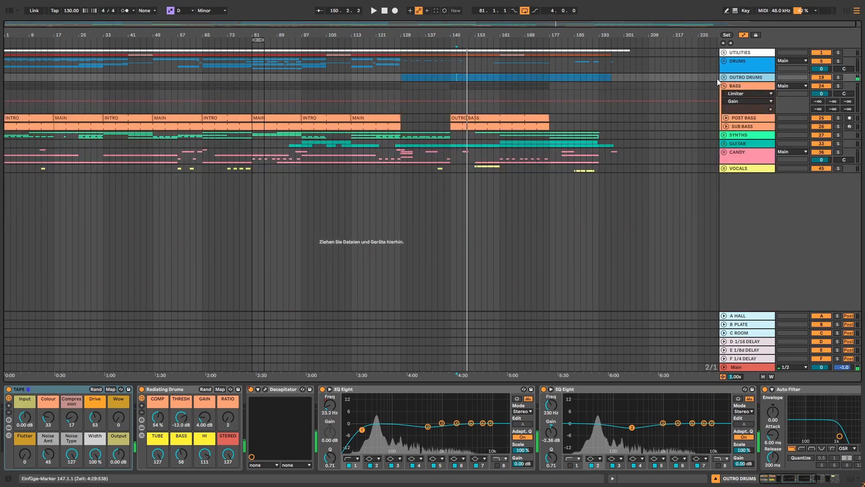
left_click(723, 77)
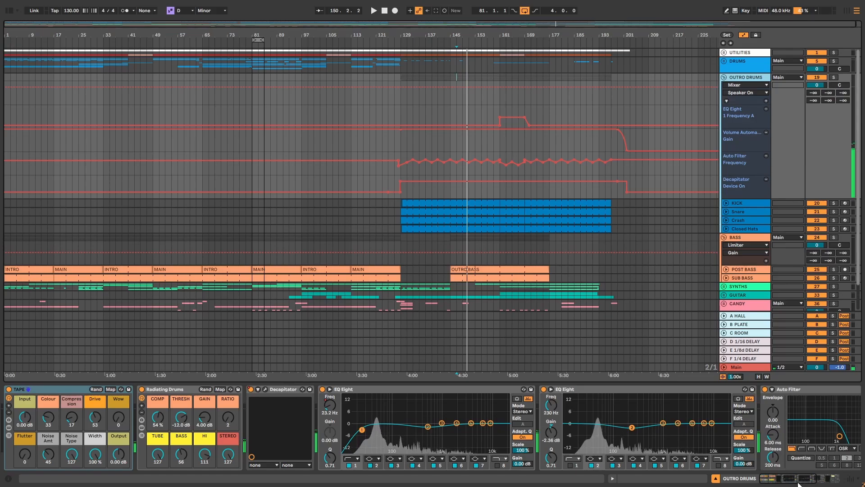
Look through the OUTRO DRUMS group's effect chain and select its Auto Filter.
scroll(799, 484, "down", 5)
scroll(797, 482, "up", 5)
scroll(791, 484, "down", 4)
left_click(567, 390)
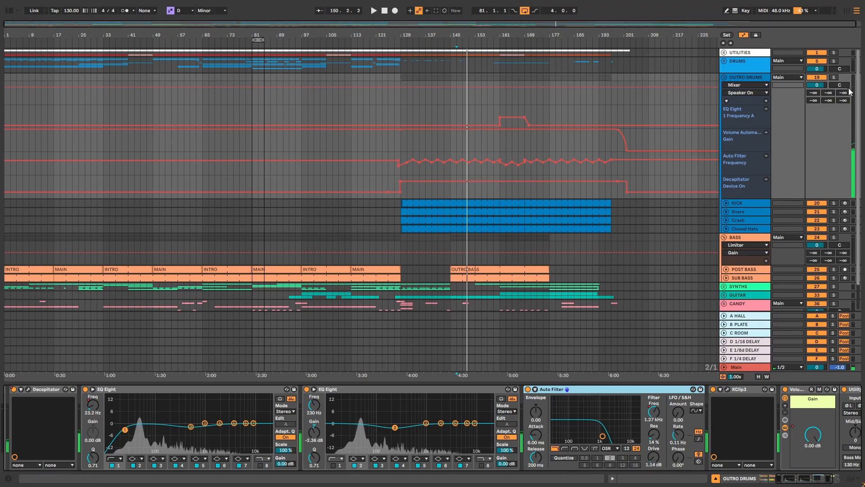
Play the OUTRO DRUMS group soloed from bar 147 and open its Decapitator window.
left_click(834, 78)
key("space")
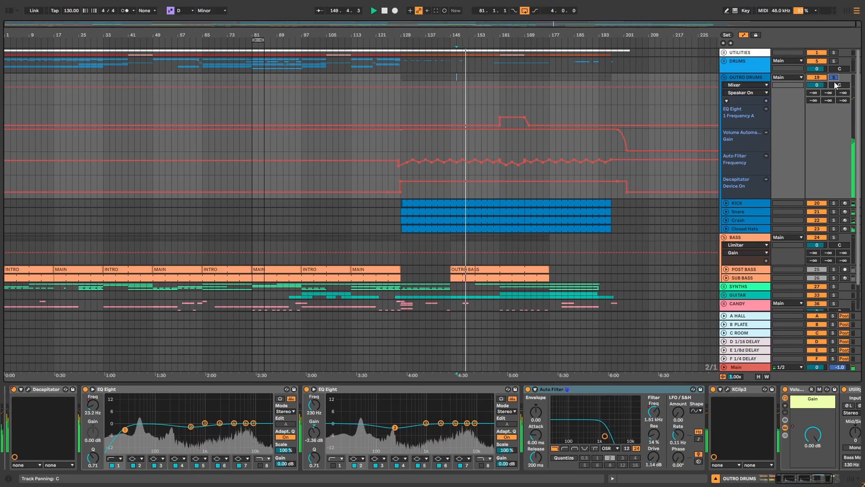
key("space")
scroll(264, 424, "left", 5)
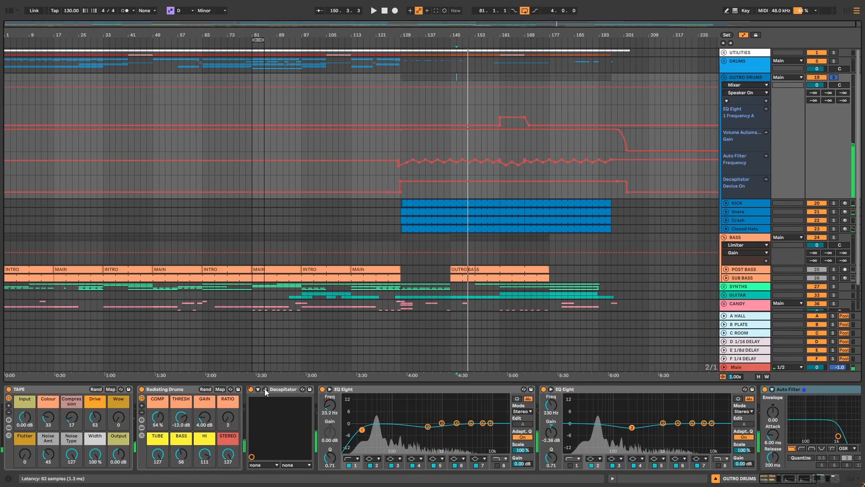
left_click(265, 389)
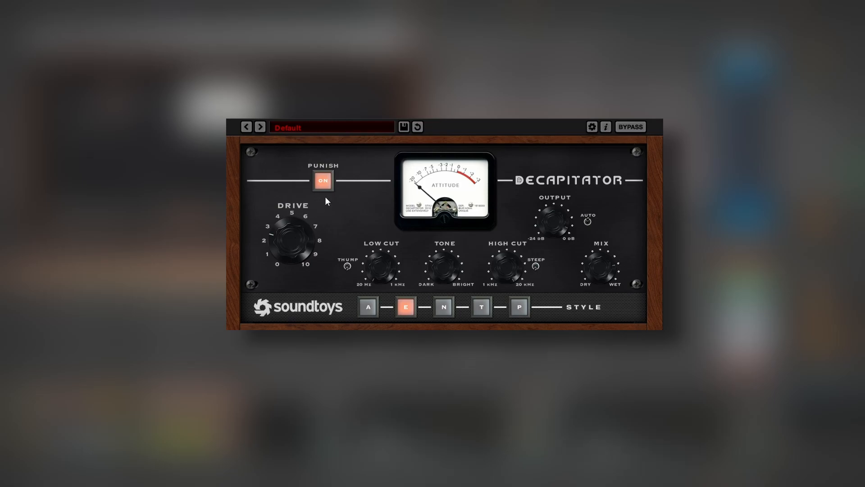
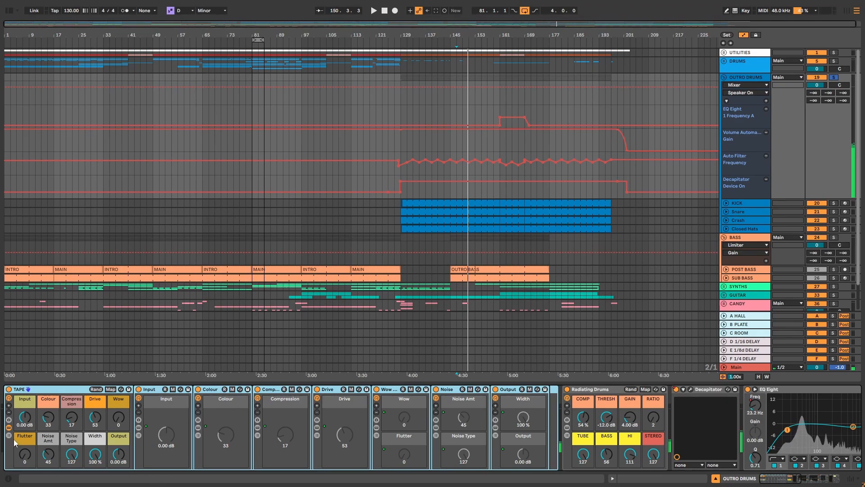
Collapse the TAPE rack's devices, play the soloed OUTRO DRUMS while toggling TAPE, and view the rest of the group's chain.
left_click(9, 427)
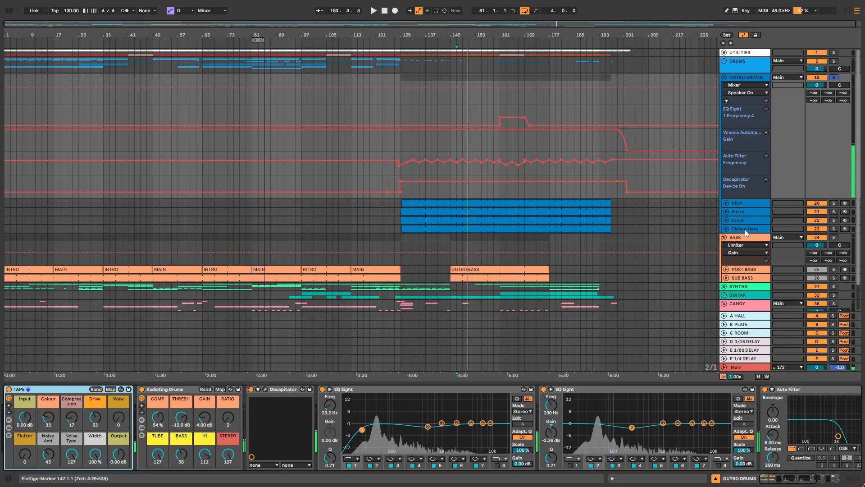
left_click(9, 389)
key("space")
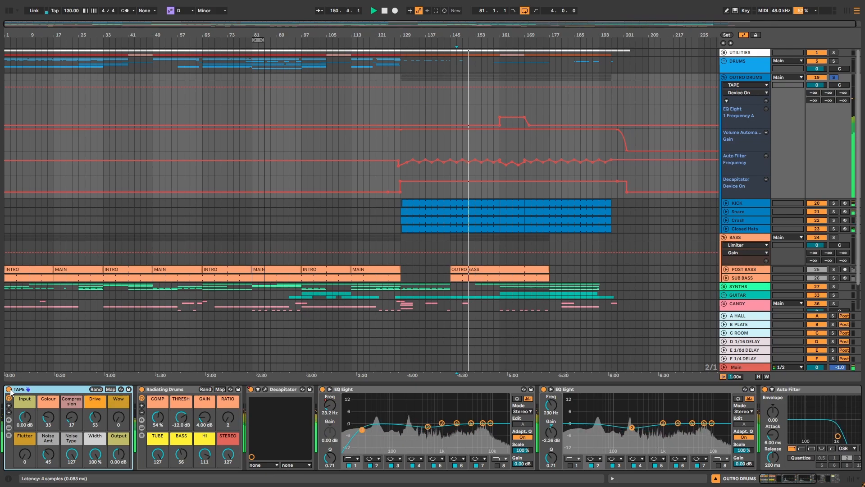
key("space")
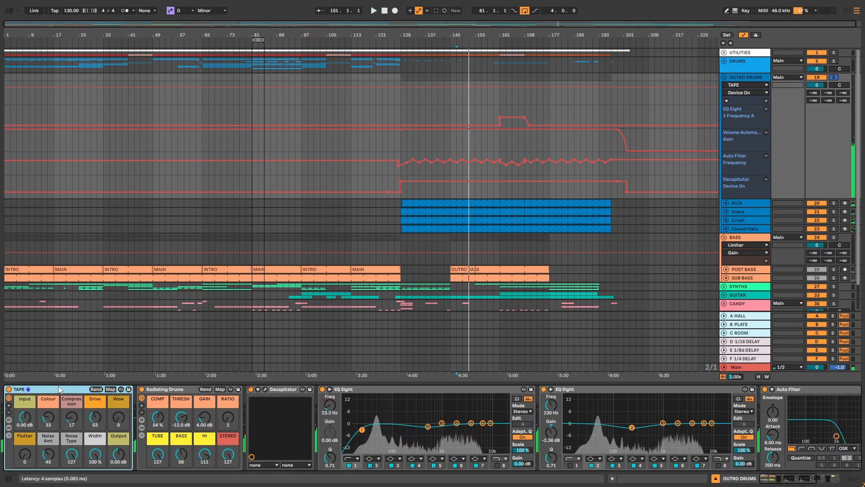
key("Right")
left_click(39, 395)
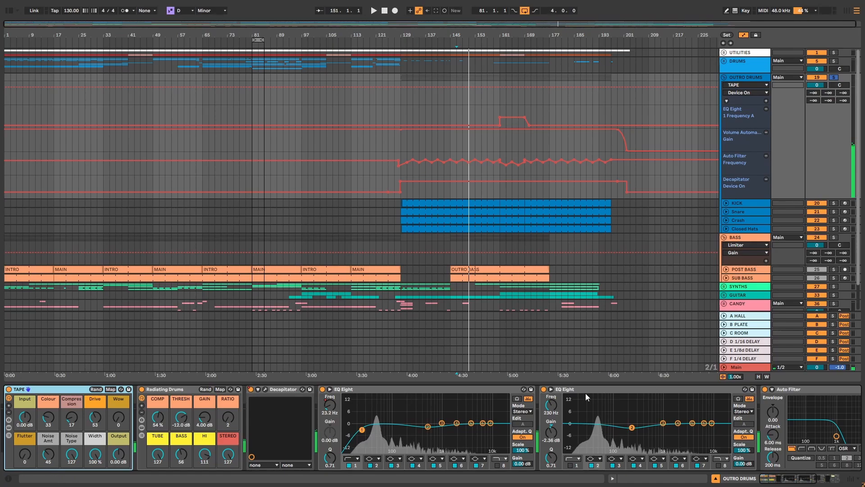
left_click(798, 482)
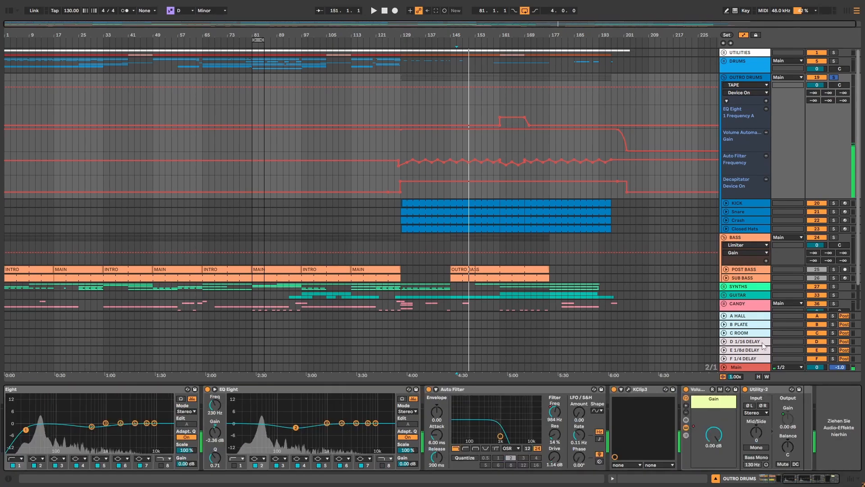
Open the KICK track's MT-PowerDrumKit, view its mixer, and audition the kick soloed before closing the plug-in window.
left_click(456, 205)
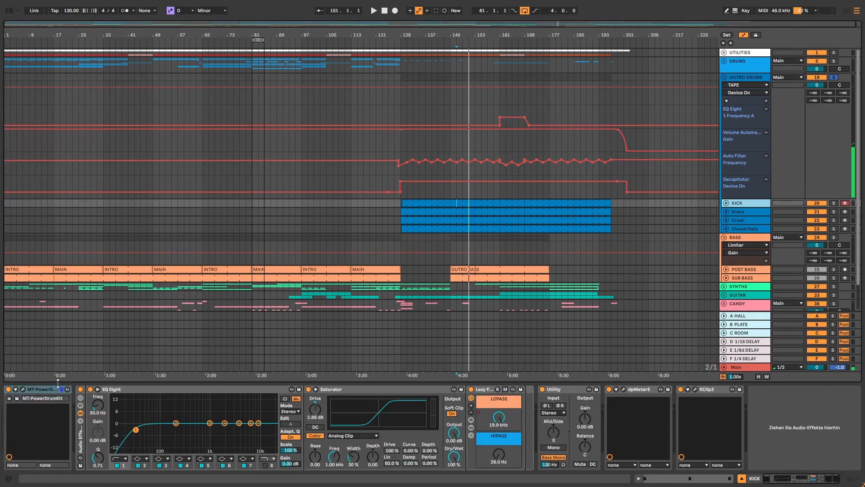
left_click(22, 391)
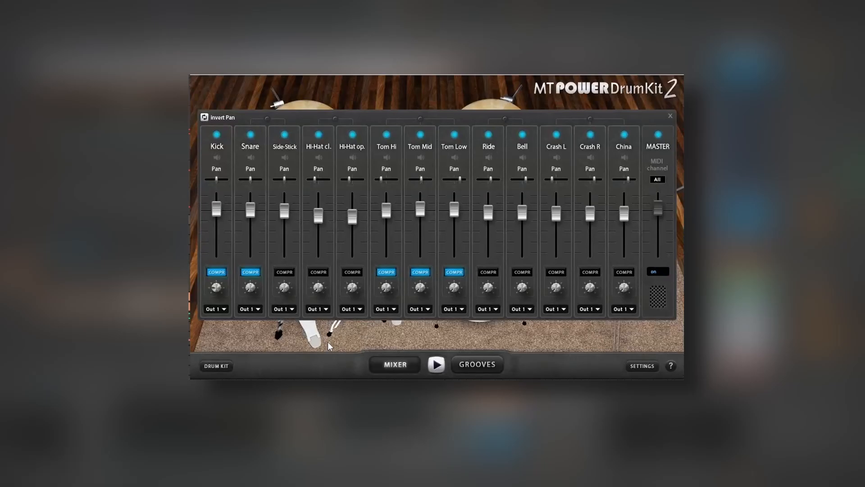
left_click(670, 116)
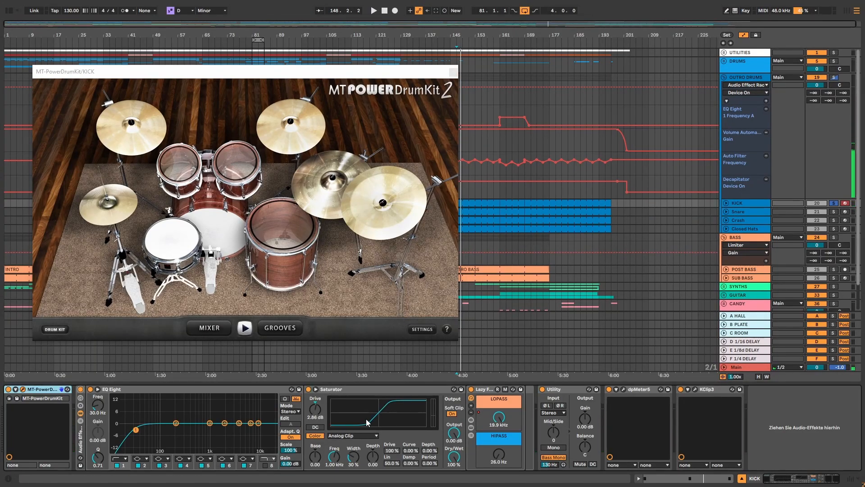
key("space")
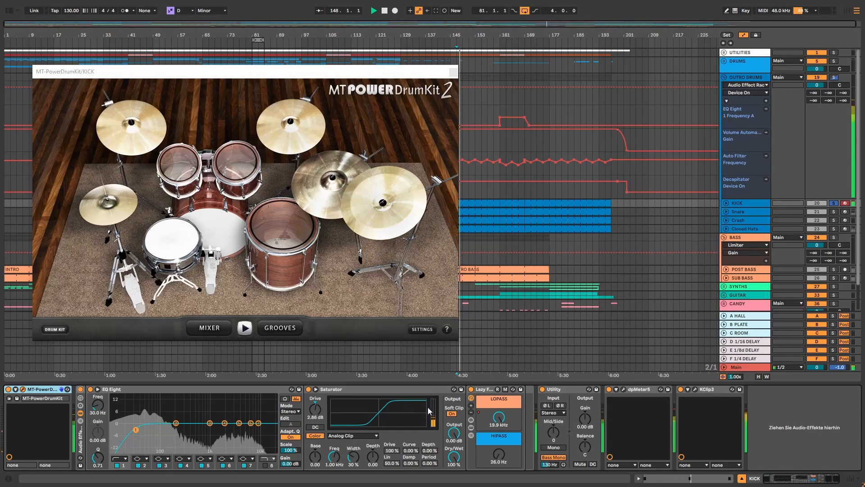
left_click(454, 72)
Audition the soloed Snare with its audio effect rack bypassed and re-enabled.
left_click(93, 425)
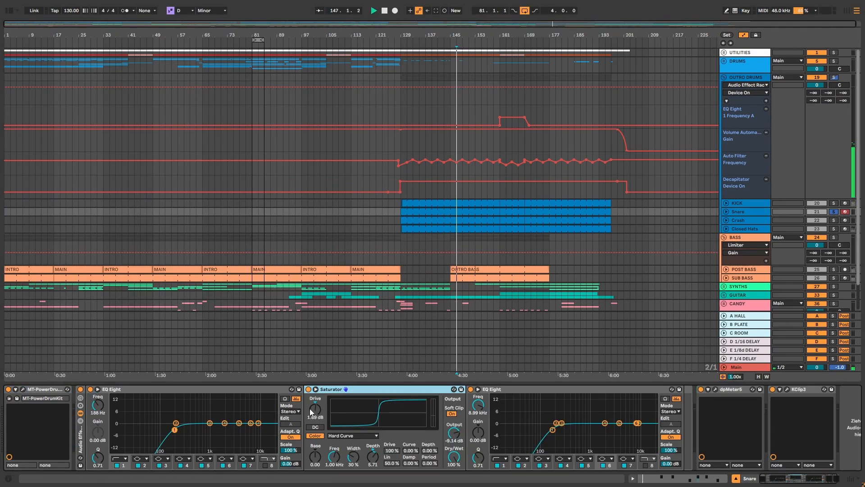
left_click(80, 390)
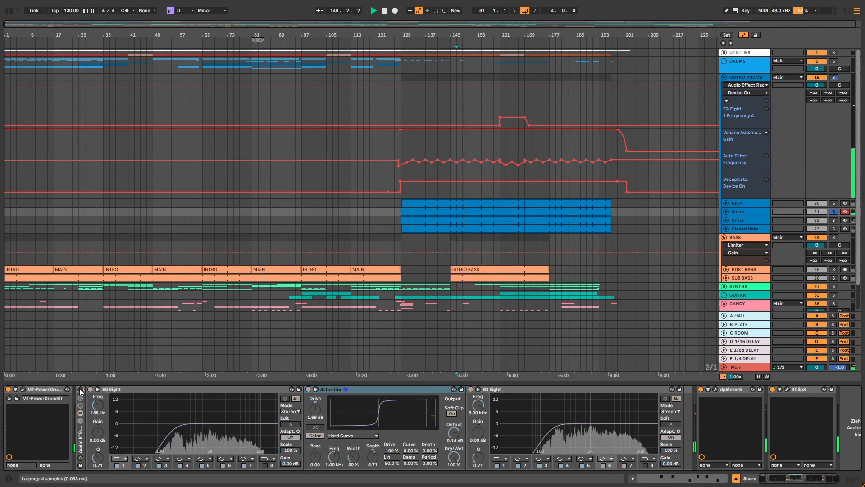
left_click(81, 389)
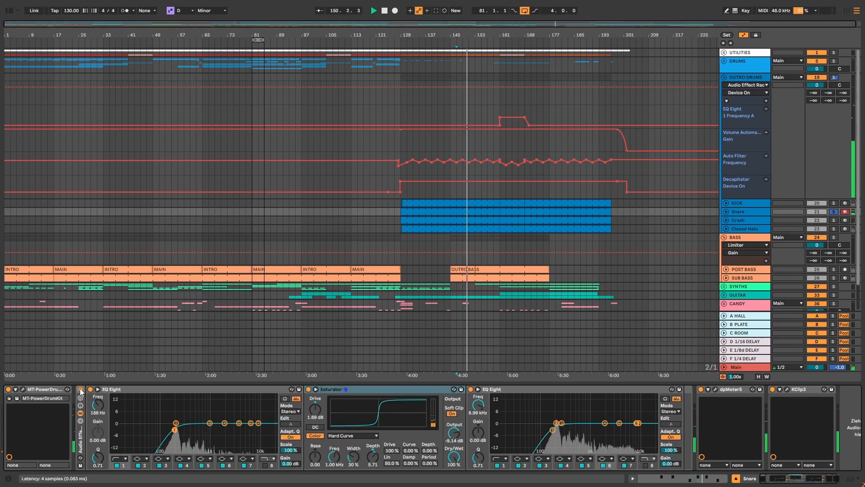
key("space")
Play the Crash track soloed, followed by the Closed Hats track soloed.
left_click(742, 221)
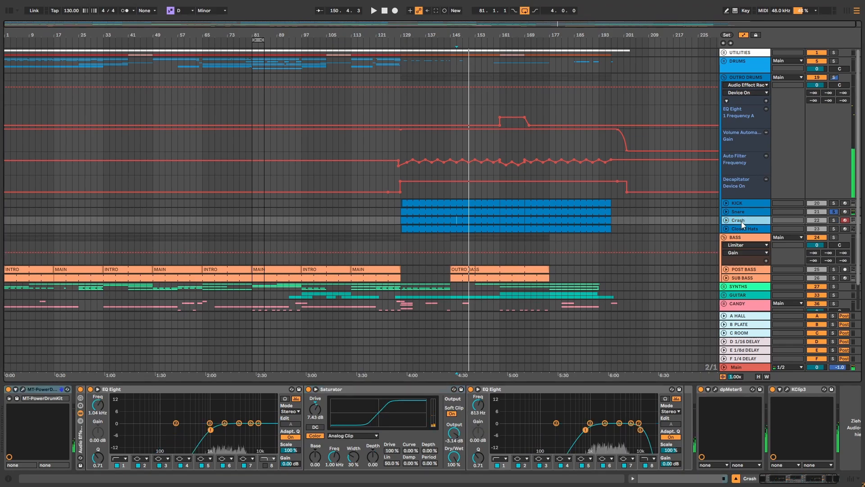
left_click(834, 220)
key("space")
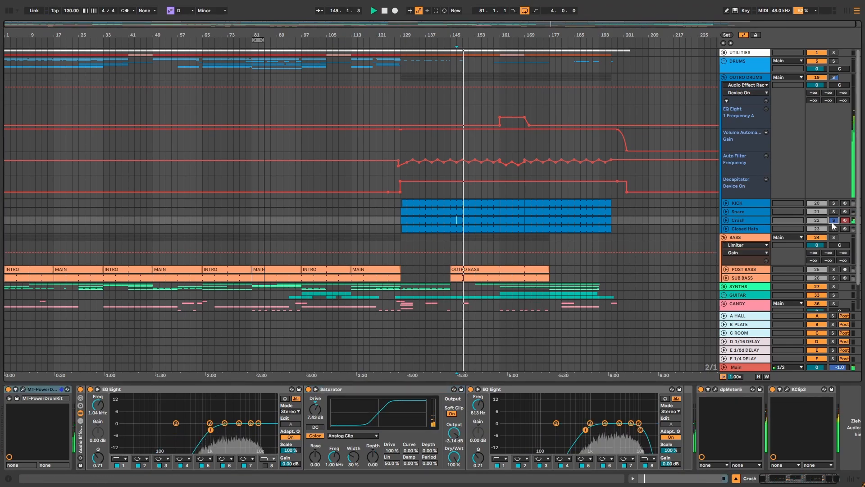
left_click(834, 228)
key("space")
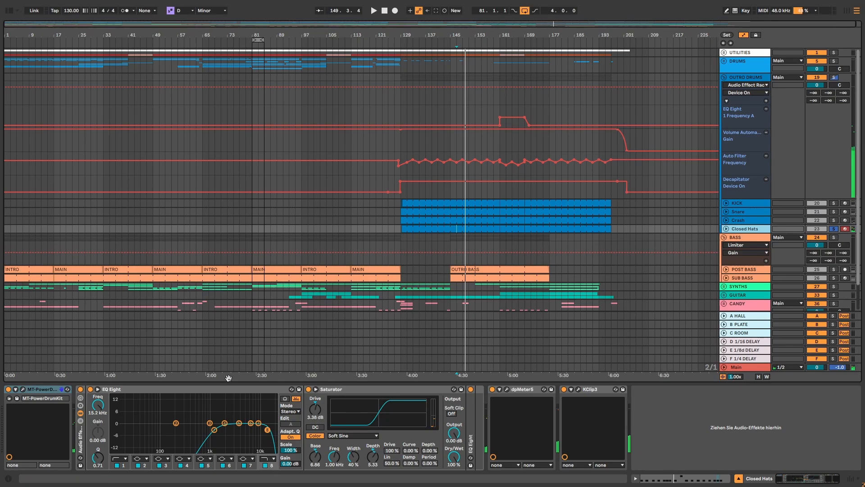
Look through the device chains of the KICK, Snare, Crash and Closed Hats tracks.
left_click(748, 202)
left_click(749, 211)
left_click(744, 221)
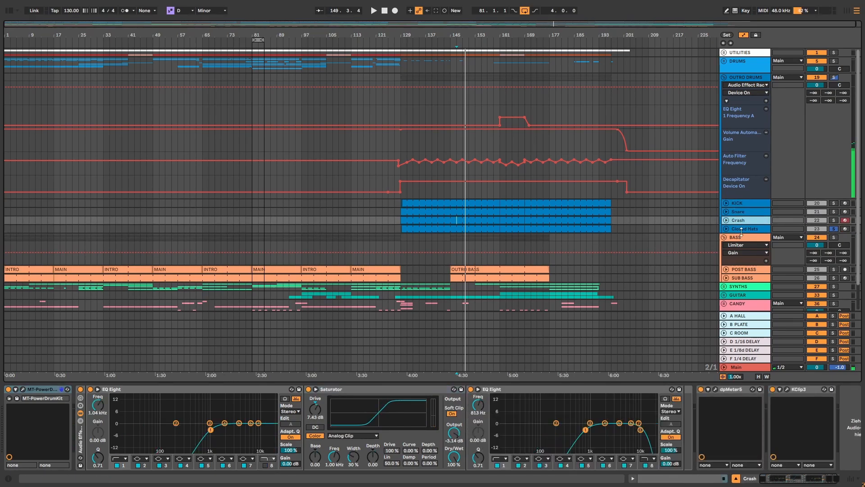
left_click(744, 228)
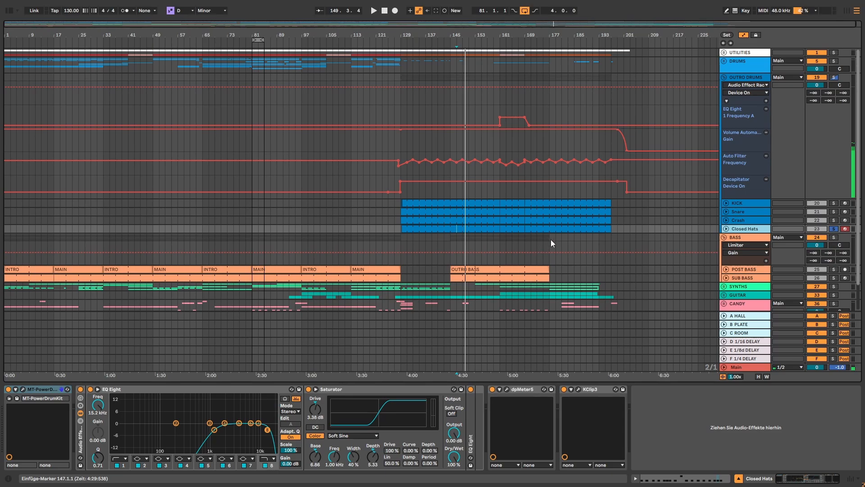
Unfold the DRUMS group, solo the FULL track in GLITCH DRUMS, and play from bar 161.
left_click(517, 243)
left_click(724, 61)
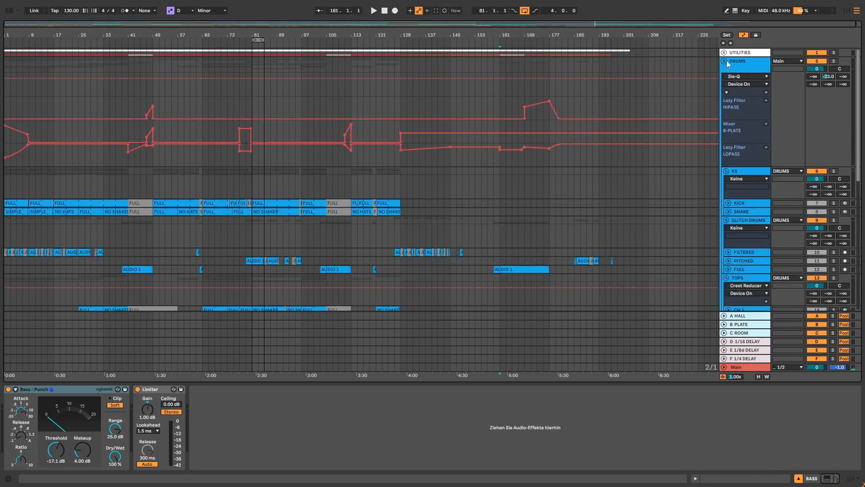
scroll(533, 213, "down", 5)
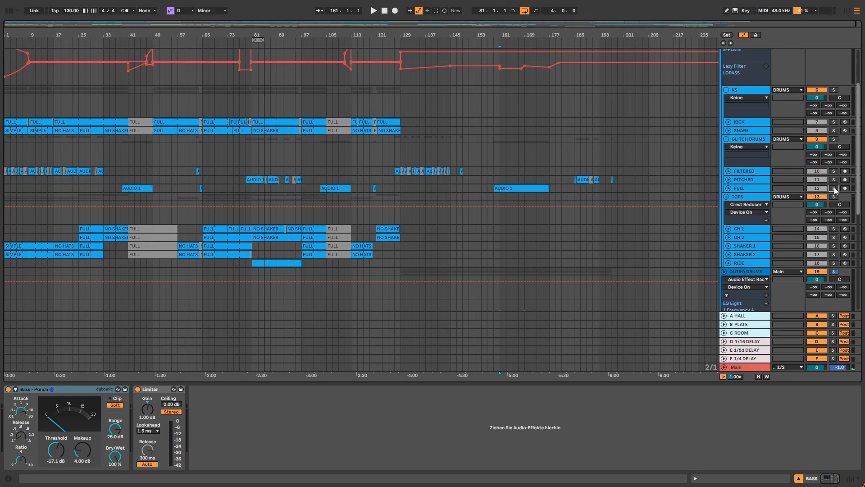
left_click(834, 188)
left_click(501, 196)
key("space")
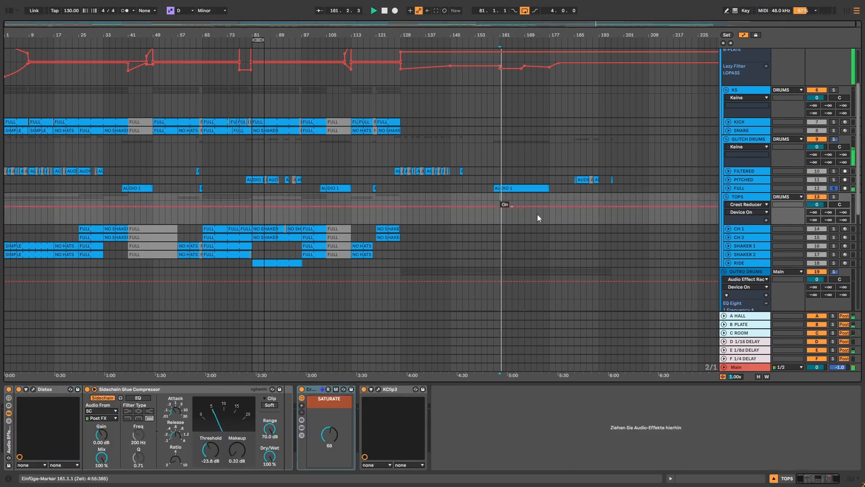
Solo the OUTRO DRUMS group during playback, stop after listening, and save the set.
scroll(537, 214, "down", 8)
scroll(593, 259, "down", 2)
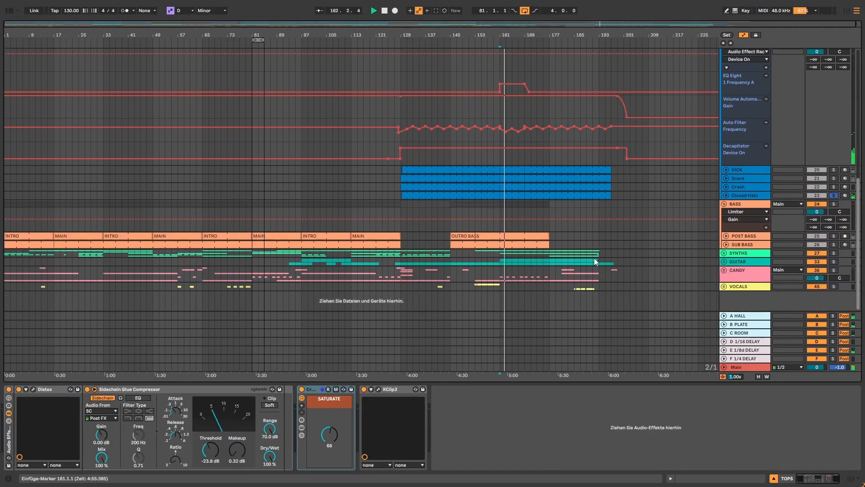
scroll(594, 260, "up", 2)
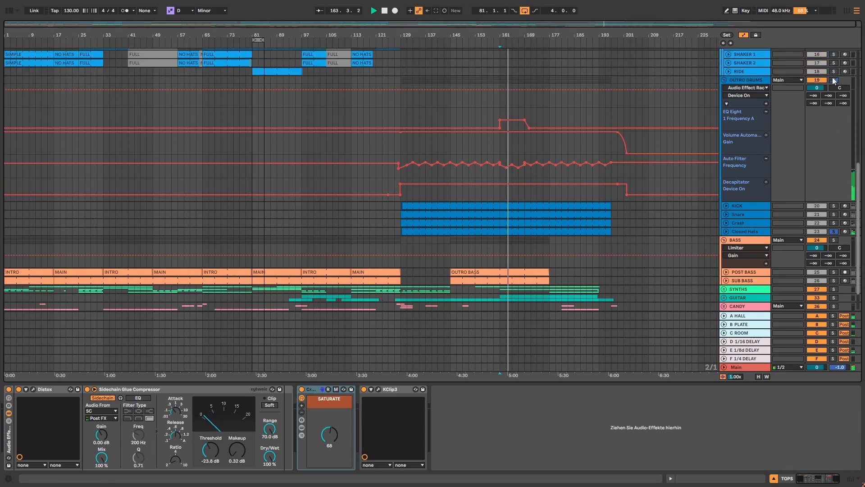
left_click(834, 82)
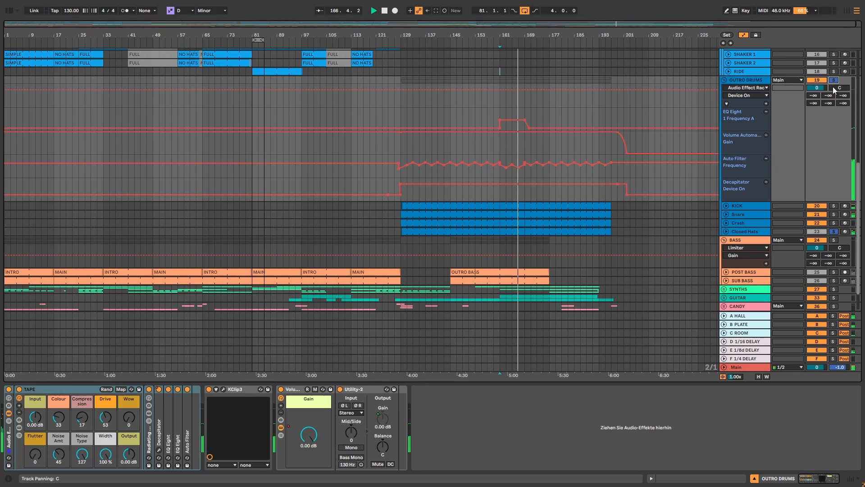
key("space")
key("ctrl+s")
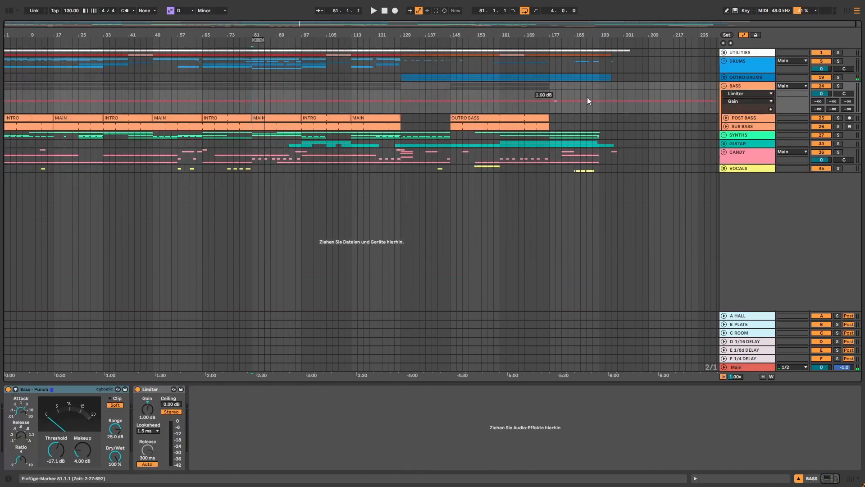
Look through the device chains of the POST BASS and SUB BASS tracks and the BASS group.
left_click(733, 120)
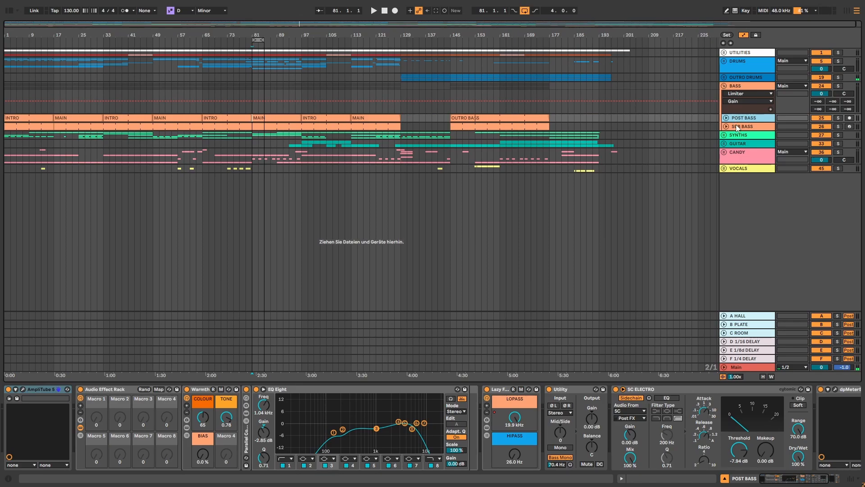
left_click(740, 127)
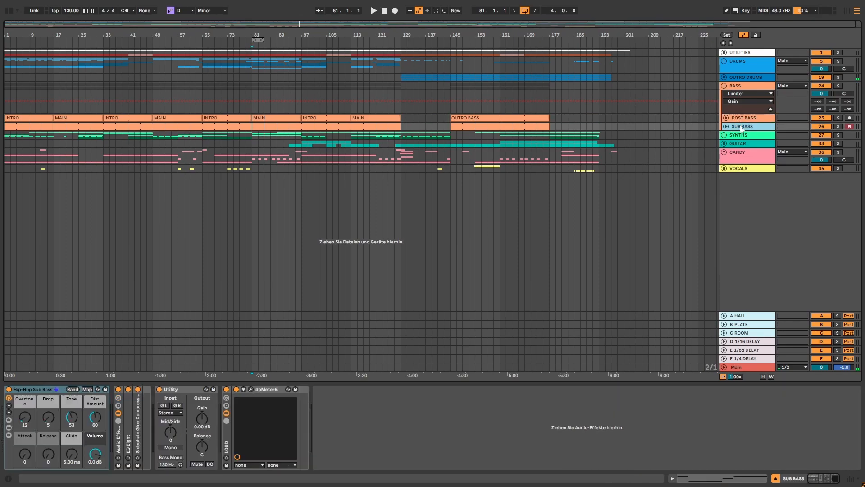
left_click(744, 86)
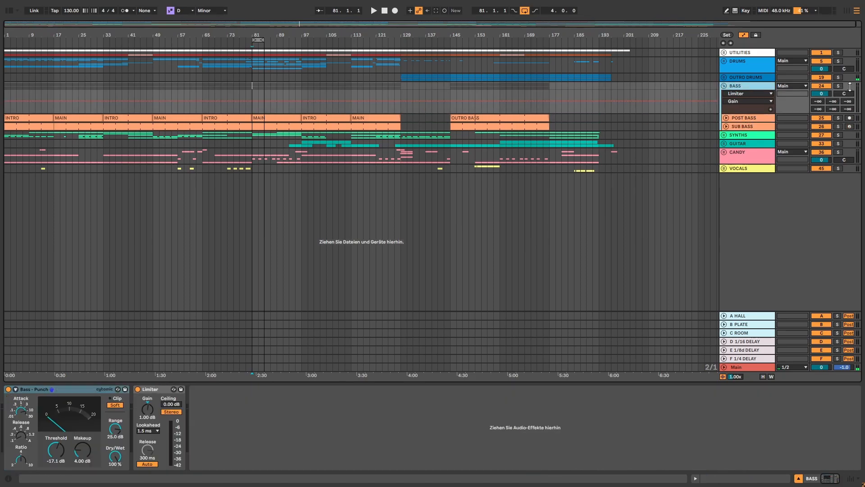
Play the BASS group soloed from bar 81 and extend the loop region to eight bars.
key("space")
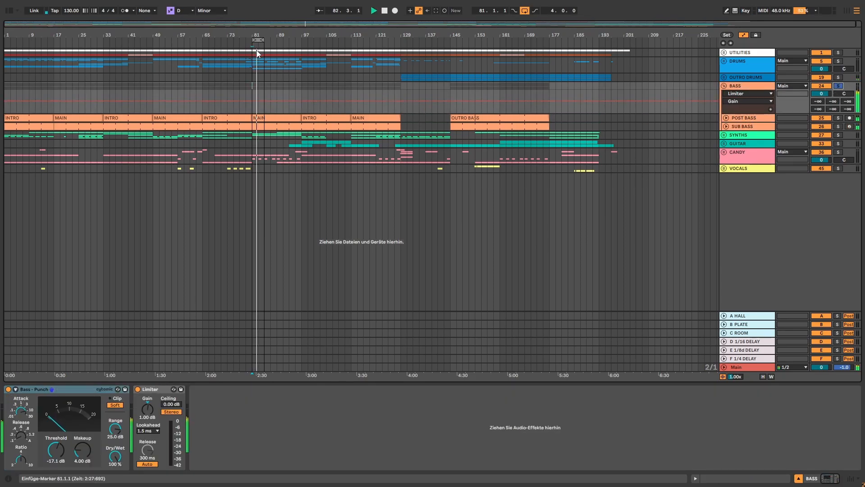
left_click_drag(264, 40, 274, 44)
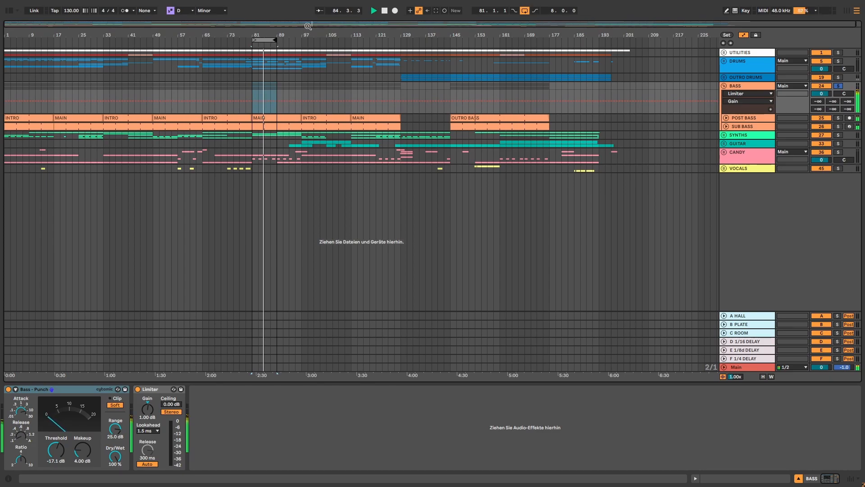
left_click_drag(308, 26, 297, 41)
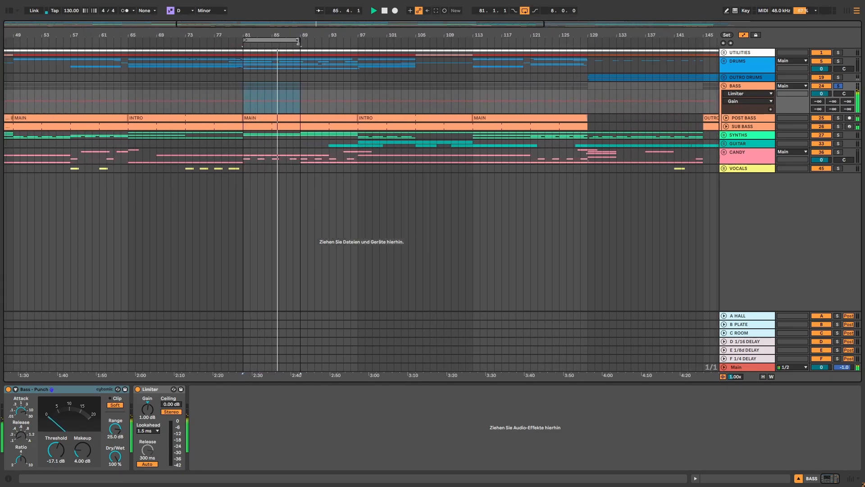
Play the soloed BASS group from bar 97 and from the outro bass at bar 145, and select the POST BASS track.
left_click(358, 114)
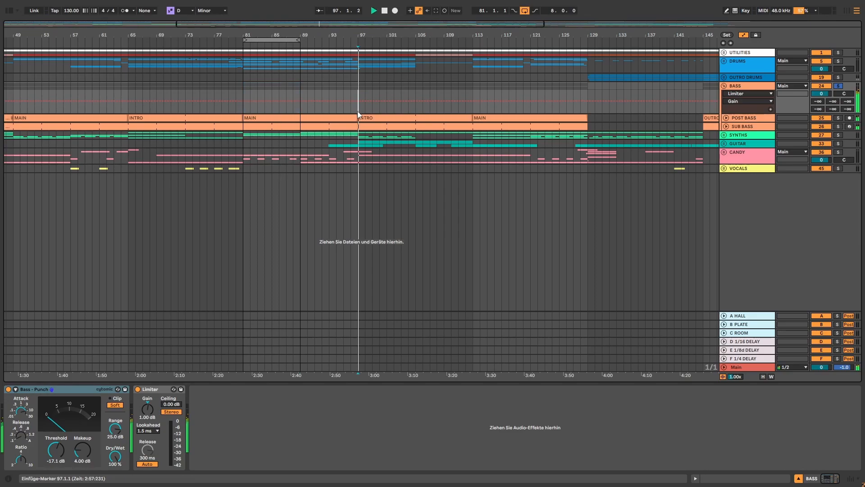
key("minus")
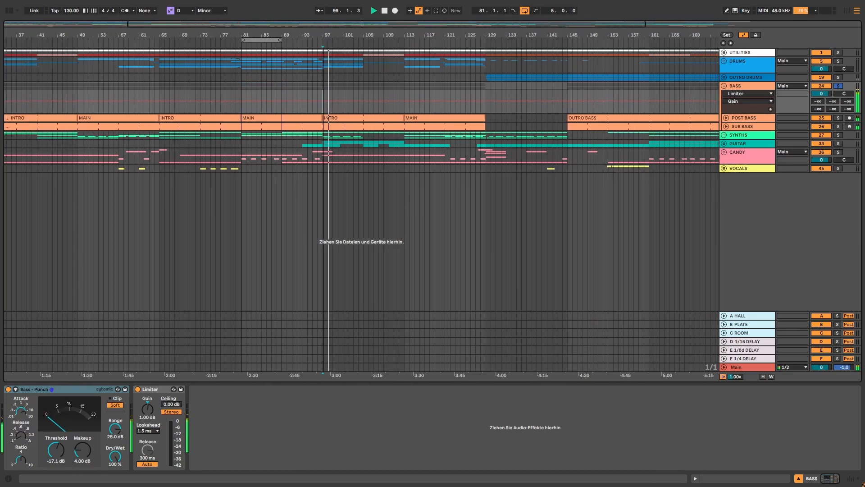
key("minus")
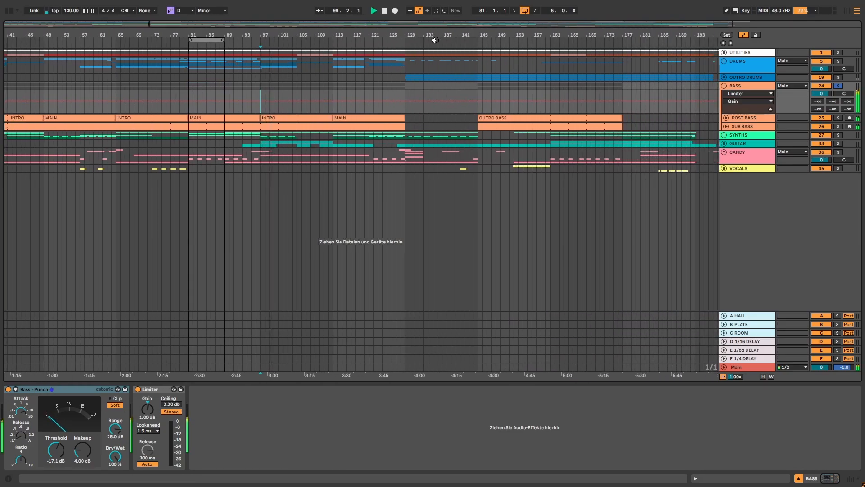
left_click(477, 126)
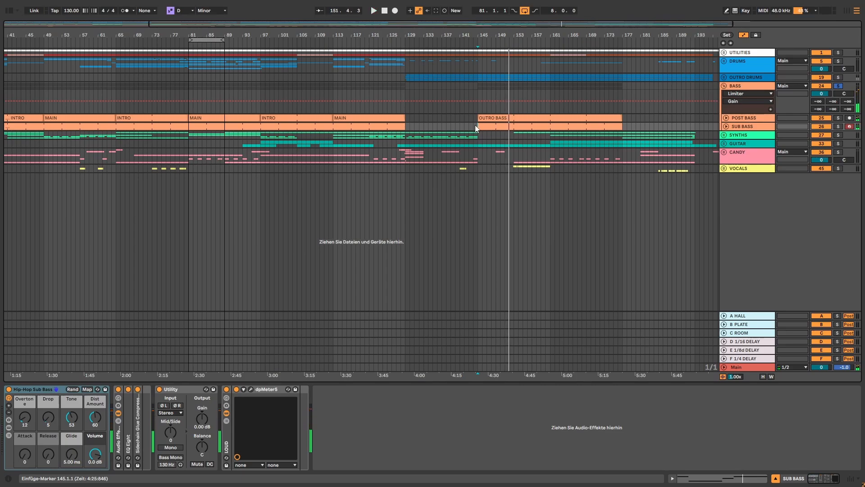
left_click(757, 119)
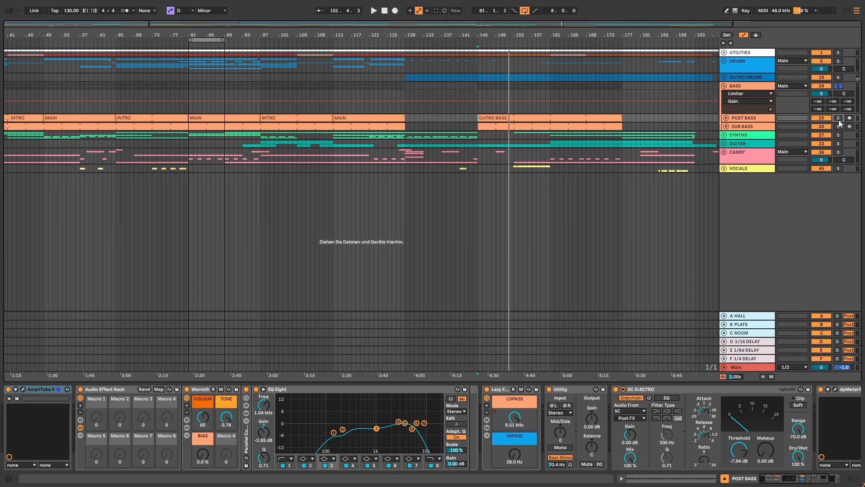
Open the AmpliTube 5 plug-in on POST BASS and look through both amps, the cabinet and the rack effects of each signal path.
left_click(24, 389)
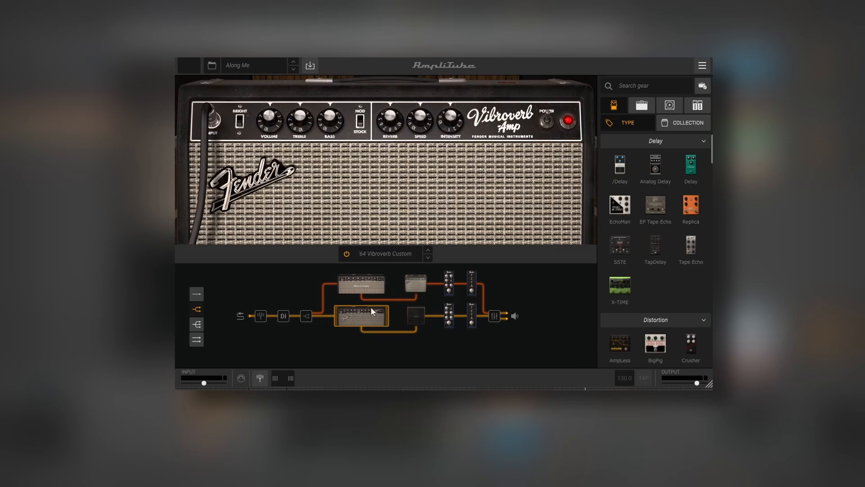
left_click(367, 283)
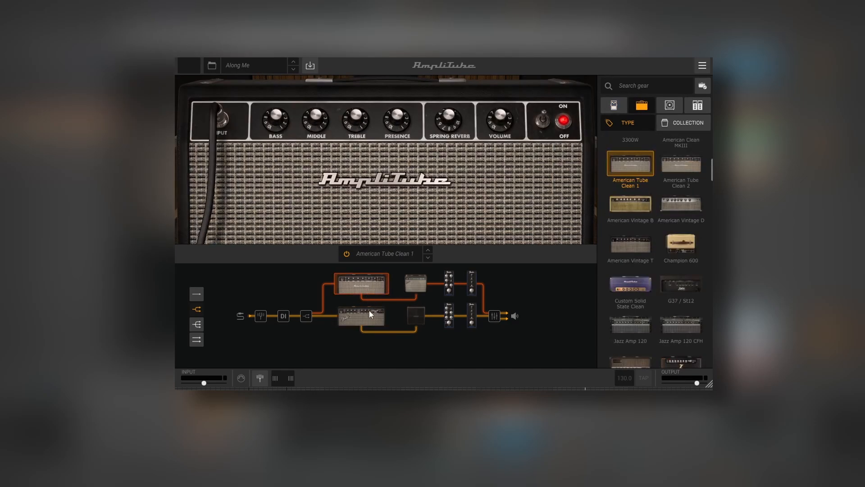
left_click(369, 320)
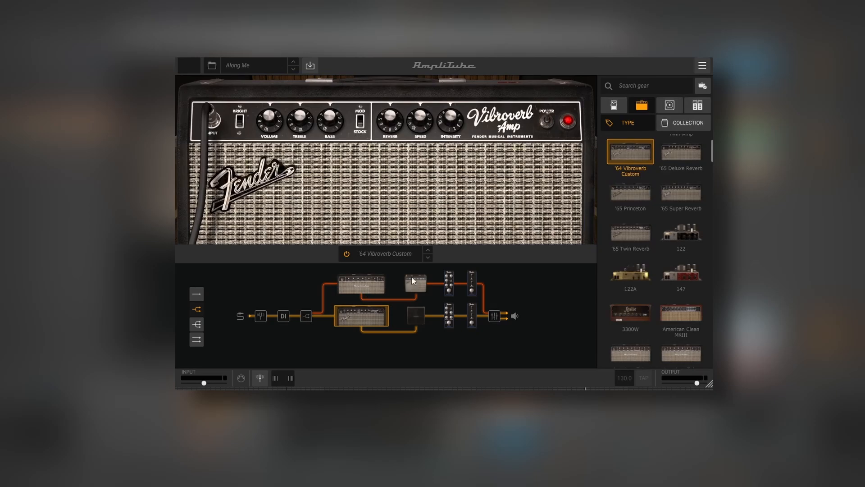
left_click(363, 289)
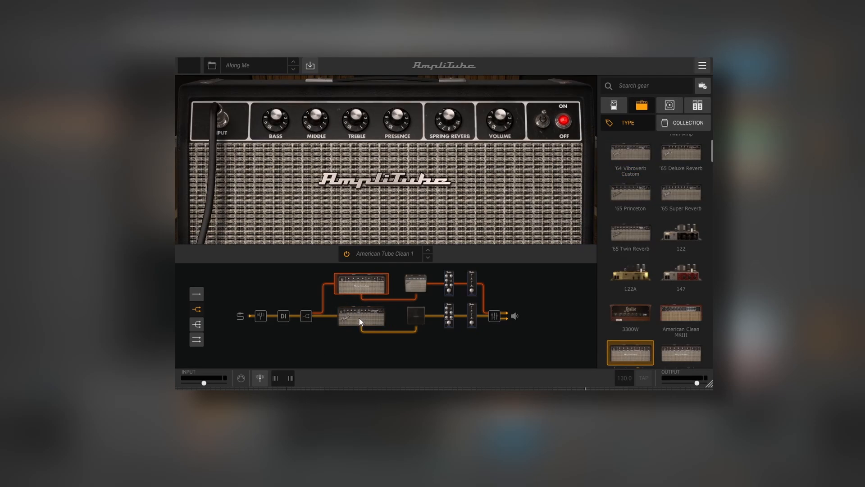
left_click(359, 317)
left_click(414, 283)
left_click(450, 286)
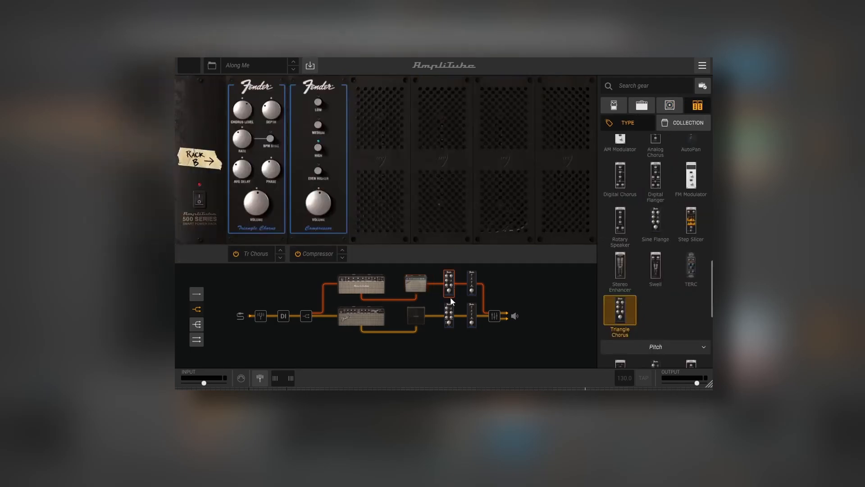
left_click(449, 316)
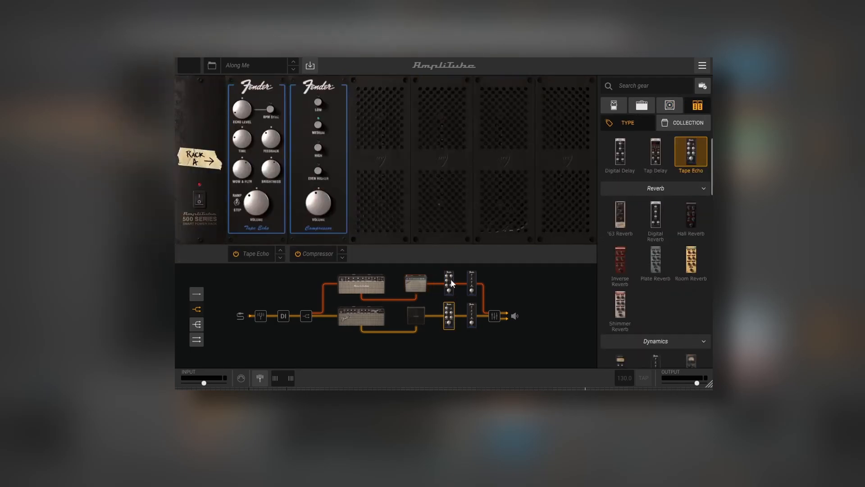
left_click(471, 284)
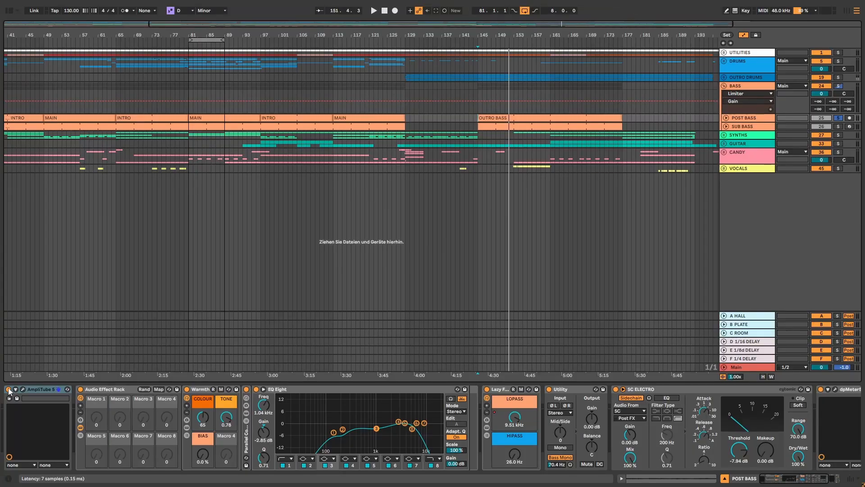
Play the soloed POST BASS track with AmpliTube 5 bypassed and again with it enabled.
key("space")
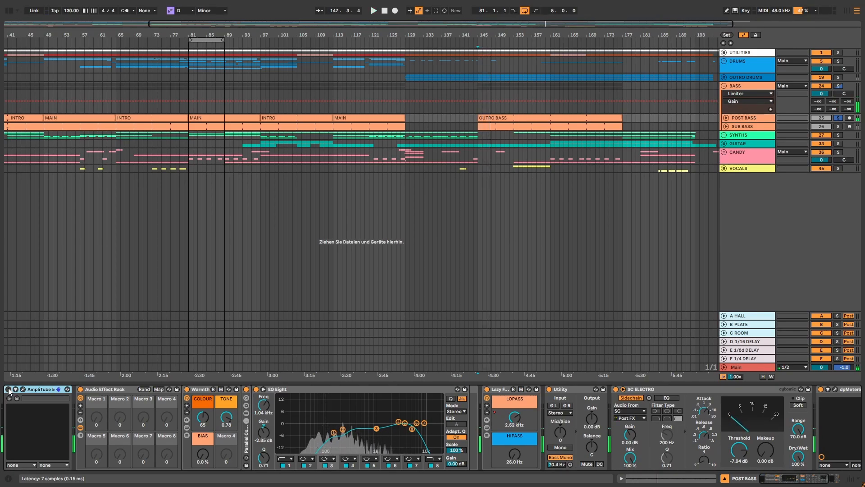
key("space")
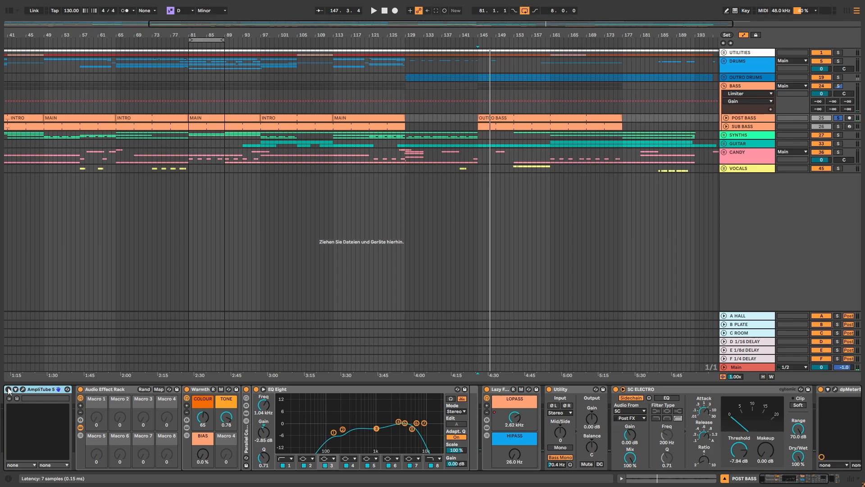
left_click(8, 390)
key("space")
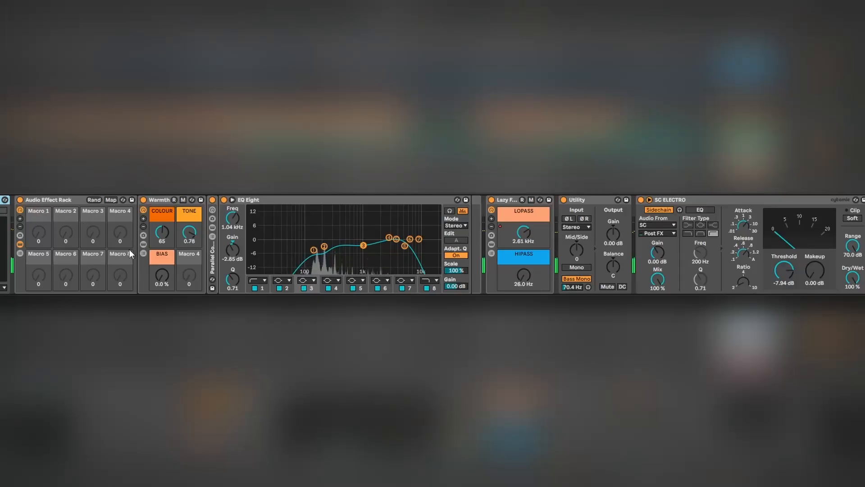
Show the Saturator and Dynamic Tube inside the Warmth rack and compare the sound with the enclosing Audio Effect Rack off and on.
left_click(187, 428)
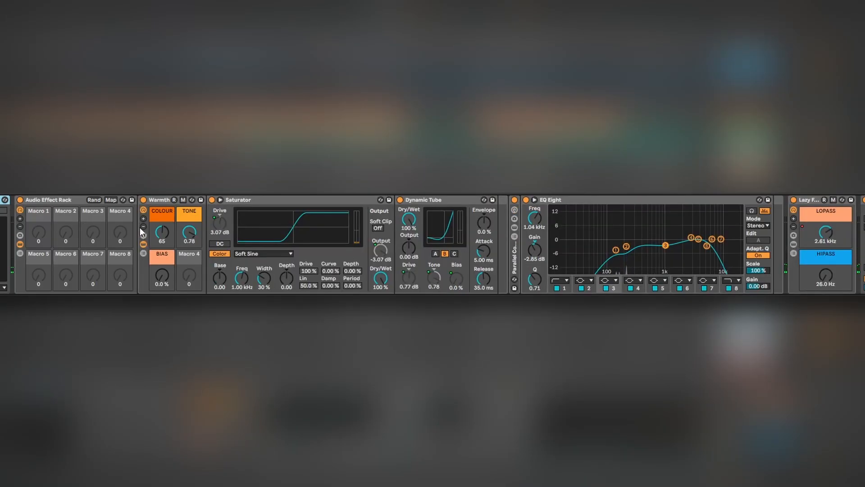
left_click(239, 200)
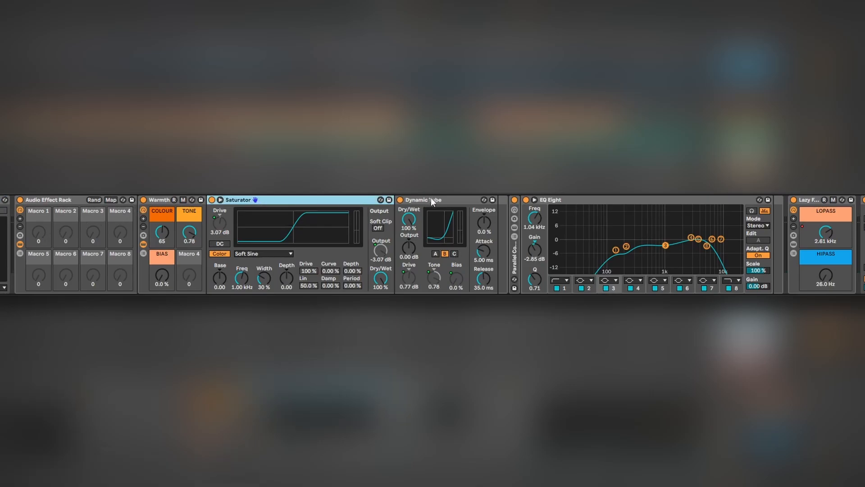
left_click(431, 199)
left_click(19, 200)
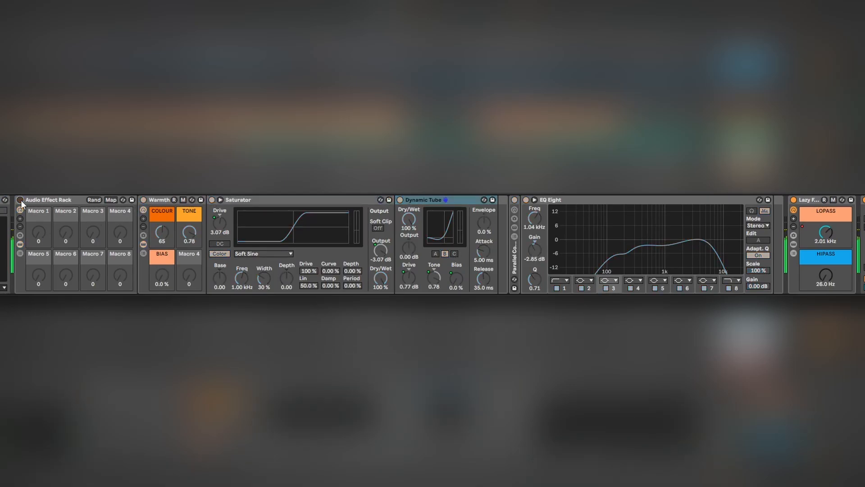
left_click(20, 200)
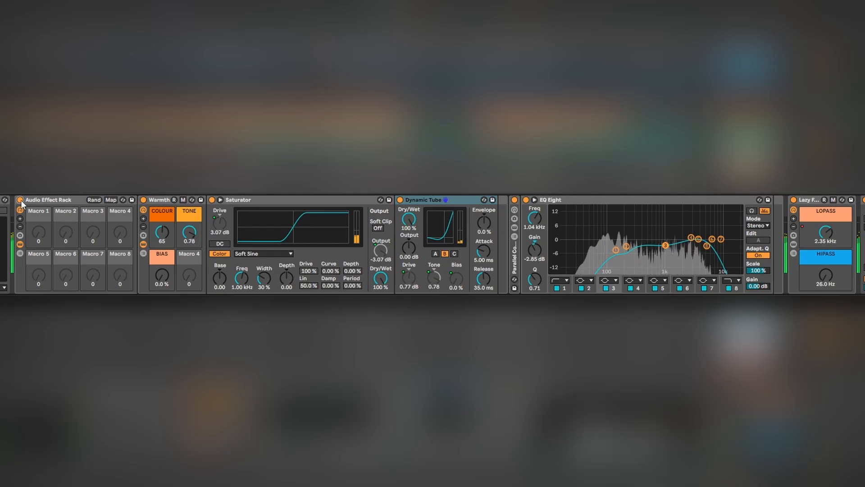
Expand the Parallel Compressor rack, compare the sound with it off and on, and inspect the EQ Eight that follows it.
left_click(514, 210)
left_click(543, 199)
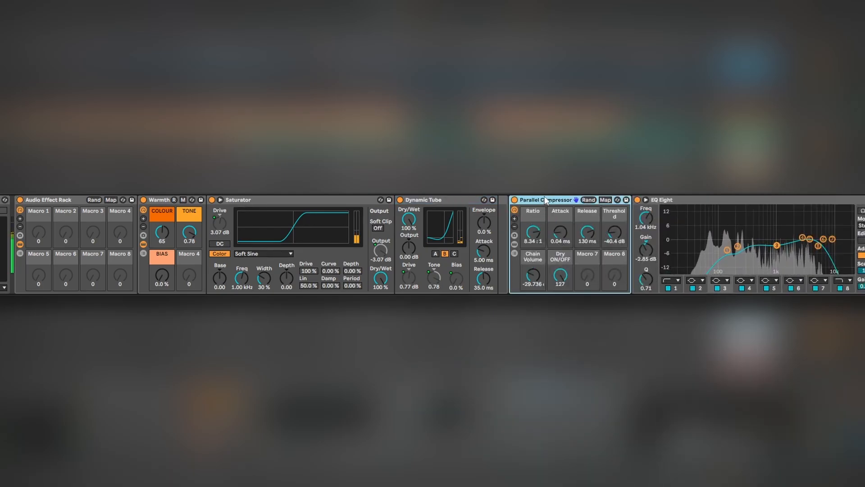
left_click(514, 201)
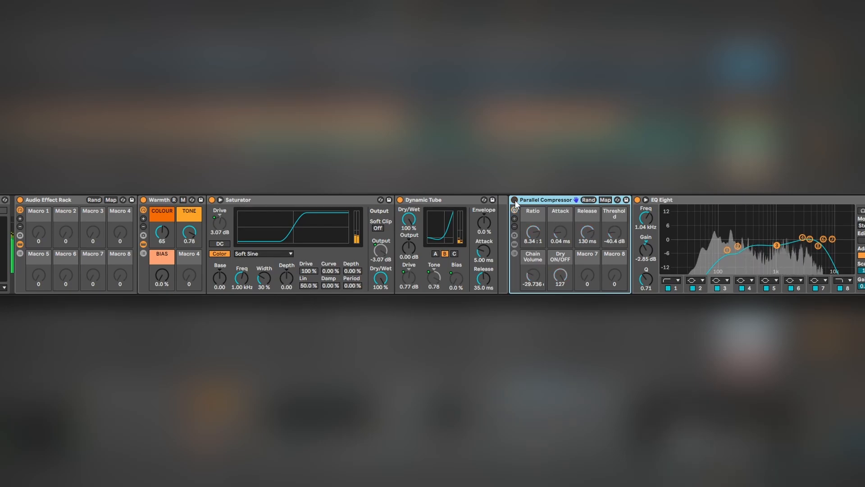
left_click(514, 200)
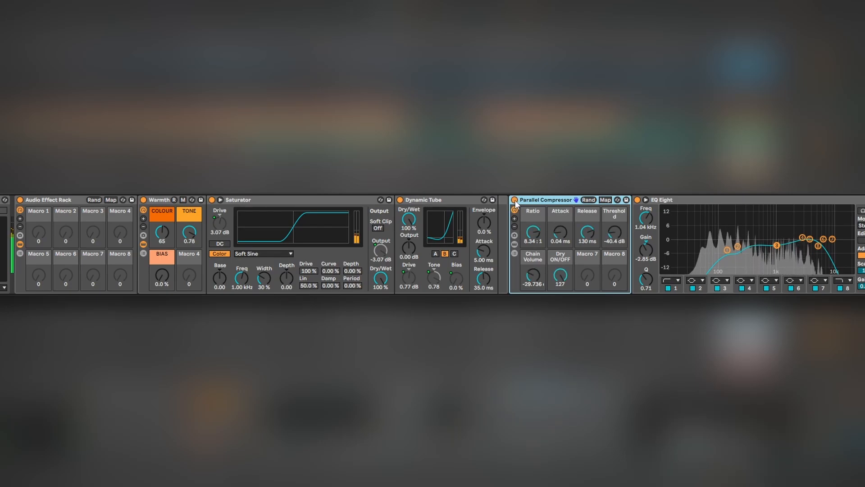
left_click(657, 201)
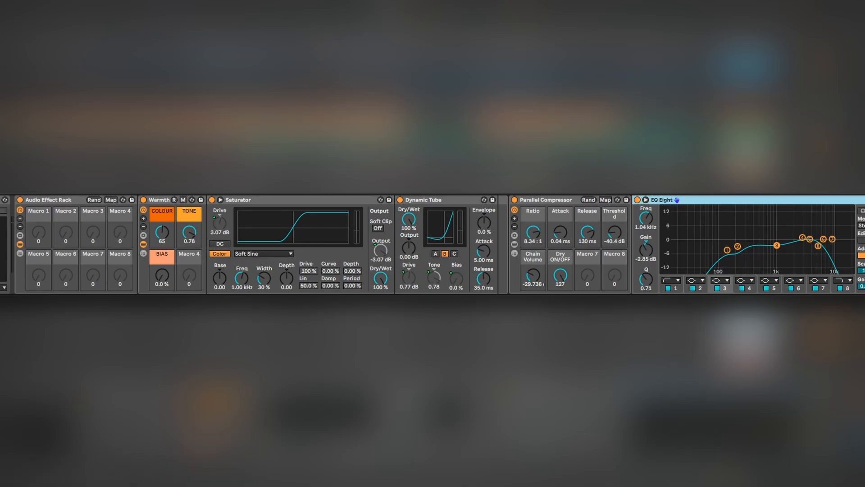
left_click(727, 250)
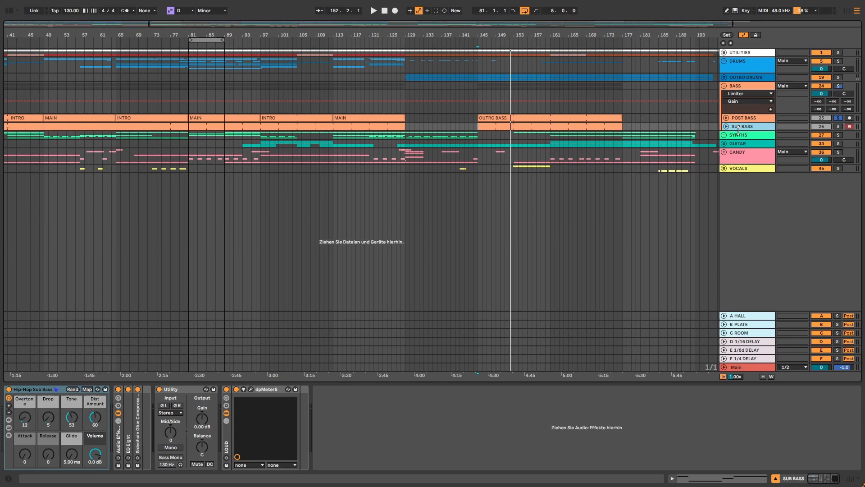
Unfold the SUB BASS track and play the outro bass from bar 145, soloing SUB BASS during playback.
left_click(737, 129)
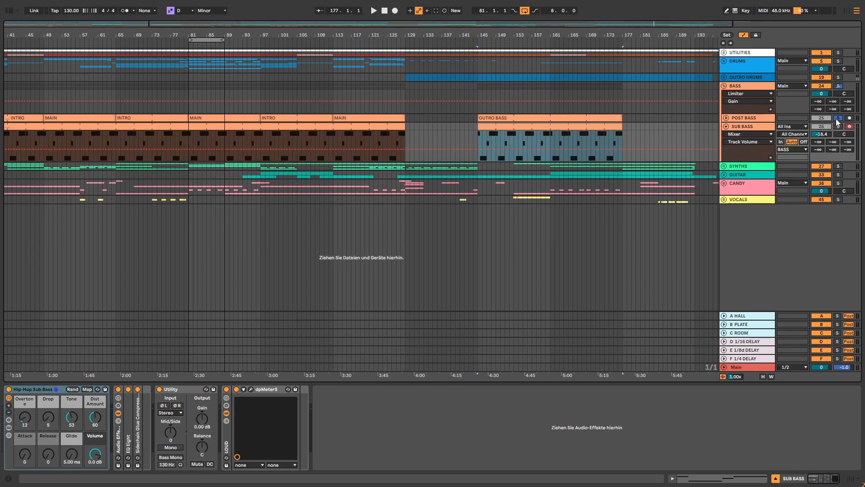
key("space")
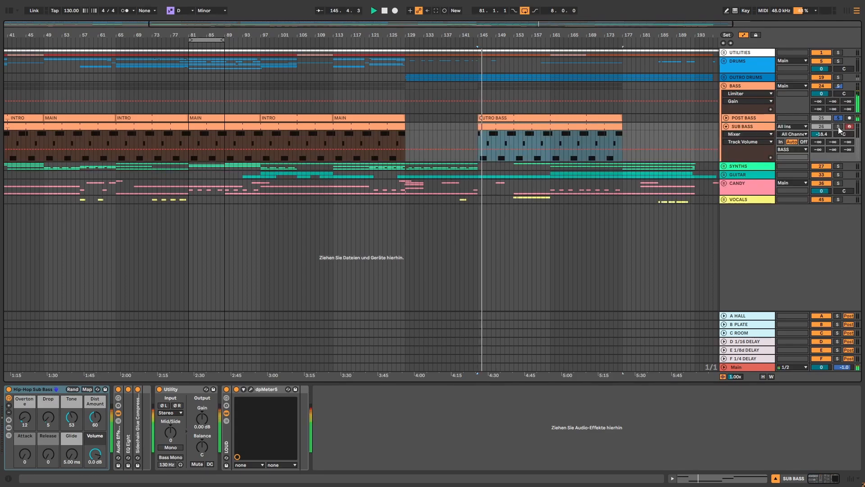
left_click(839, 126)
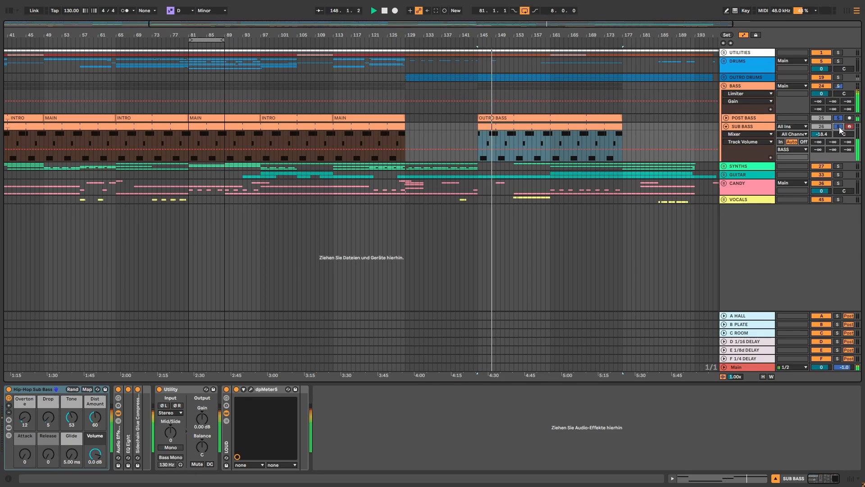
left_click(838, 119)
key("space")
Inspect the Hip-Hop Sub Bass instrument on the SUB BASS track and expand its EQ Eight.
left_click(748, 129)
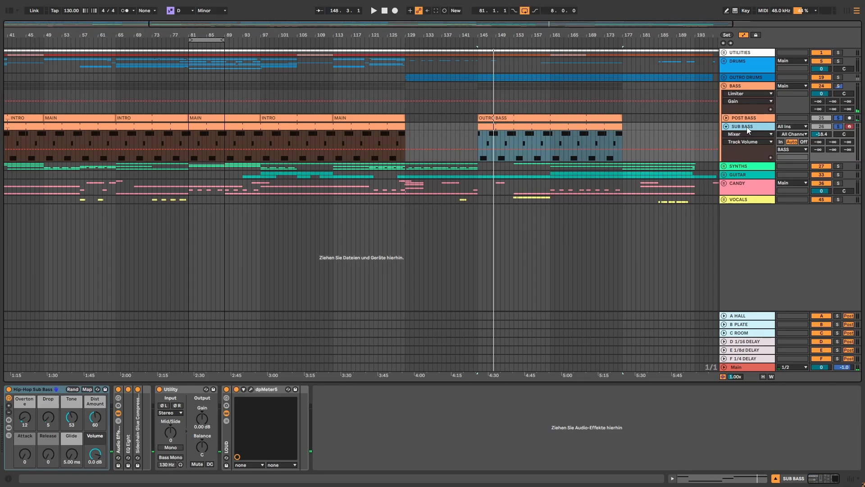
left_click(43, 390)
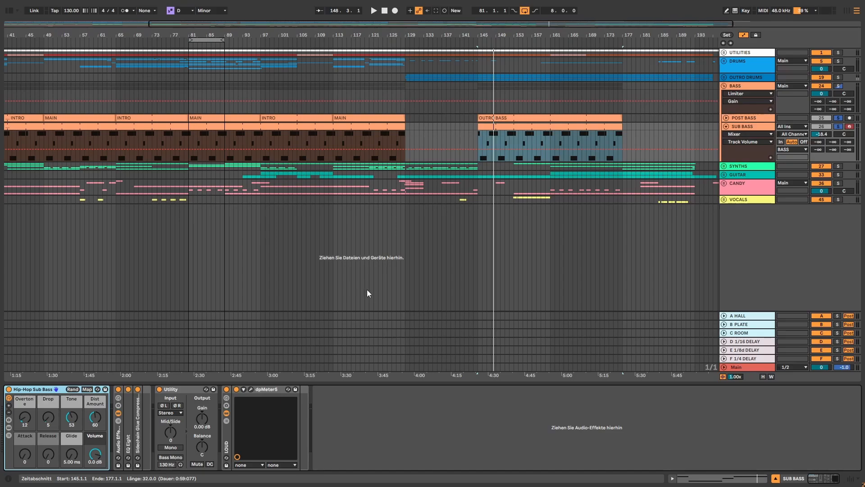
double_click(129, 413)
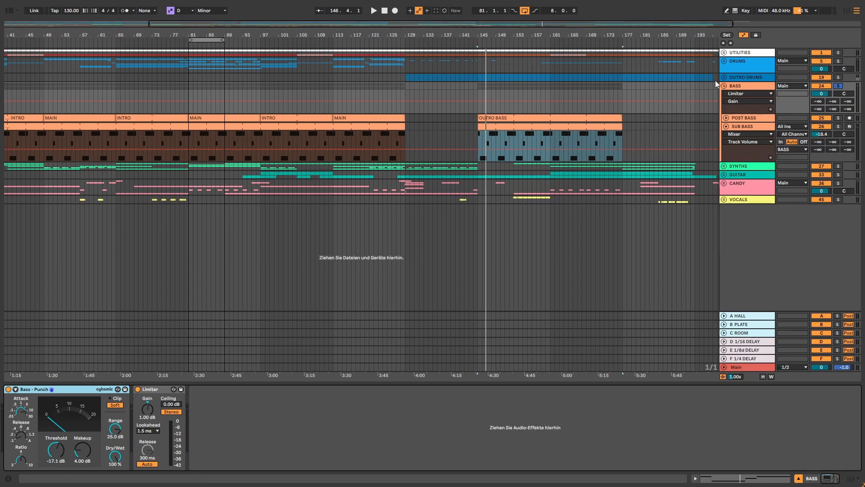
Solo the DRUMS group together with the BASS group and listen from bar 114.
left_click(338, 139)
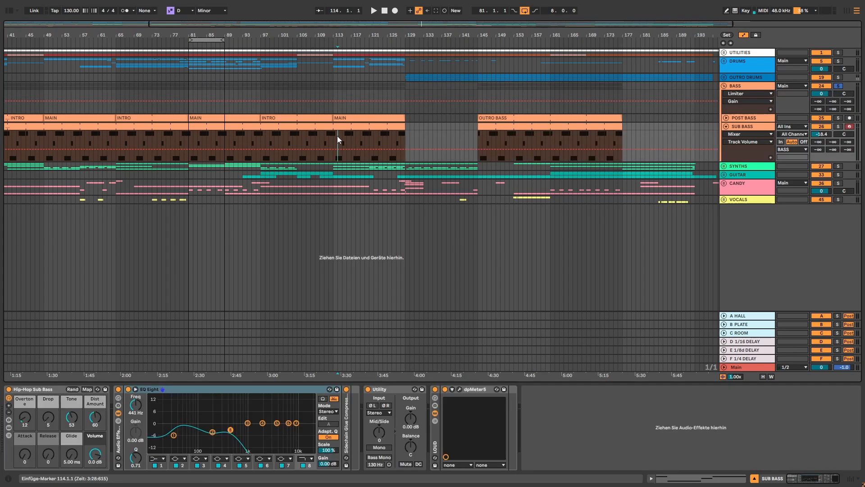
left_click(838, 62)
key("space")
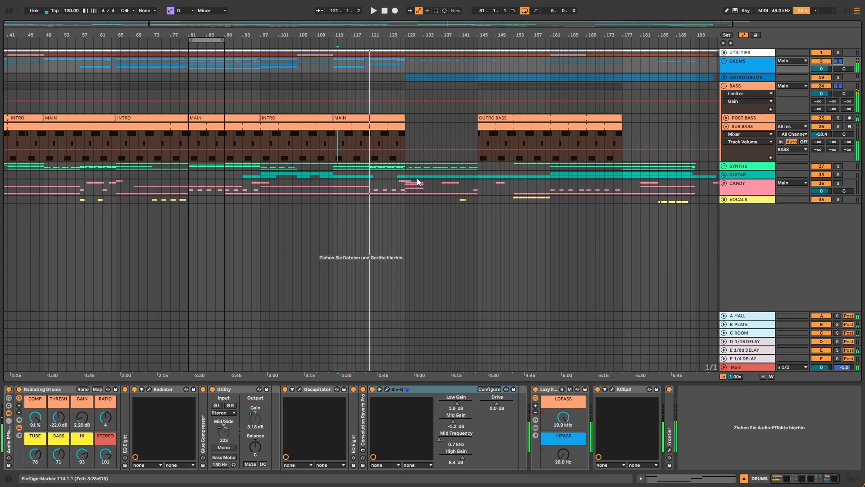
Collapse the SUB BASS track, unfold the SYNTHS group and inspect the Limiter on the group.
left_click(726, 127)
left_click(724, 135)
left_click(749, 139)
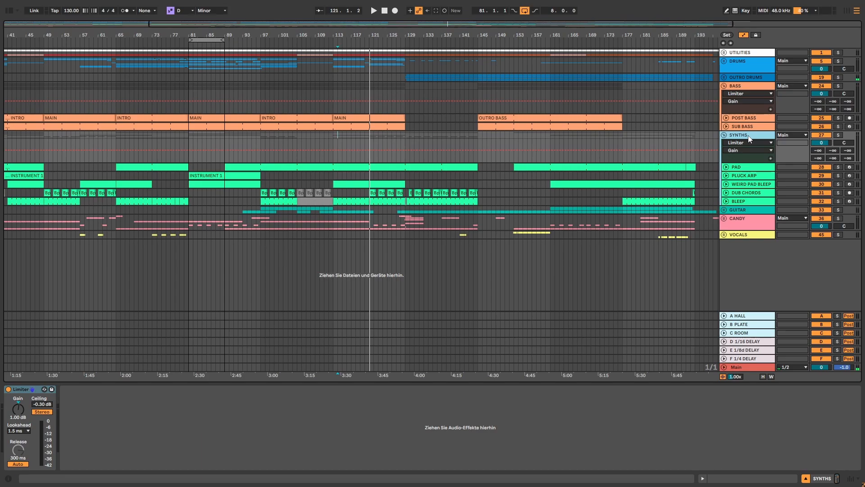
left_click(19, 409)
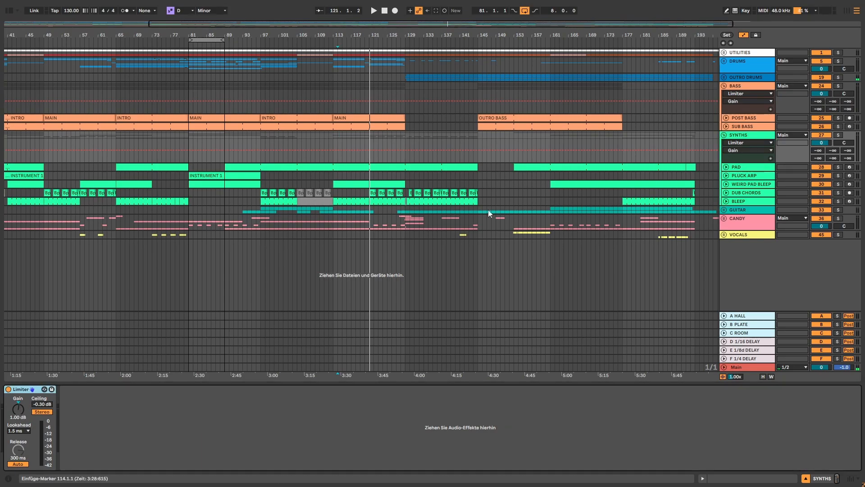
Solo the SYNTHS group, play it from bar 114 and from bar 121, and stop playback.
left_click(838, 134)
key("space")
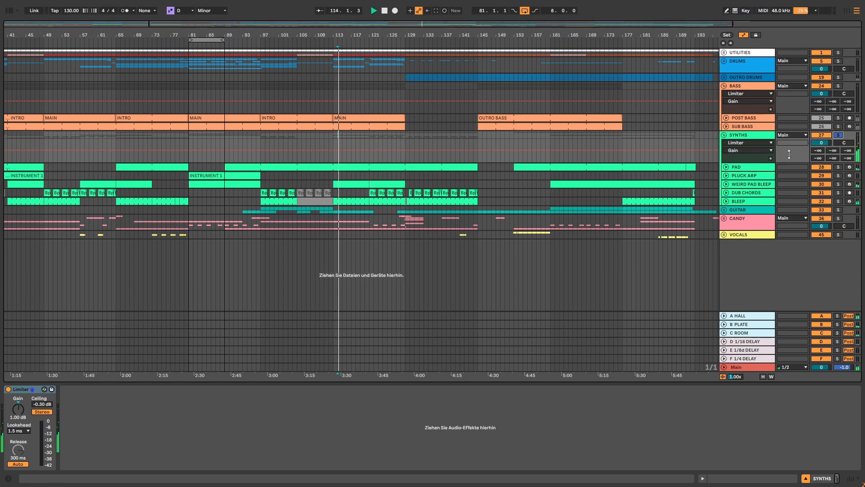
left_click(369, 207)
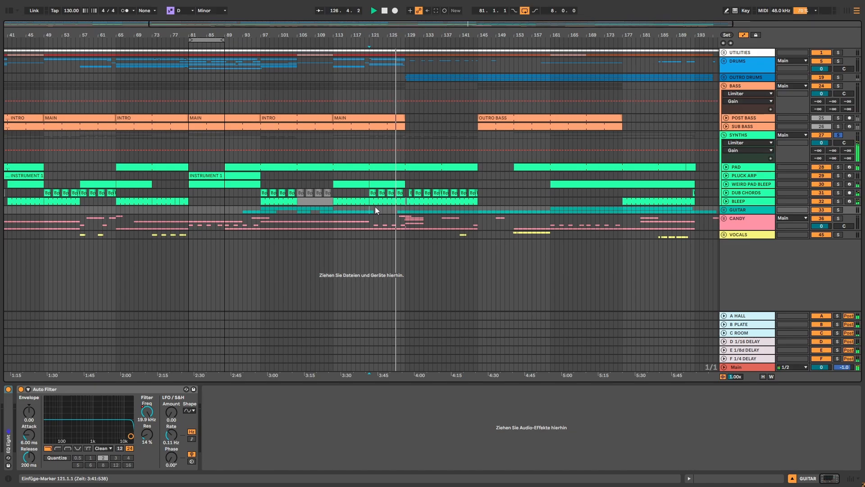
key("space")
Look at the device chains of the PAD and DUB CHORDS tracks and solo the PAD track.
left_click(757, 168)
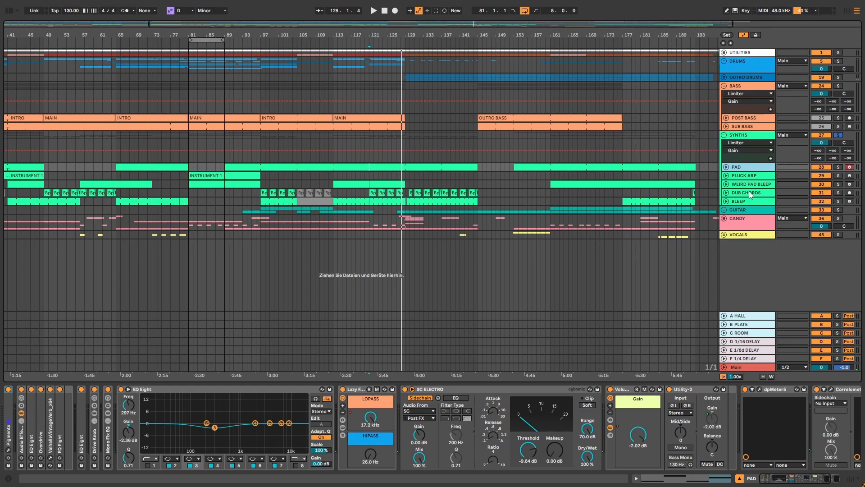
left_click(750, 195)
left_click(746, 167)
left_click(838, 167)
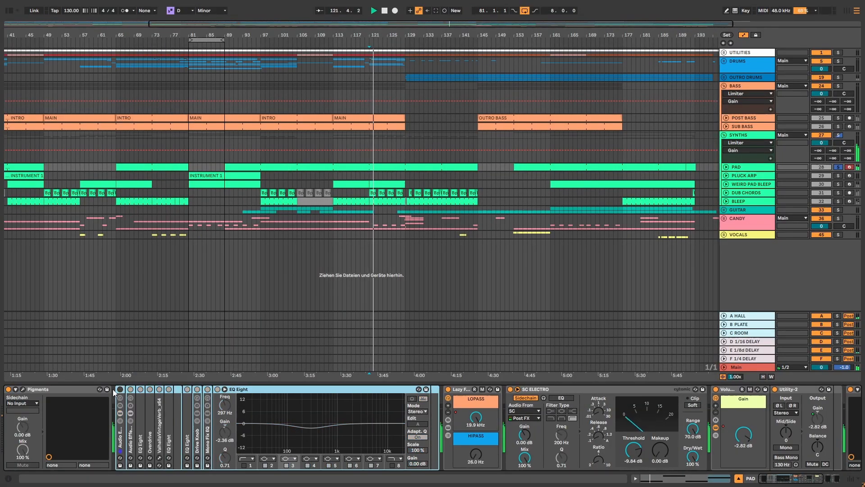
Switch on the PAD track's first Audio Effect Rack and compare the playing sound with Overdrive bypassed and enabled.
left_click(120, 389)
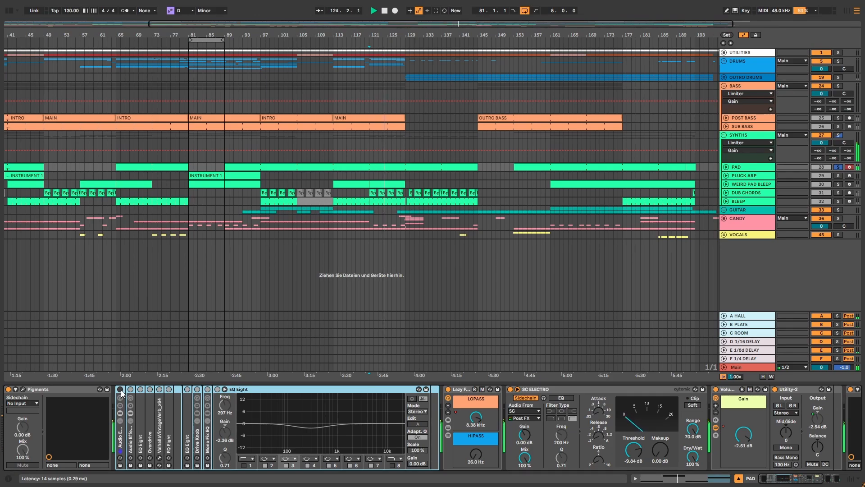
key("space")
left_click(120, 389)
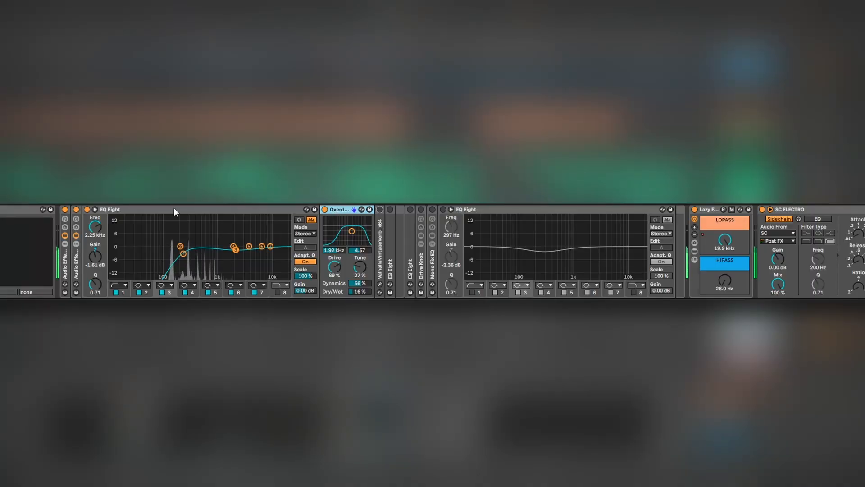
left_click(325, 210)
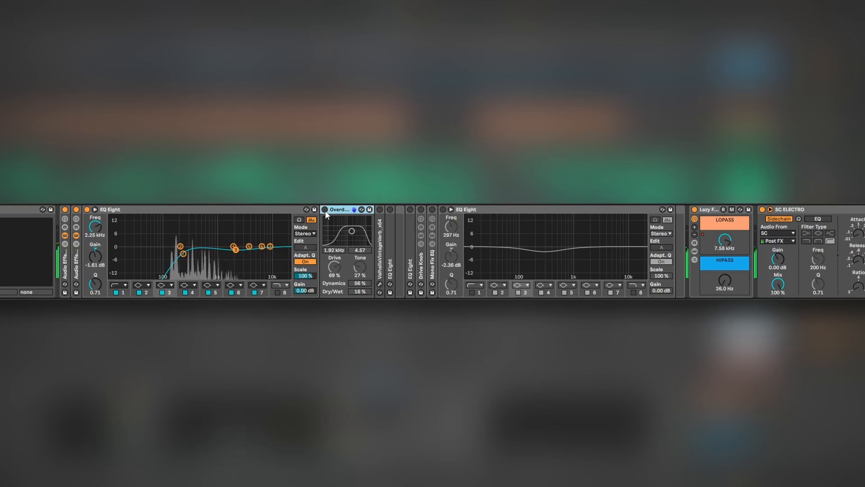
left_click(325, 209)
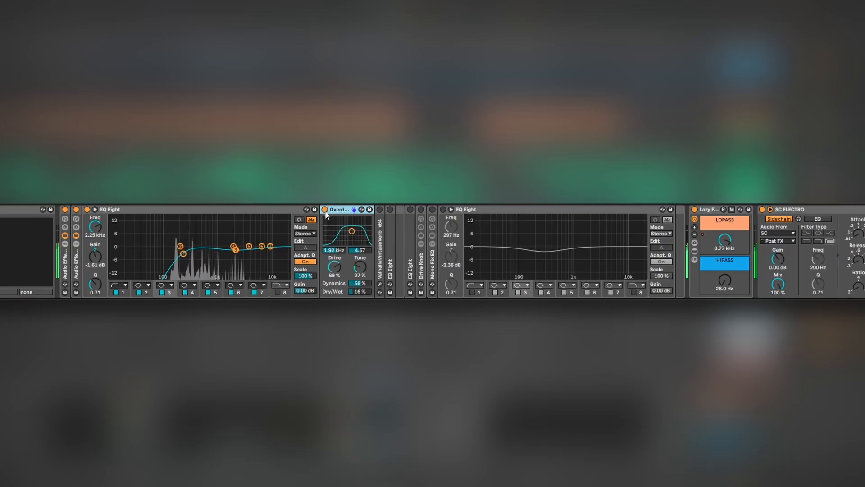
Unfold and switch on ValhallaVintageVerb, view its plug-in window, and inspect the EQ Eight that follows it.
double_click(383, 220)
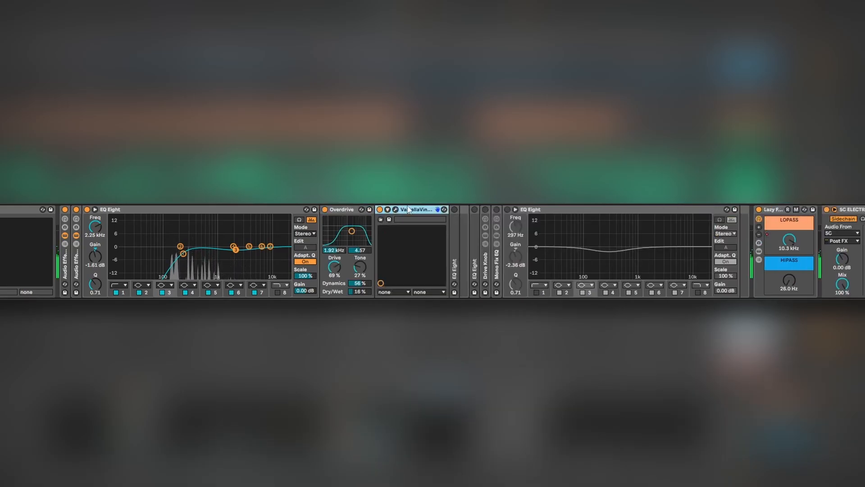
left_click(396, 210)
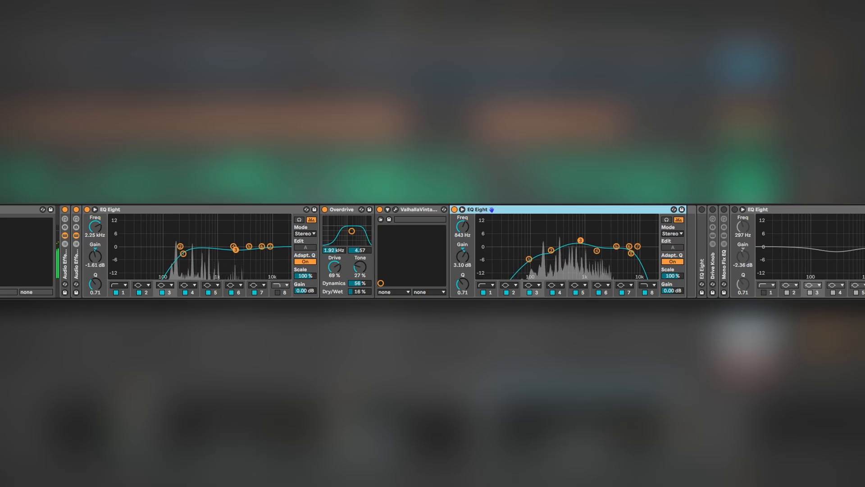
left_click(462, 209)
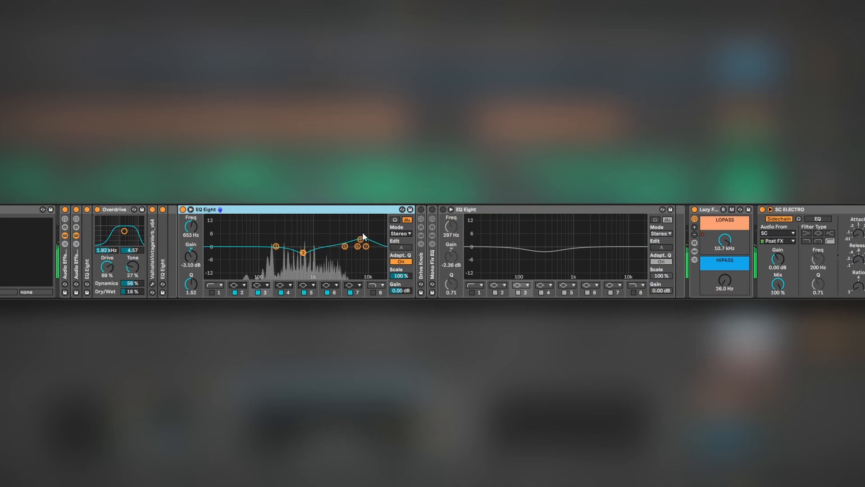
Switch on and unfold the Drive Knob rack, and compare the PAD sound with it bypassed and enabled.
left_click(421, 209)
double_click(421, 221)
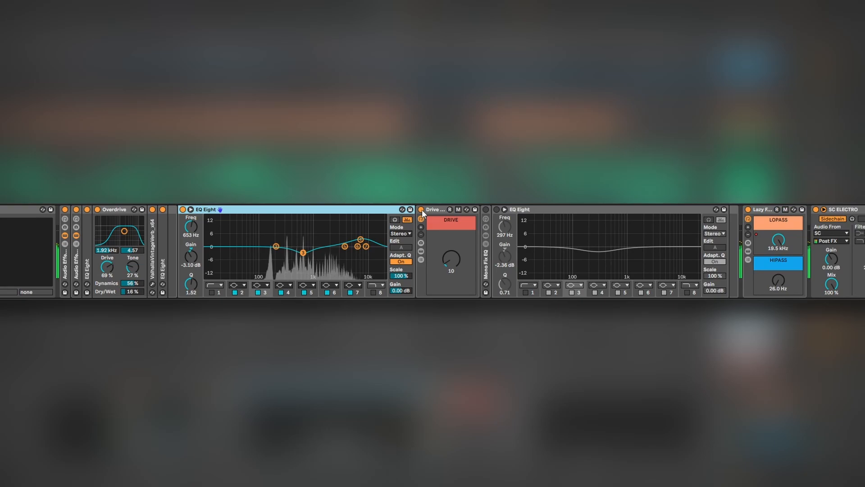
left_click(421, 209)
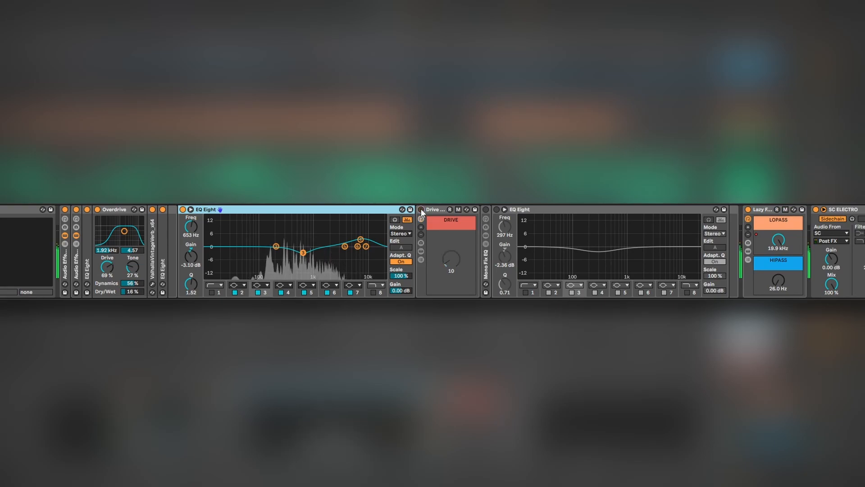
left_click(421, 209)
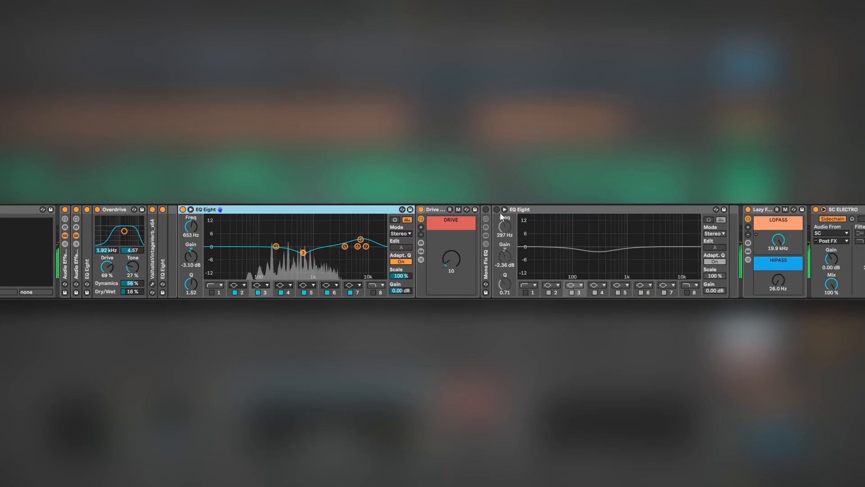
Switch on the Mono Fix EQ rack and unfold it to inspect its band macros and the mid/side EQ Eight inside.
scroll(442, 234, "right", 5)
left_click(273, 209)
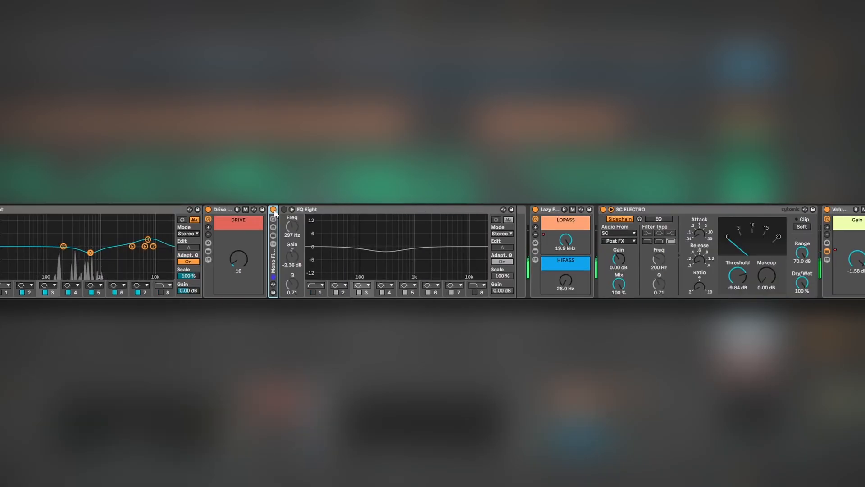
left_click(272, 224)
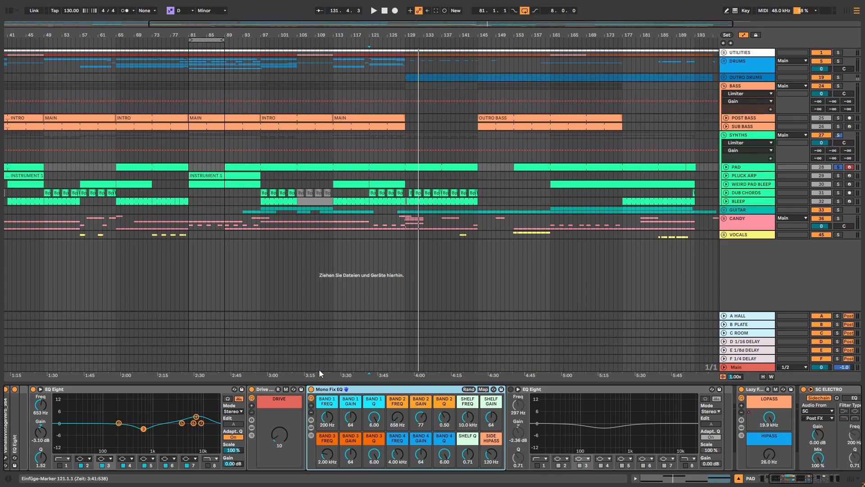
left_click(817, 480)
left_click_drag(818, 481, 649, 479)
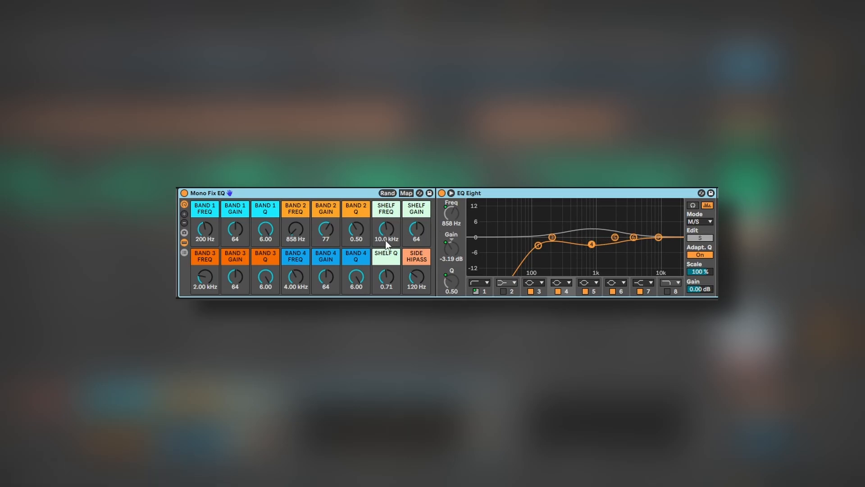
left_click_drag(321, 282, 351, 286)
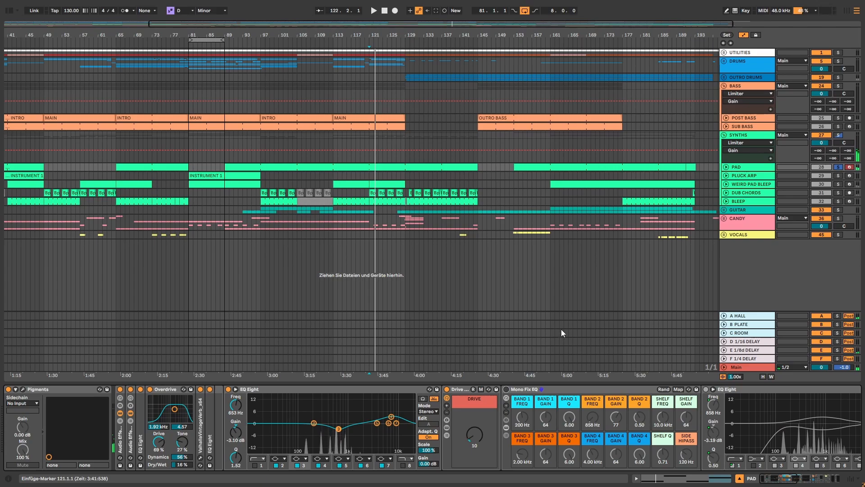
Play the PAD track with Mono Fix EQ bypassed and enabled to compare, and stop playback.
key("space")
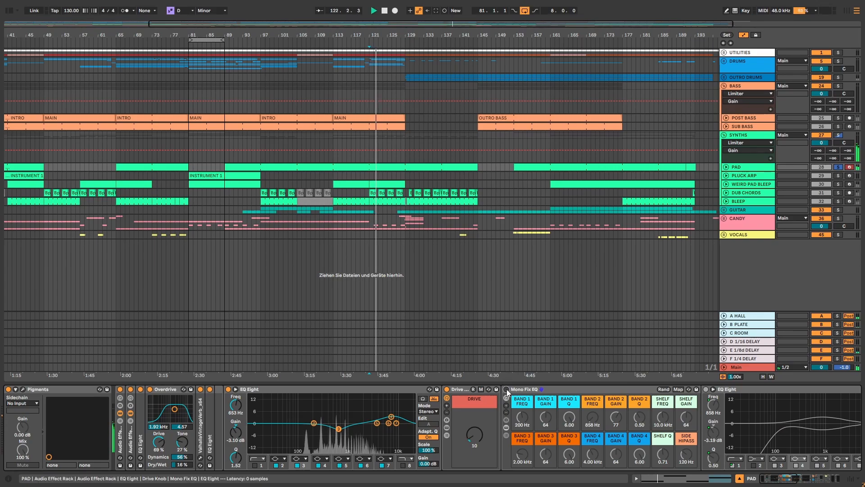
key("space")
left_click(506, 390)
key("space")
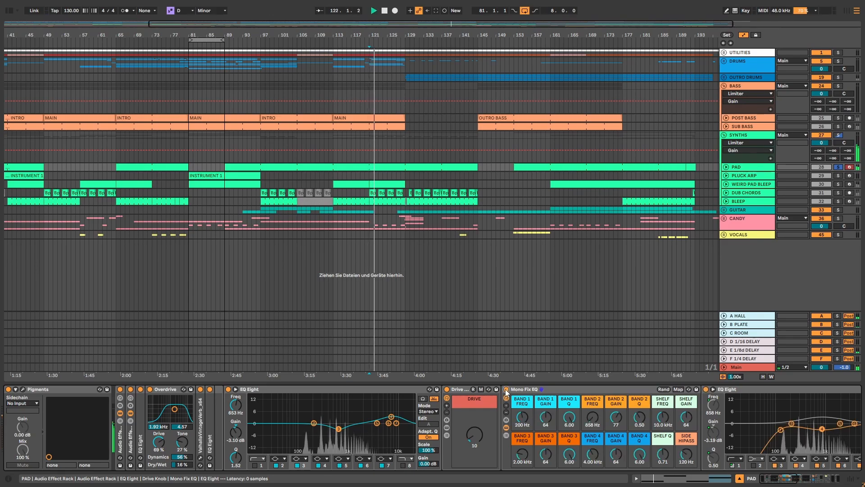
left_click(754, 480)
key("space")
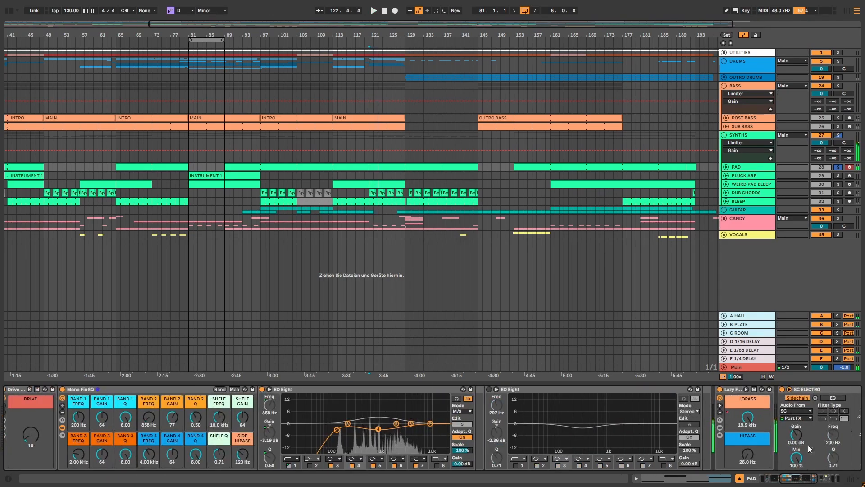
Audition the PAD track in mono through Utility-2, comparing it with Mono Fix EQ bypassed, and return to stereo.
scroll(321, 401, "left", 5)
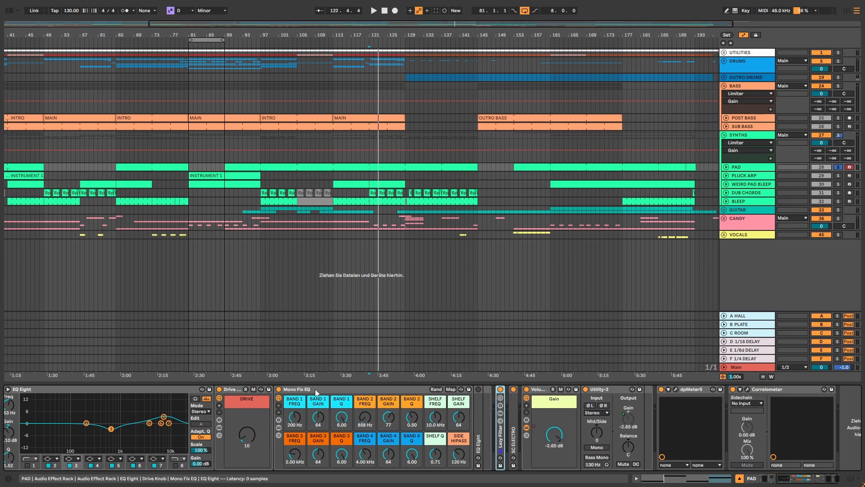
key("space")
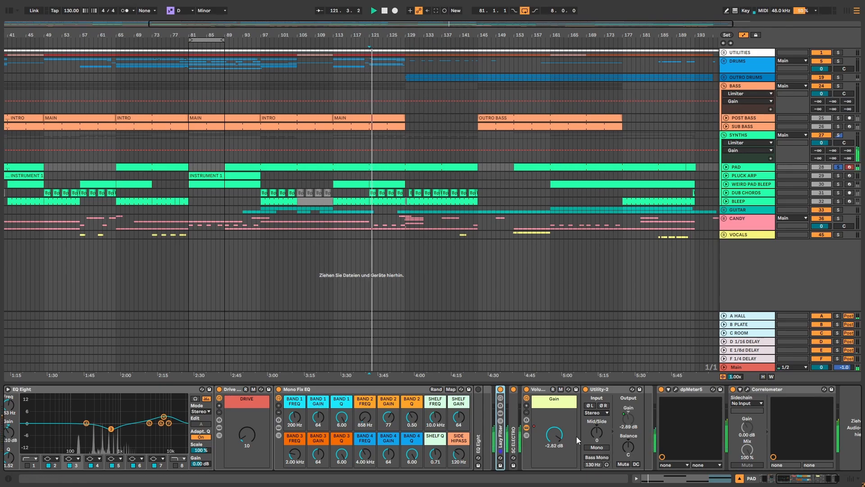
left_click(598, 447)
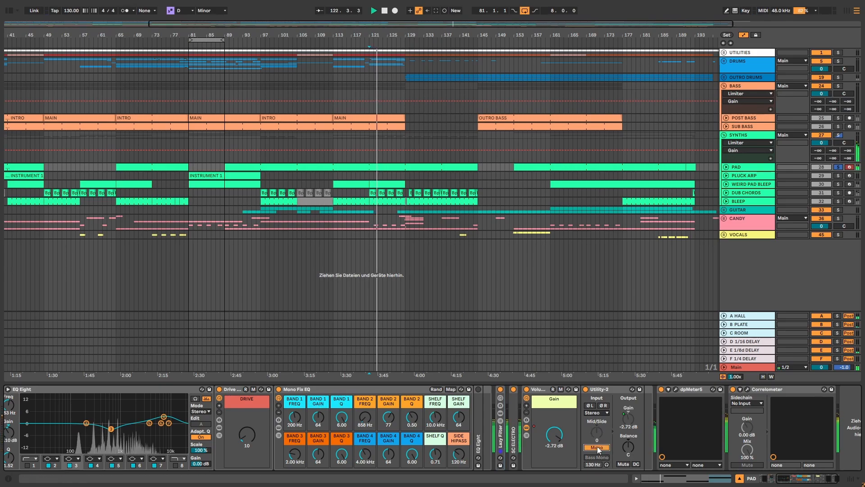
left_click(598, 448)
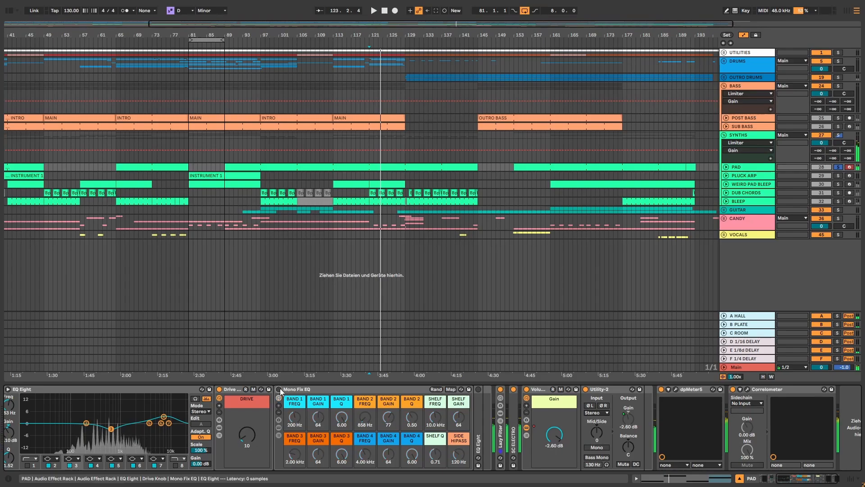
key("space")
left_click(598, 448)
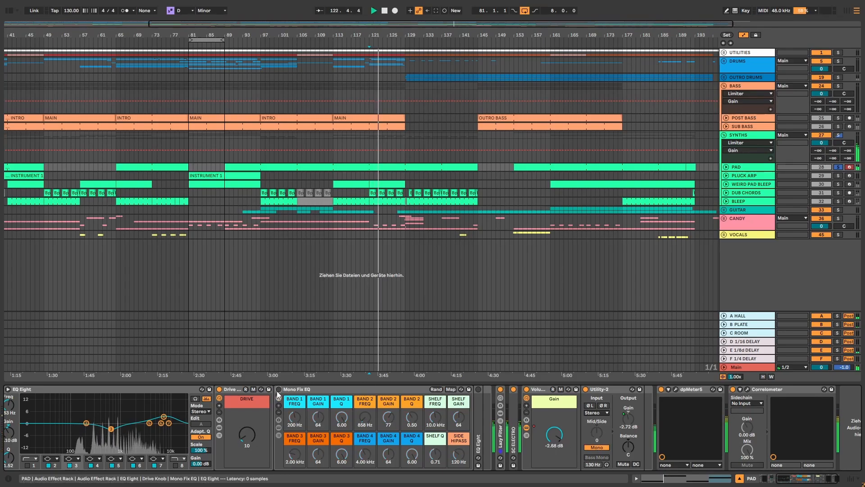
left_click(595, 448)
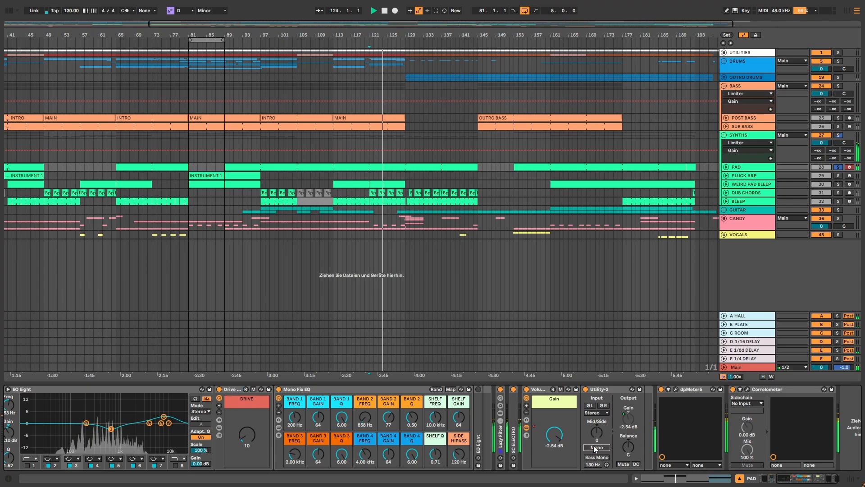
Switch on the EQ Eight after Mono Fix EQ, unfold SC ELECTRO and the Lazy Filter rack, and save the project.
key("ctrl+s")
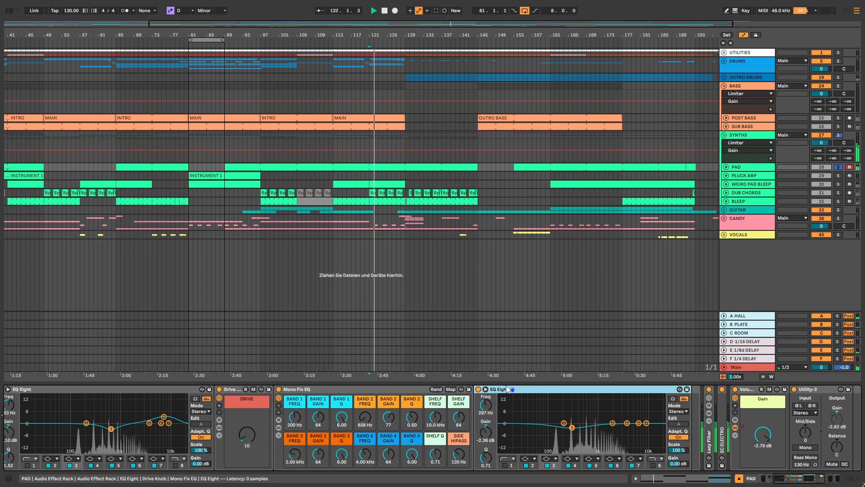
double_click(722, 437)
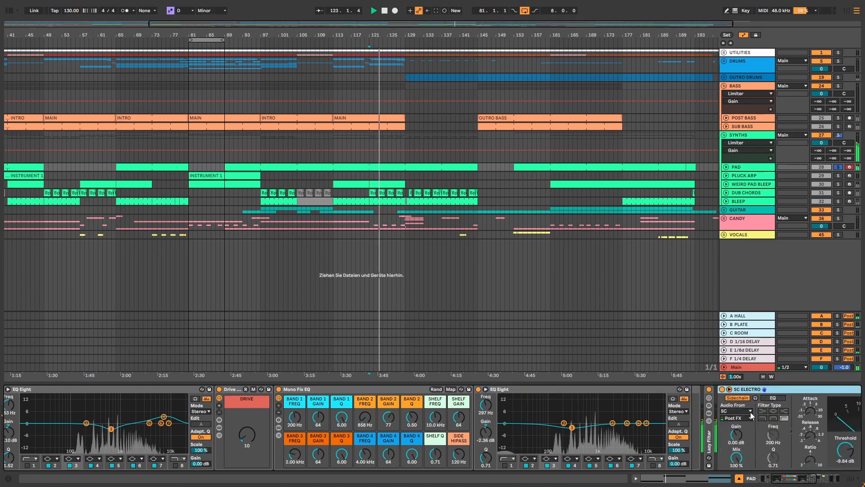
double_click(710, 404)
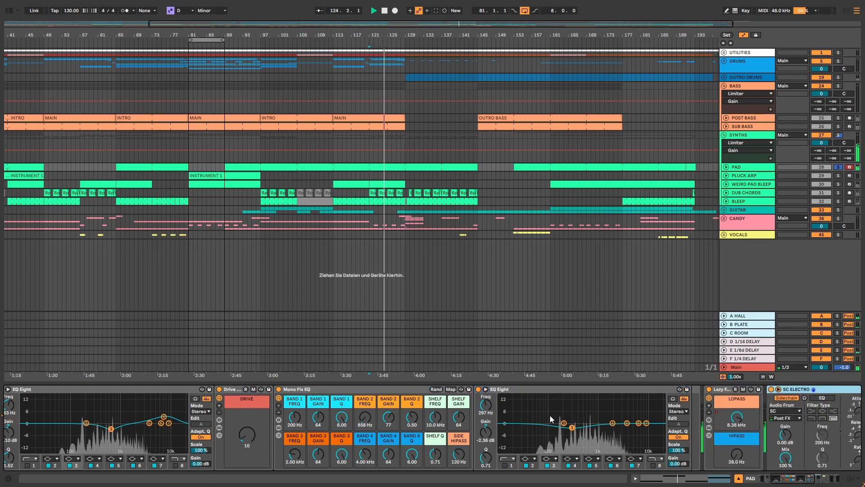
key("super+s")
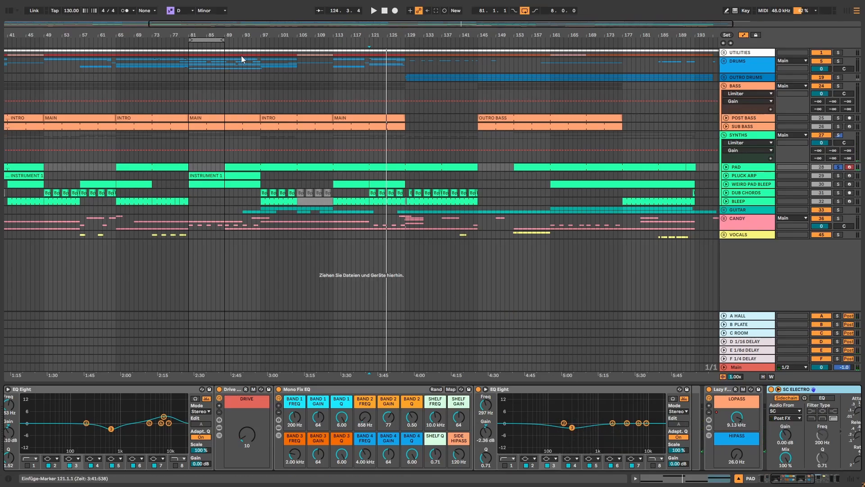
Loop the 16-bar INSTRUMENT 1 clip from bar 81, solo PLUCK ARP instead of PAD, and listen from bar 89.
key("w")
left_click(257, 168)
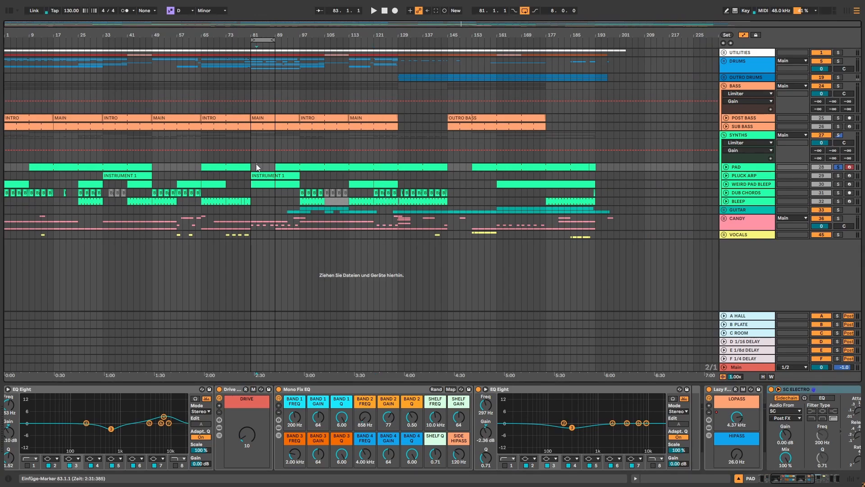
left_click(249, 176)
left_click(281, 192)
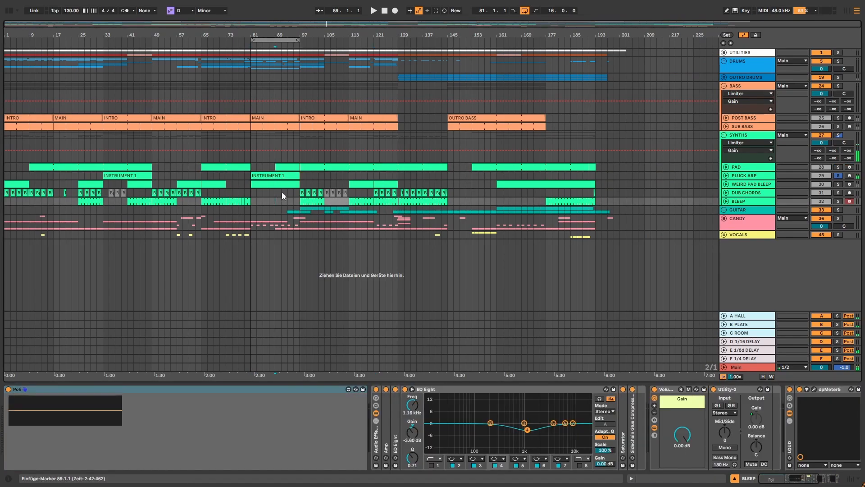
key("space")
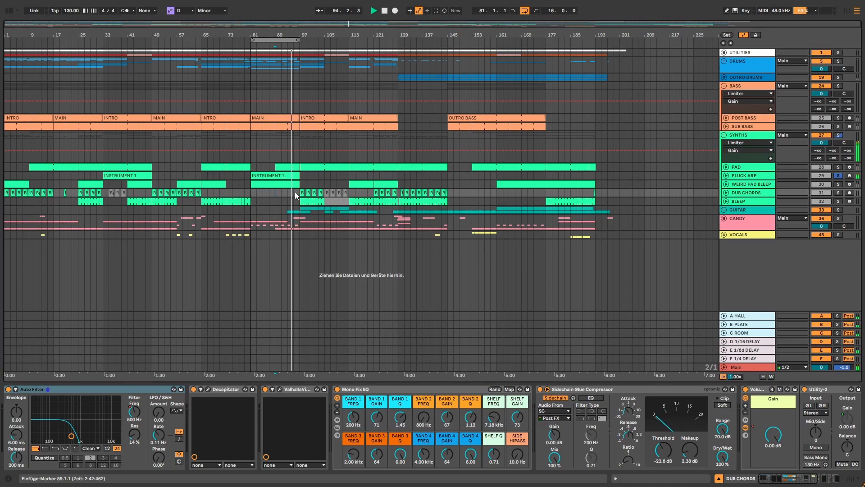
key("space")
Show the PLUCK ARP device chain and inspect the Piano Upright and Techno Plucks chains of its Instrument Rack.
left_click(756, 177)
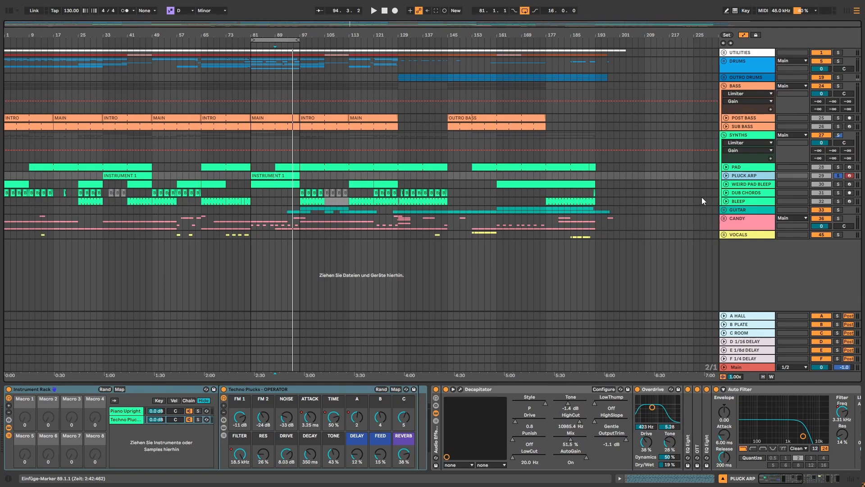
left_click(124, 411)
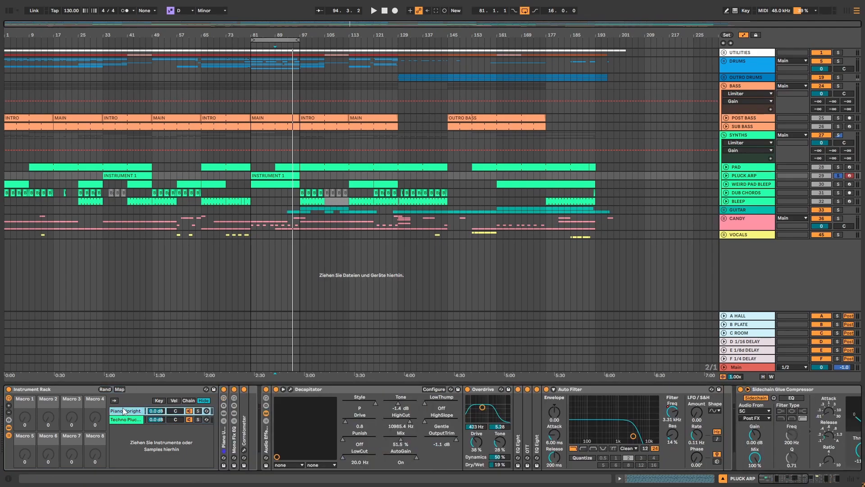
left_click(123, 420)
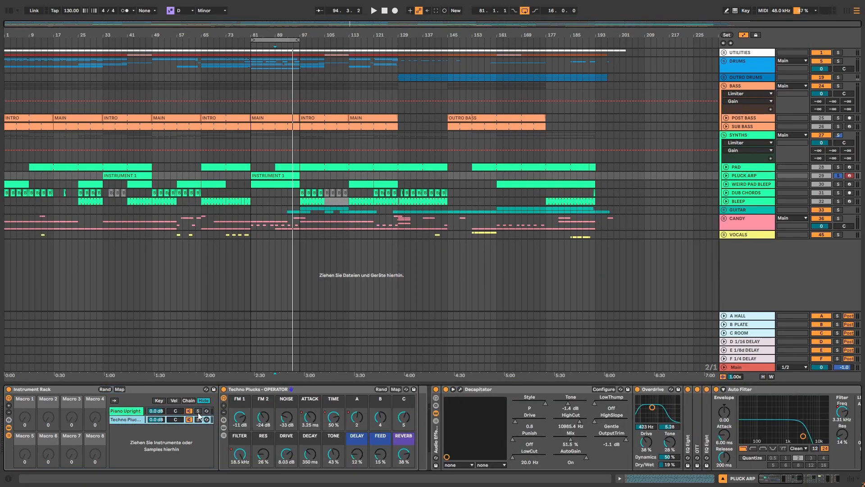
left_click(265, 391)
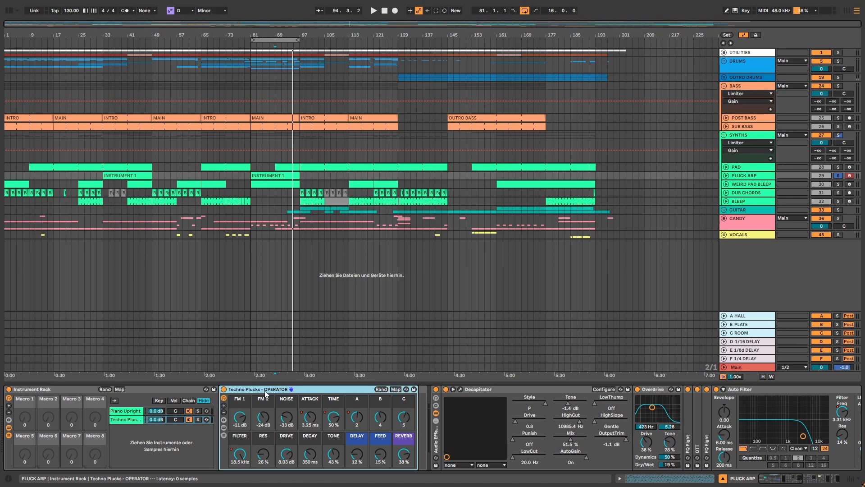
left_click(128, 413)
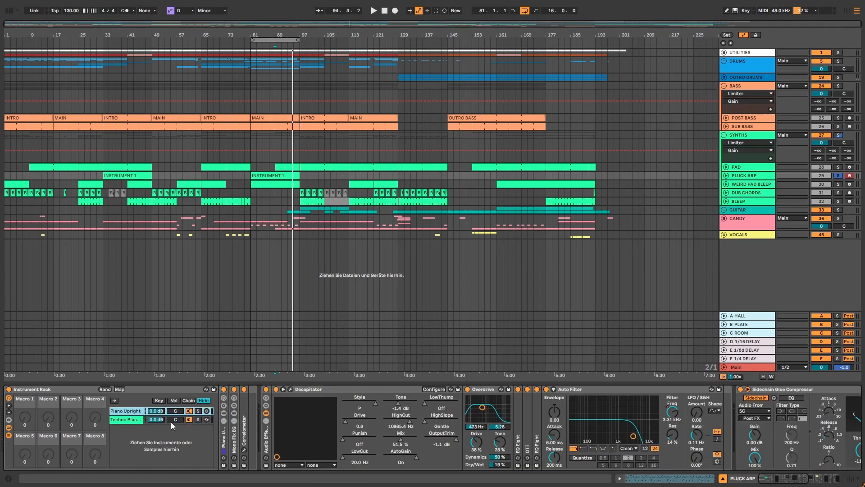
Unfold the Piano Upright rack and compare PLUCK ARP during playback with its Audio Effect Rack bypassed and switched back on.
left_click(224, 397)
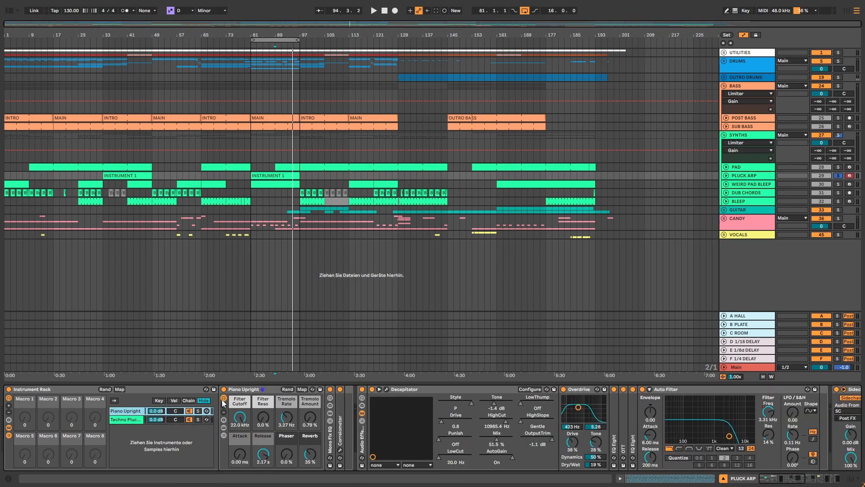
left_click(362, 388)
key("space")
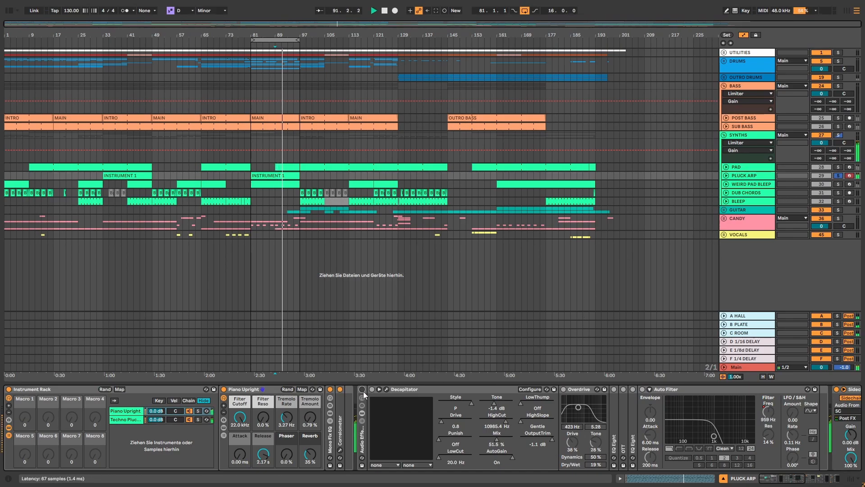
left_click(362, 389)
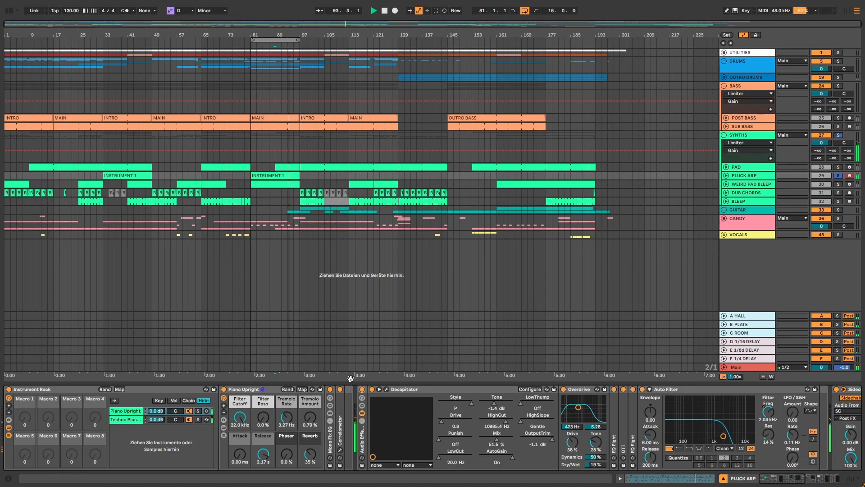
Unfold the PLUCK ARP track to examine its automation lanes for filter, gain, attack, delay send and hall send.
left_click(726, 175)
scroll(441, 243, "down", 2)
scroll(442, 243, "down", 1)
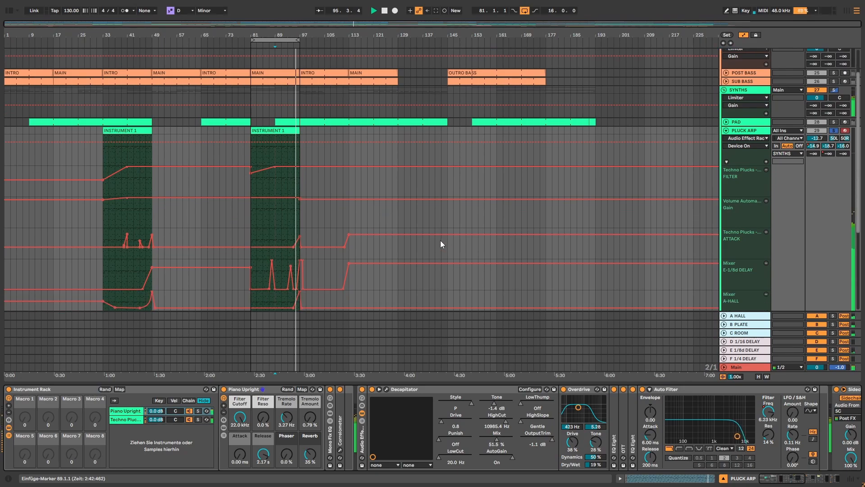
Reveal the devices inside the Techno Plucks rack, loop eight bars from bar 41, and return to the PLUCK ARP device chain.
left_click(224, 427)
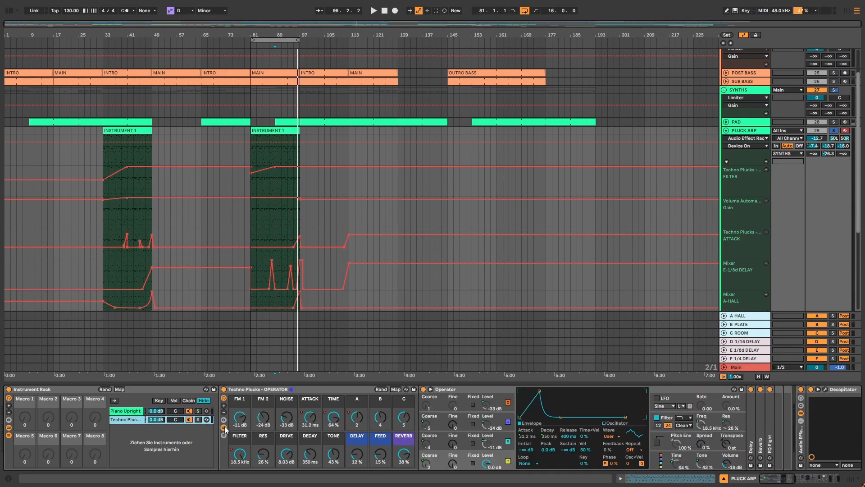
left_click(132, 88)
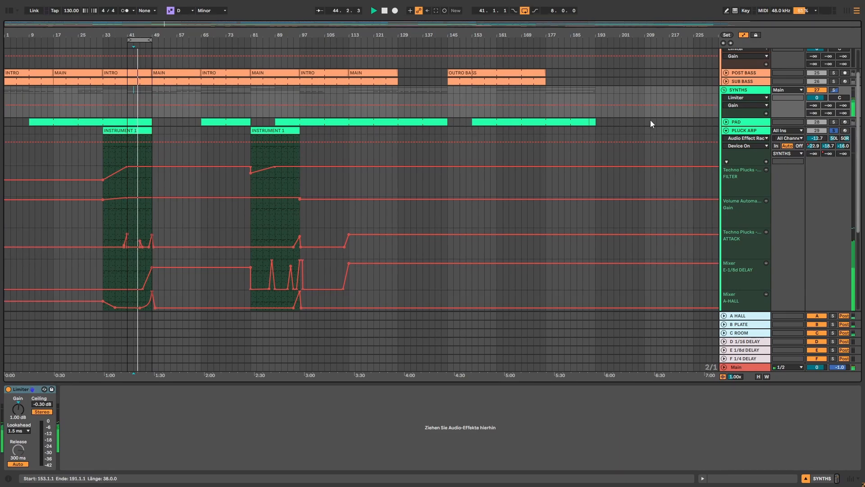
left_click(741, 131)
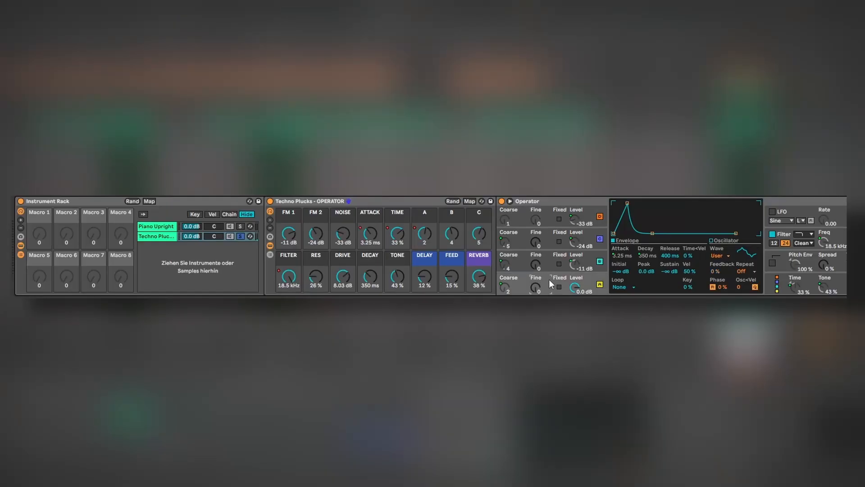
Inspect the oscillator settings and the global routing section of the Operator in the Techno Plucks rack.
scroll(548, 279, "right", 5)
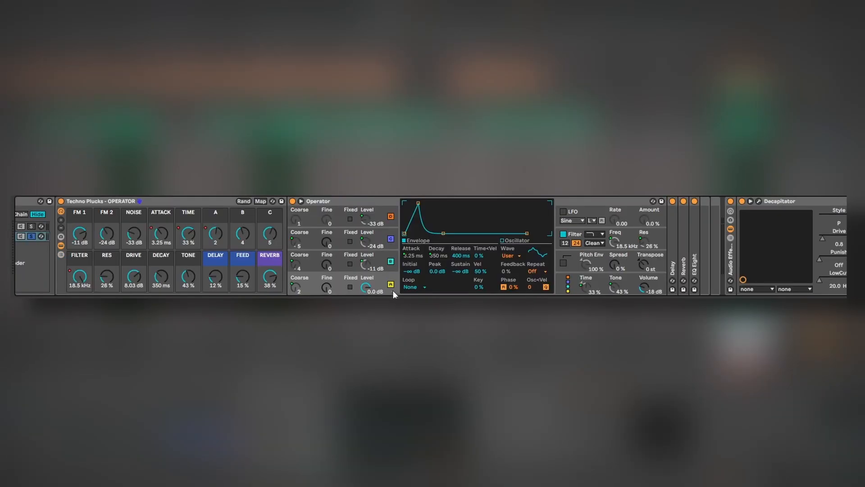
left_click(340, 215)
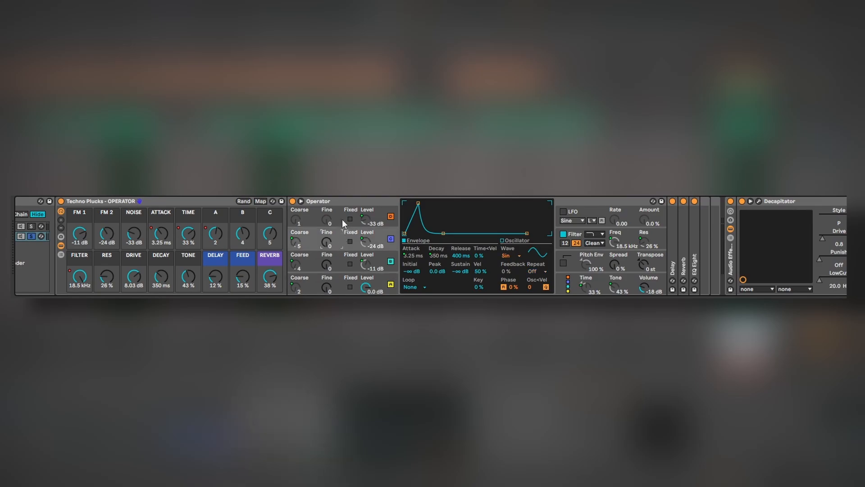
left_click(569, 279)
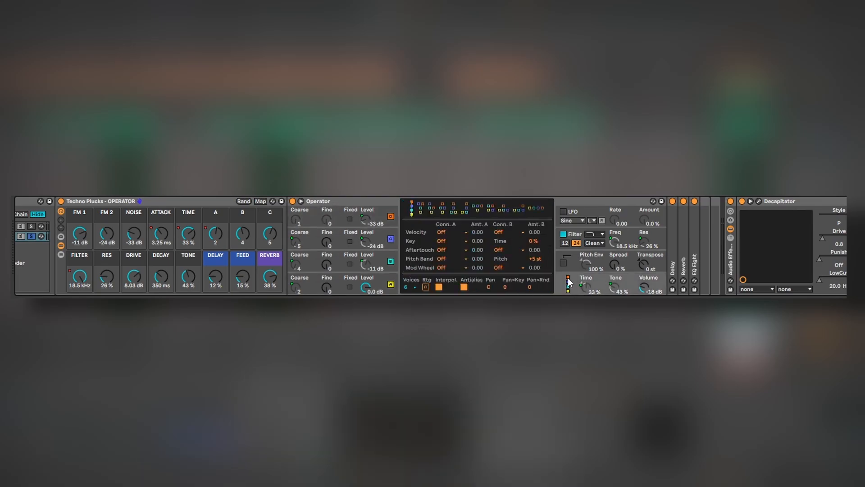
left_click(390, 261)
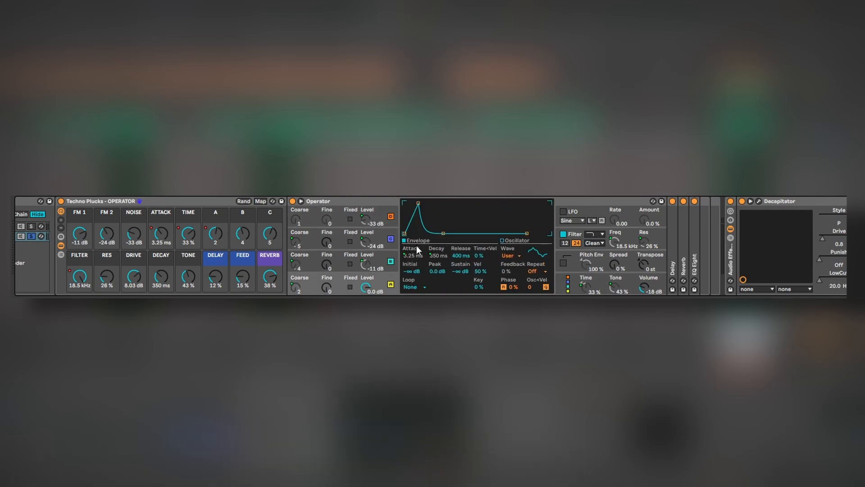
Inspect the waveforms of Operator's oscillators A to D and the Delay effect in the Techno Plucks rack.
left_click(502, 240)
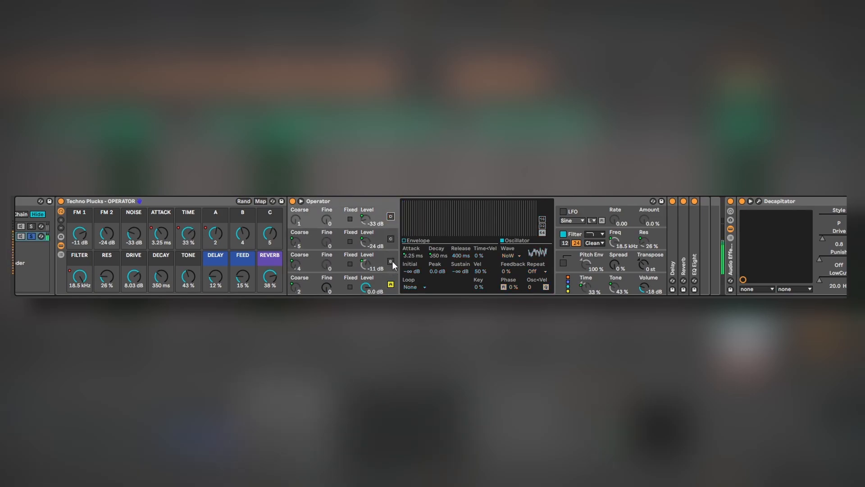
left_click(391, 261)
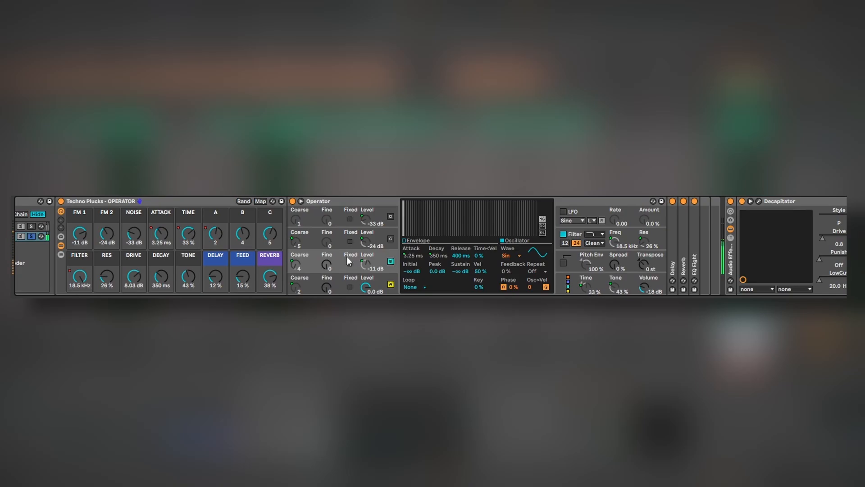
left_click(390, 239)
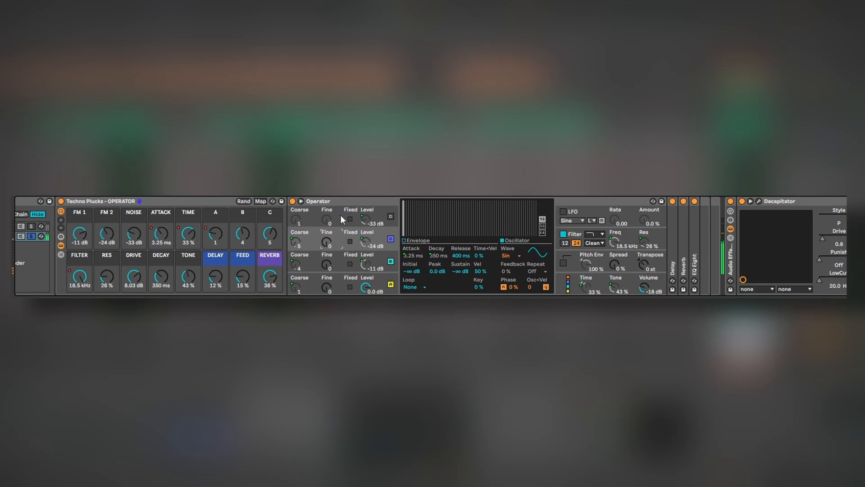
left_click(391, 216)
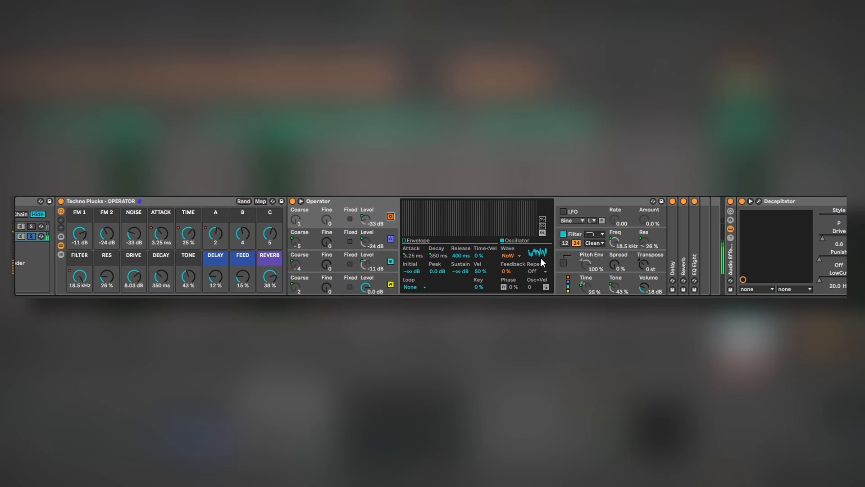
double_click(672, 229)
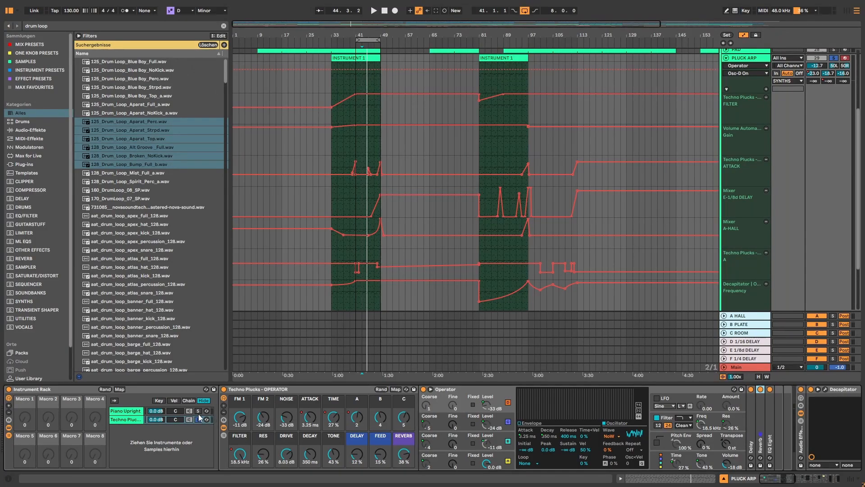
Solo the Piano Upright chain in the Instrument Rack and start playback.
left_click(143, 412)
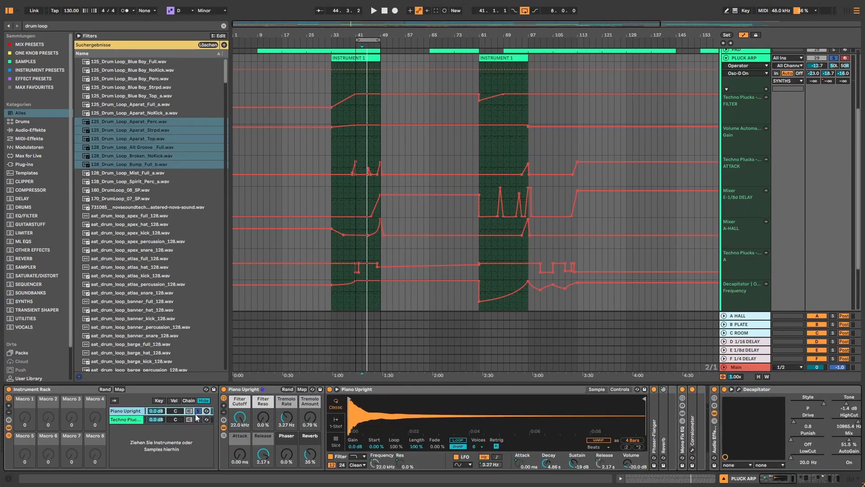
left_click(198, 411)
key("space")
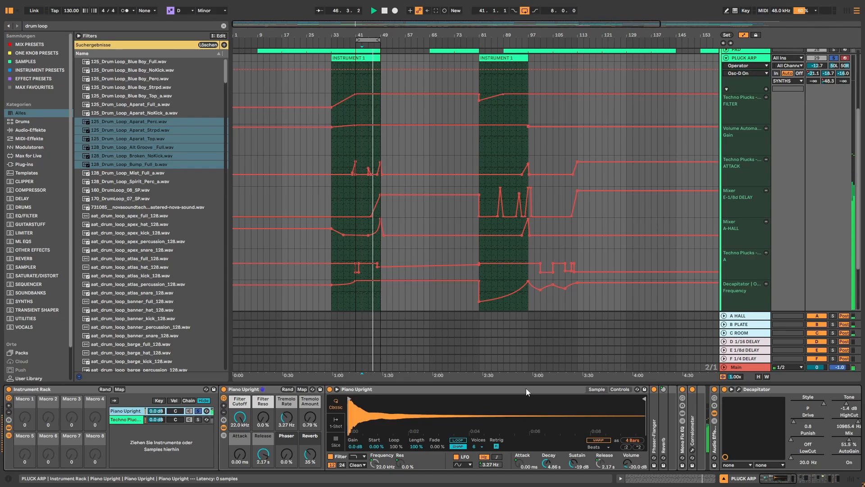
Check the Mono Fix EQ device and toggle the Audio Effect Rack to compare the piano's sound during playback.
left_click(682, 398)
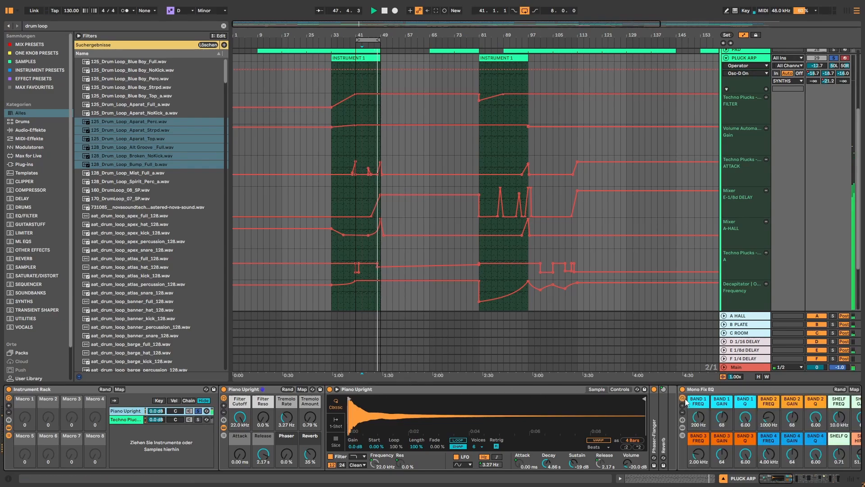
left_click(794, 480)
double_click(486, 389)
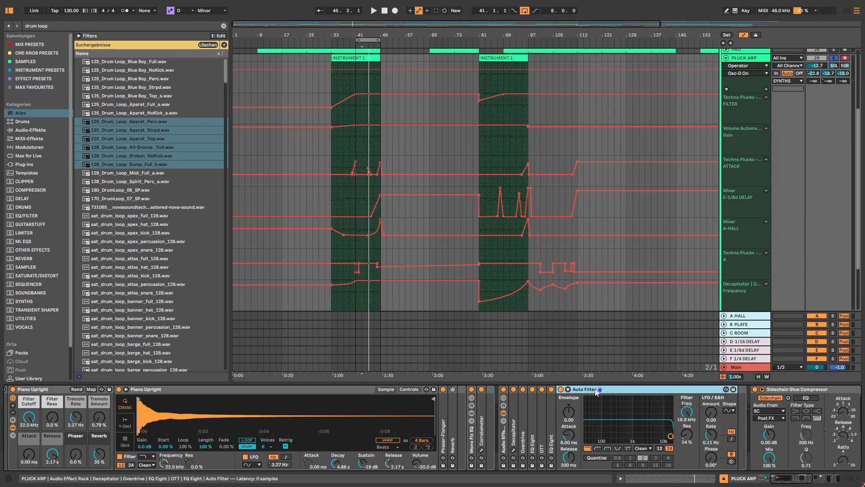
key("space")
left_click(401, 393)
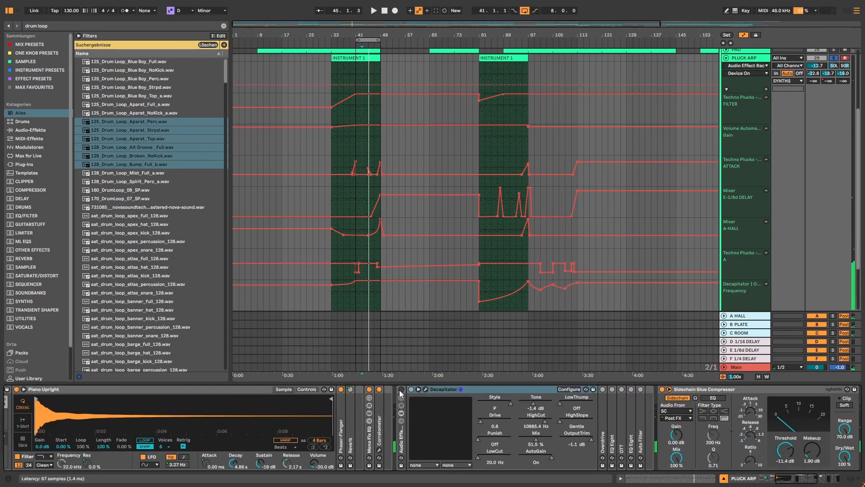
key("space")
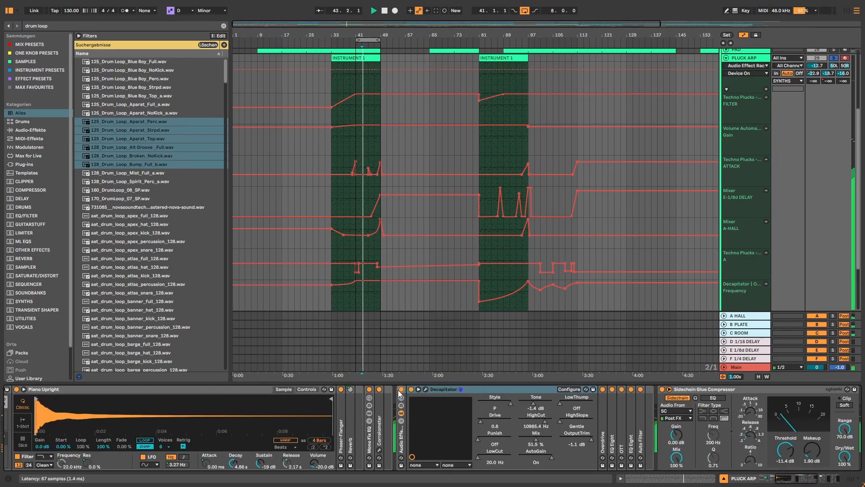
Open the Decapitator plug-in window, and switch on and expand Overdrive and the EQ Eight after it.
left_click(425, 388)
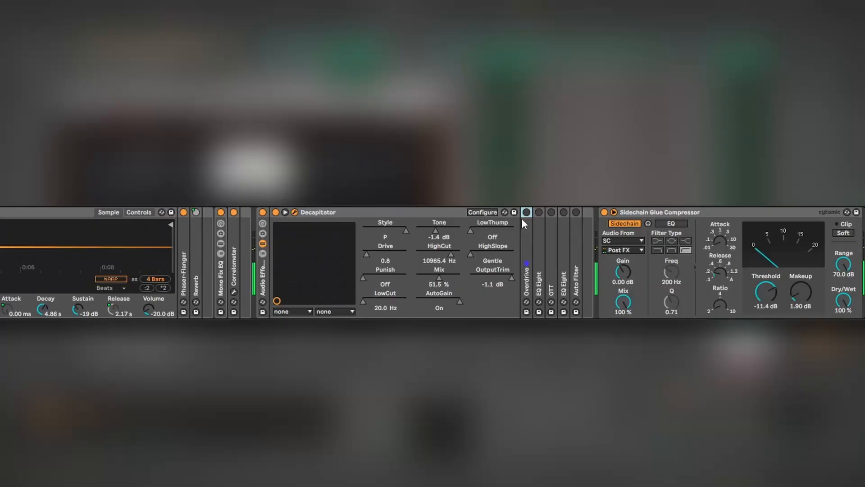
double_click(526, 231)
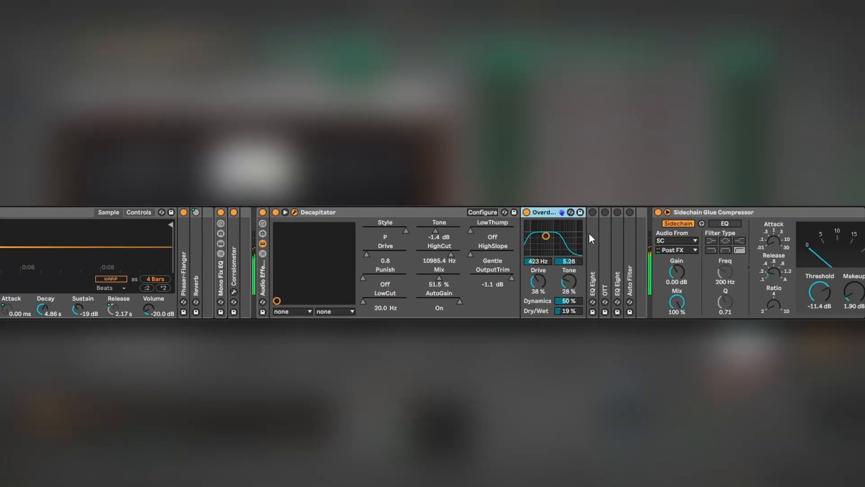
double_click(595, 212)
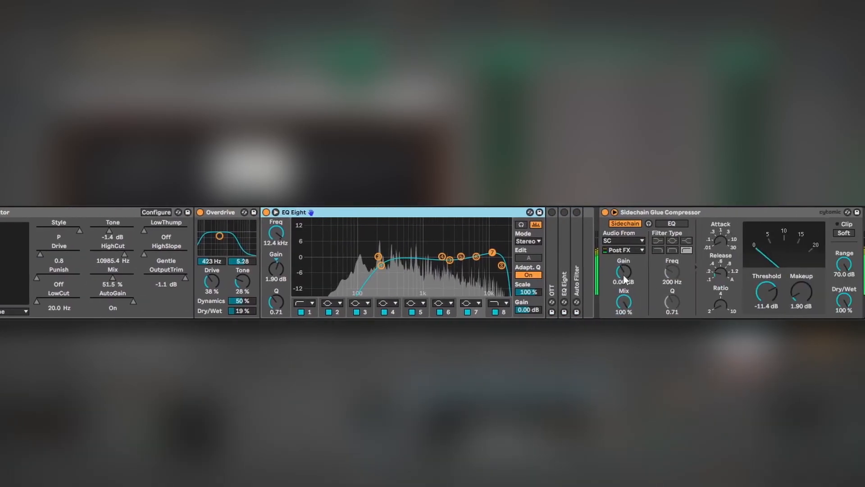
Expand the OTT device in the effect rack and switch it on.
double_click(553, 237)
left_click(552, 212)
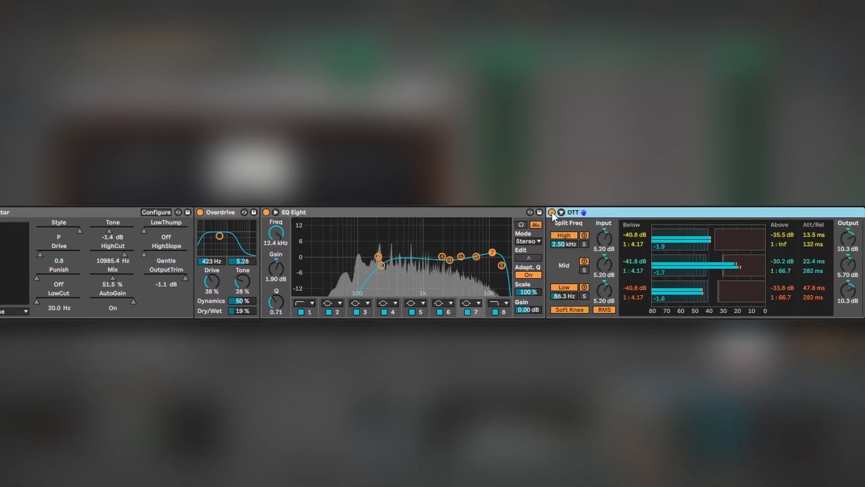
scroll(634, 237, "right", 6)
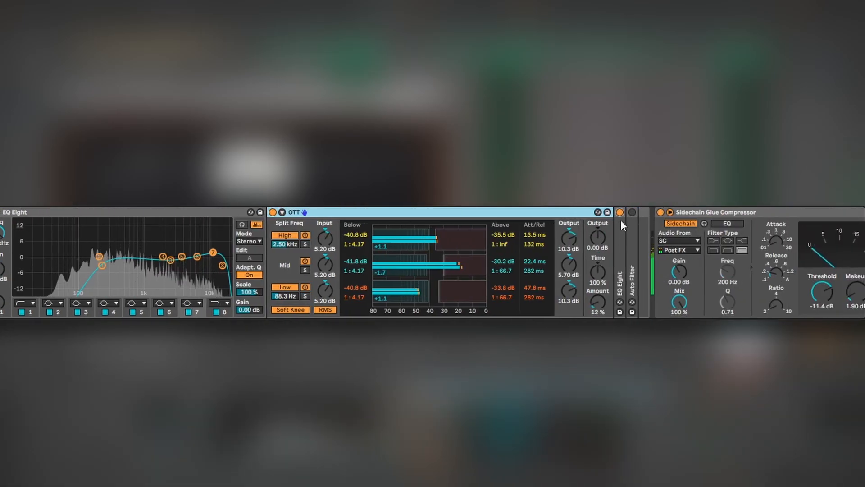
Expand the EQ Eight after OTT, and switch on and expand the Auto Filter.
double_click(620, 220)
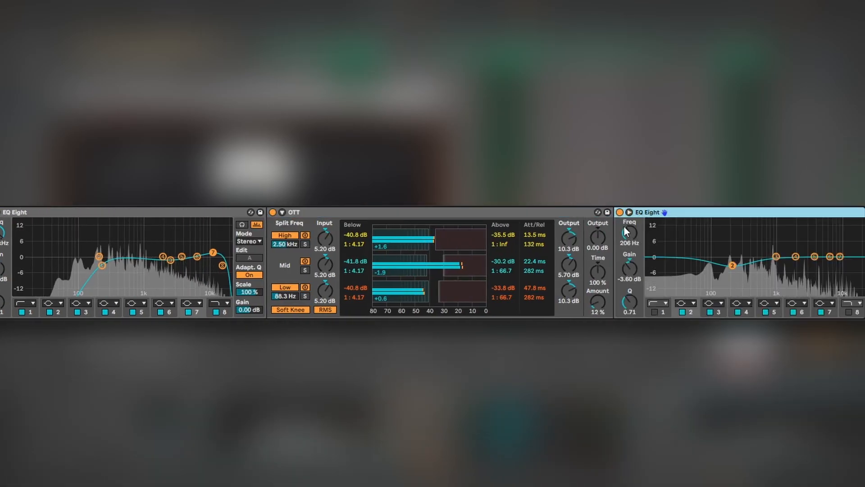
scroll(667, 222, "right", 5)
left_click(668, 212)
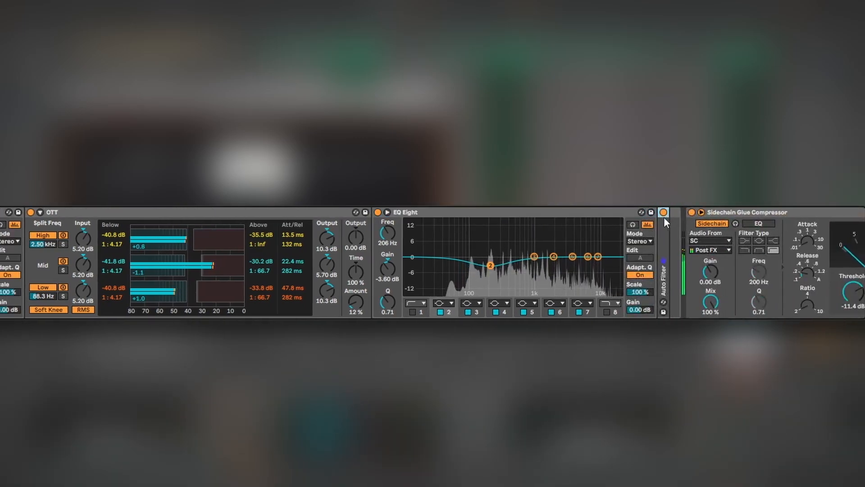
double_click(660, 229)
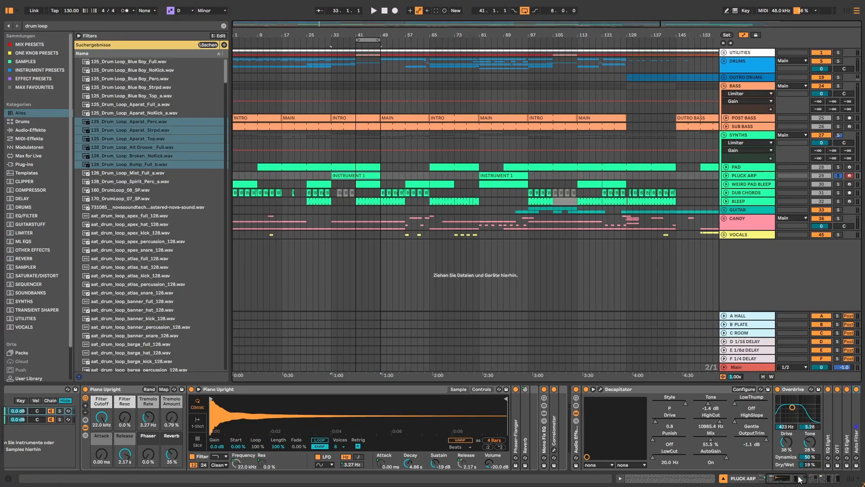
Unfold the PLUCK ARP track and examine the notes of its first INSTRUMENT 1 clip in an enlarged piano roll.
left_click_drag(799, 479, 786, 479)
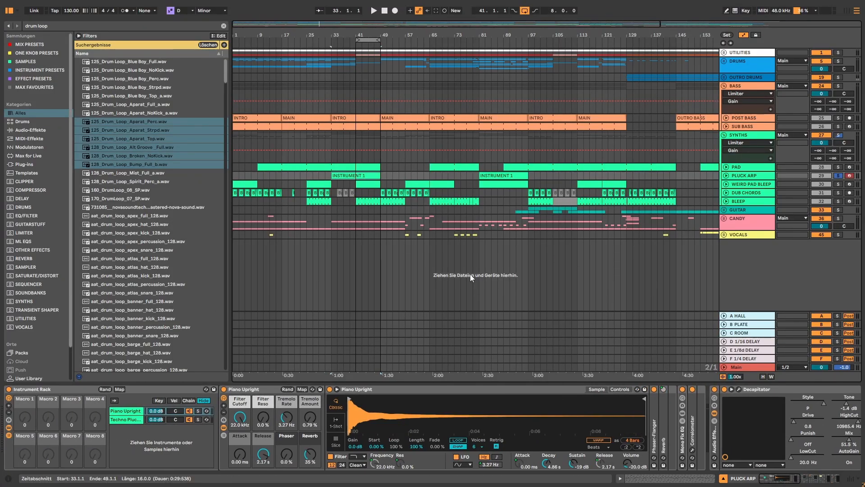
left_click(726, 175)
left_click(371, 176)
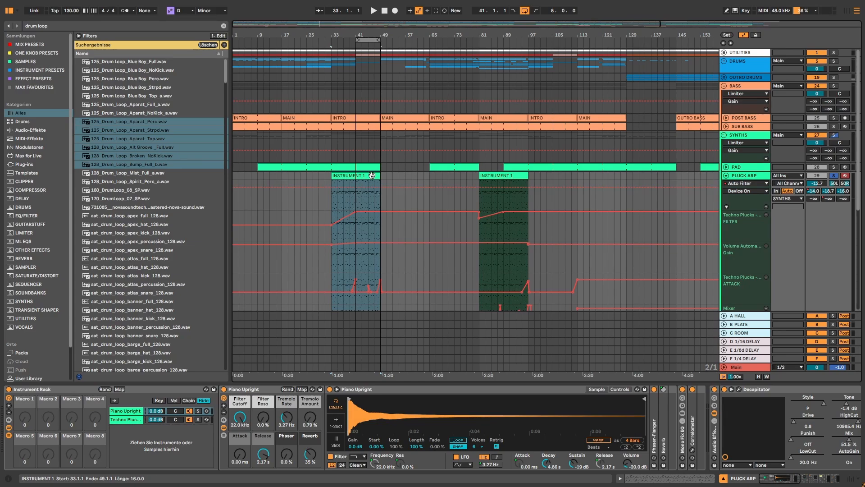
key("shift+Tab")
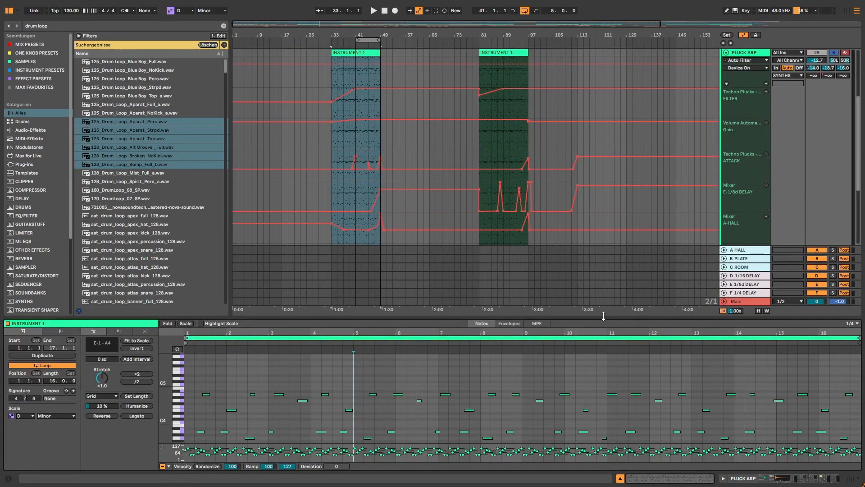
left_click_drag(603, 316, 613, 36)
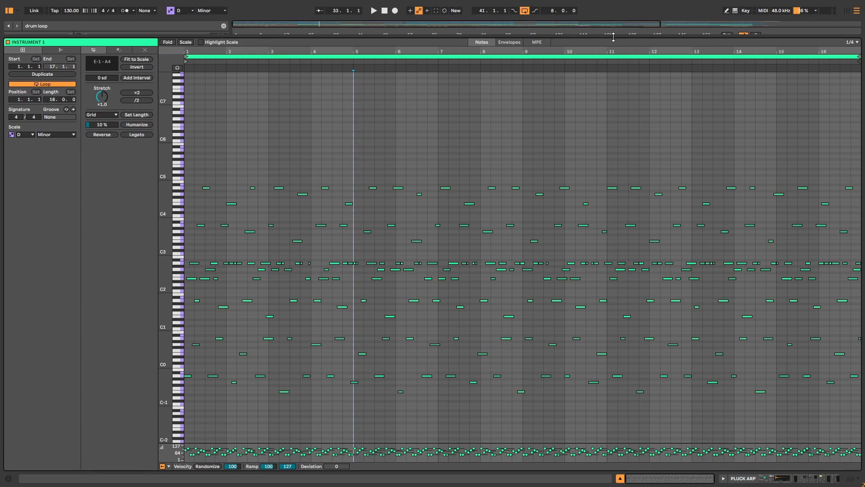
left_click_drag(614, 36, 624, 383)
key("shift+Tab")
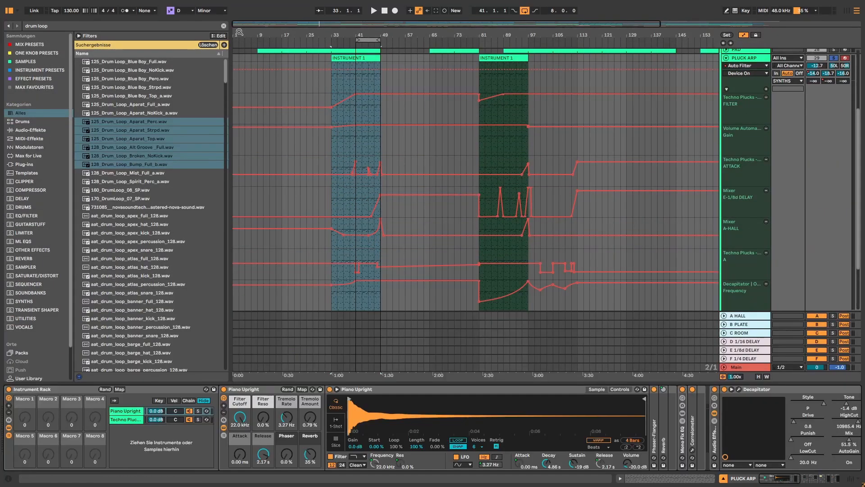
Clear the browser search and add Melodic Steps from the SEQUENCER collection in front of the PLUCK ARP Instrument Rack.
left_click(221, 27)
left_click(224, 26)
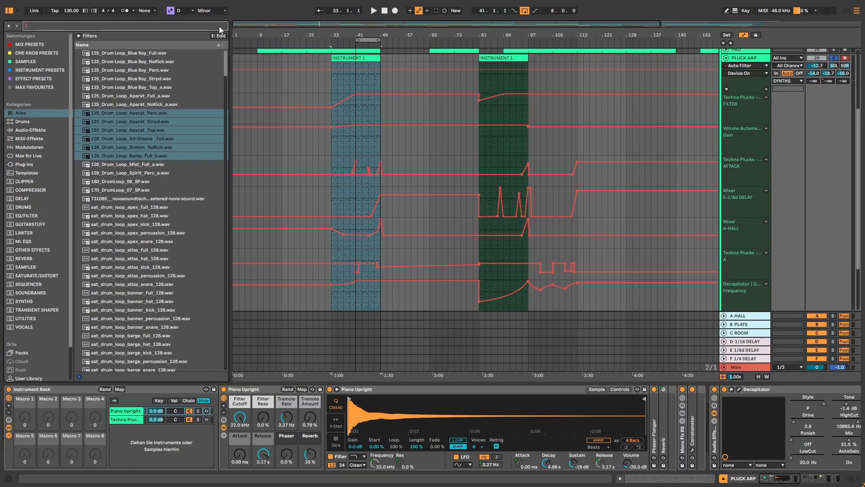
left_click(28, 284)
left_click_drag(107, 61, 52, 394)
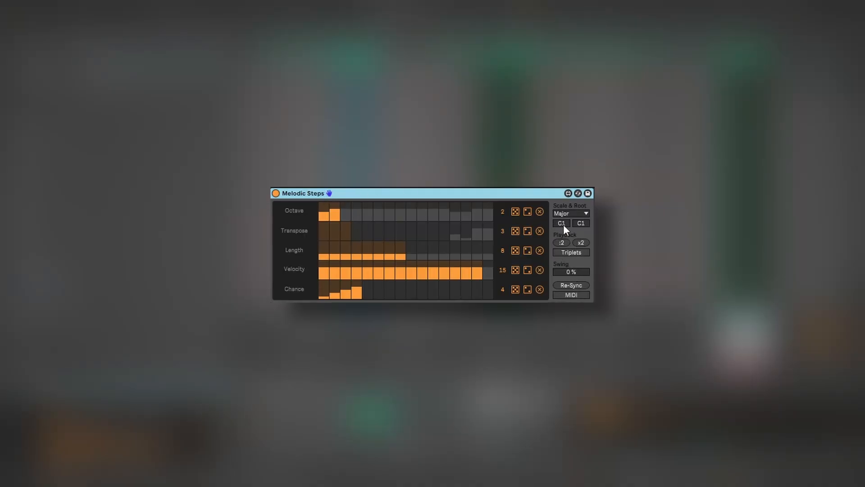
Set the Octave, Transpose, Length, Velocity and Chance step counts to 8, 9, 12, 13 and 10, and draw some Transpose steps.
left_click_drag(503, 211, 503, 284)
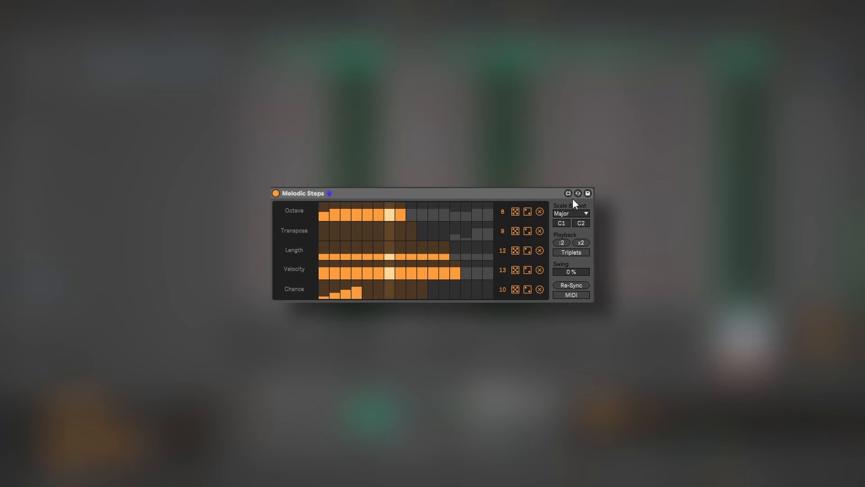
left_click_drag(332, 231, 387, 226)
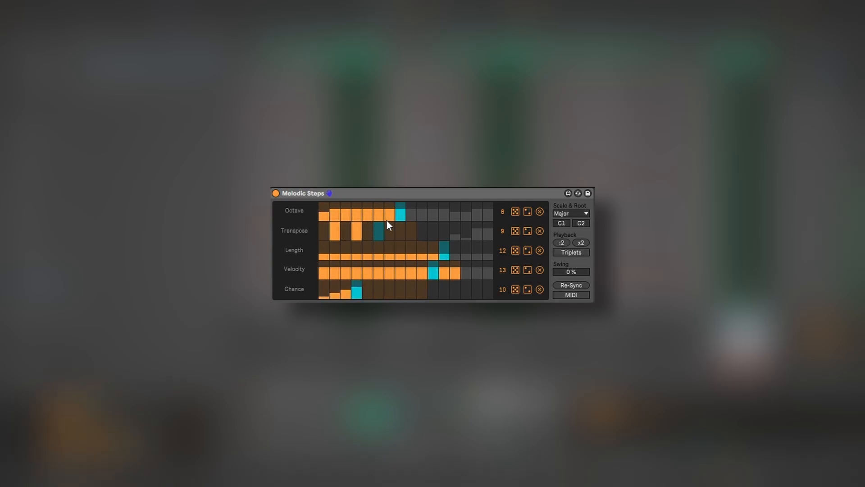
Randomize the Transpose, Octave and Length rows of Melodic Steps and speed up its playback with x2.
left_click(516, 230)
left_click(515, 212)
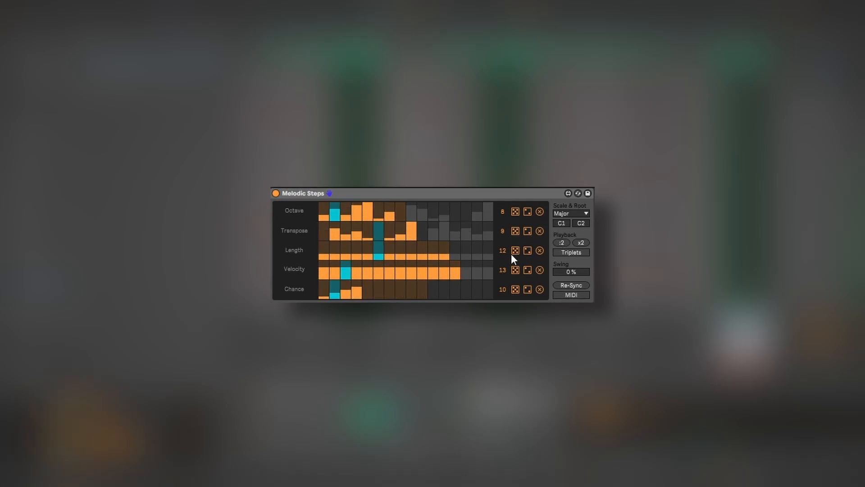
left_click(515, 250)
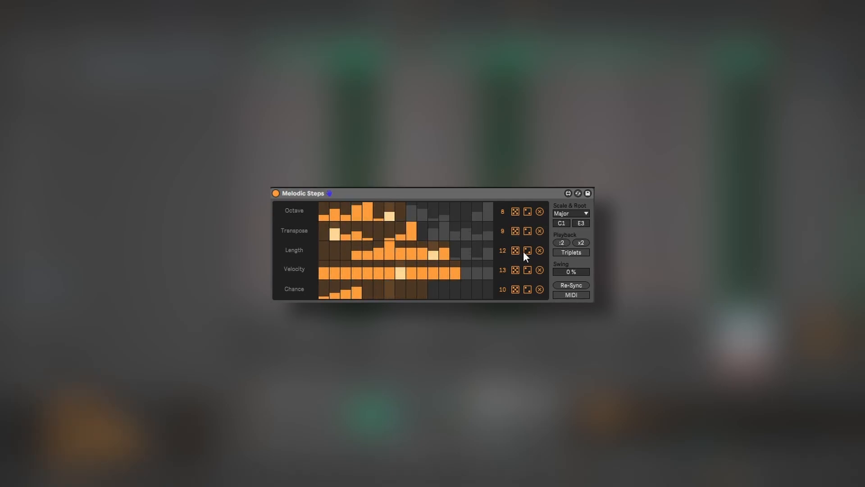
left_click(581, 243)
left_click(579, 245)
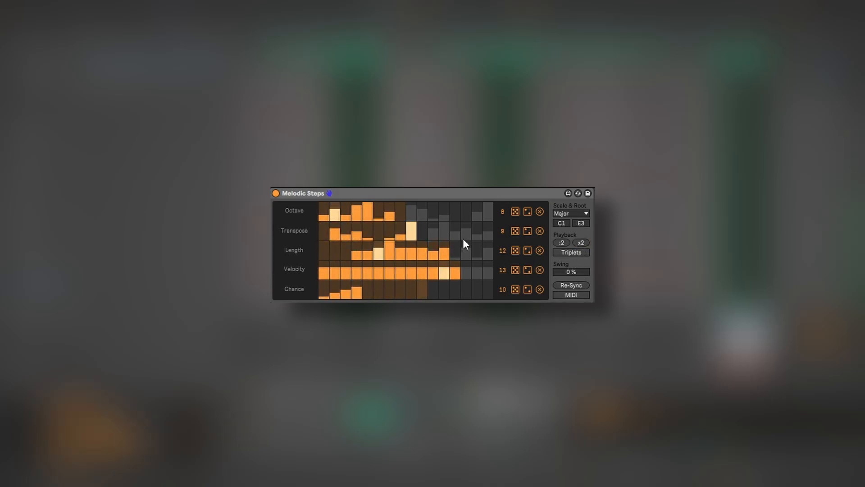
Set the Melodic Steps root note to C3 and its scale to Minor.
left_click_drag(579, 224, 583, 215)
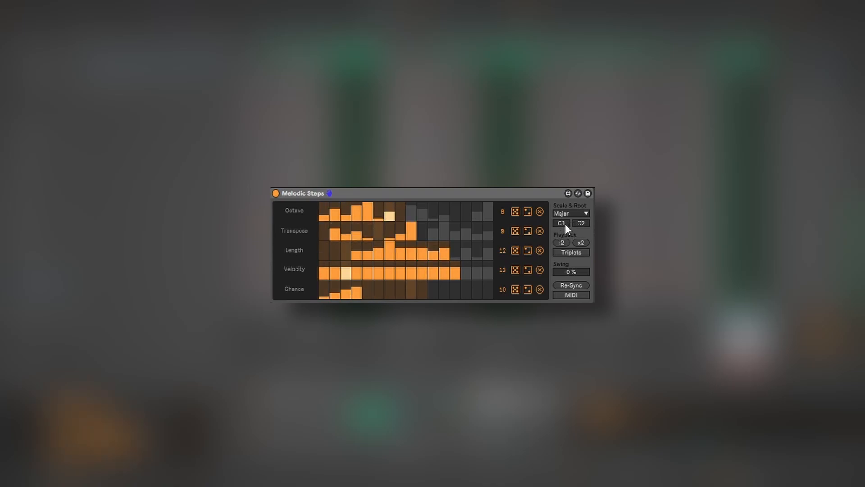
left_click_drag(563, 223, 564, 214)
left_click(575, 214)
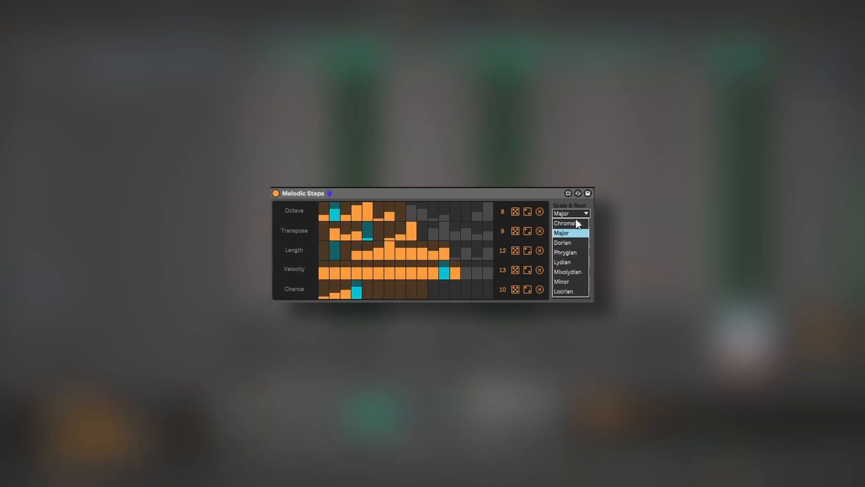
left_click(564, 280)
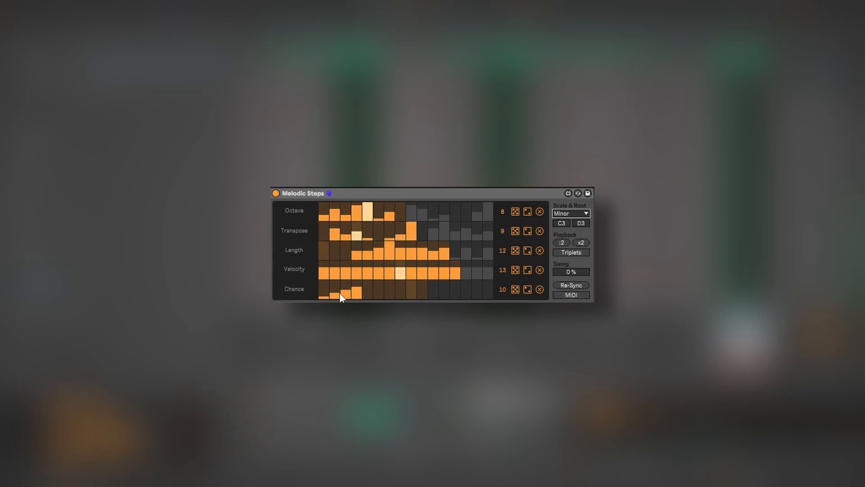
Redraw the Chance row with high values across its ten steps and lower Velocity steps 7 and 8 to zero.
mouse_move(339, 293)
left_mouse_down()
mouse_move(333, 282)
mouse_move(407, 293)
mouse_move(385, 293)
left_mouse_up()
left_click(385, 293)
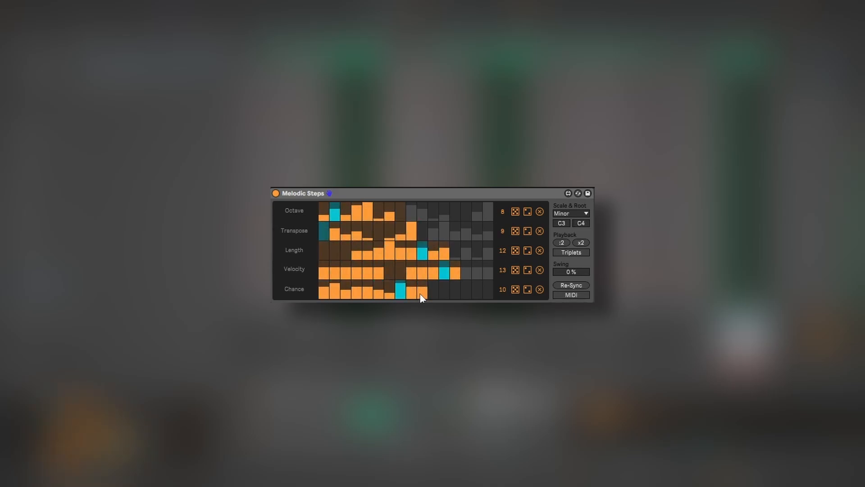
left_click(453, 268)
left_click(379, 193)
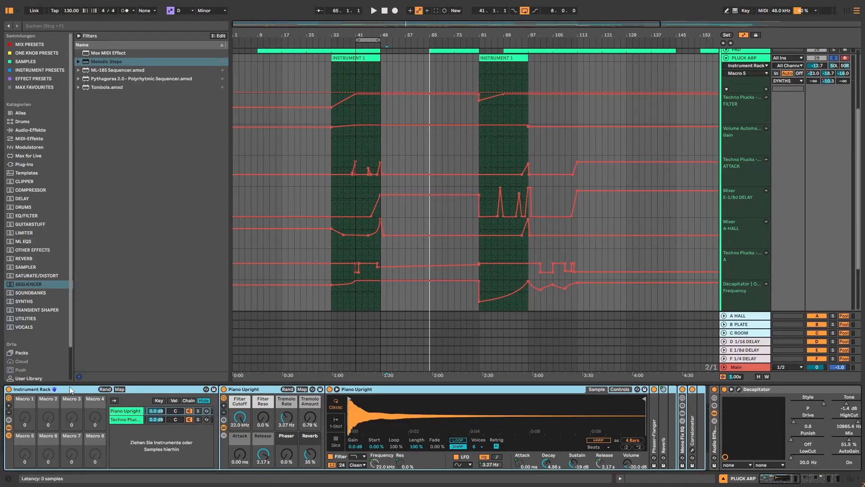
Play the section from bar 41 with WEIRD PAD BLEEP soloed and select that track.
scroll(813, 103, "down", 2)
left_click(365, 250)
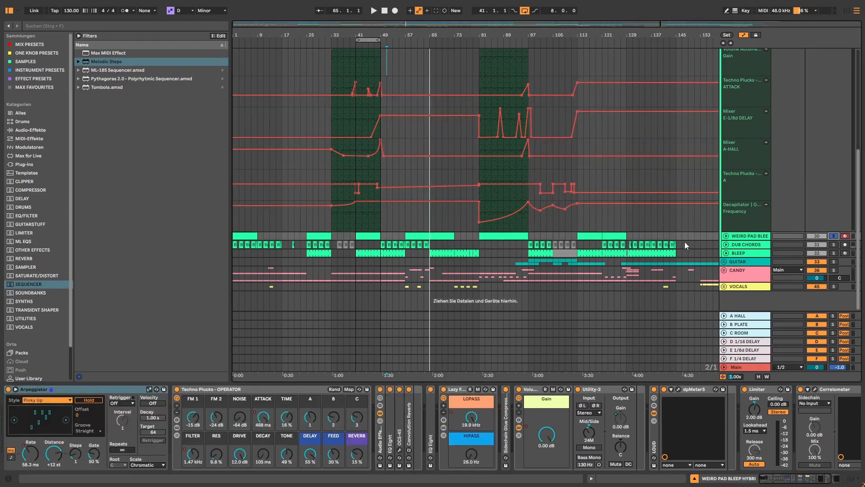
left_click(365, 245)
key("space")
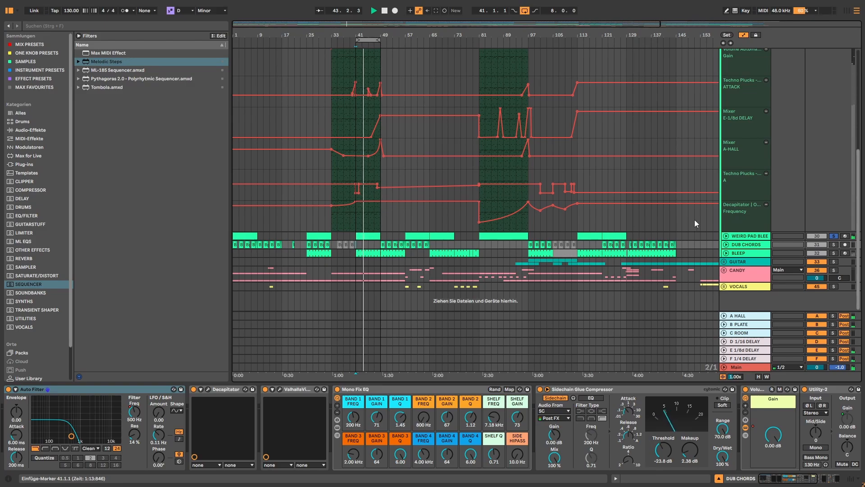
left_click(741, 238)
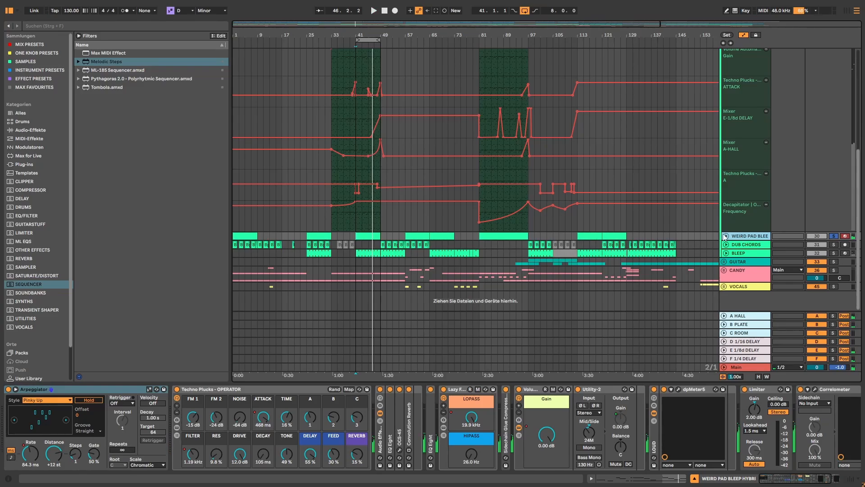
Unfold the WEIRD PAD BLEEP track with its automation lanes and play its clip from bar 121.
left_click(726, 236)
scroll(617, 238, "down", 5)
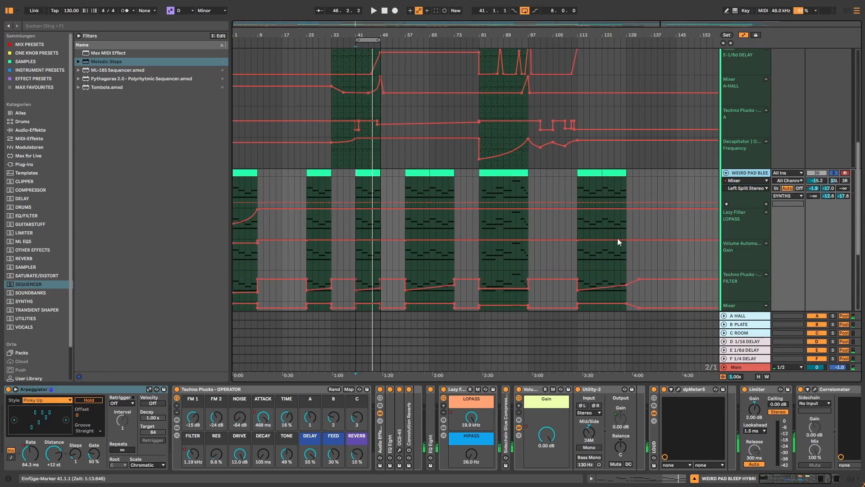
scroll(604, 220, "up", 1)
left_click(602, 232)
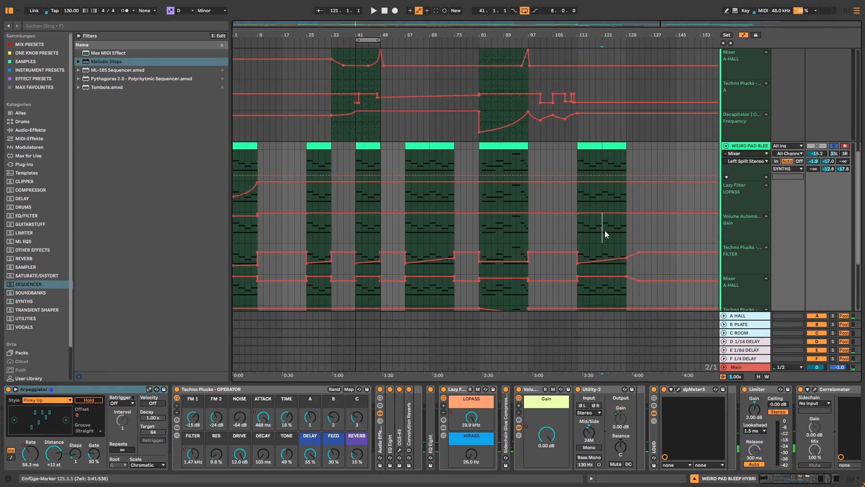
key("space")
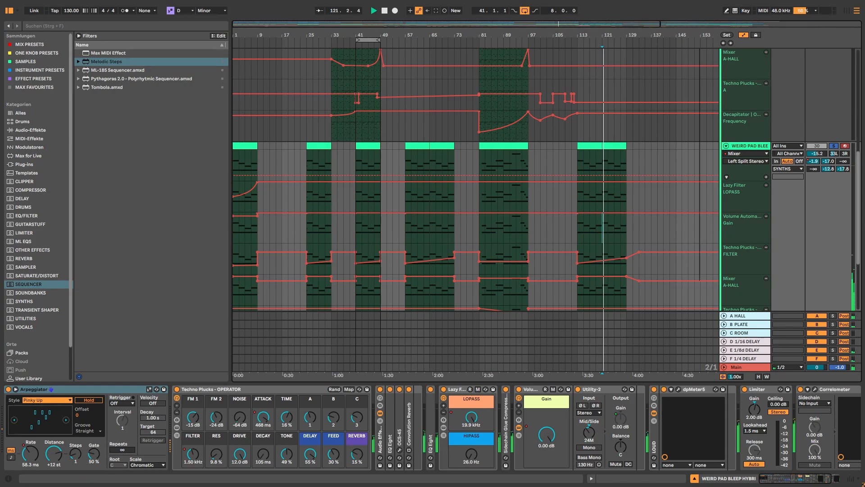
Audition the outro clip of WEIRD PAD BLEEP from bar 173 and from bar 183.
key("minus")
left_click(595, 198)
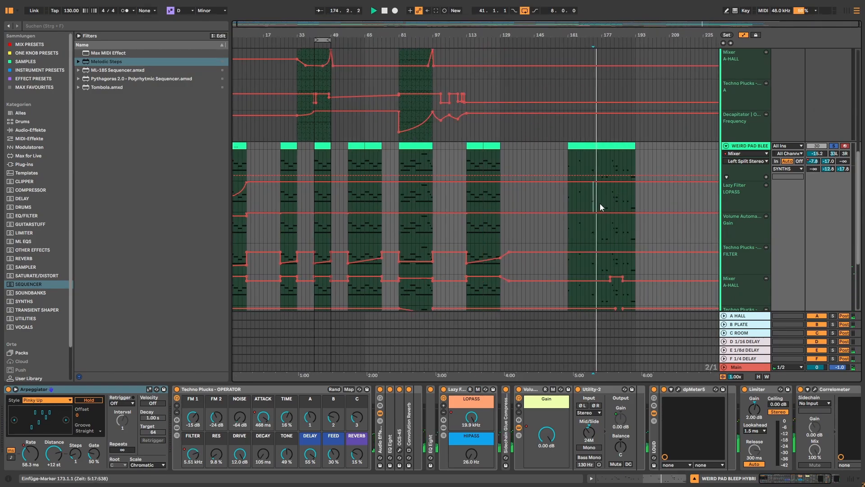
left_click(603, 206)
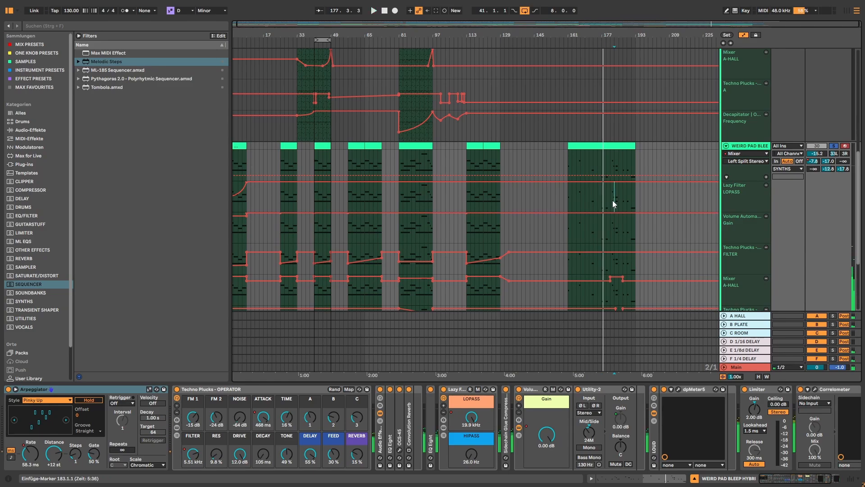
left_click(614, 201)
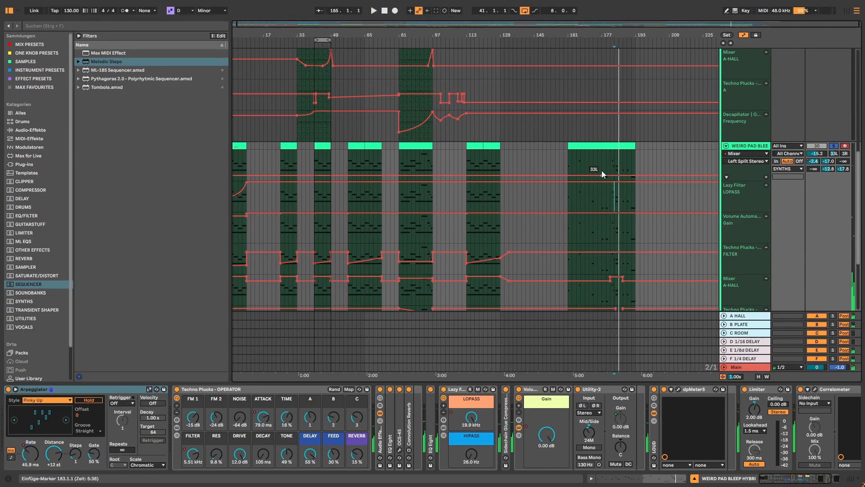
key("space")
Turn off the WEIRD PAD BLEEP solo and play its outro clip in the full mix from the clip start and from bar 181.
left_click(609, 146)
scroll(609, 147, "up", 10)
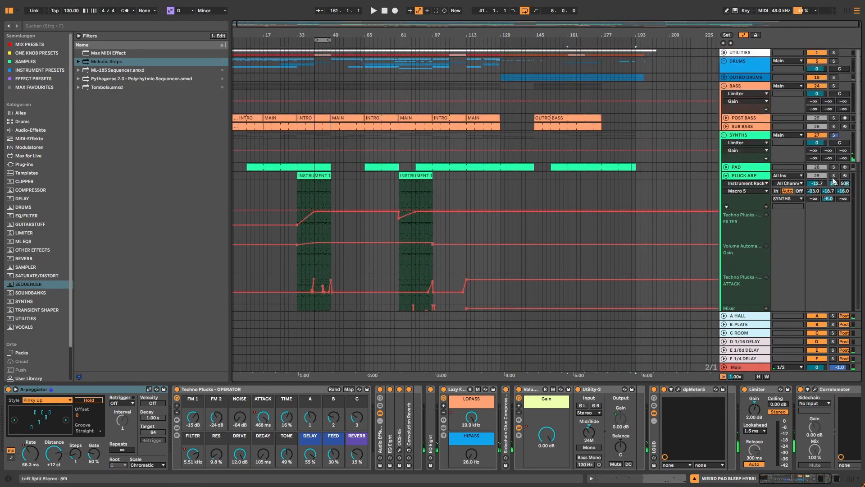
scroll(833, 140, "down", 8)
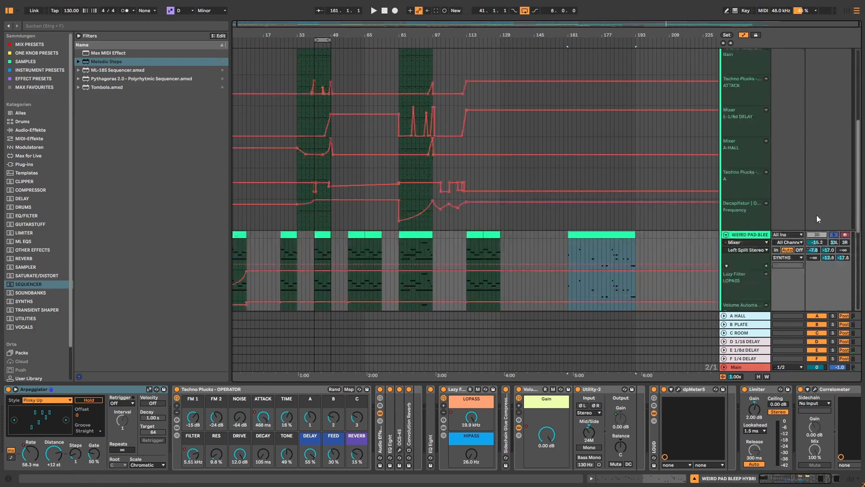
key("space")
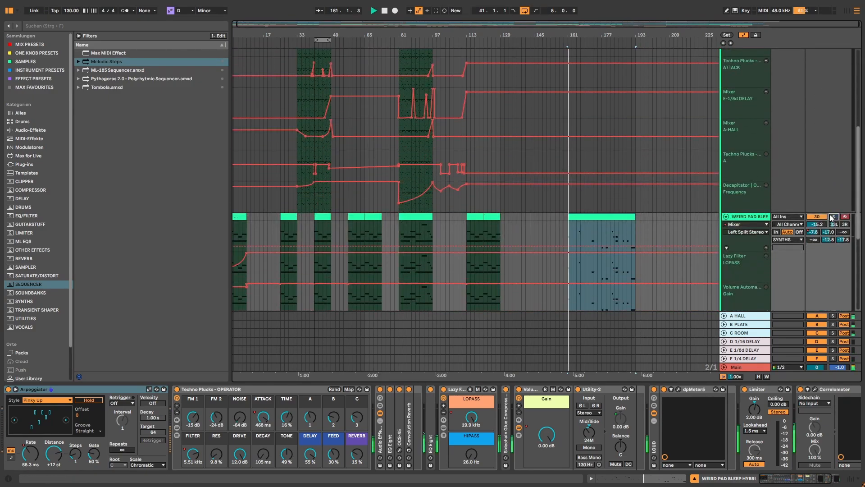
left_click(609, 233)
key("space")
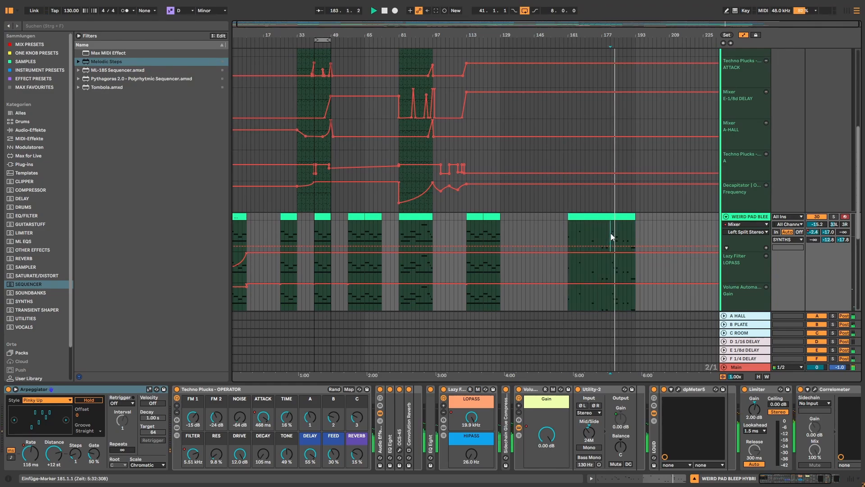
key("space")
Solo WEIRD PAD BLEEP again and play its clip from bar 25.
scroll(648, 222, "down", 5)
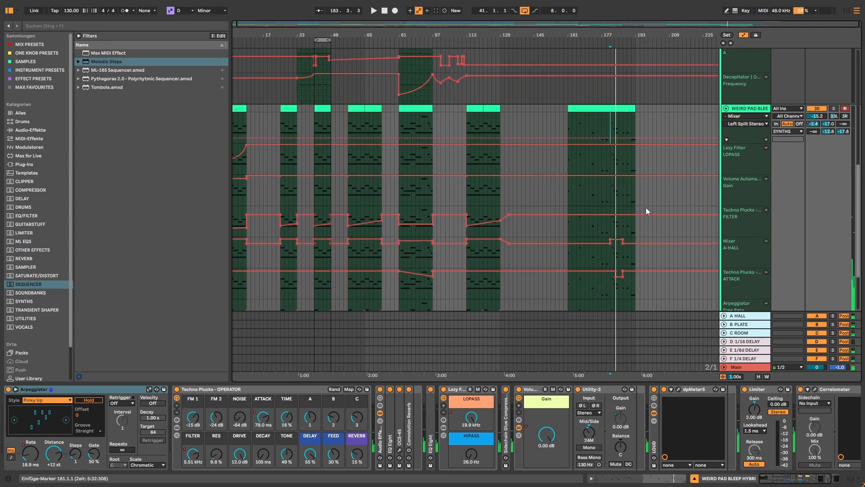
scroll(654, 196, "up", 2)
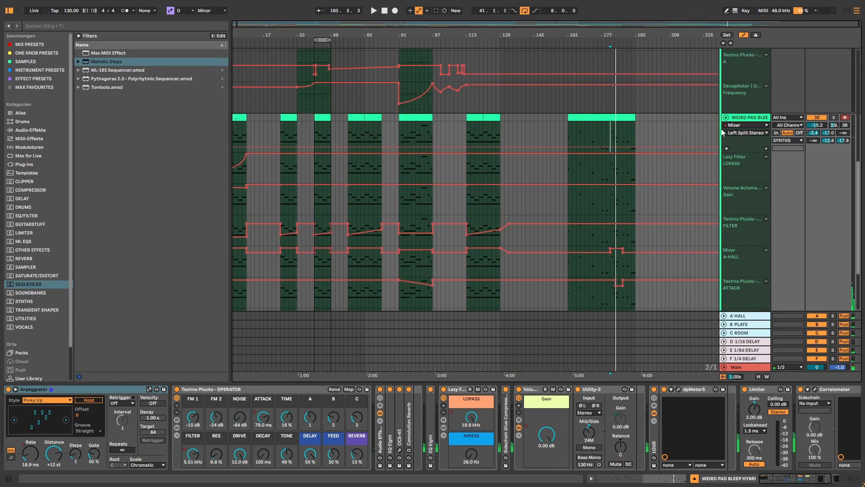
left_click(474, 171)
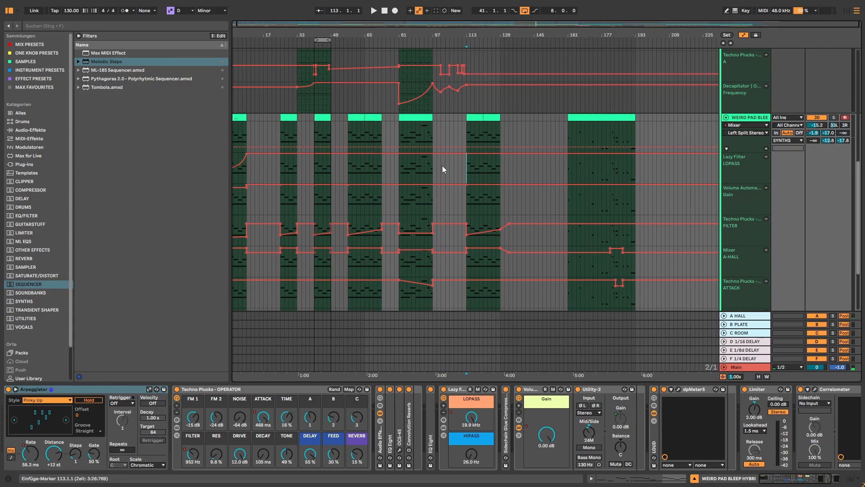
left_click_drag(252, 24, 251, 28)
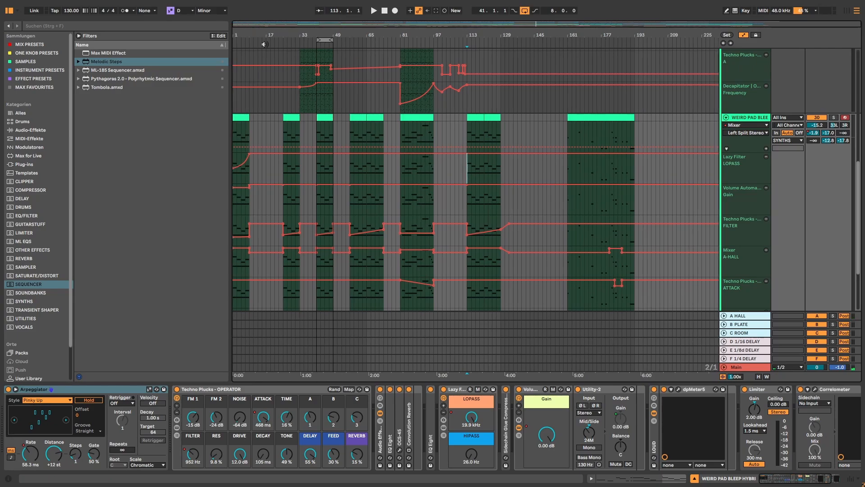
left_click(284, 171)
key("space")
left_click(834, 118)
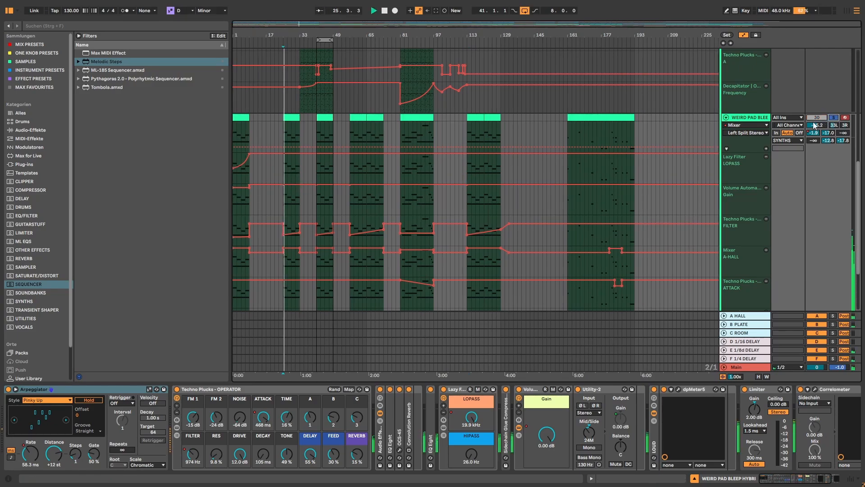
key("space")
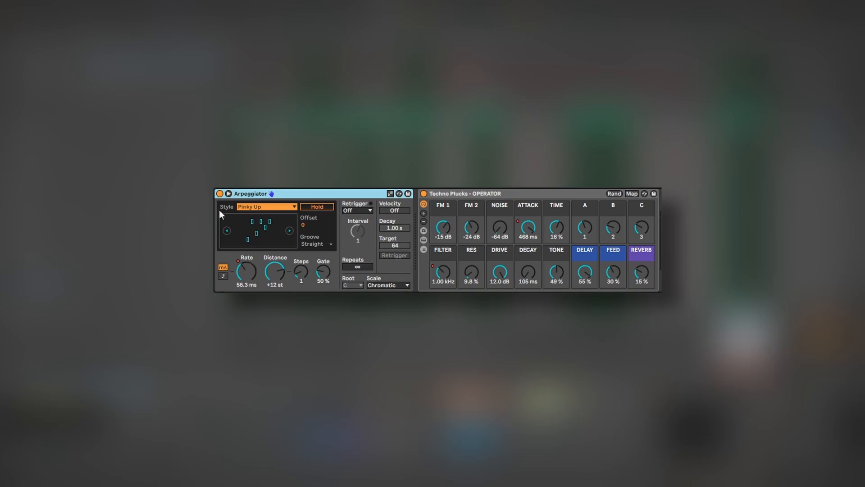
Bypass the Arpeggiator during playback to hear the plain chords, and switch it back on.
left_click(220, 193)
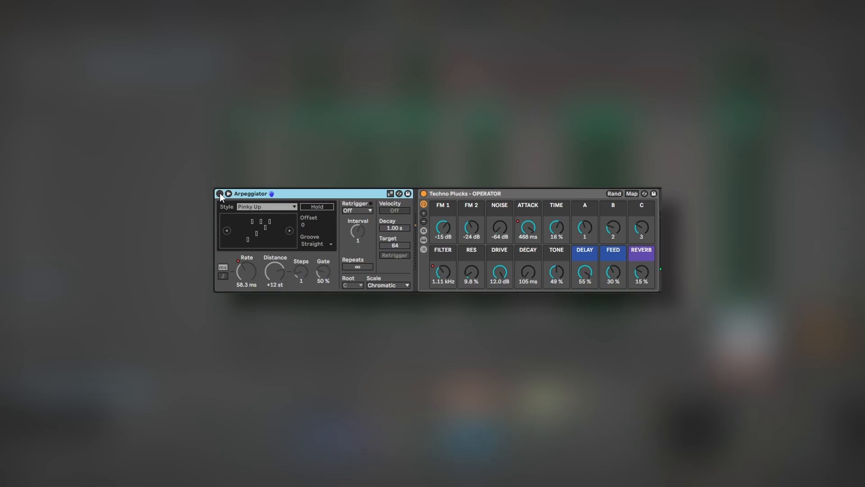
left_click(219, 194)
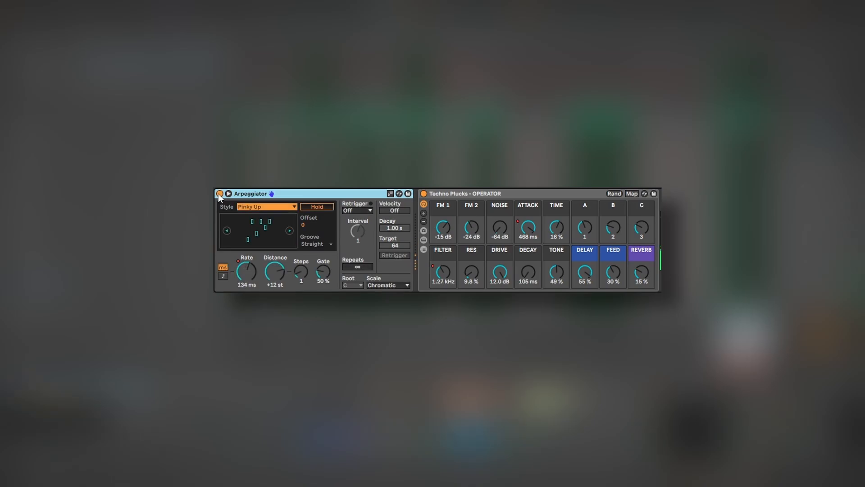
Expand the OCS-45 and Convolution Reverb devices on WEIRD PAD BLEEP and audition OCS-45 in the chain.
left_click(520, 196)
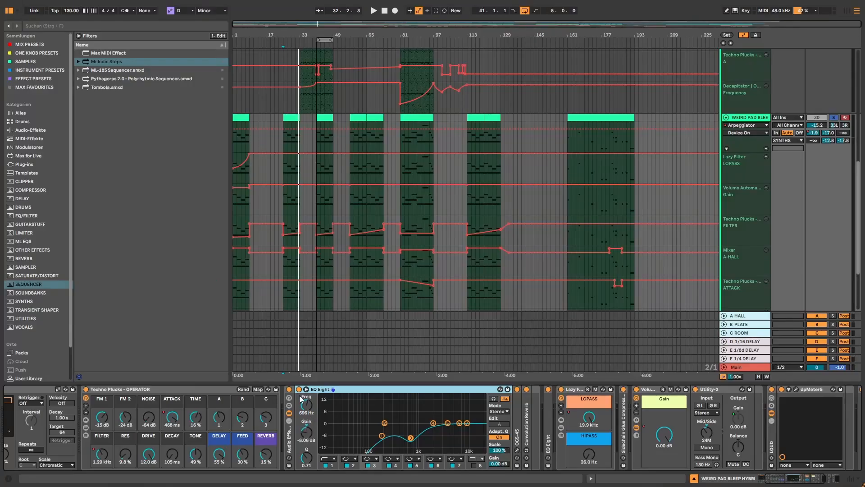
left_click(520, 391)
left_click(532, 388)
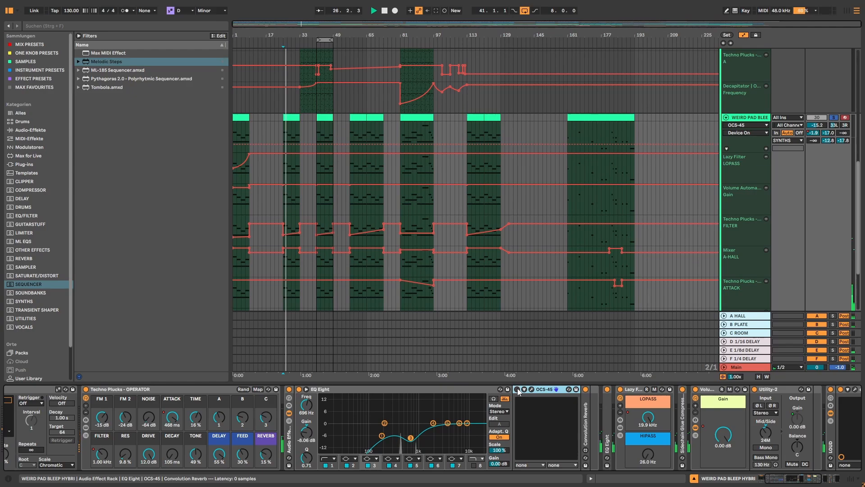
double_click(593, 399)
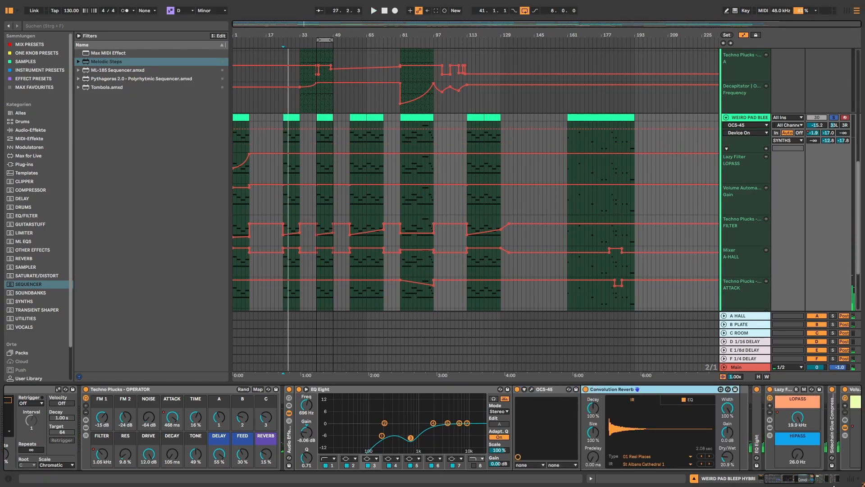
left_click_drag(805, 482, 816, 484)
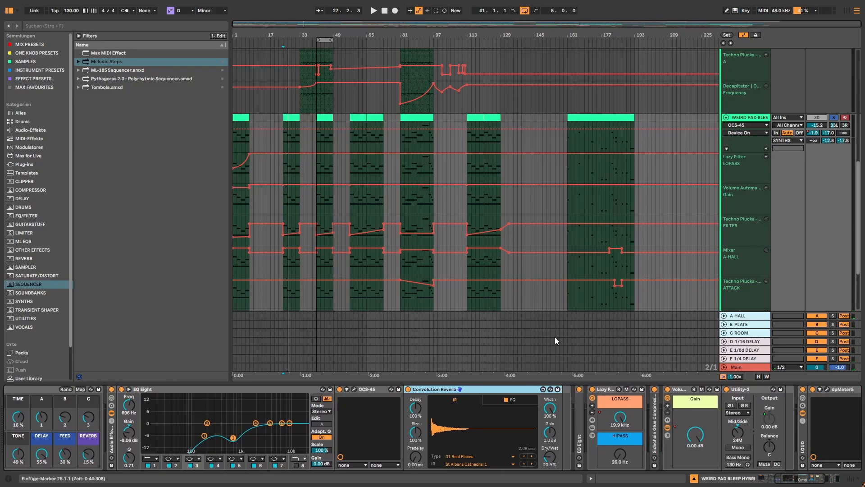
Play from bar 25 and compare the sound with Convolution Reverb bypassed and re-enabled.
key("space")
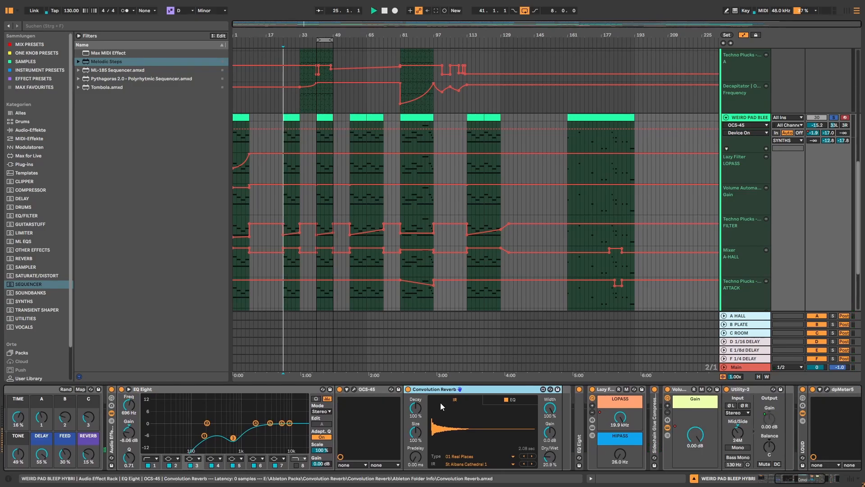
left_click(409, 390)
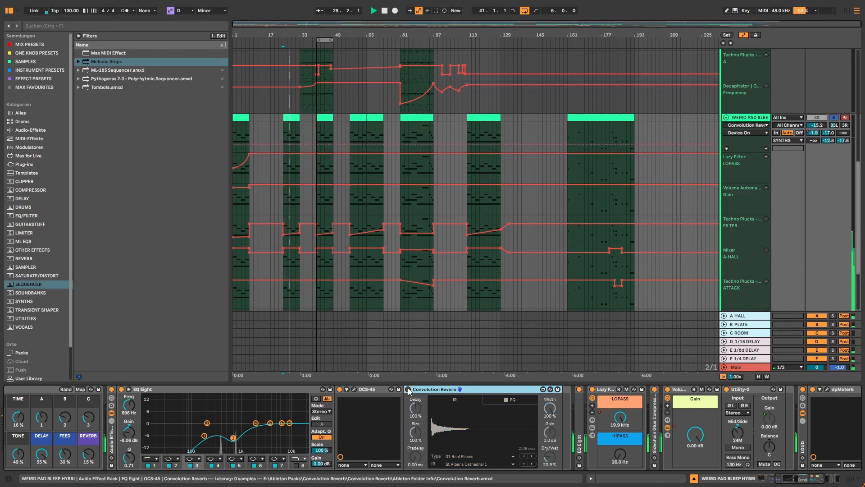
left_click(408, 390)
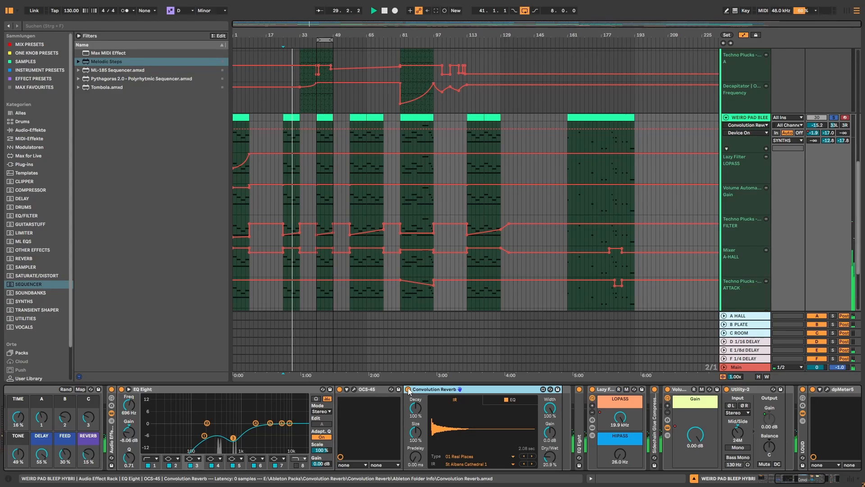
Expand the EQ Eight after Convolution Reverb and compare the sound with it bypassed and re-enabled.
left_click(580, 413)
double_click(580, 412)
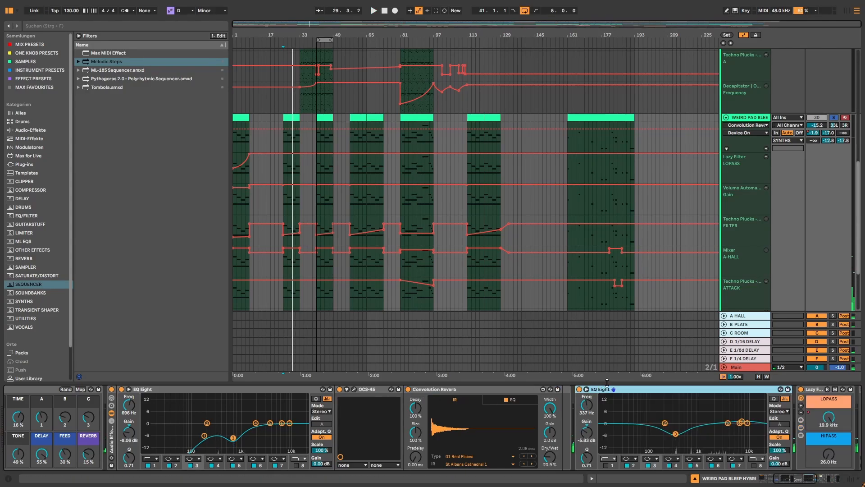
key("space")
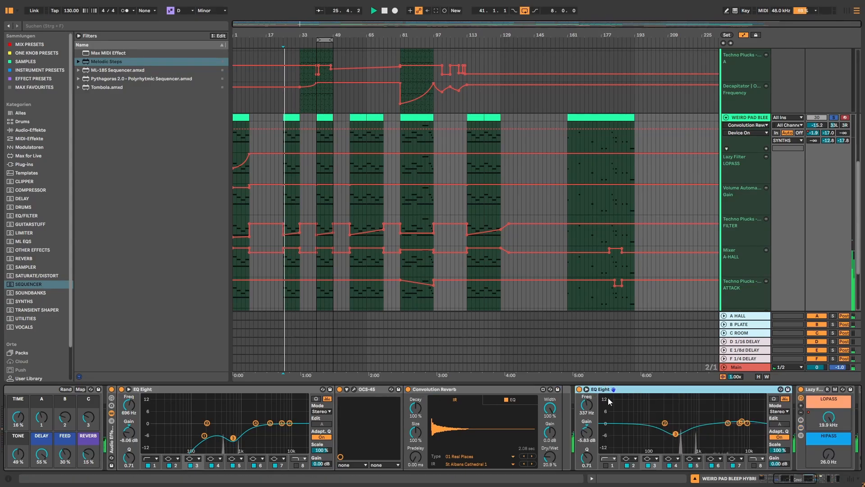
left_click(579, 389)
left_click(579, 390)
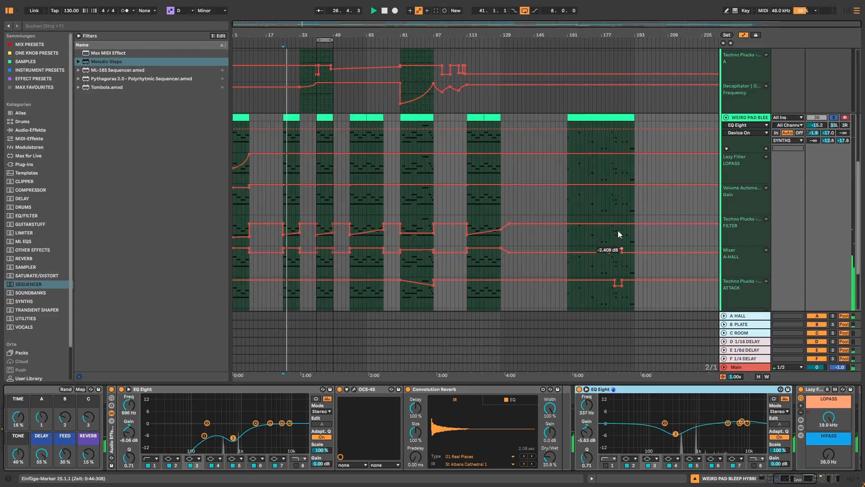
Solo the SYNTHS group and play it from bar 25 to hear the layers together.
scroll(617, 230, "up", 5)
left_click(834, 107)
key("space")
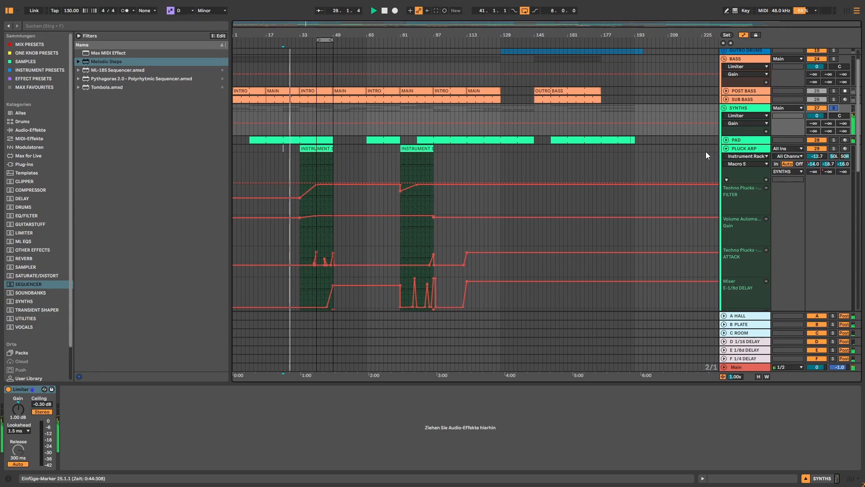
Save the set and zoom in on the DUB CHORDS clips between bars 25 and 33.
key("ctrl+s")
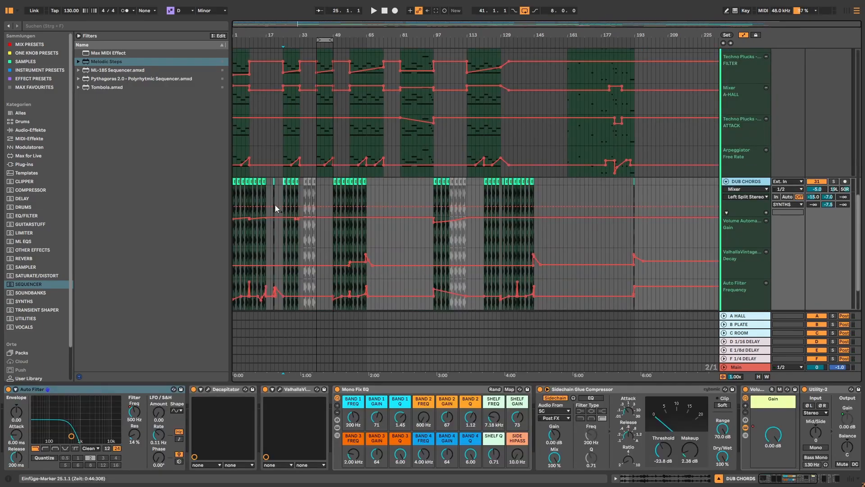
key("z")
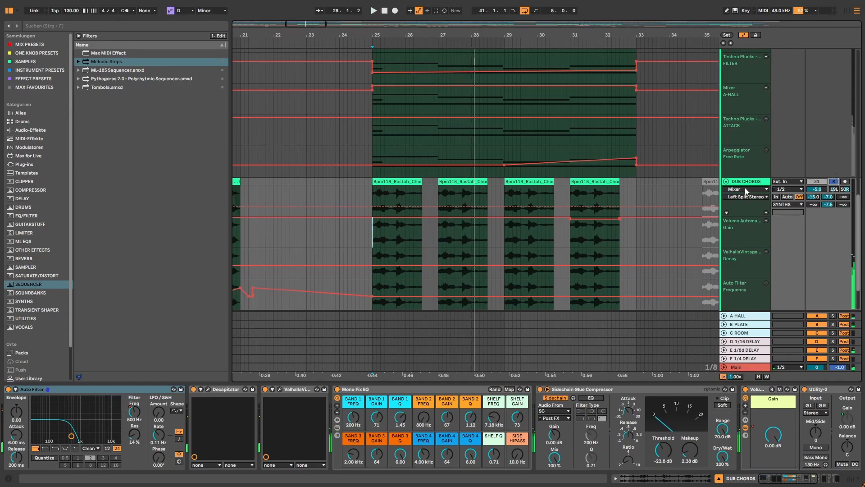
Search the browser for rastah and locate the DUB CHORDS source sample Bpm118_Rastah_ChordLoop_Dm_PL.wav.
left_click(405, 181)
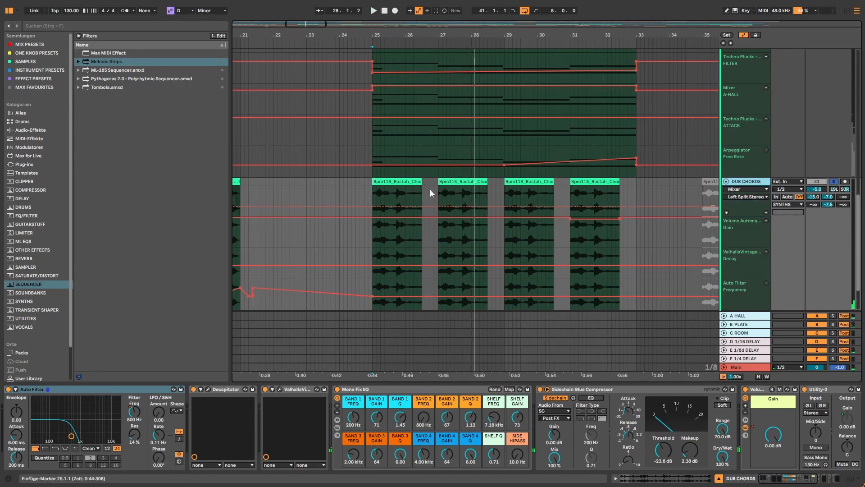
mouse_move(799, 482)
left_mouse_down()
mouse_move(811, 481)
mouse_move(798, 481)
left_mouse_up()
left_click(408, 182)
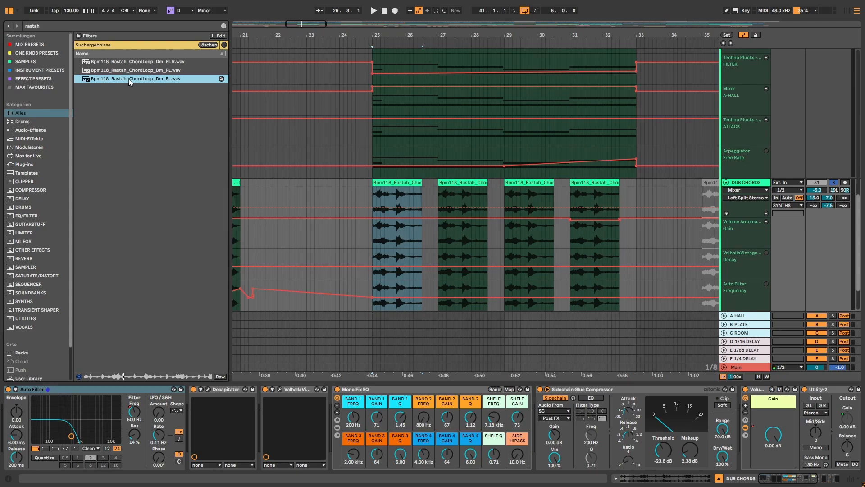
right_click(129, 80)
left_click(110, 133)
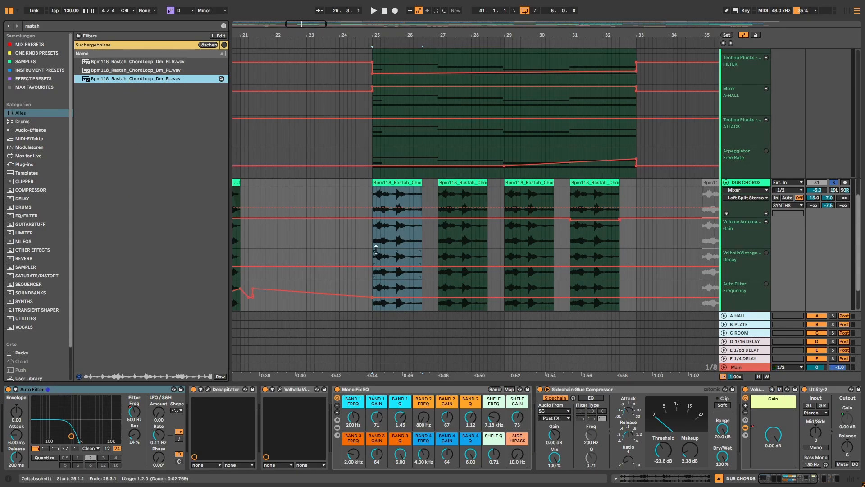
Play the DUB CHORDS clips from bar 25 and compare the sound with ValhallaVintageVerb and Decapitator bypassed and re-enabled.
left_click(372, 239)
key("space")
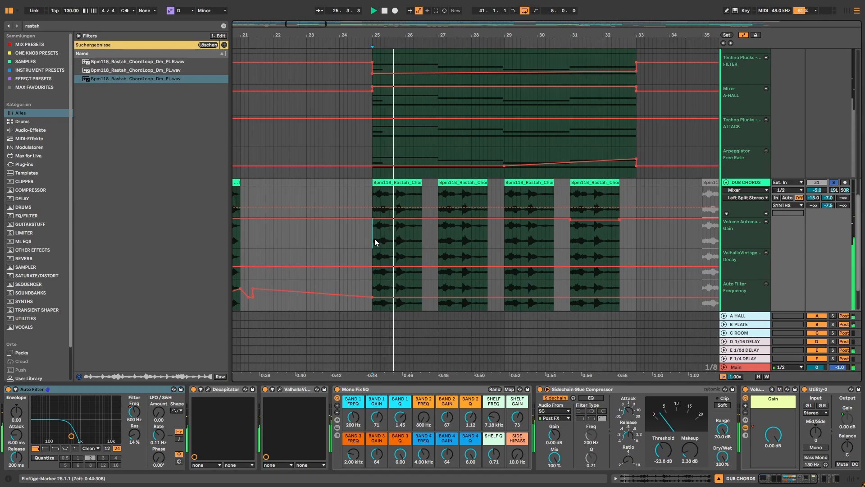
left_click(404, 184)
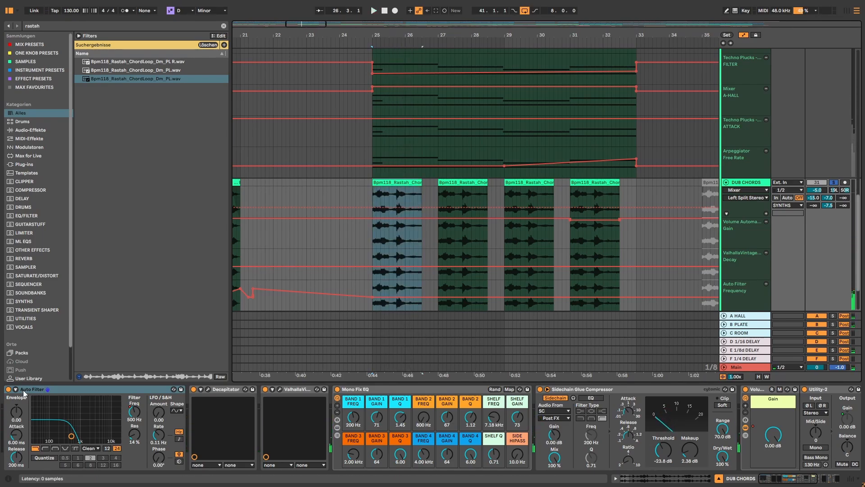
key("space")
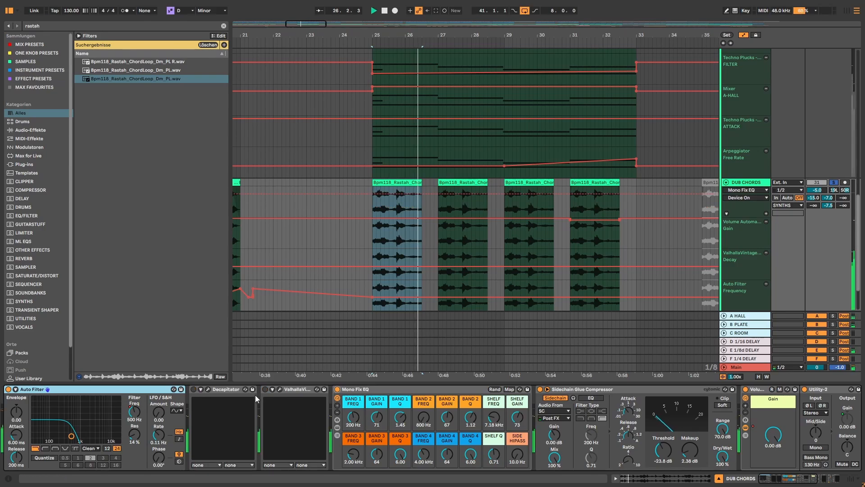
left_click(266, 390)
left_click(193, 390)
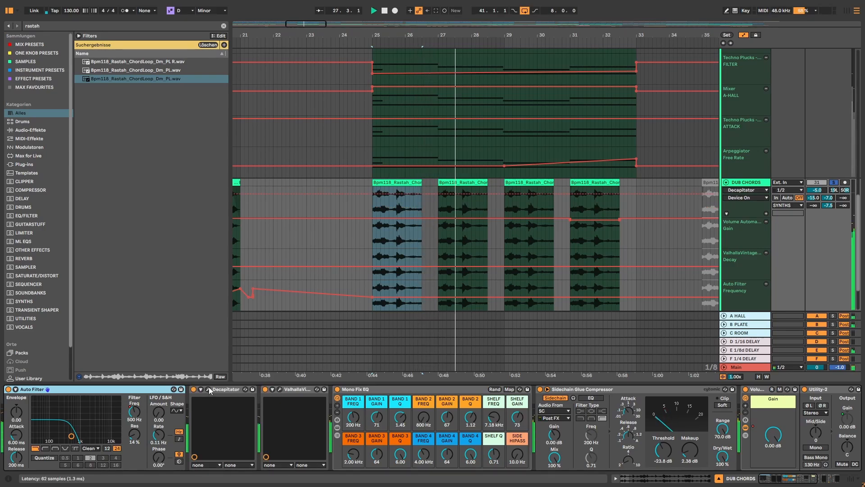
Examine the Decapitator and ValhallaVintageVerb settings in their plug-in windows, and close the windows.
left_click(208, 390)
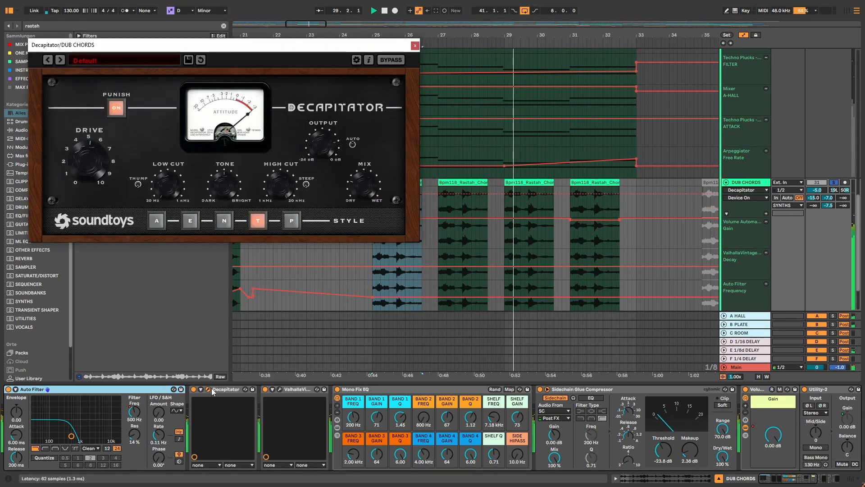
left_click(280, 389)
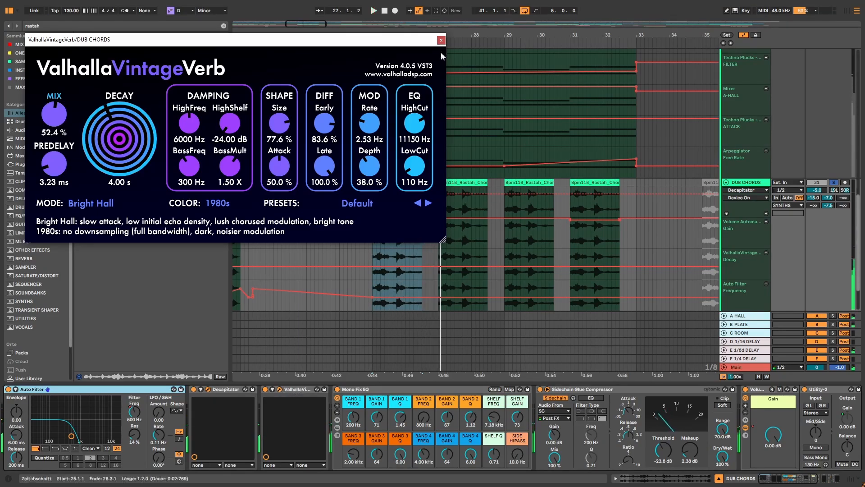
left_click(441, 40)
Play DUB CHORDS from bar 49 to hear its reverb decay and filter automation, and turn off the track's solo.
left_click(410, 39)
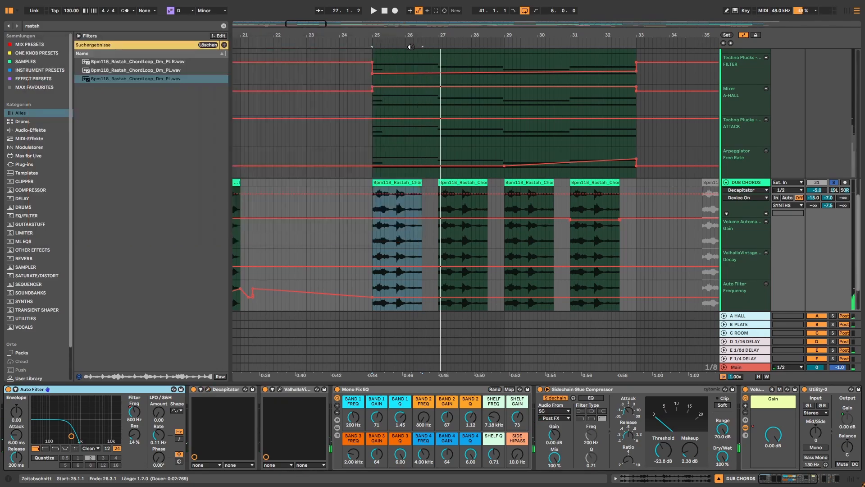
scroll(370, 260, "down", 5)
left_click(345, 237)
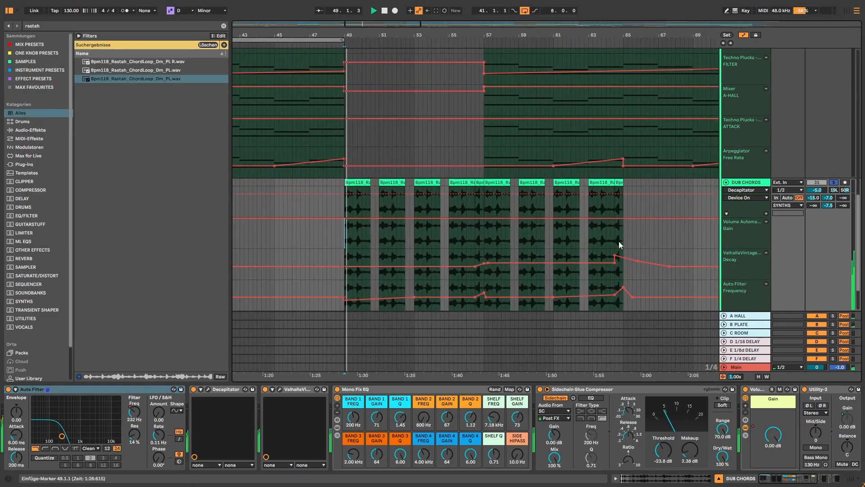
left_click(834, 182)
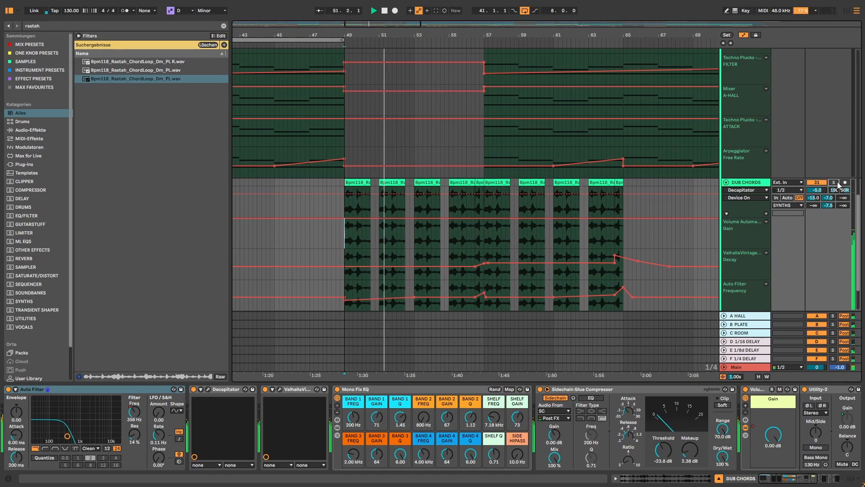
key("space")
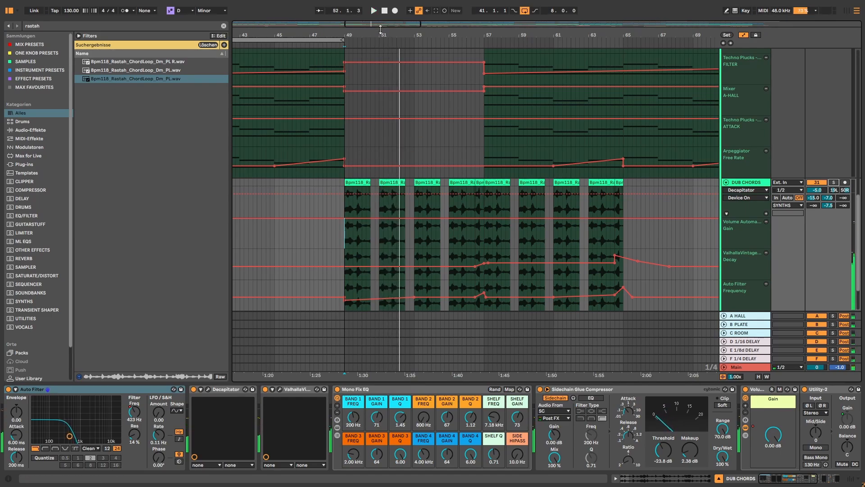
Unfold the BLEEP track and show its devices and automation lanes around bars 41 to 81.
mouse_move(380, 28)
left_mouse_down()
mouse_move(451, 126)
mouse_move(539, 224)
left_mouse_up()
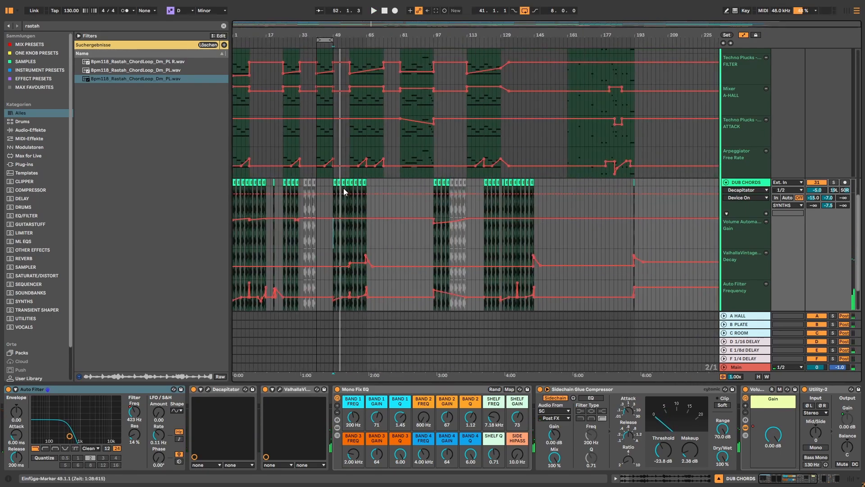
scroll(361, 184, "up", 10)
scroll(367, 175, "down", 6)
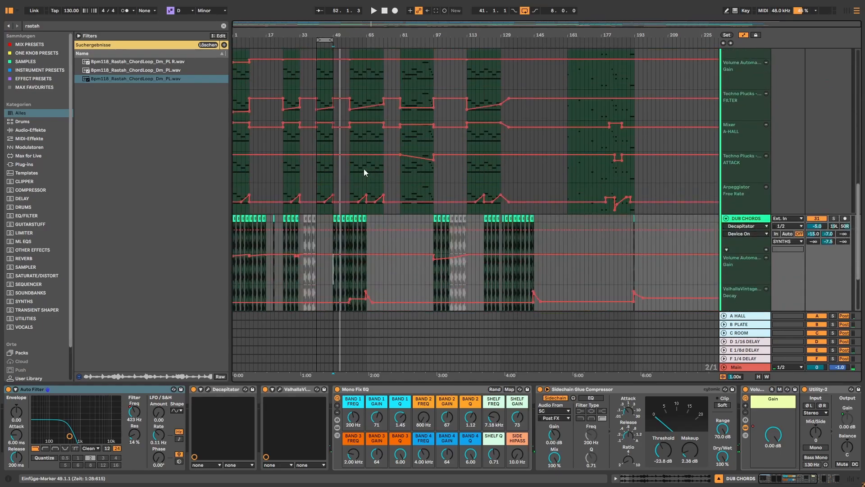
scroll(363, 168, "down", 5)
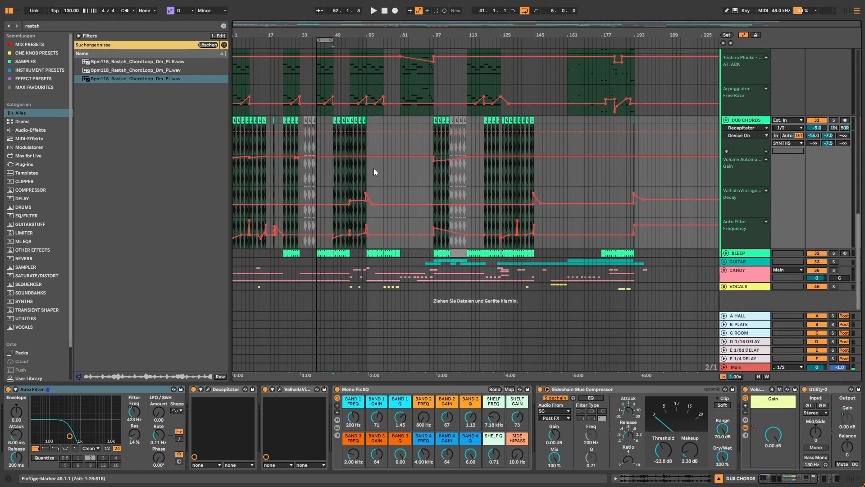
left_click_drag(375, 20, 378, 77)
left_click(747, 155)
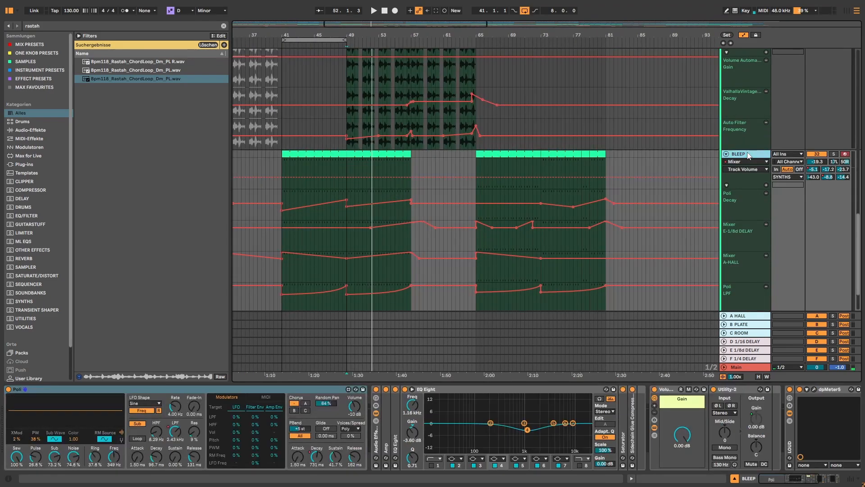
scroll(615, 155, "down", 3)
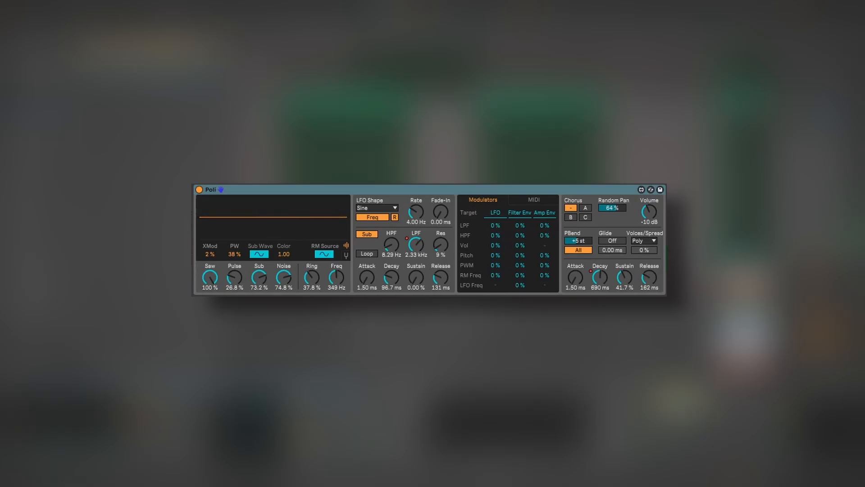
Enable the BLEEP track's Audio Effect Rack, Amp, both EQ Eights and Saturator one after another while listening.
left_click(253, 191)
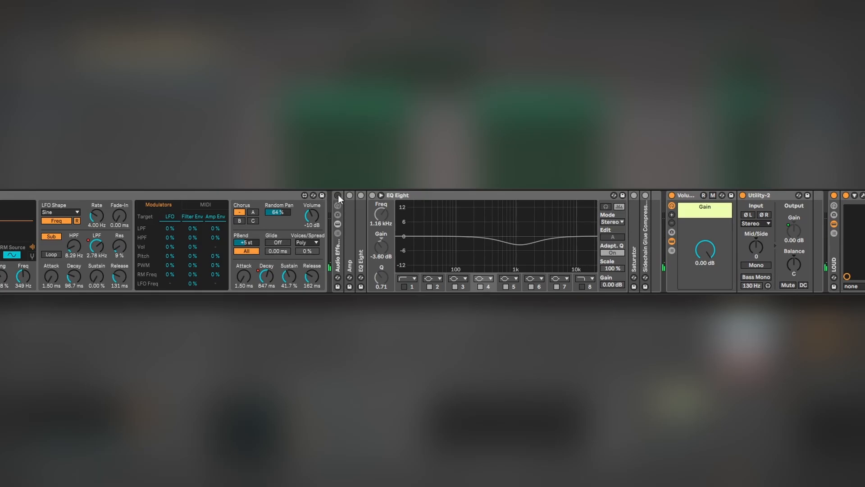
left_click(338, 195)
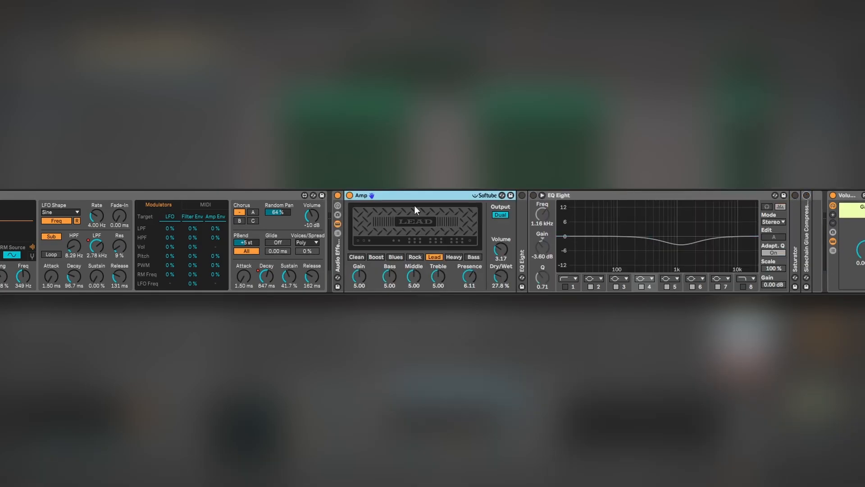
left_click(350, 195)
left_click(350, 195)
left_click(522, 196)
left_click(534, 195)
left_click(795, 195)
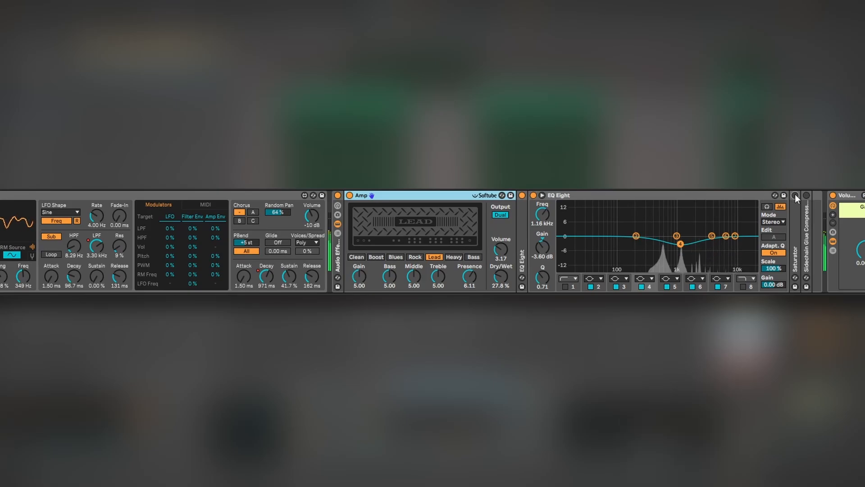
Expand the Saturator, the EQ Eight after Amp and the Sidechain Glue Compressor to examine their settings.
double_click(798, 213)
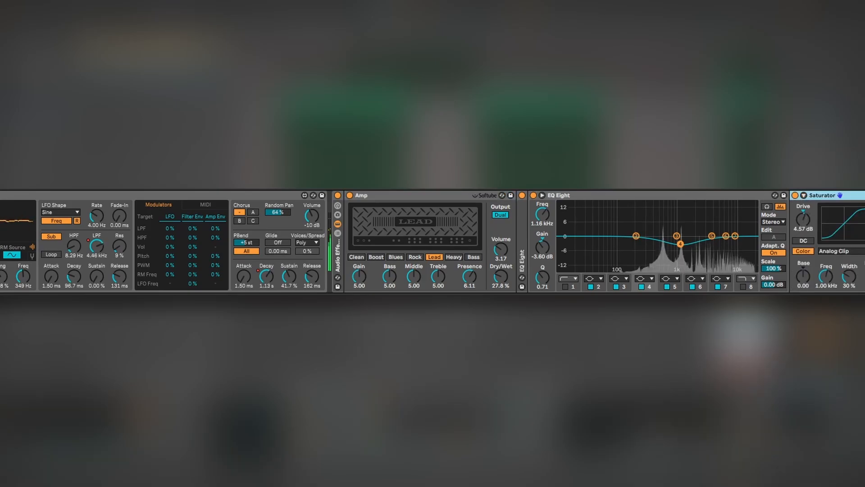
double_click(342, 231)
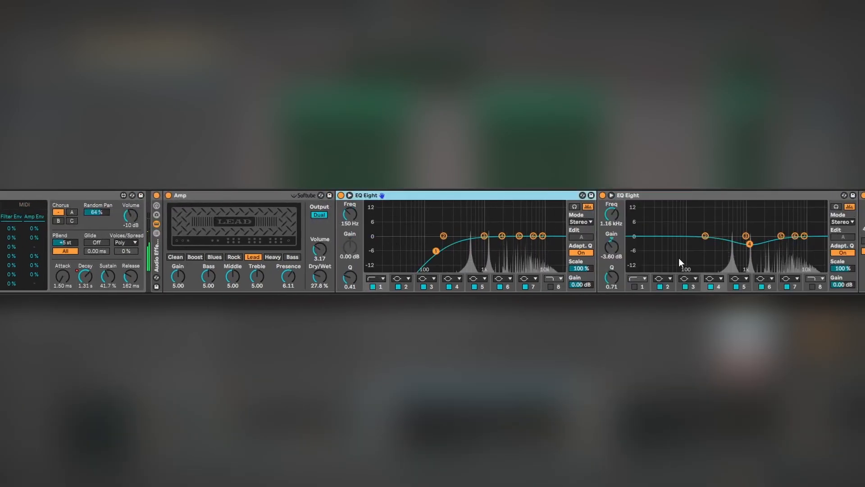
scroll(433, 242, "right", 10)
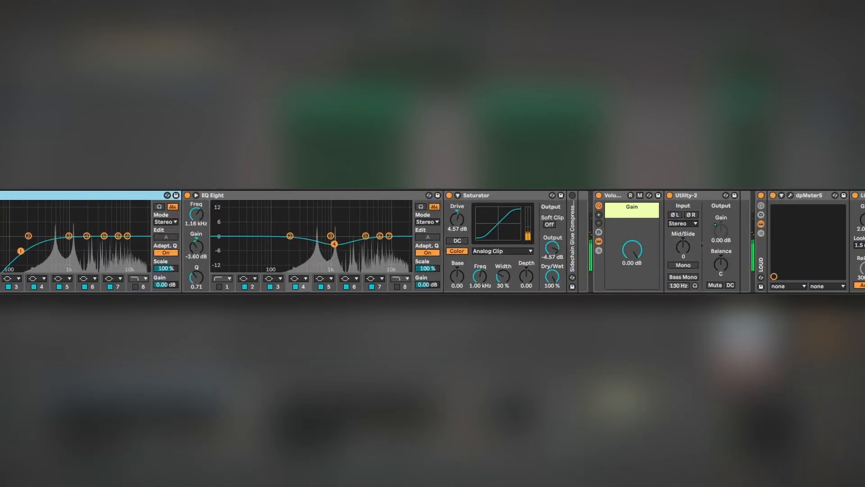
double_click(576, 211)
Play the soloed BLEEP track from bar 49 and examine its automation lanes.
key("space")
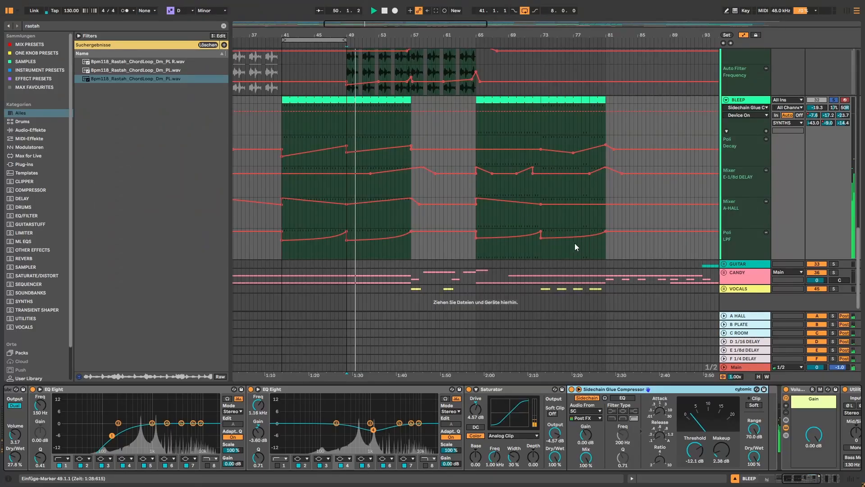
left_click(752, 205)
scroll(752, 207, "down", 3)
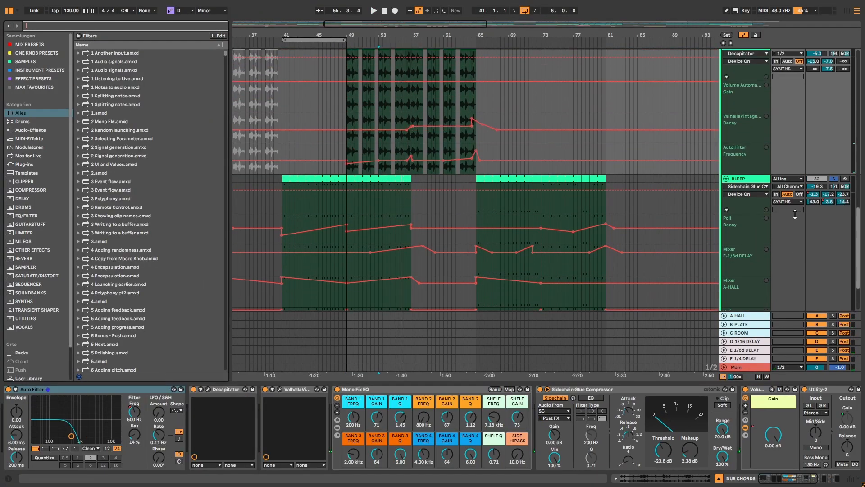
Fold the PLUCK ARP and WEIRD PAD BLEEP tracks.
scroll(804, 214, "up", 10)
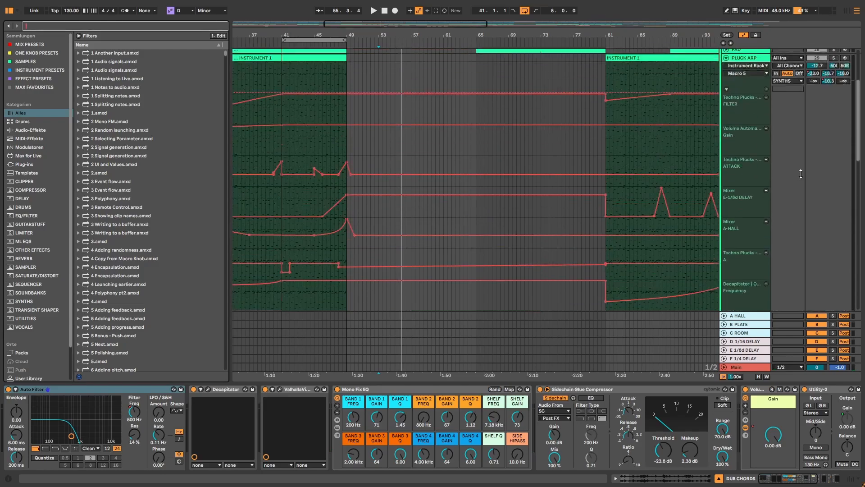
left_click(726, 166)
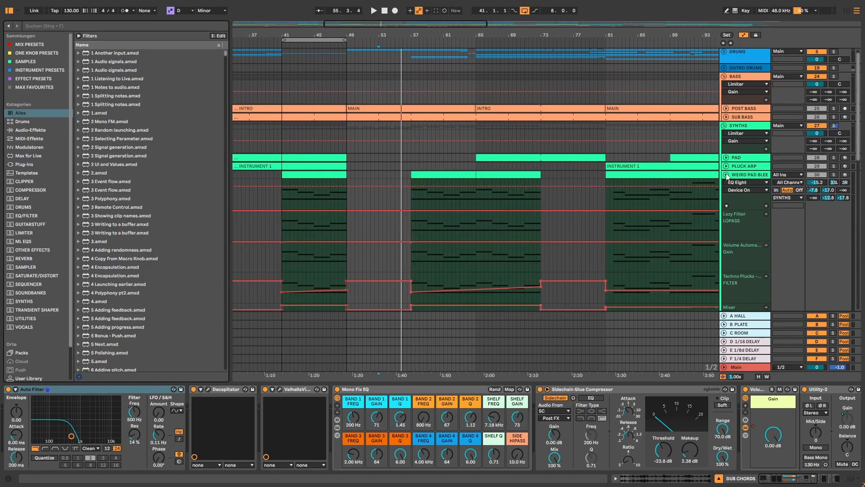
left_click(725, 174)
Play from bar 93 with the DRUMS, BASS and SYNTHS groups soloed to hear them together, and save the set.
left_click(426, 196)
key("space")
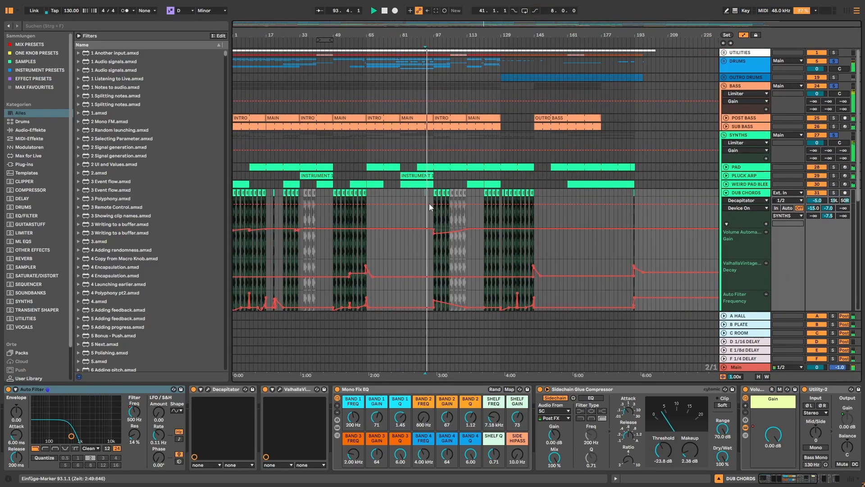
scroll(428, 204, "down", 5)
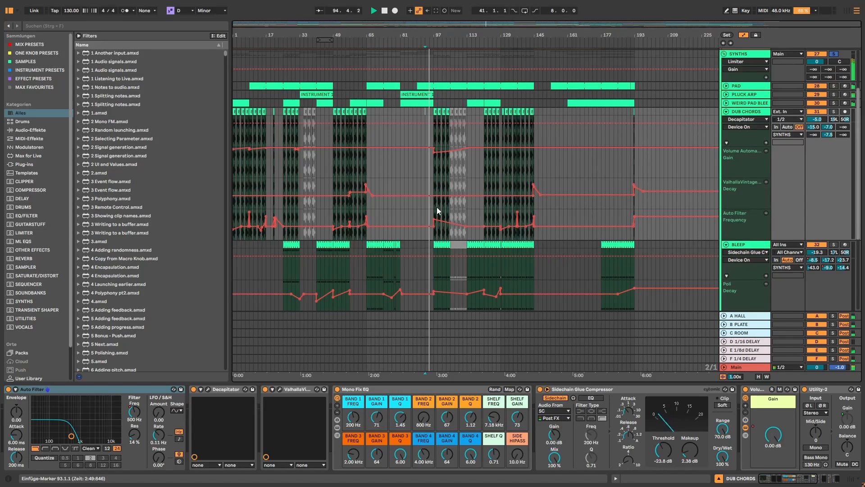
scroll(467, 196, "up", 5)
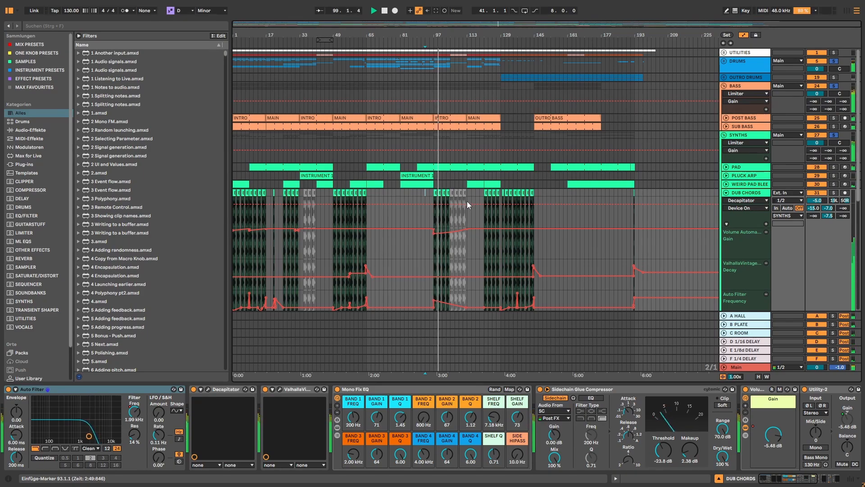
key("space")
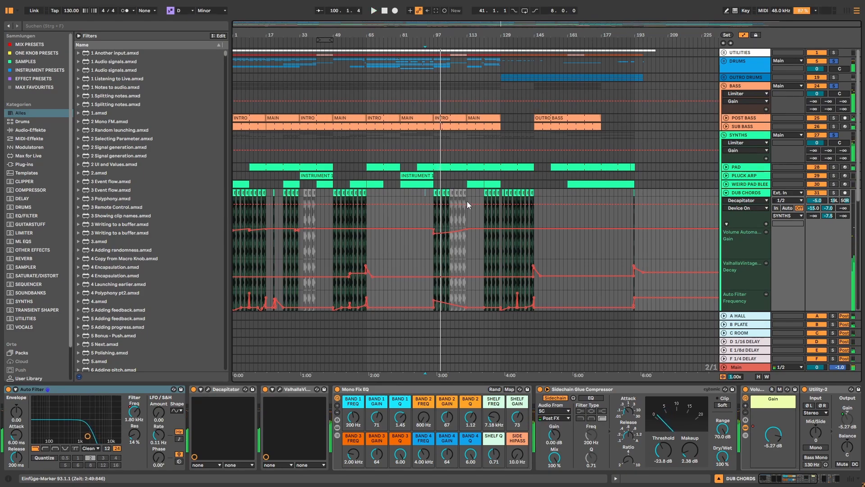
key("ctrl+s")
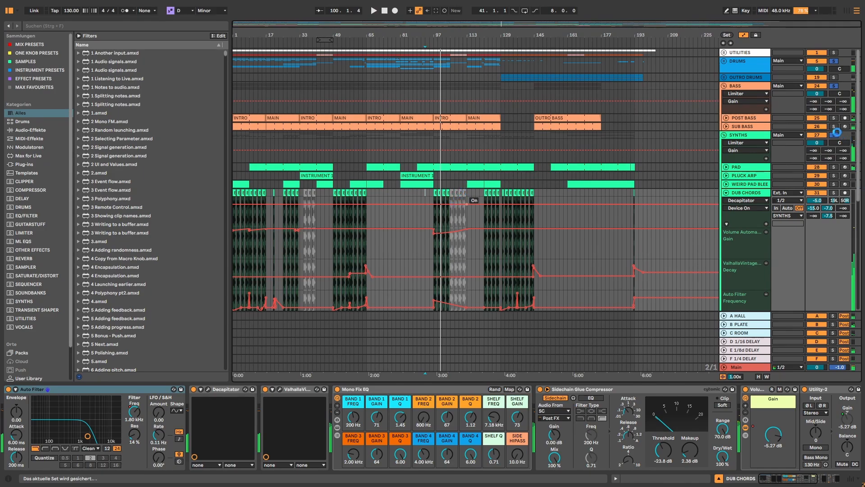
Turn off the SYNTHS group's solo and unfold the GUITAR group to show its tracks.
left_click(834, 135)
scroll(781, 205, "down", 7)
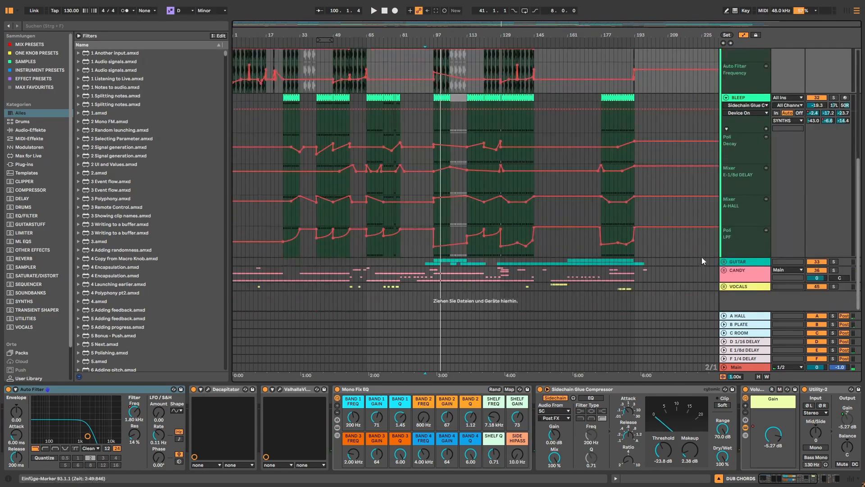
left_click(724, 261)
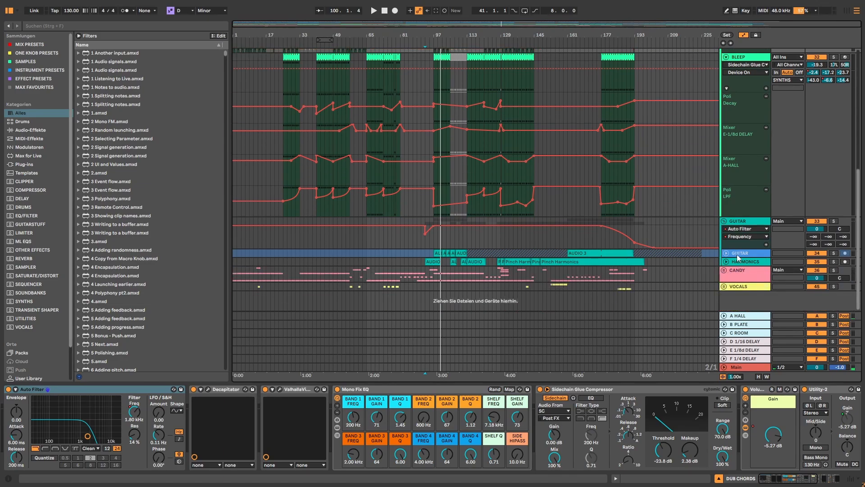
Unfold the GUITAR track inside the GUITAR group, solo it and play its first clips from bar 97.
left_click(741, 255)
right_click(741, 256)
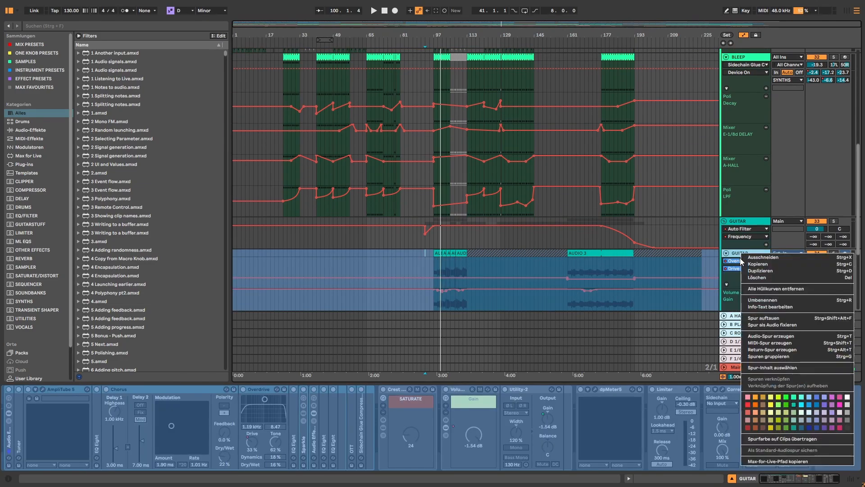
left_click(434, 269)
key("space")
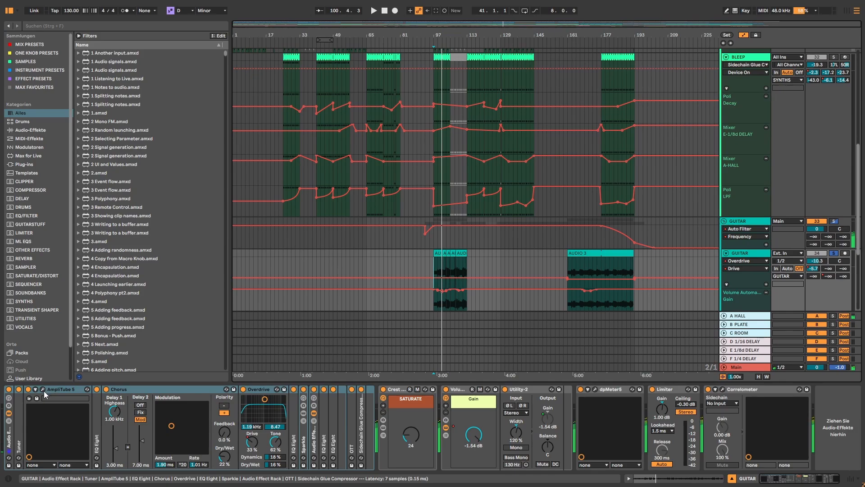
Switch off the GUITAR track's effect devices for comparison and replay the guitar from bar 97.
left_click(10, 390)
key("space")
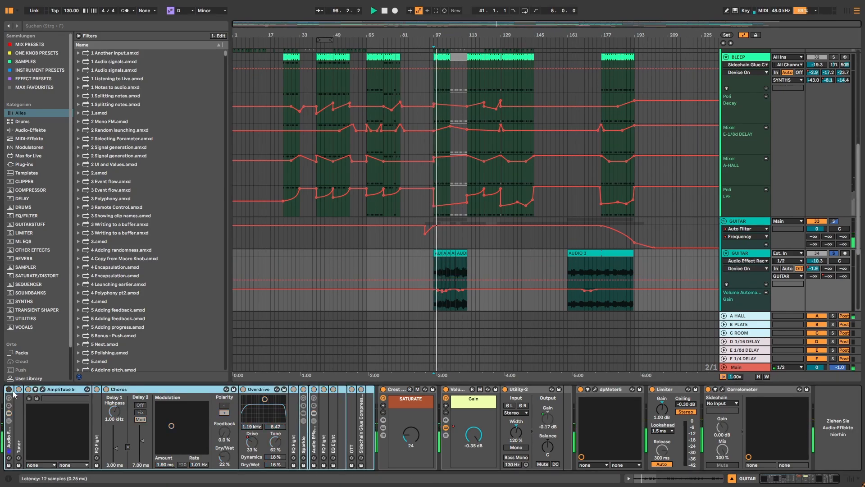
key("space")
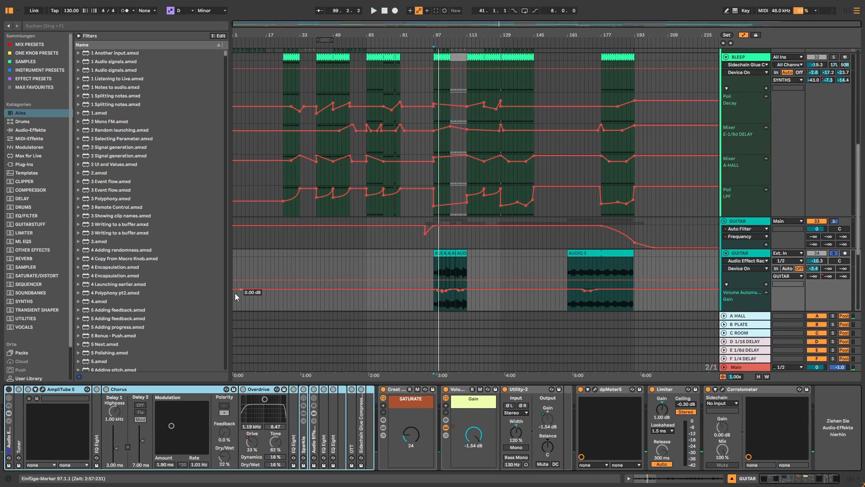
key("space")
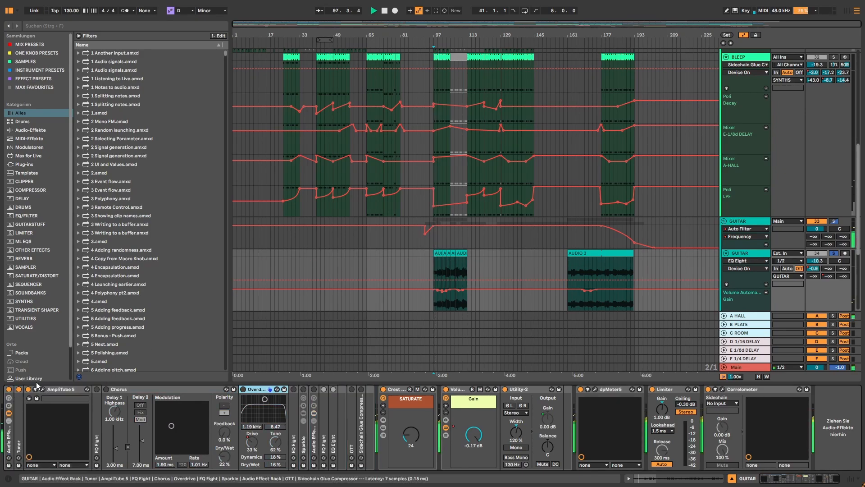
Open the AmpliTube 5 plug-in and examine its amp, Digital Reverb and 7 Band Graphic modules in the signal chain.
left_click(41, 390)
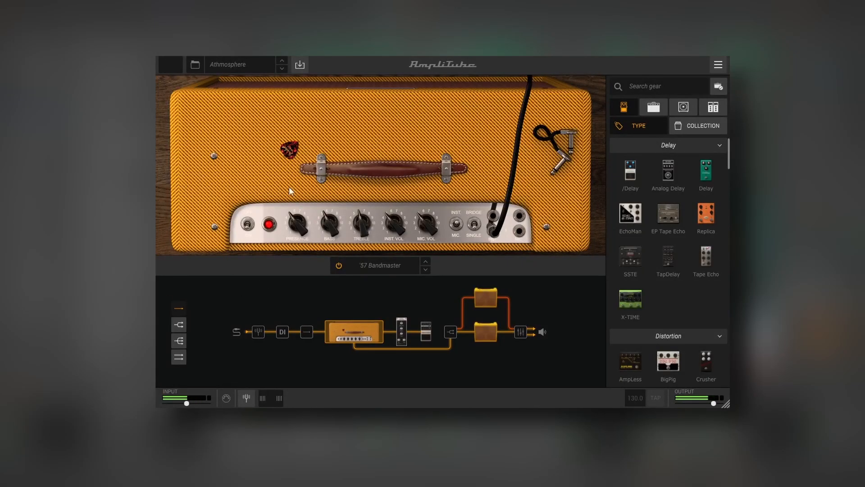
left_click(410, 328)
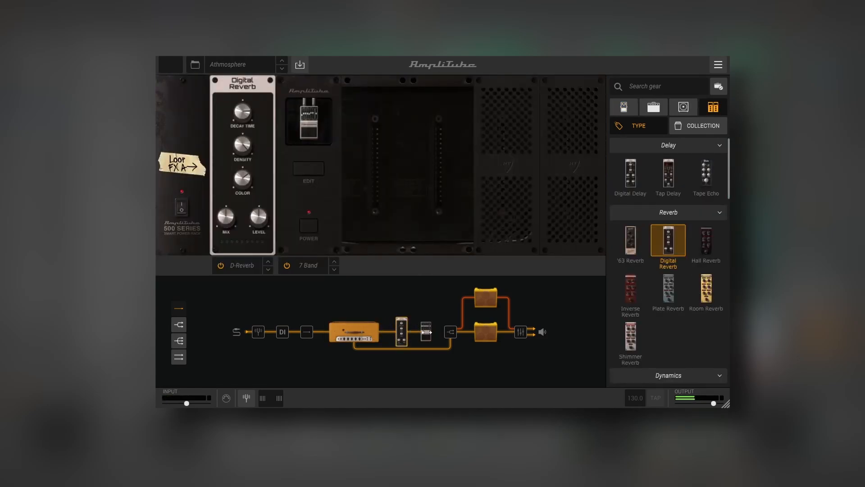
left_click(426, 332)
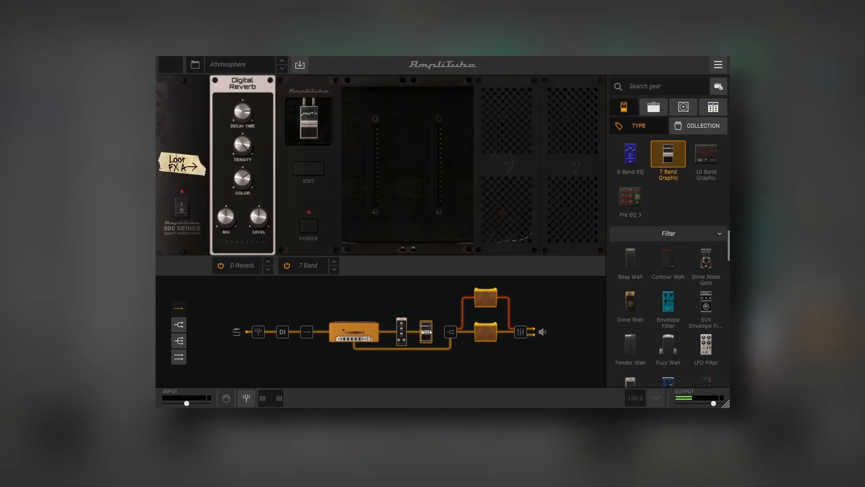
left_click(312, 124)
left_click(277, 118)
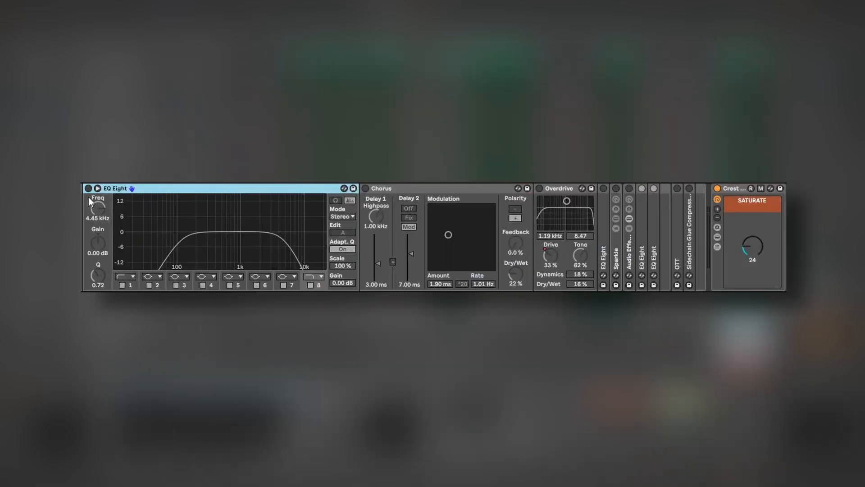
Switch on the first EQ Eight, Chorus, Overdrive and second EQ Eight one after another while the guitar plays.
left_click(89, 188)
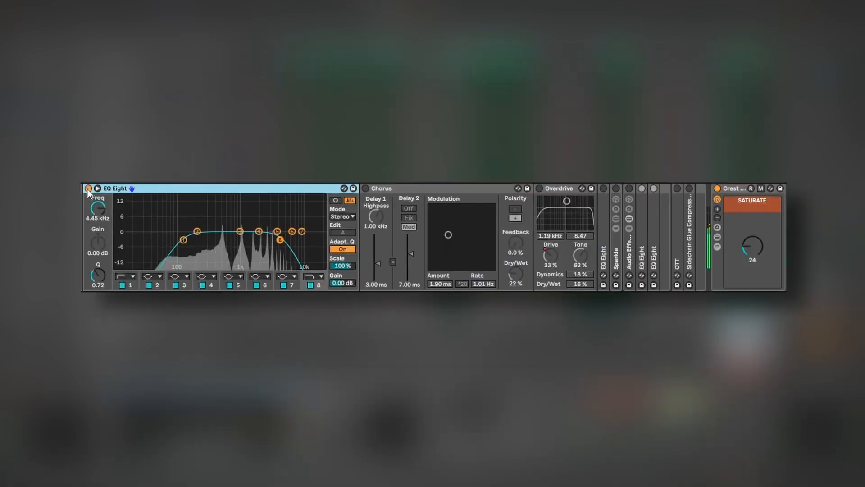
left_click(365, 188)
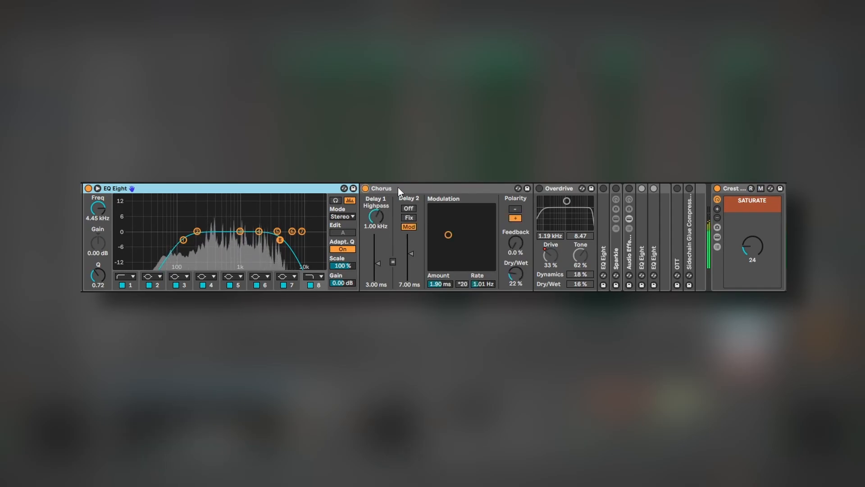
left_click(539, 188)
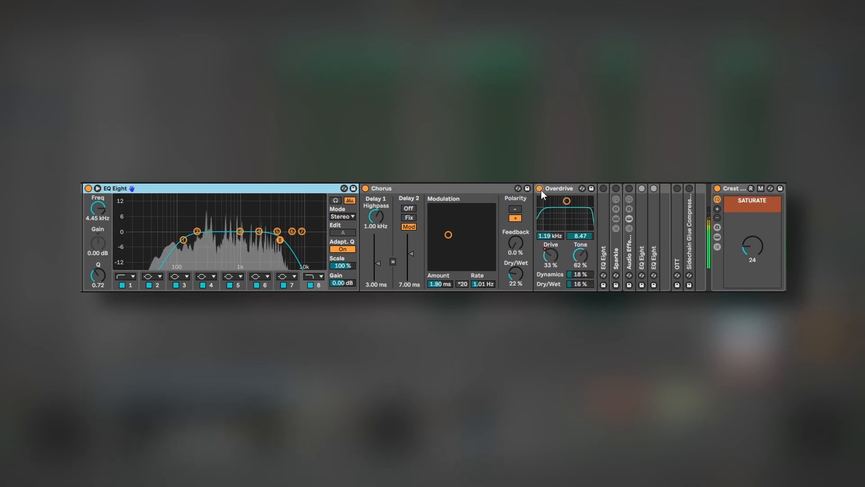
double_click(602, 201)
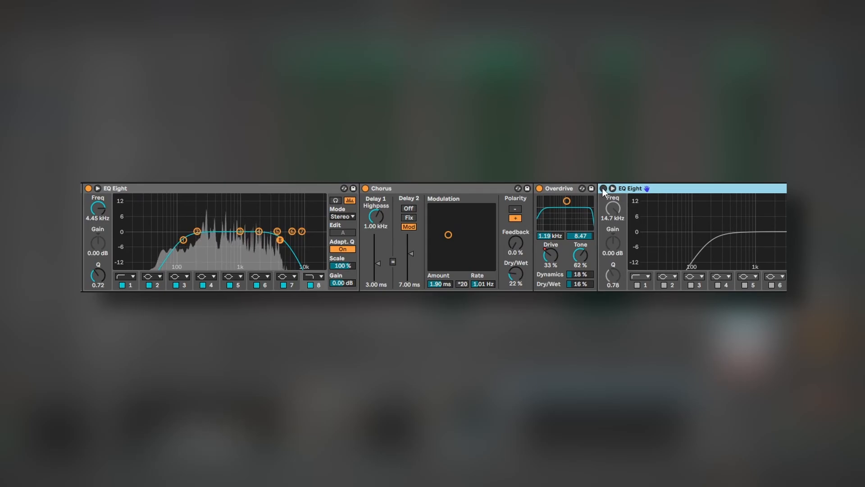
left_click(602, 188)
double_click(639, 188)
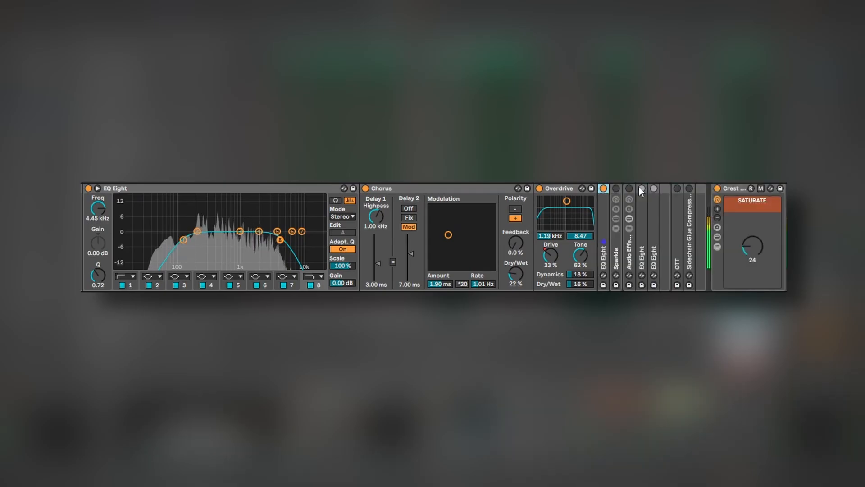
Unfold the Sparkle rack on the guitar and switch it on to hear its effect.
double_click(617, 197)
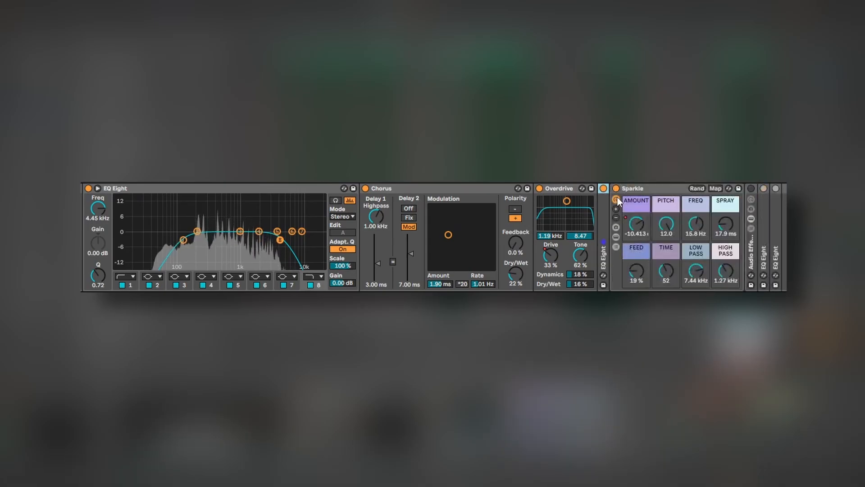
double_click(617, 196)
double_click(618, 196)
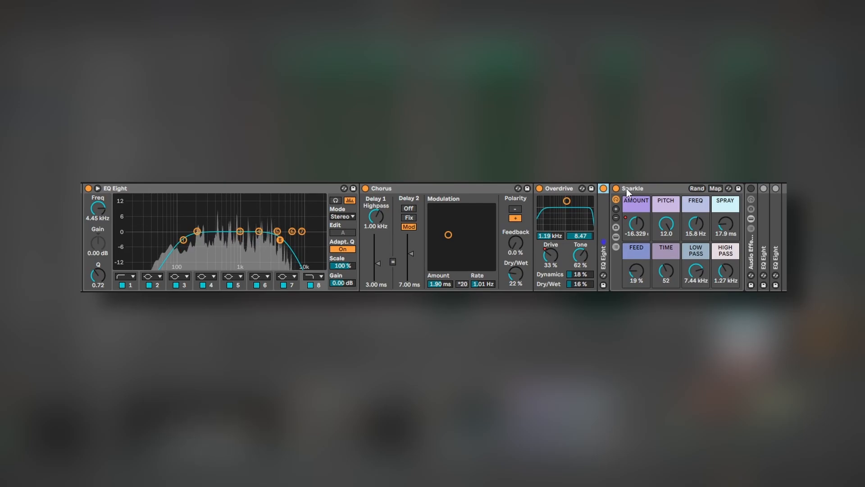
left_click(630, 188)
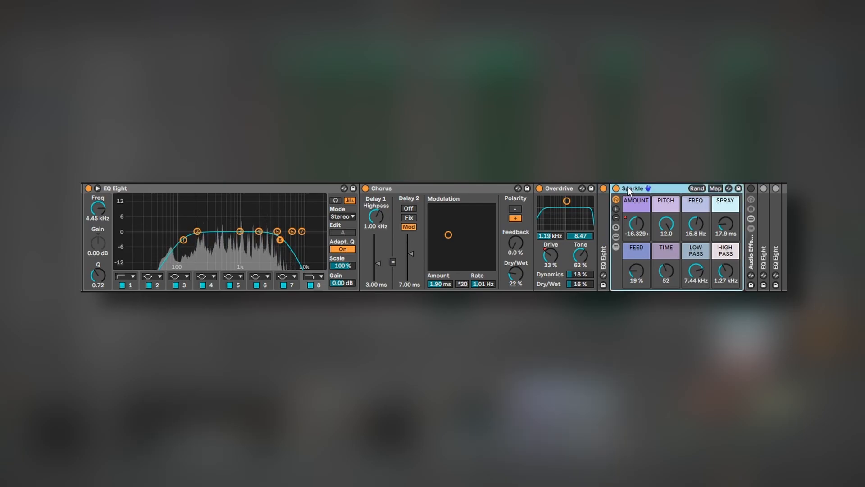
Show the Sparkle rack's chain list and examine the EQ Eight, Grain Delay and Auto Filter in its effect chain.
left_click(619, 236)
left_click(772, 227)
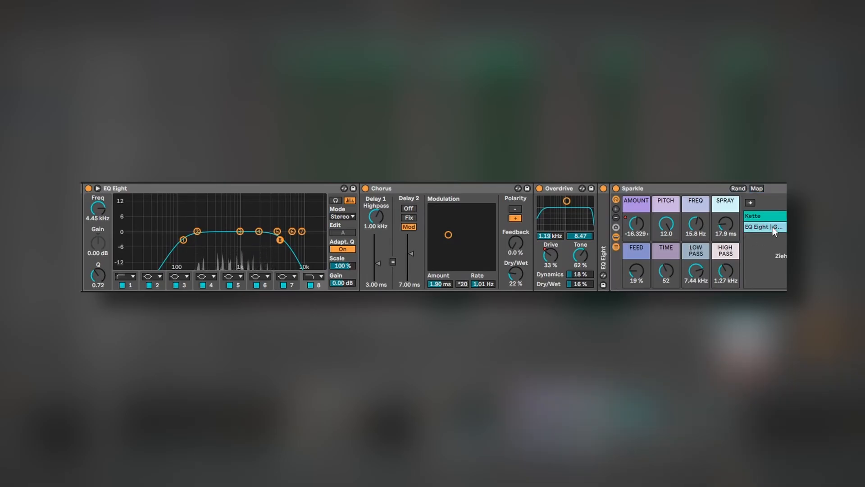
scroll(433, 236, "right", 3)
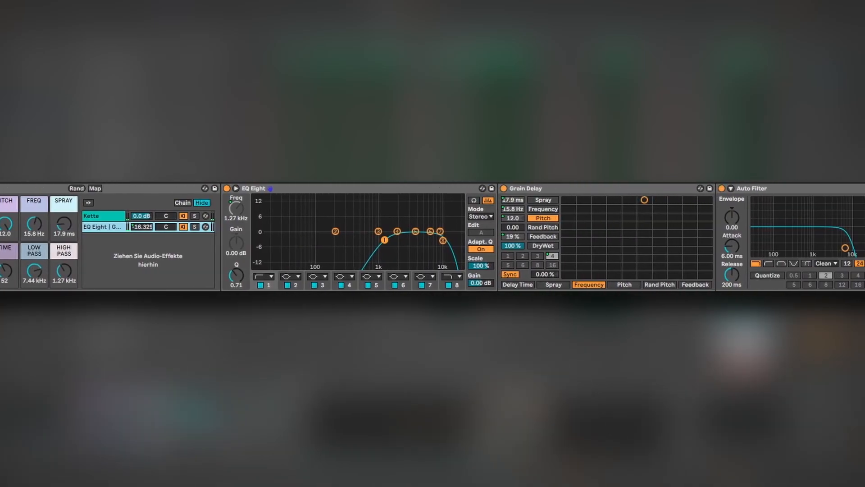
scroll(432, 237, "left", 2)
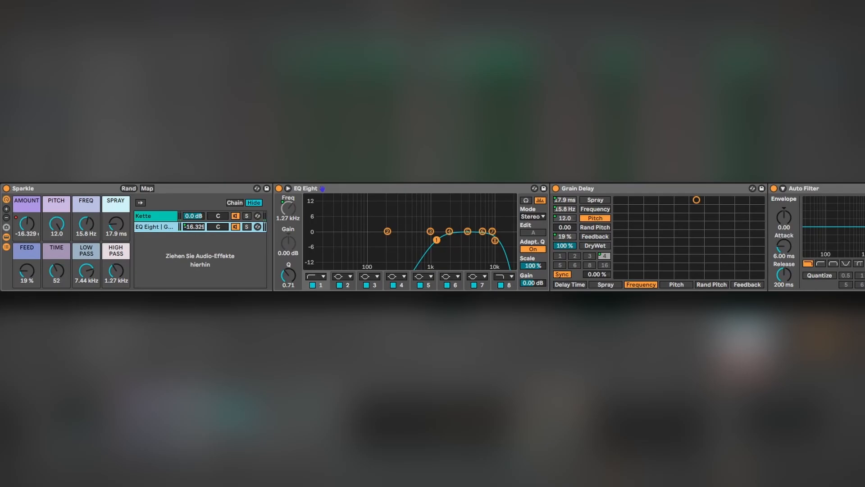
scroll(432, 236, "left", 3)
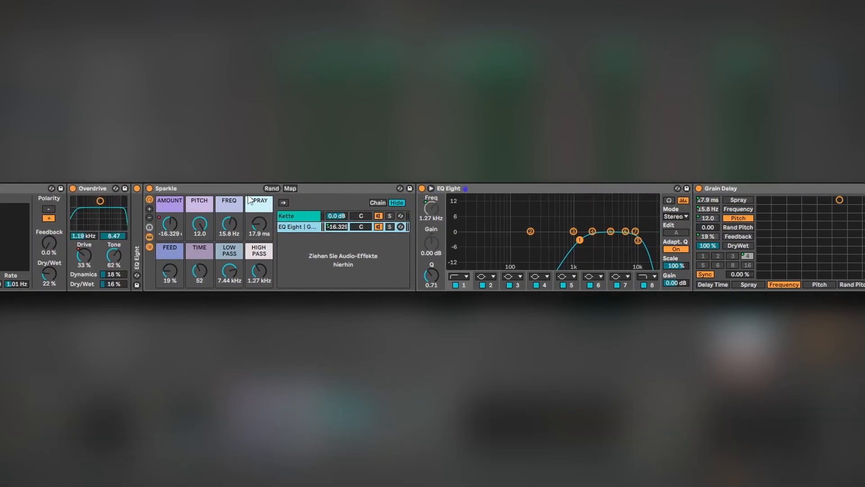
Fold the Sparkle rack and replay the guitar from bar 97.
left_click(290, 188)
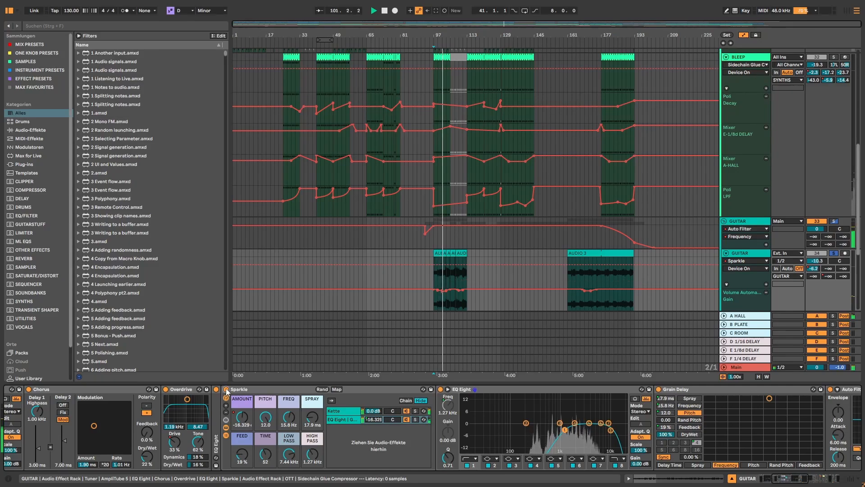
double_click(228, 390)
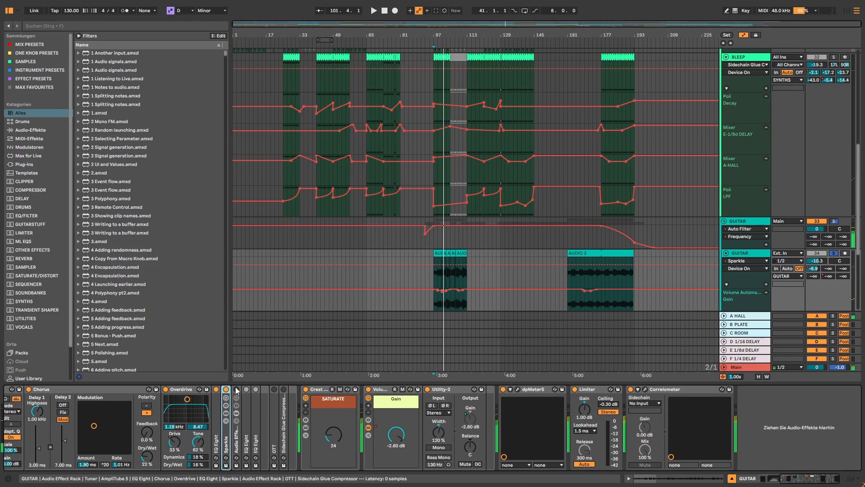
key("space")
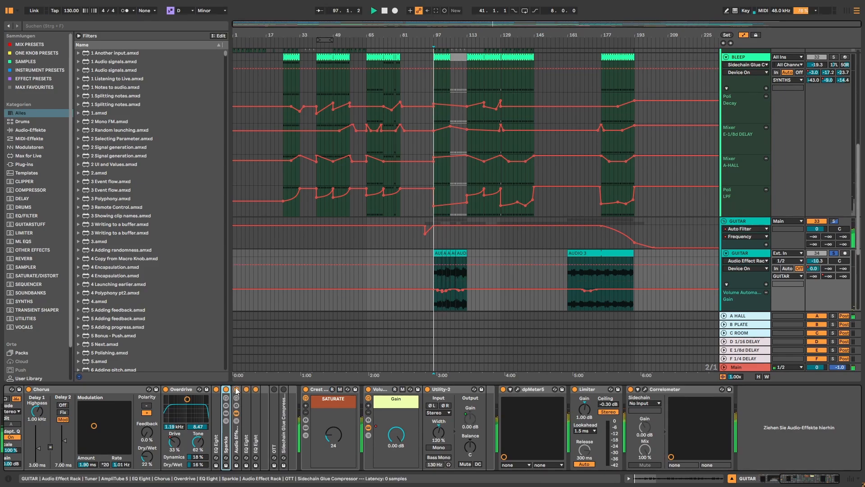
Unfold and switch on OTT, and unfold the two EQ Eights before it to show their curves.
double_click(277, 396)
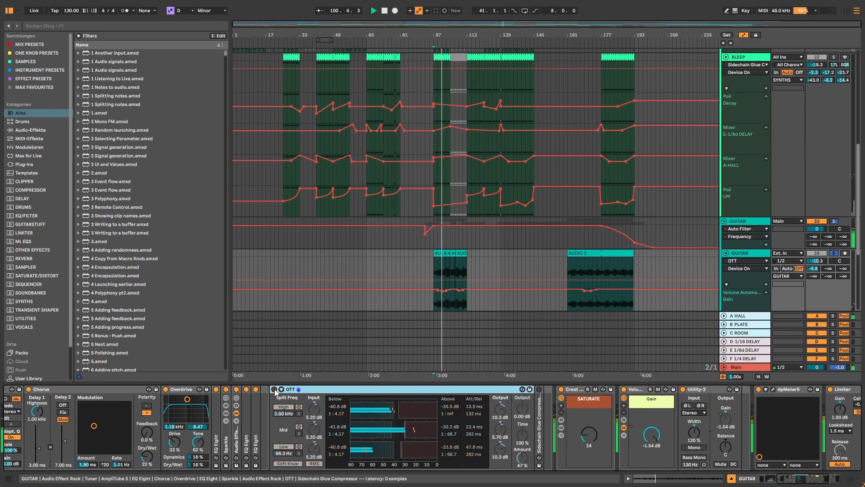
left_click(247, 405)
double_click(246, 404)
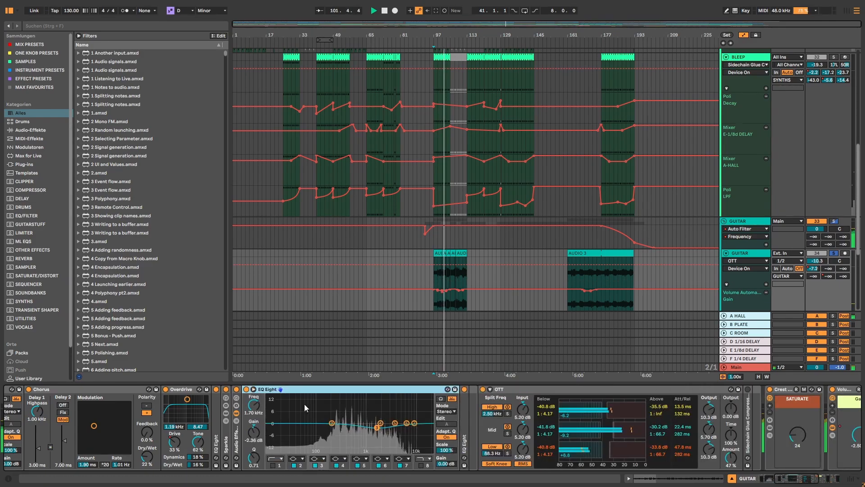
double_click(467, 405)
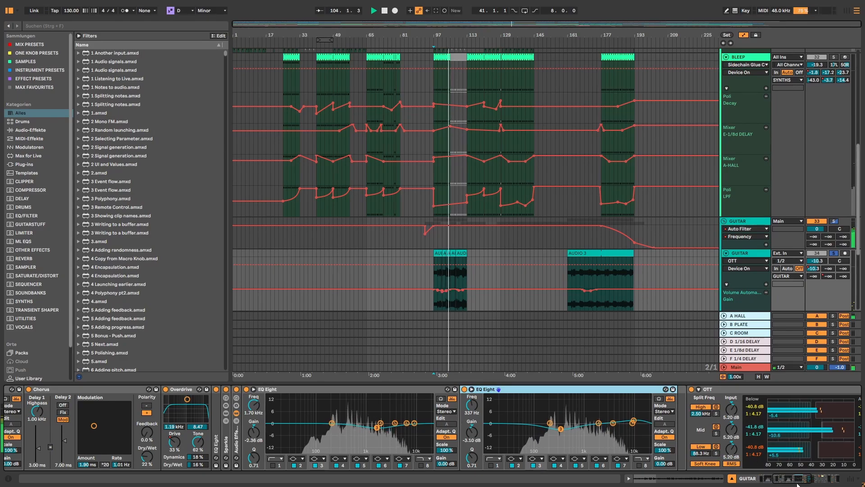
Unfold the Sidechain Glue Compressor after OTT, switch it on and replay the guitar from bar 97.
scroll(458, 416, "right", 10)
key("space")
double_click(457, 416)
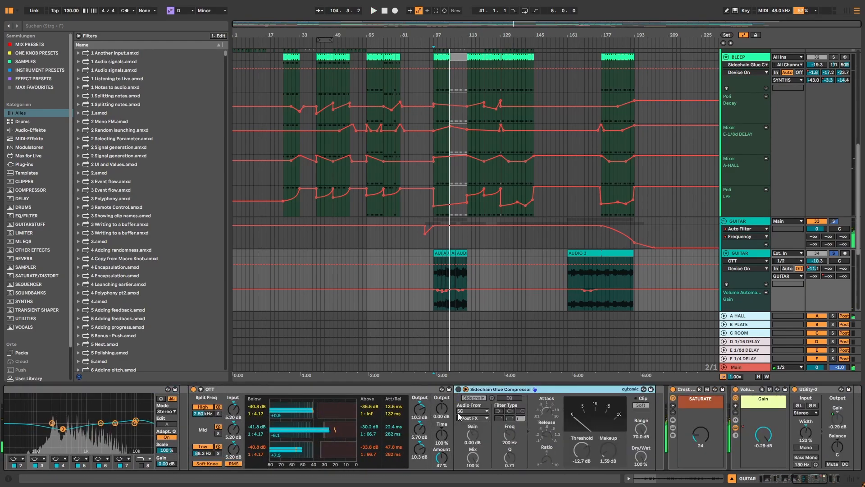
key("space")
Examine the GUITAR track's automation lanes for Gain, Param 1, E-1/8d DELAY and A-HALL, and stop playback.
scroll(622, 293, "down", 6)
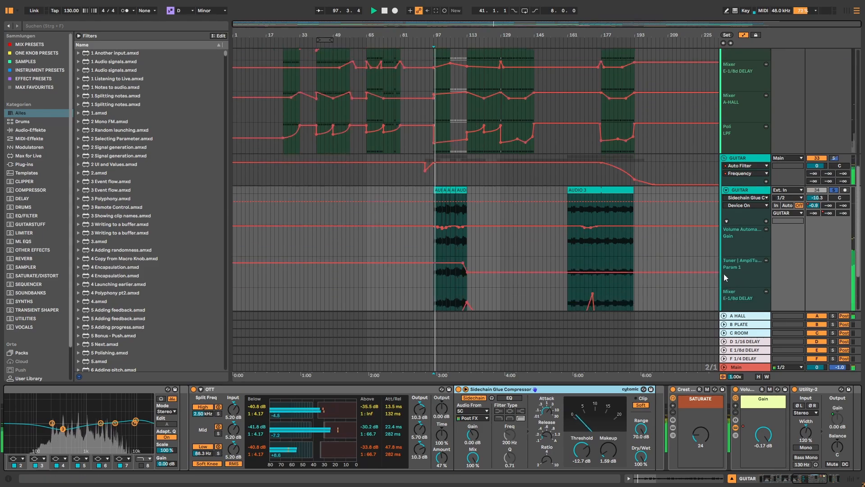
key("space")
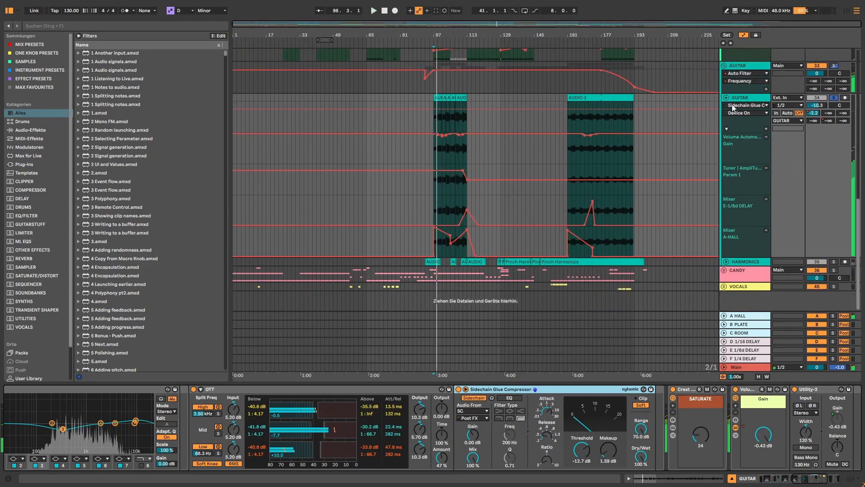
left_click(742, 90)
left_click(743, 96)
Unfold the HARMONICS track, solo it and play it from bar 97 and from its clip near bar 111.
left_click(753, 261)
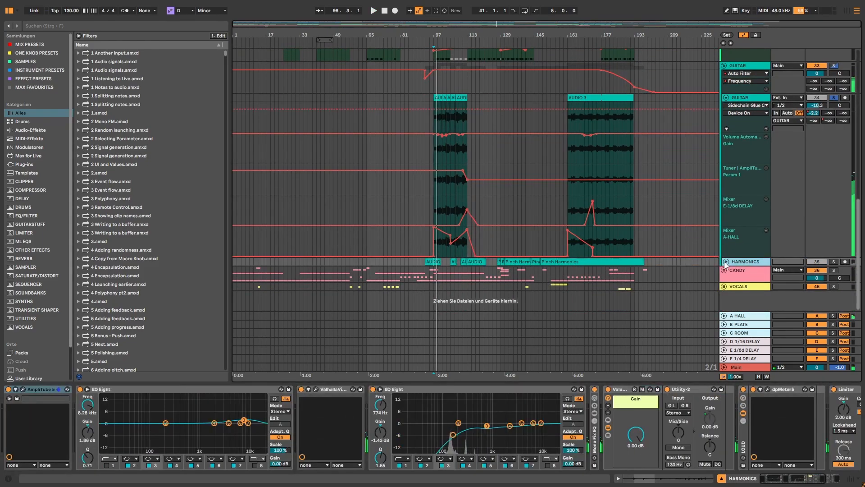
left_click(726, 261)
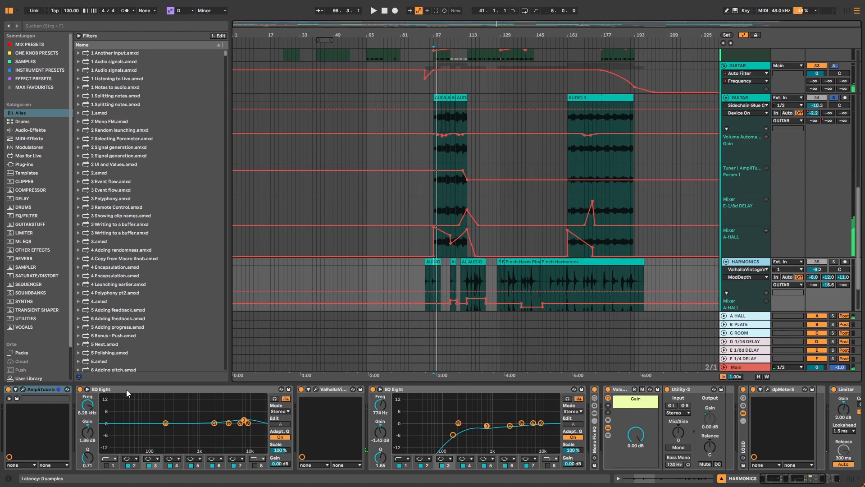
scroll(444, 257, "down", 2)
scroll(444, 257, "down", 1)
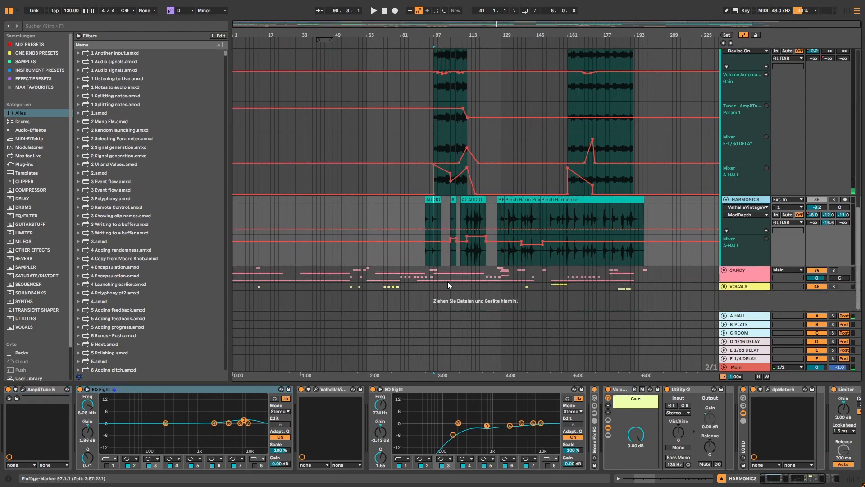
key("space")
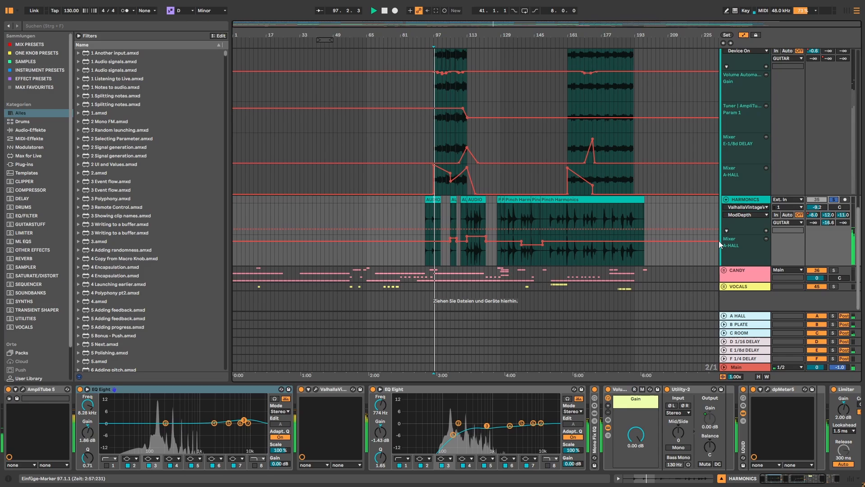
left_click(466, 218)
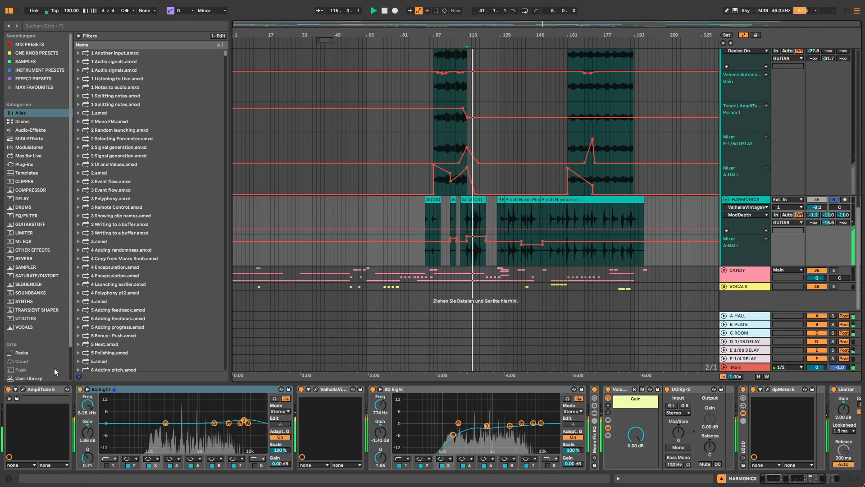
Play the HARMONICS track's Pinch Harmonics clip from bar 169.
left_click(24, 390)
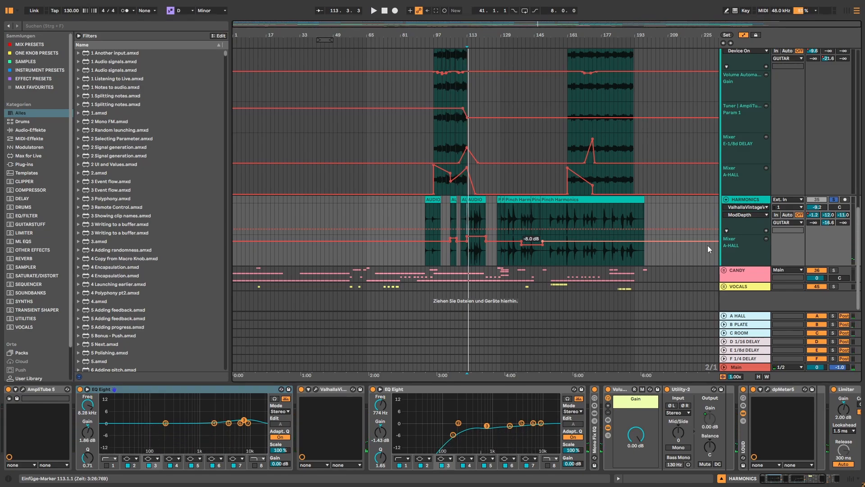
scroll(584, 266, "up", 2)
left_click(584, 266)
key("space")
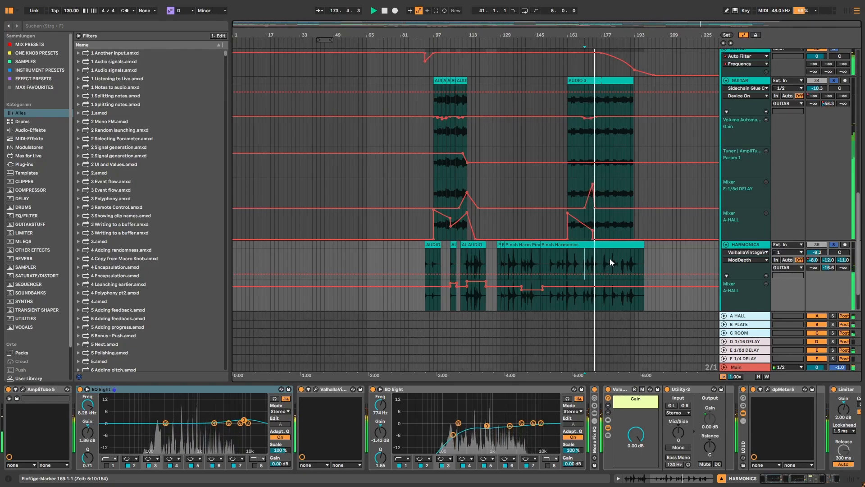
Stop playback, select the GUITAR group and examine its EQ Eight and Auto Filter.
scroll(784, 175, "up", 5)
scroll(784, 176, "down", 7)
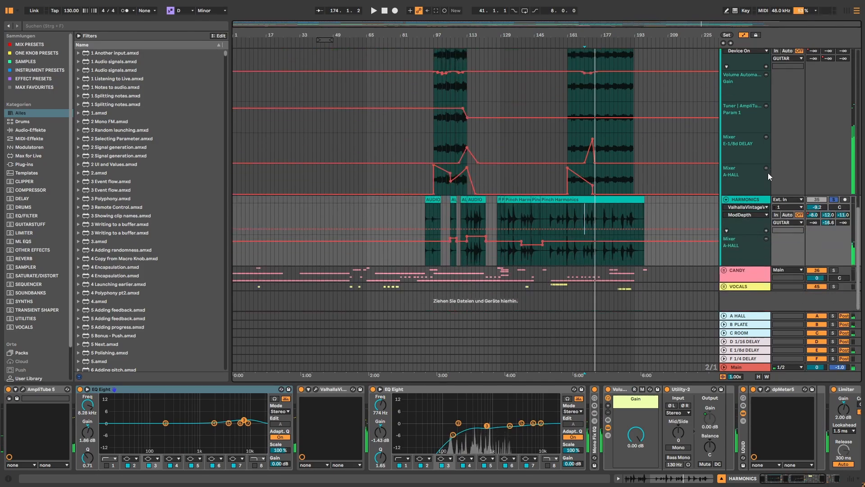
scroll(769, 171, "up", 4)
scroll(769, 170, "up", 3)
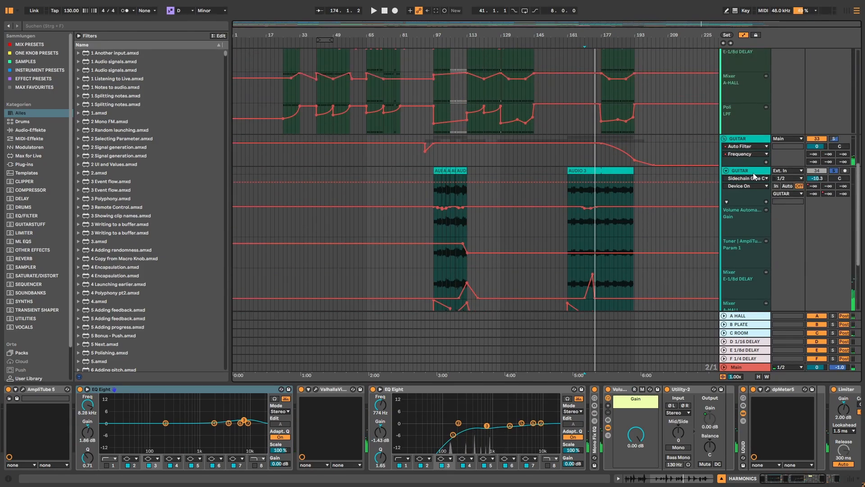
left_click(753, 172)
key("Up")
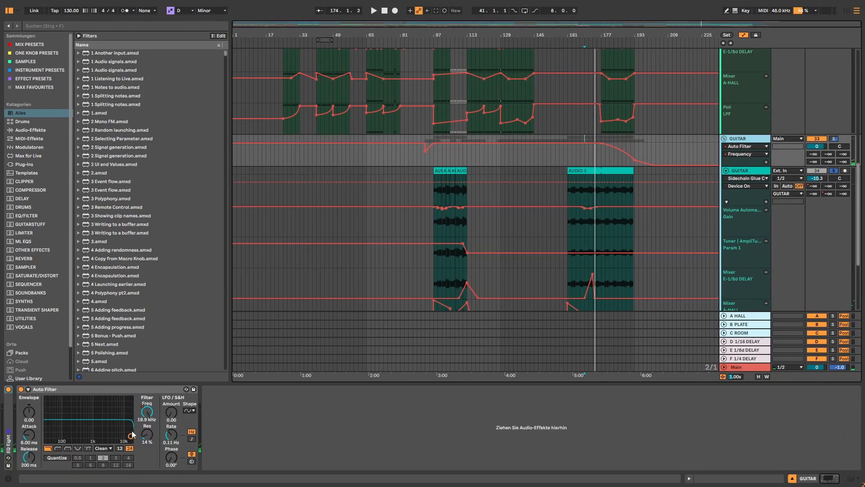
left_click(10, 415)
double_click(96, 388)
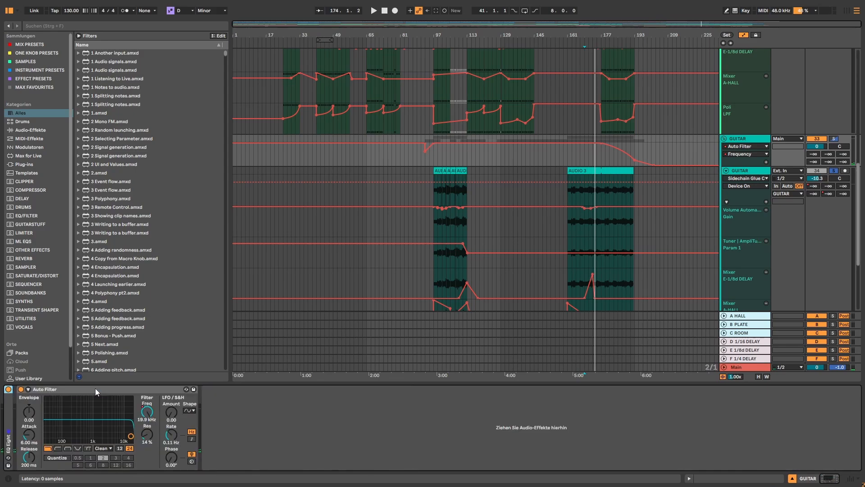
Unsolo the GUITAR group, play the full mix from bar 169 and stop it near bar 175.
left_click(834, 139)
key("space")
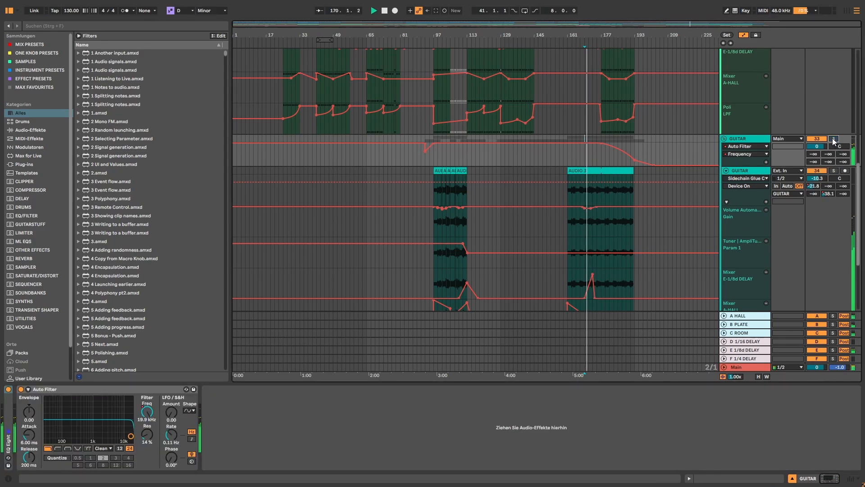
scroll(629, 235, "down", 3)
scroll(627, 234, "up", 1)
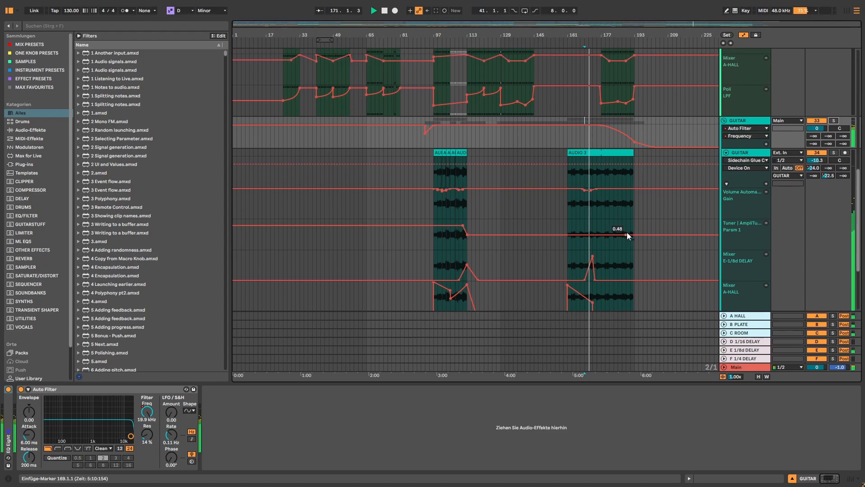
left_click(629, 235)
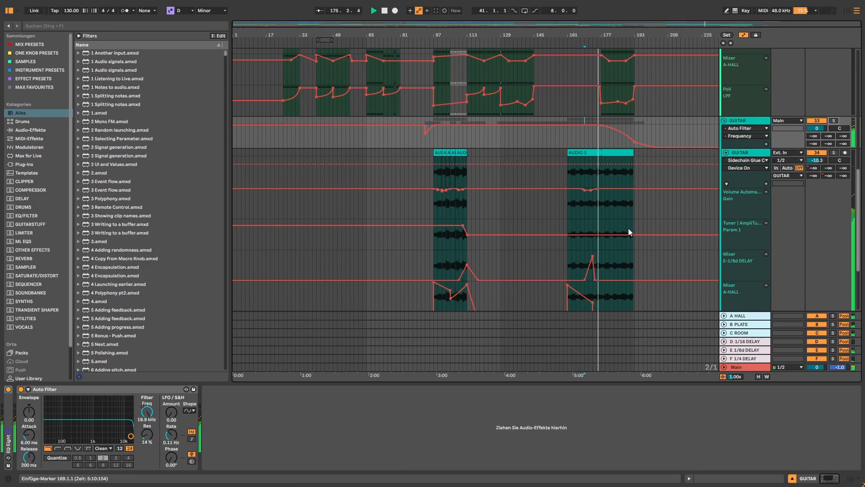
key("space")
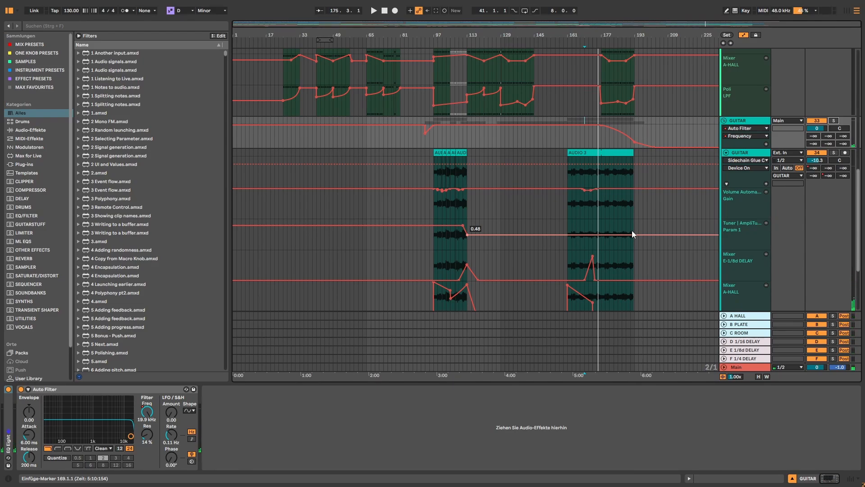
Fold the GUITAR and HARMONICS tracks inside the GUITAR group.
scroll(676, 203, "up", 3)
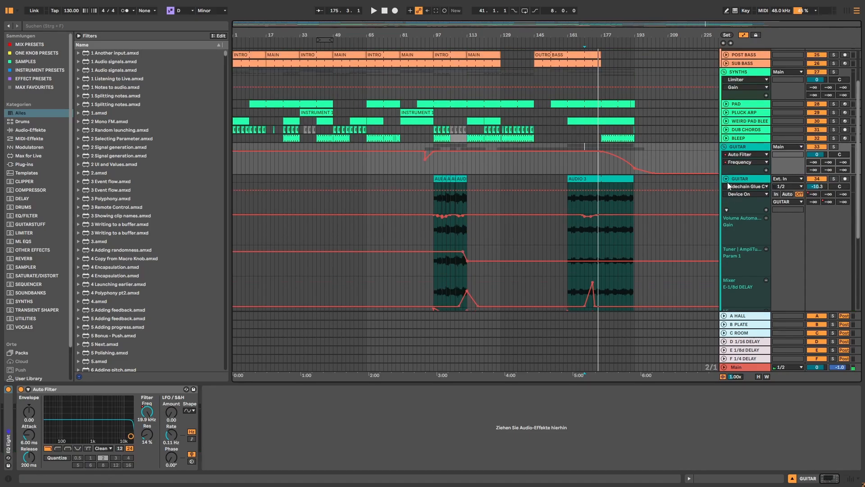
left_click(727, 178)
left_click(727, 188)
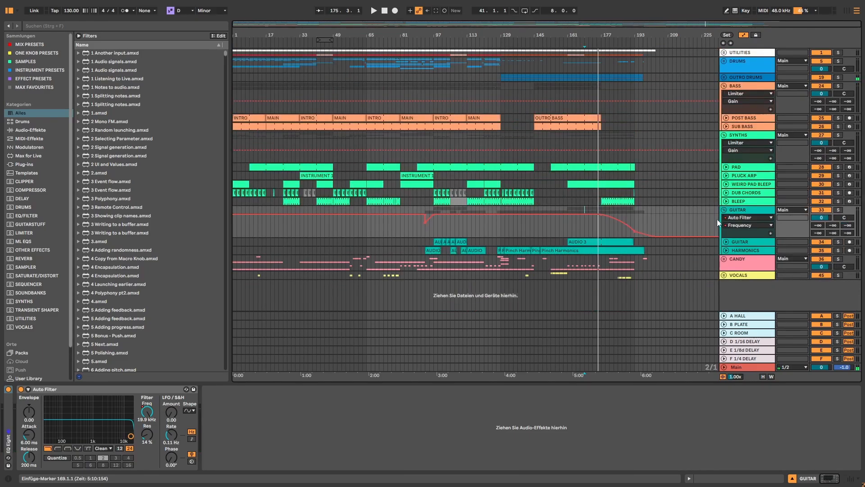
Unfold the CANDY group and select it to show its devices and its tracks.
left_click(724, 258)
left_click(746, 204)
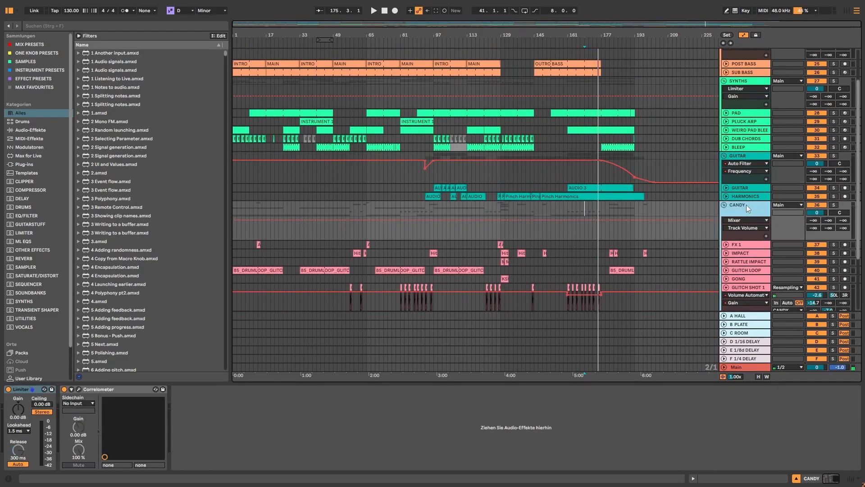
scroll(745, 201, "down", 3)
scroll(744, 198, "down", 2)
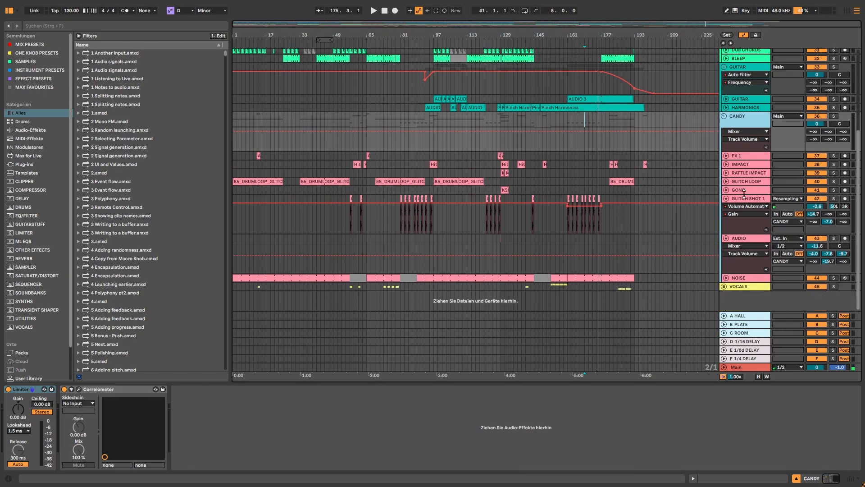
Fold the GLITCH SHOT 1 and AUDIO tracks, and show the devices of FX 1 and GLITCH SHOT 1.
left_click(742, 157)
left_click(725, 199)
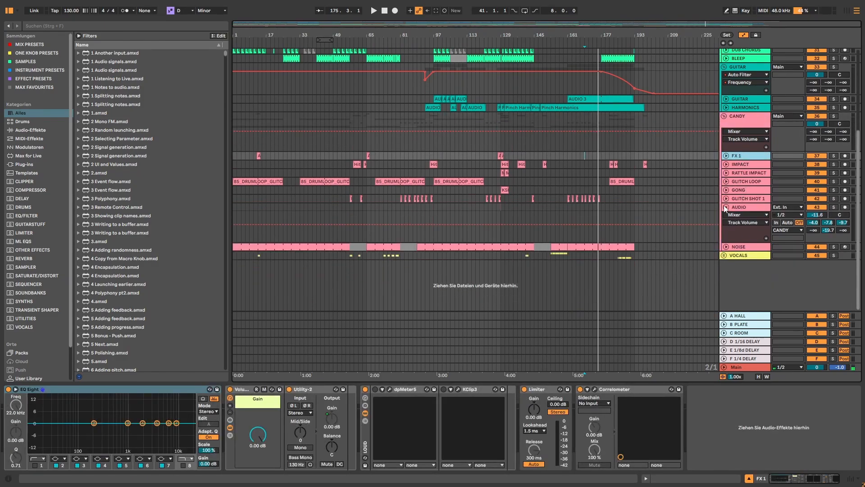
left_click(725, 207)
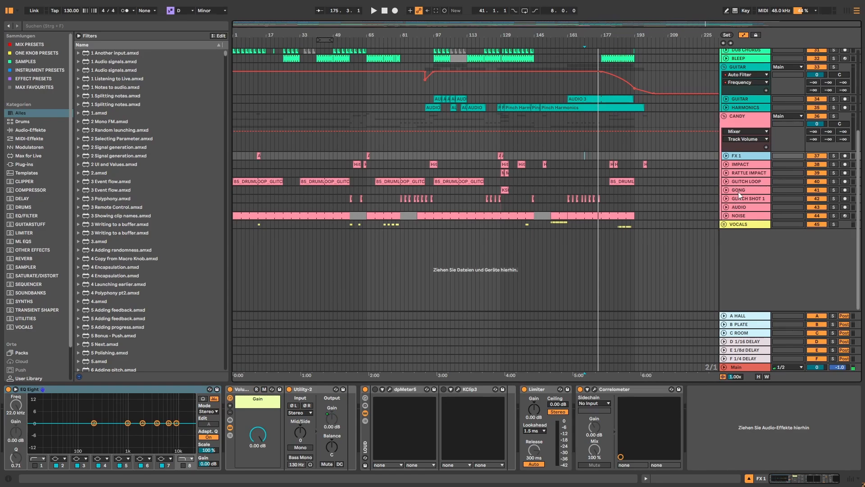
left_click(739, 191)
left_click(739, 197)
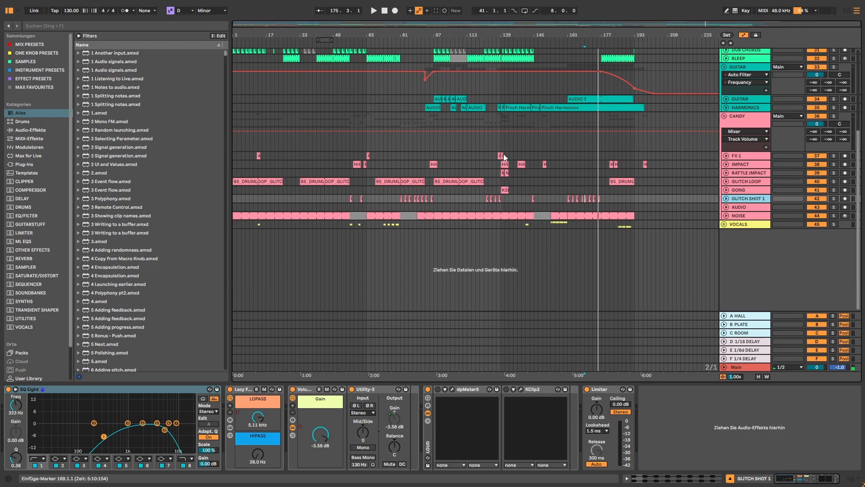
Solo the CANDY group and play it from bar 127 and from bar 91.
left_click_drag(721, 22, 670, 72)
left_click(455, 169)
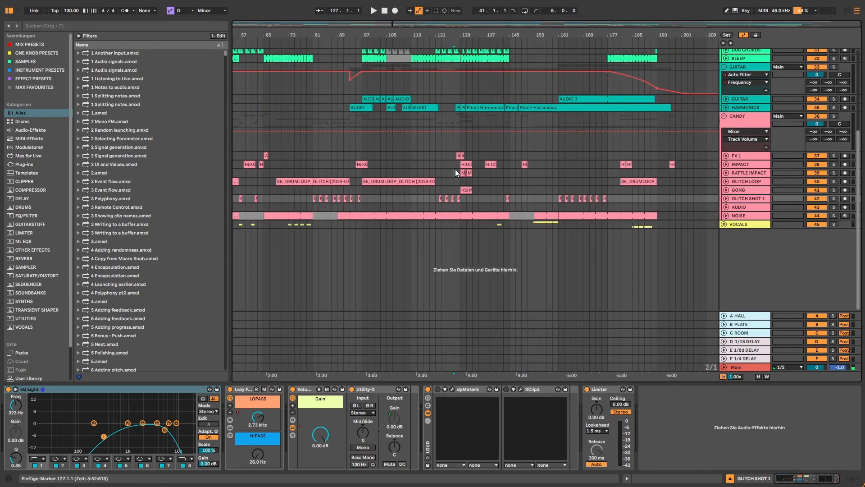
left_click(834, 117)
key("space")
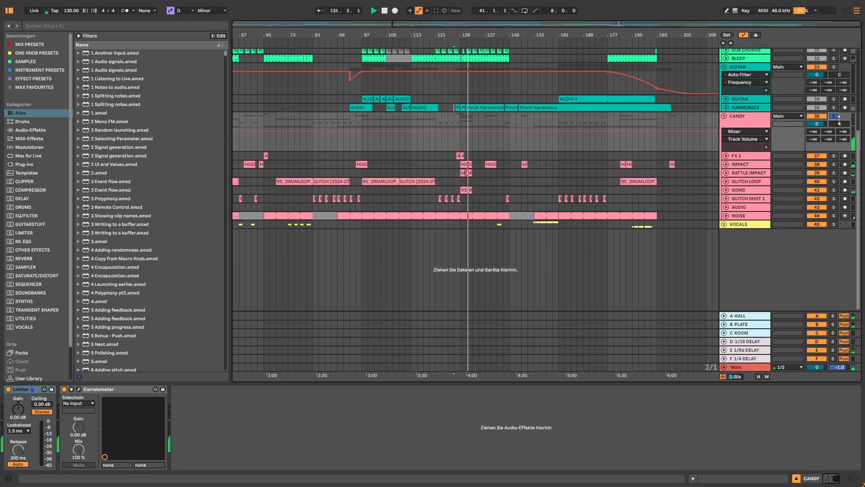
left_click(346, 206)
key("space")
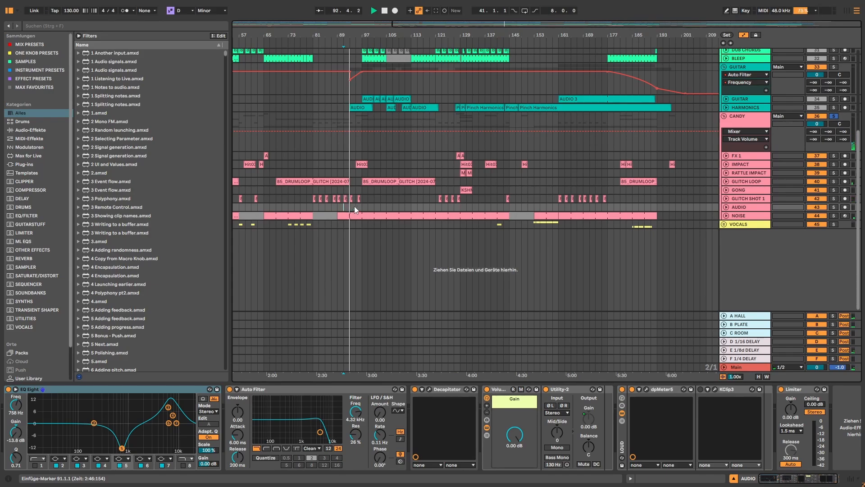
key("space")
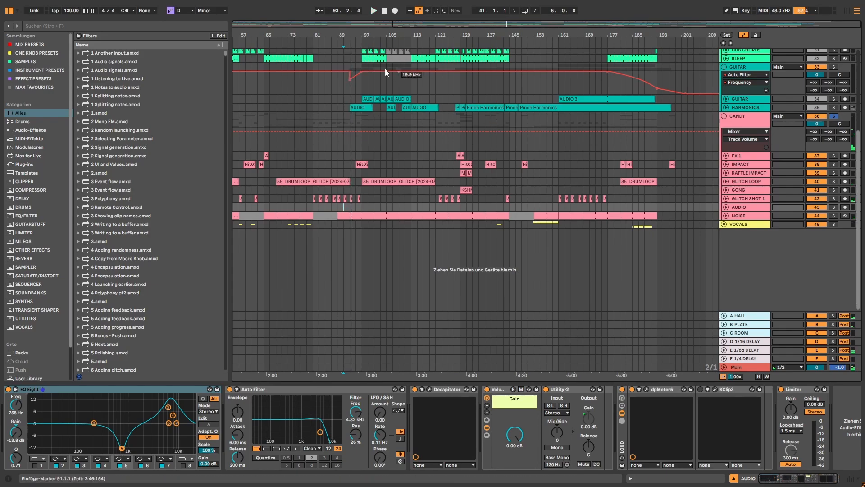
Solo and unfold the FX 1 track and play its crash one-shot near bar 12.
left_click(834, 156)
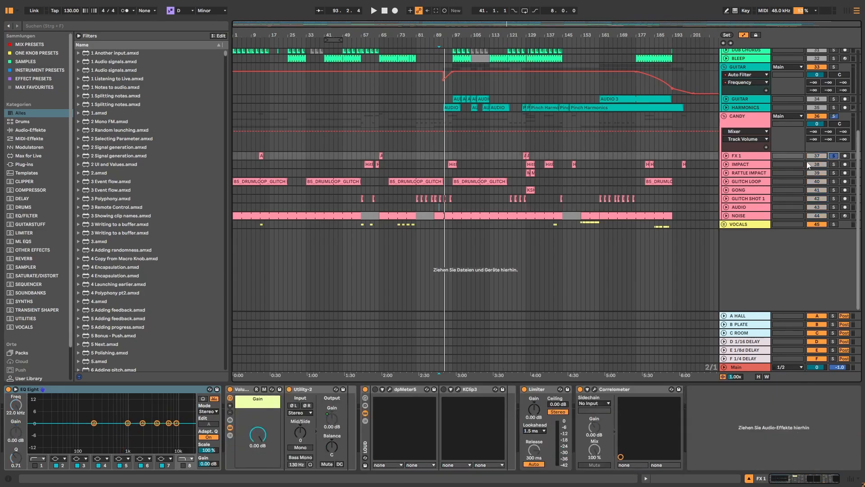
left_click(727, 156)
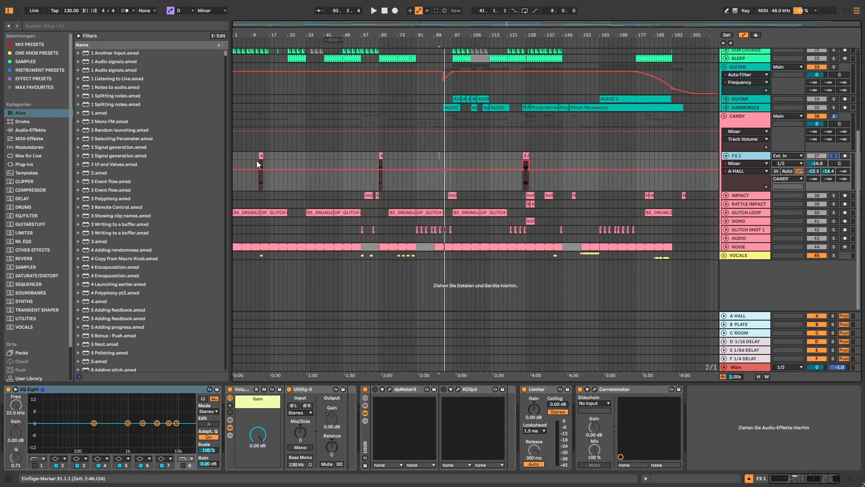
left_click(257, 162)
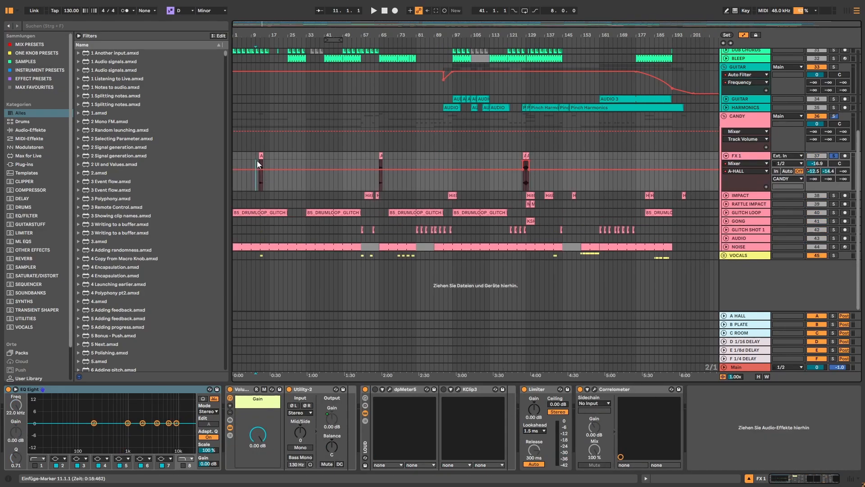
left_click(692, 481)
left_click(818, 481)
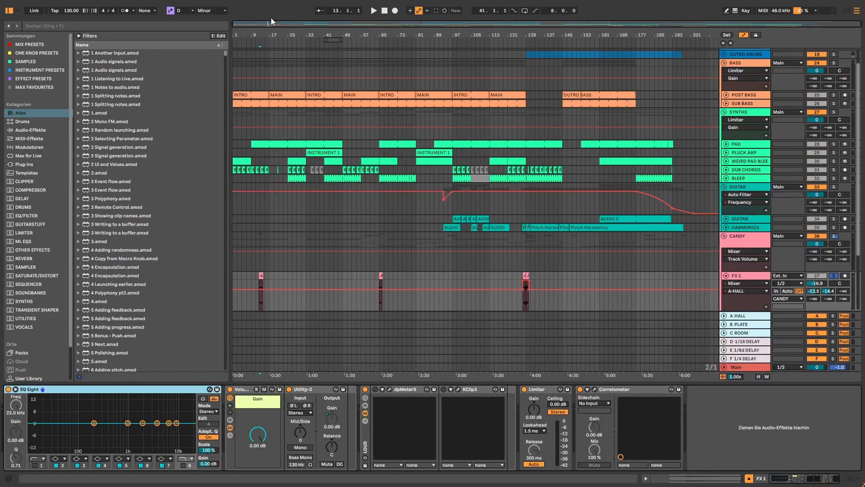
left_click_drag(272, 22, 286, 126)
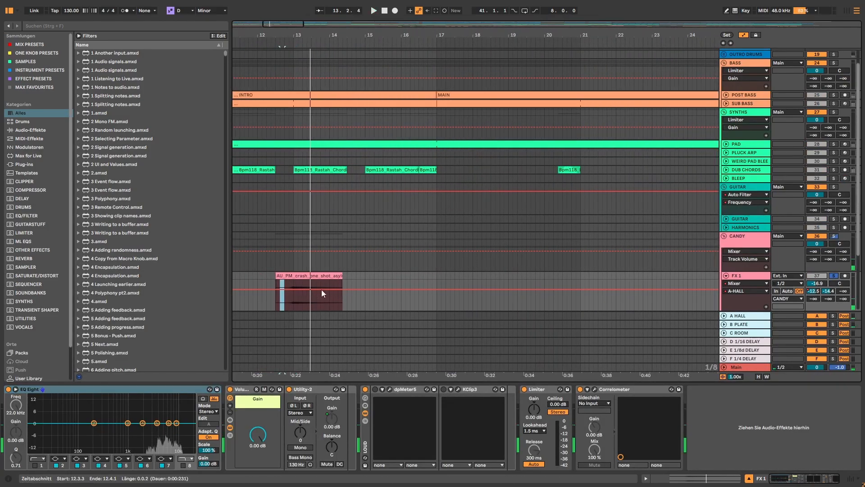
scroll(505, 207, "down", 5)
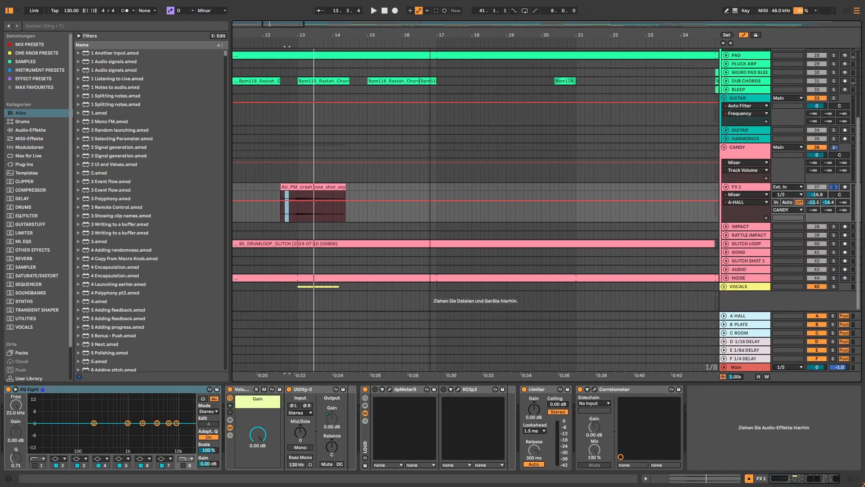
key("w")
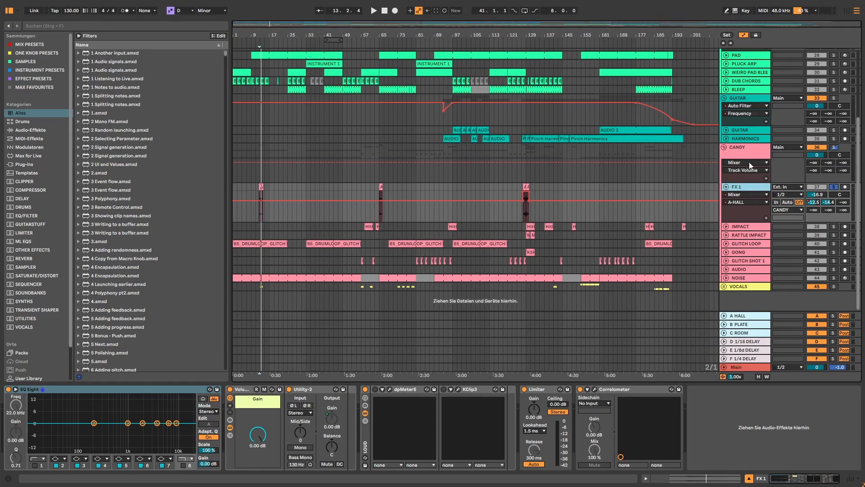
Solo and unfold the IMPACT track and play its two Hit03 clips near bars 58 and 64.
left_click(814, 202)
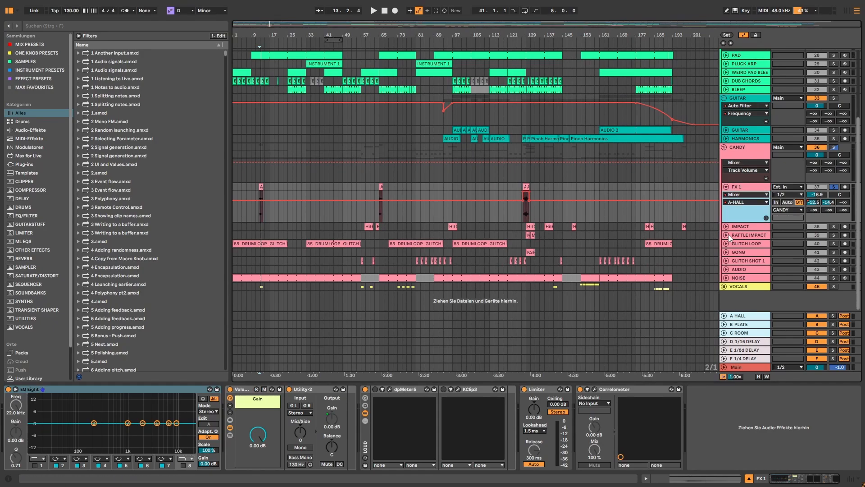
left_click(365, 232)
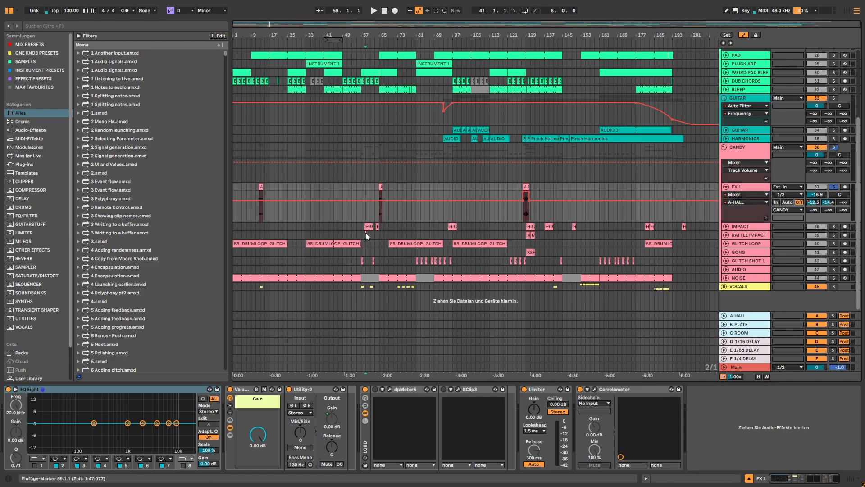
left_click(834, 227)
key("z")
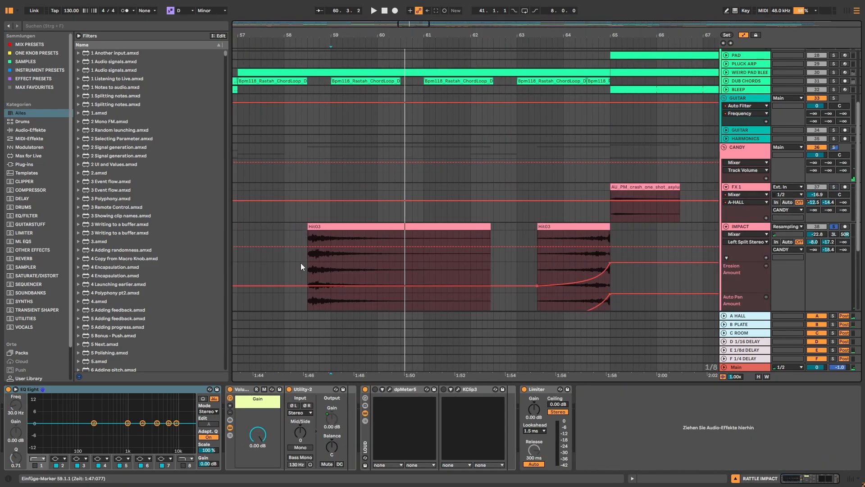
left_click(309, 262)
key("space")
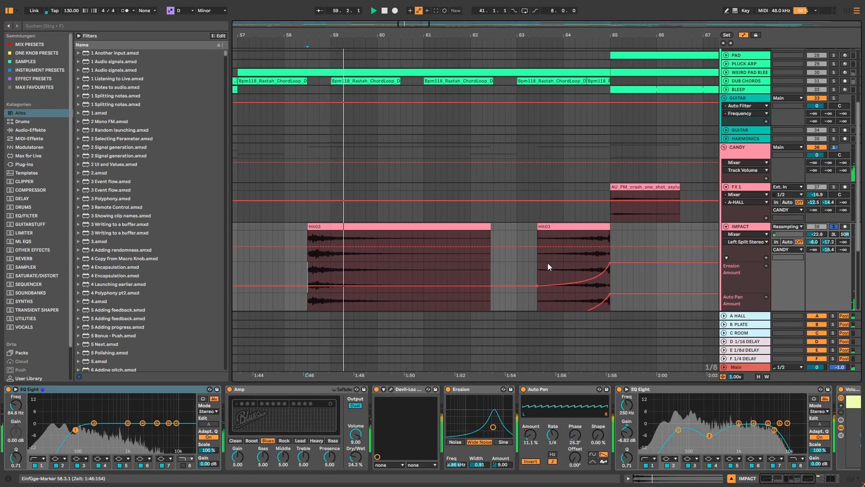
left_click(581, 262)
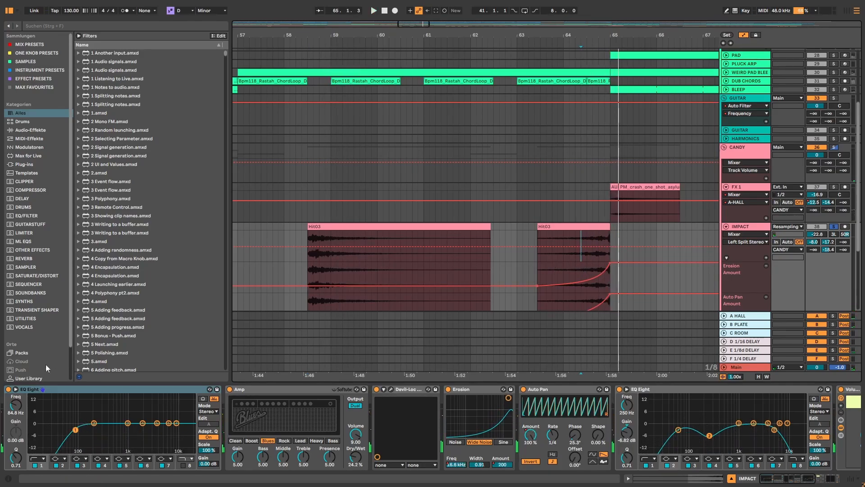
Group IMPACT's devices from the first to the second EQ Eight into a rack, switch it off and replay the second Hit03 clip.
left_click(39, 390)
left_click(726, 395)
left_click(79, 396, "shift")
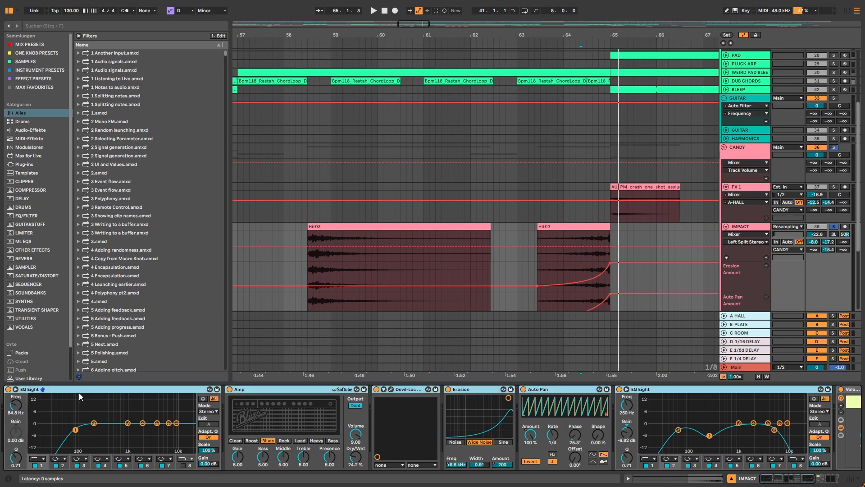
key("ctrl+g")
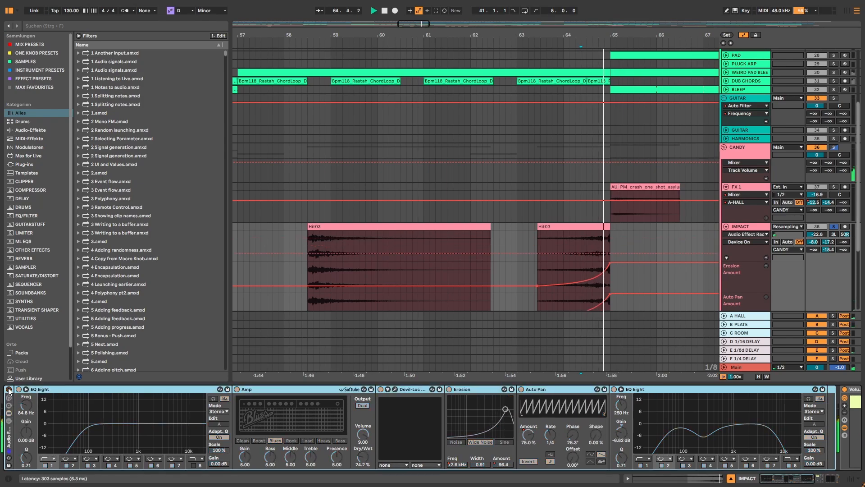
Play IMPACT's first Hit03 clip from bar 58 with the device rack switched off.
left_click(307, 266)
key("space")
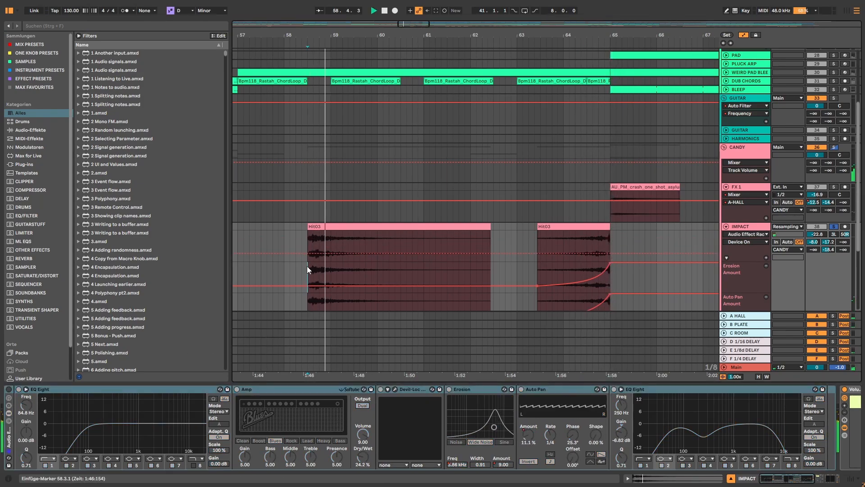
left_click(307, 267)
key("space")
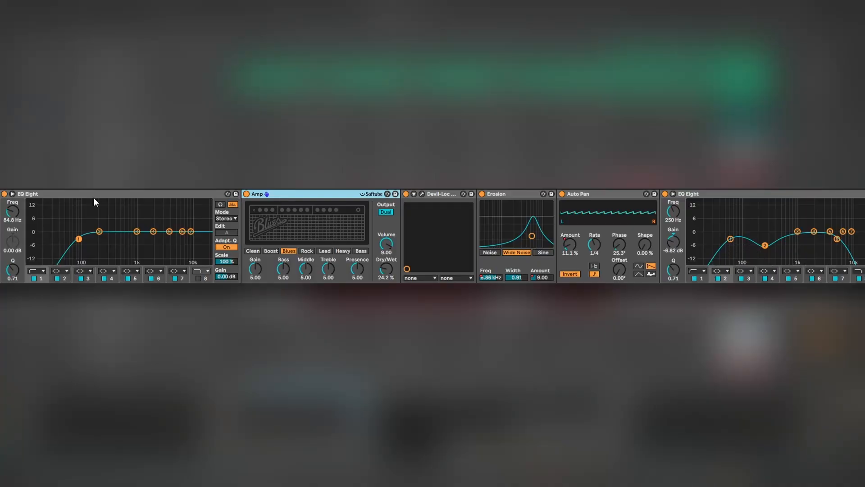
Replay the first Hit03 clip through the first EQ Eight, then switch Amp and Devil-Loc on and open Devil-Loc's plug-in window.
left_click(99, 390)
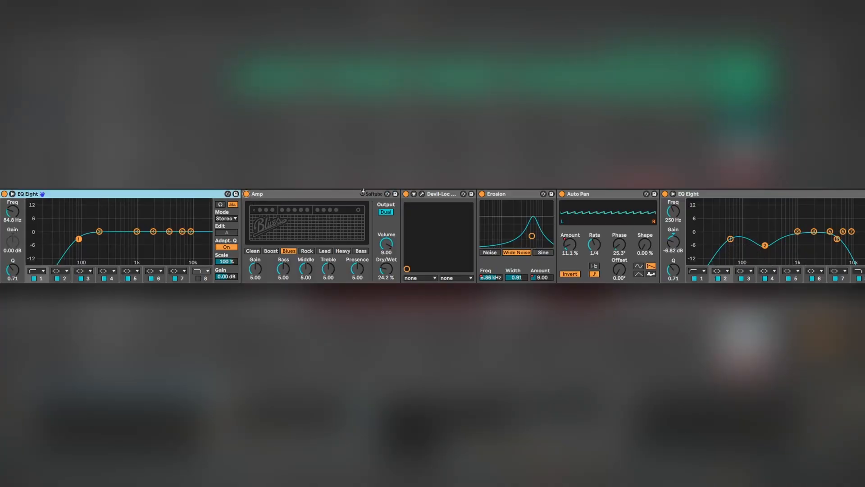
key("space")
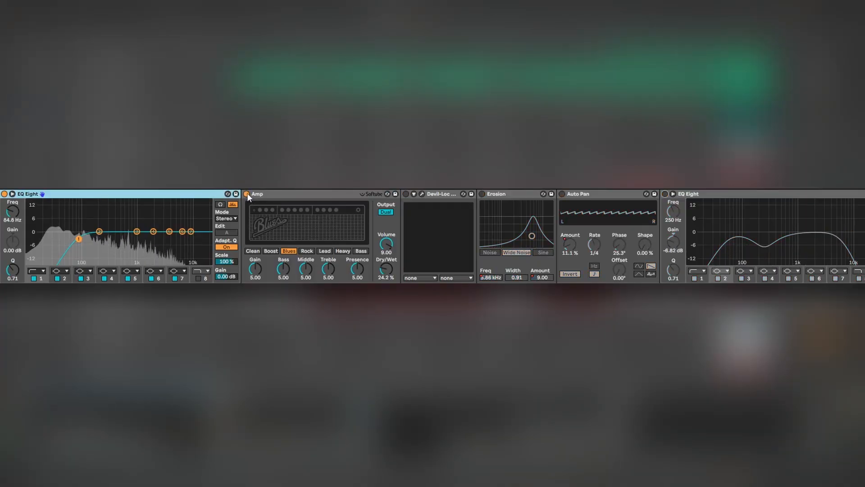
left_click(406, 194)
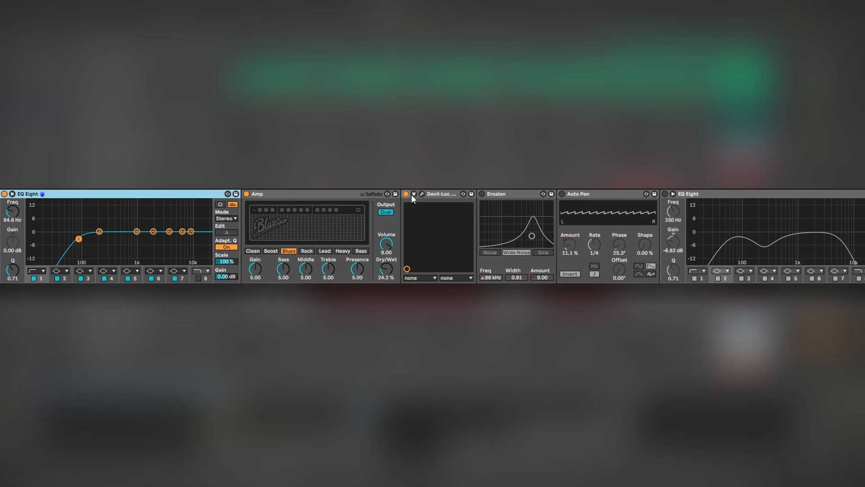
left_click(423, 195)
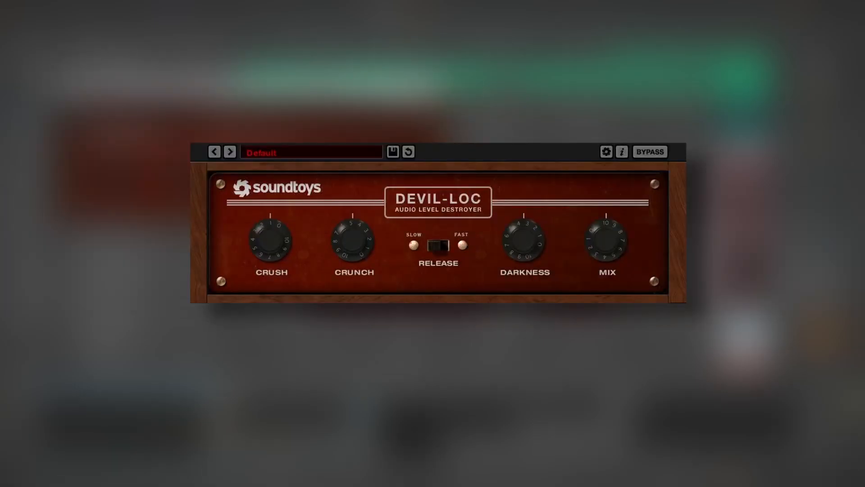
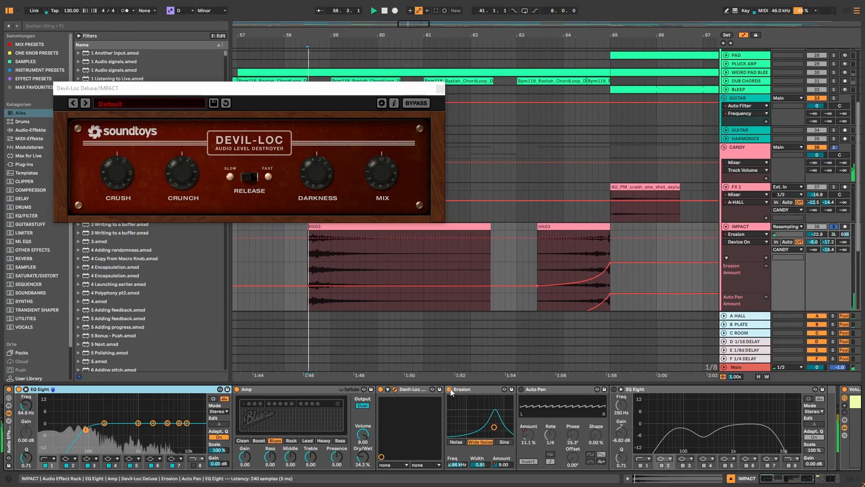
Switch on Erosion, Auto Pan and the second EQ Eight in IMPACT's rack while playing the first Hit03 clip.
left_click(521, 388)
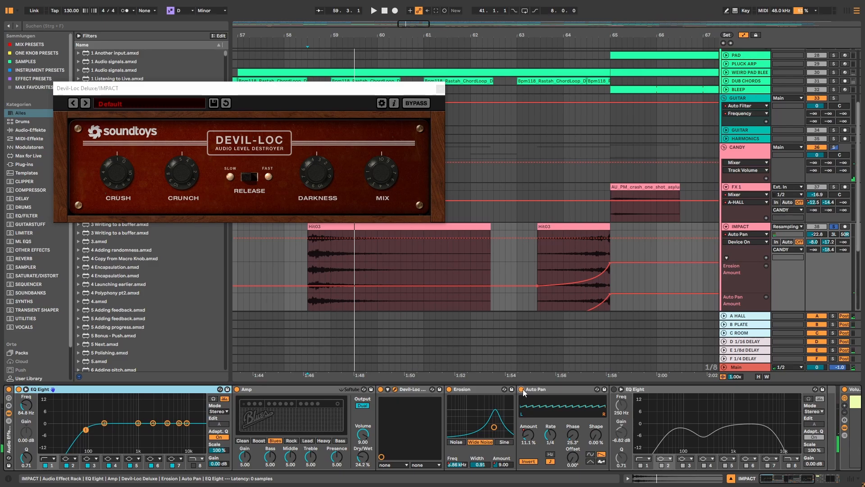
scroll(453, 388, "right", 5)
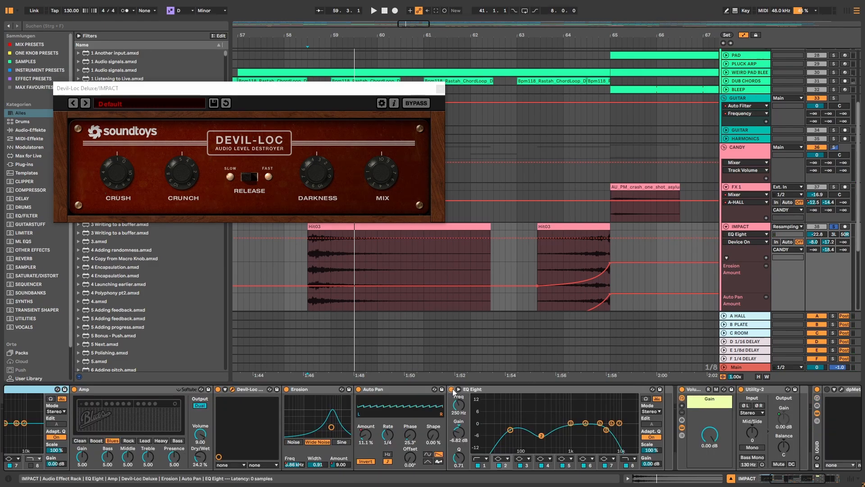
left_click(452, 388)
key("space")
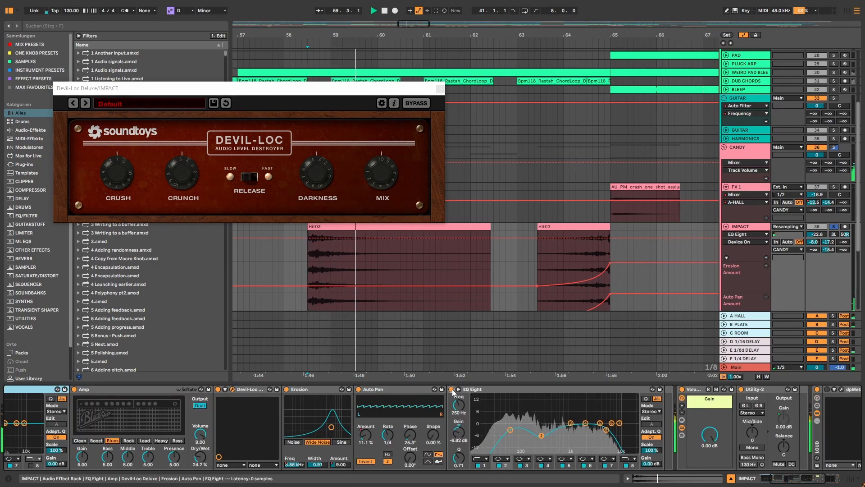
key("space")
Close the Devil-Loc window and play IMPACT's second Hit03 clip from about bar 63 with its Erosion and Auto Pan automation.
scroll(443, 270, "down", 1)
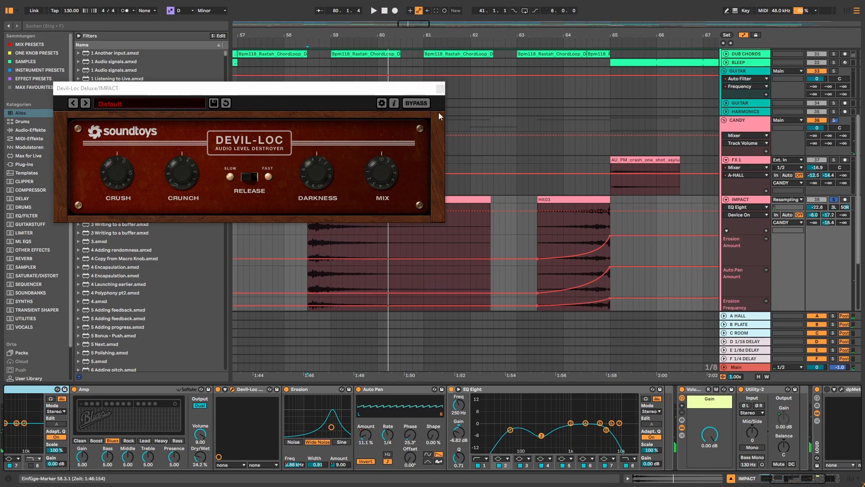
left_click(440, 88)
left_click_drag(408, 25, 409, 11)
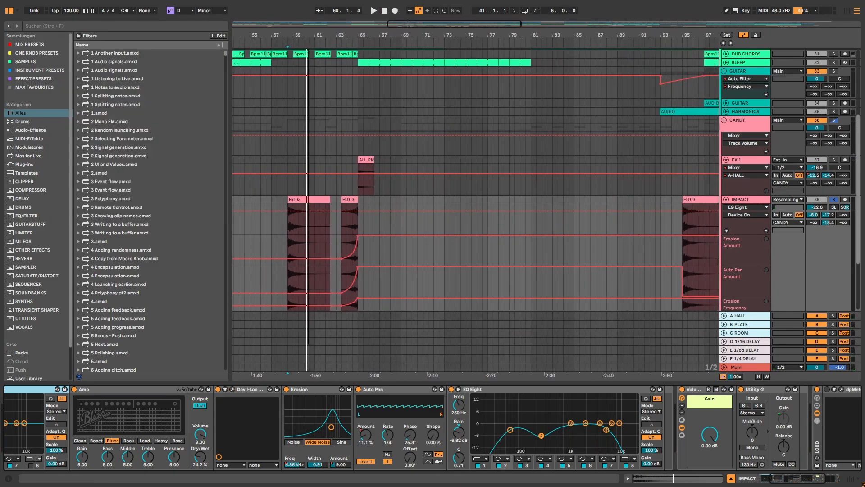
left_click(340, 239)
key("space")
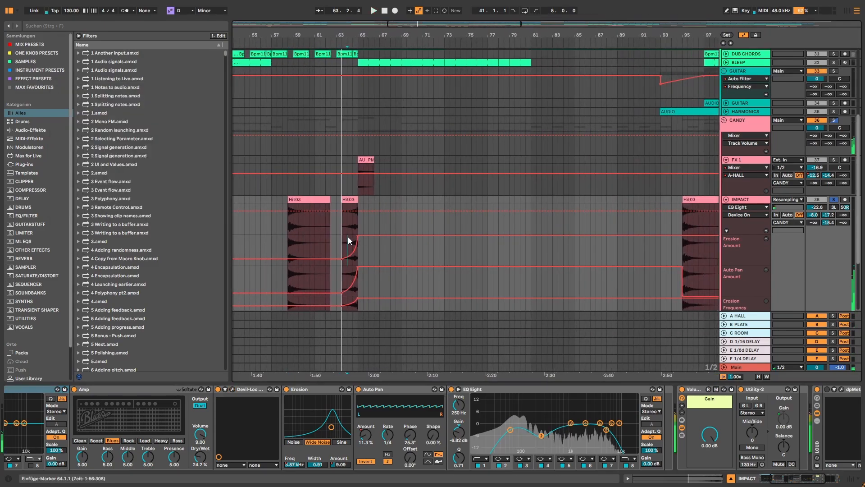
left_click(348, 237)
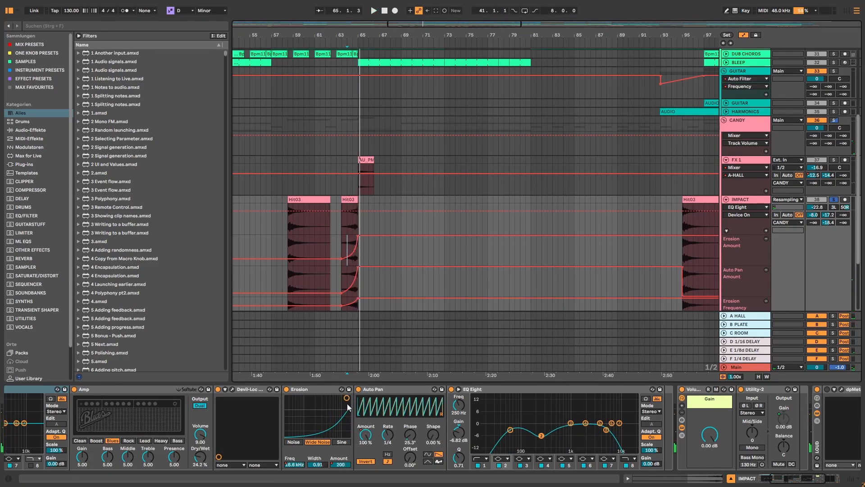
Clear the CANDY and IMPACT solos to play the full mix from bars 57 and 63, and save the set.
scroll(605, 181, "down", 8, "ctrl")
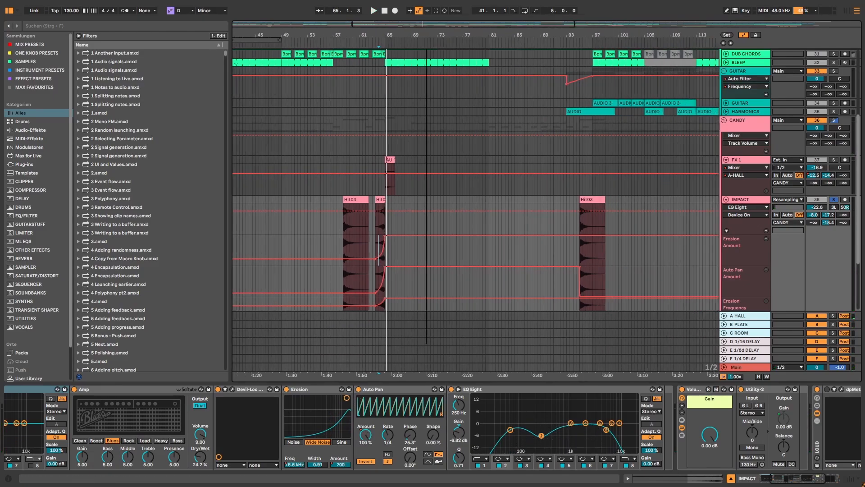
scroll(604, 173, "down", 5)
scroll(604, 172, "up", 5)
left_click(358, 215)
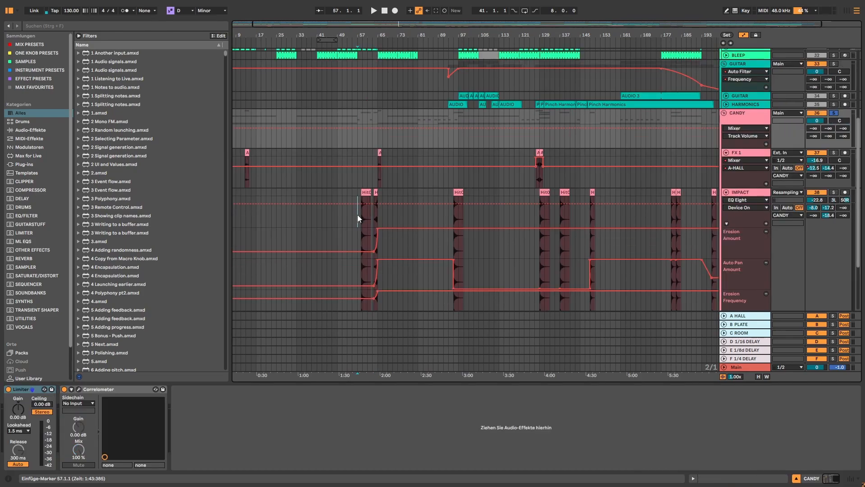
key("space")
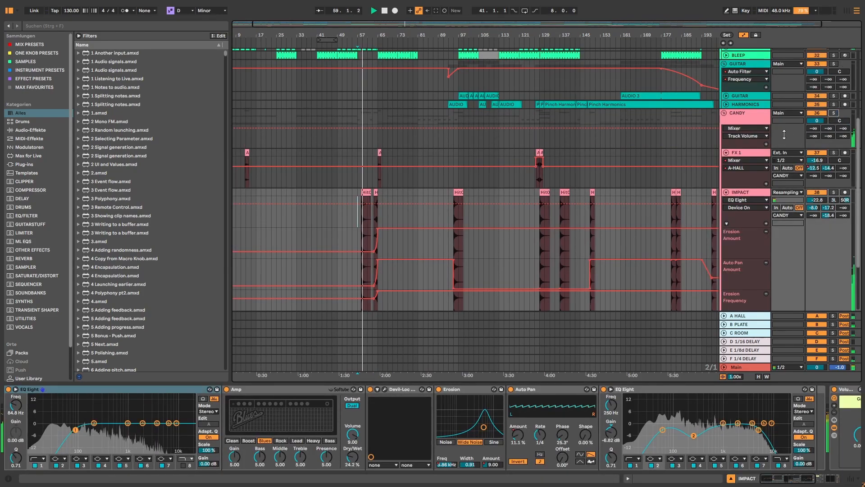
left_click(375, 220)
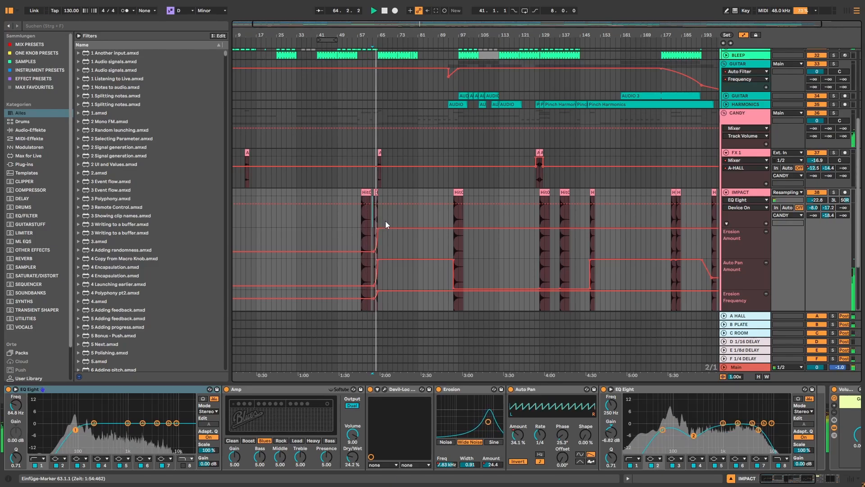
key("space")
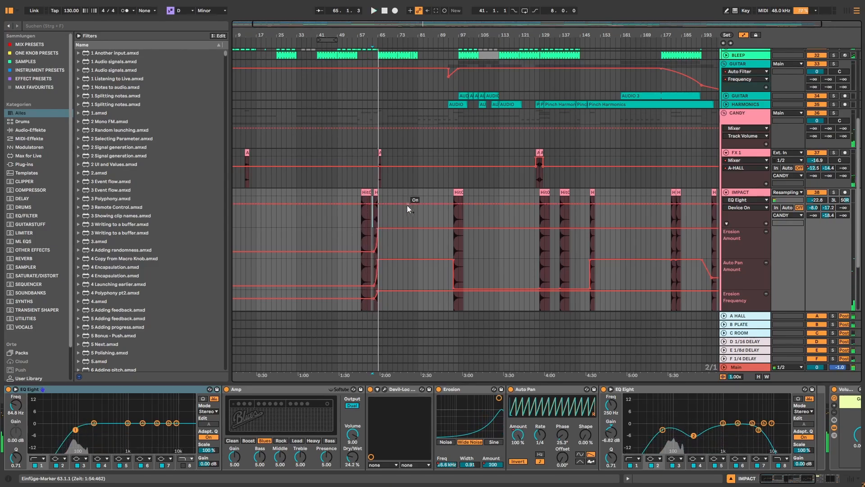
key("ctrl+s")
Solo the RATTLE IMPACT track and play its clips near bar 129.
scroll(746, 187, "down", 5)
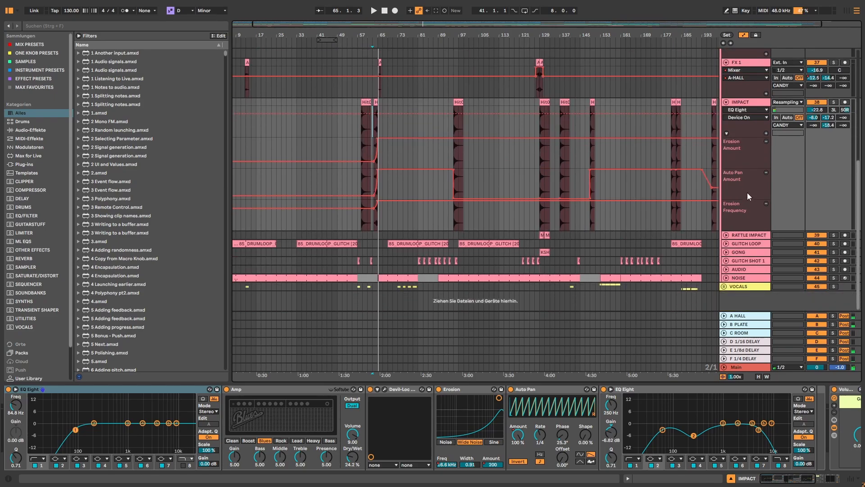
left_click(738, 236)
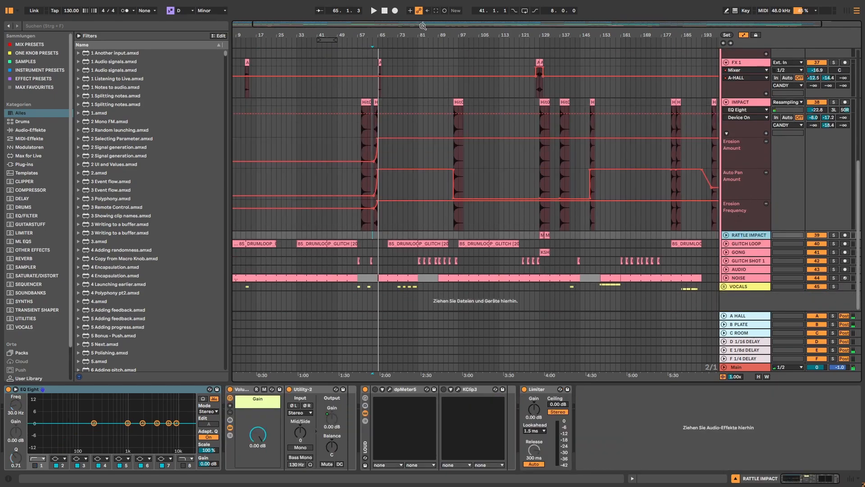
left_click_drag(423, 26, 328, 237)
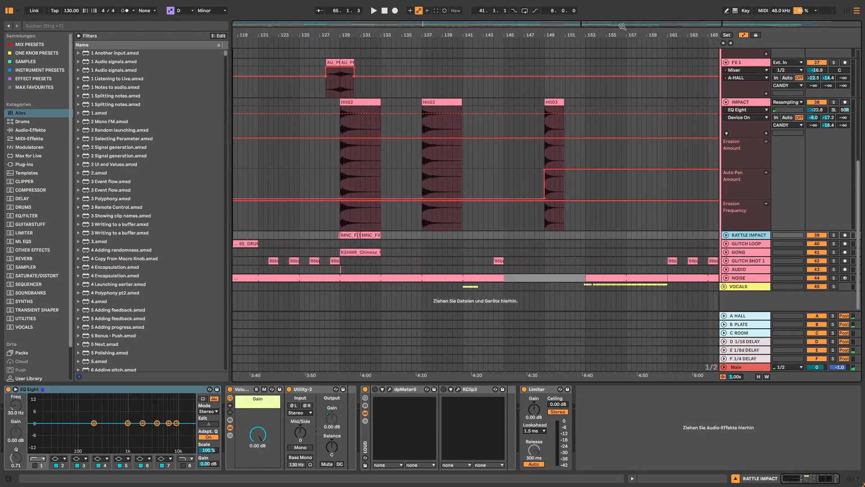
left_click(336, 236)
key("space")
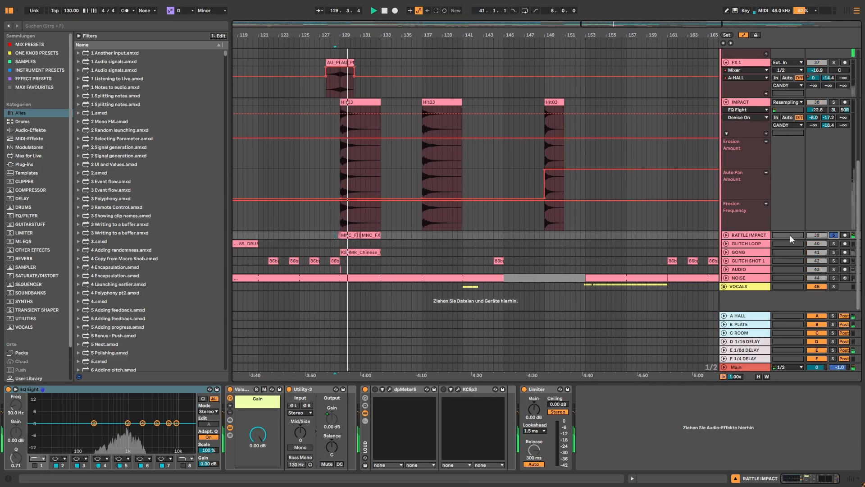
left_click(742, 236)
key("space")
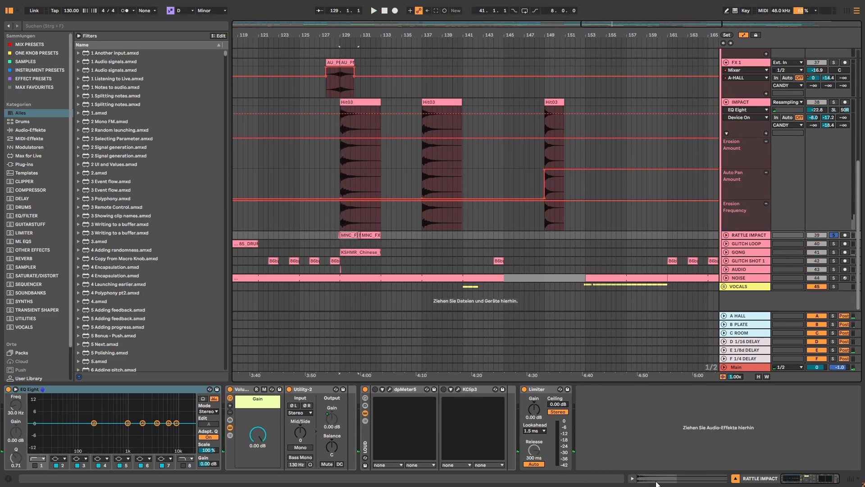
View the sample of RATTLE IMPACT's MNC_FX_Impact_Rattling clip, return to the devices and replay the clip from bar 129.
key("shift+Tab")
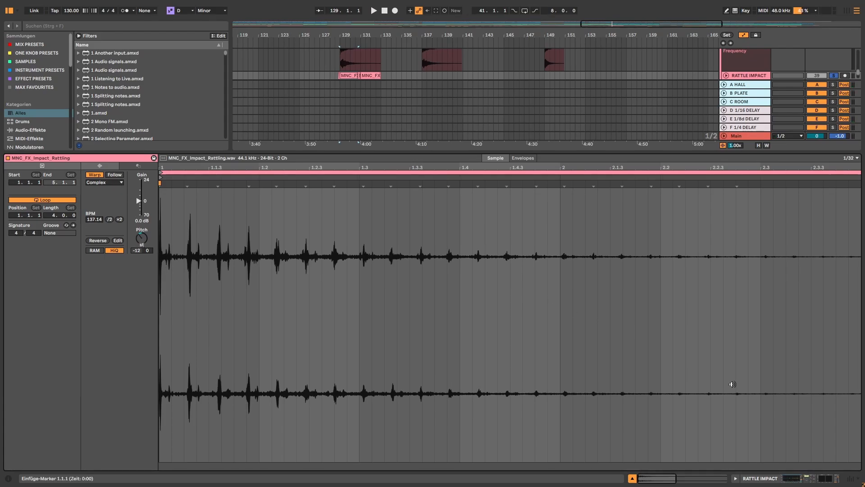
key("shift+Tab")
key("space")
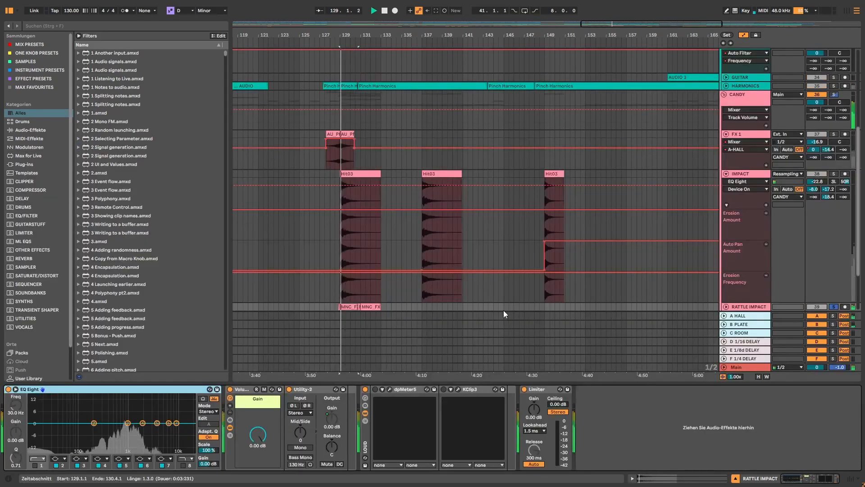
Place the playback position at IMPACT's bar 137 hit, then replay the rattle impact from bar 128 and select its track.
left_click(421, 213)
scroll(413, 234, "down", 2)
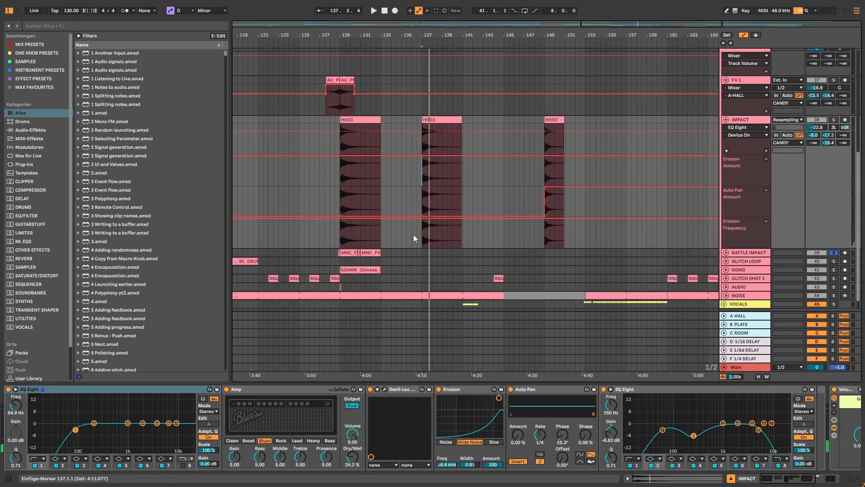
left_click(335, 261)
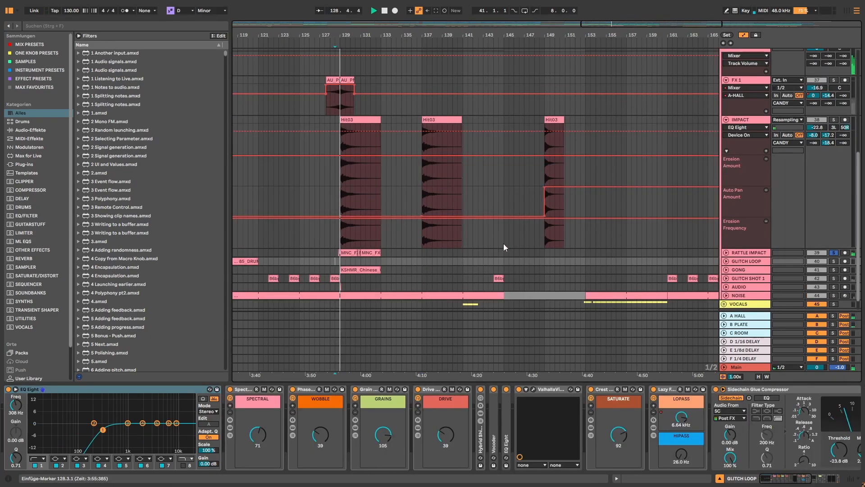
left_click(745, 255)
scroll(739, 250, "down", 1)
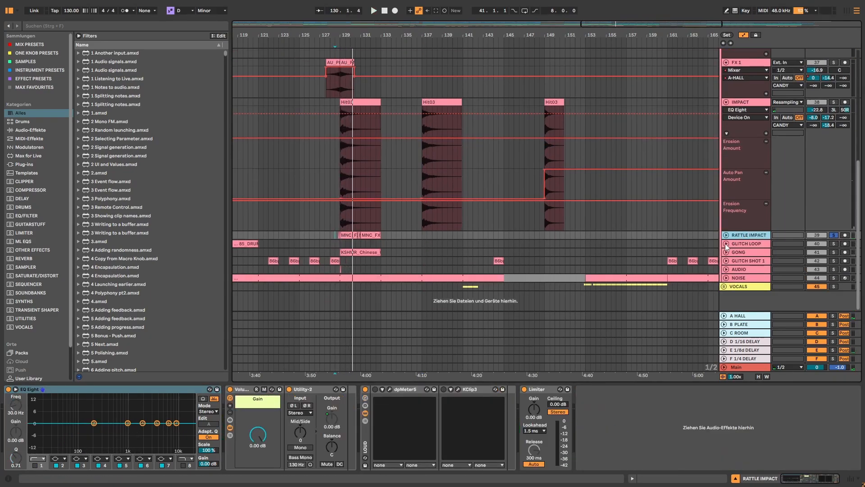
Unfold and solo the GLITCH LOOP track and play its glitch drum loop from bar 69.
left_click(725, 243)
left_click_drag(626, 24, 488, 6)
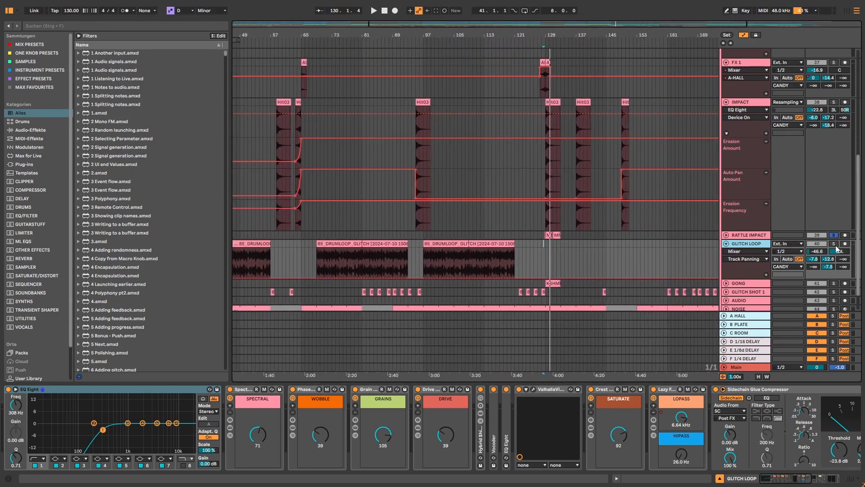
left_click(317, 258)
key("space")
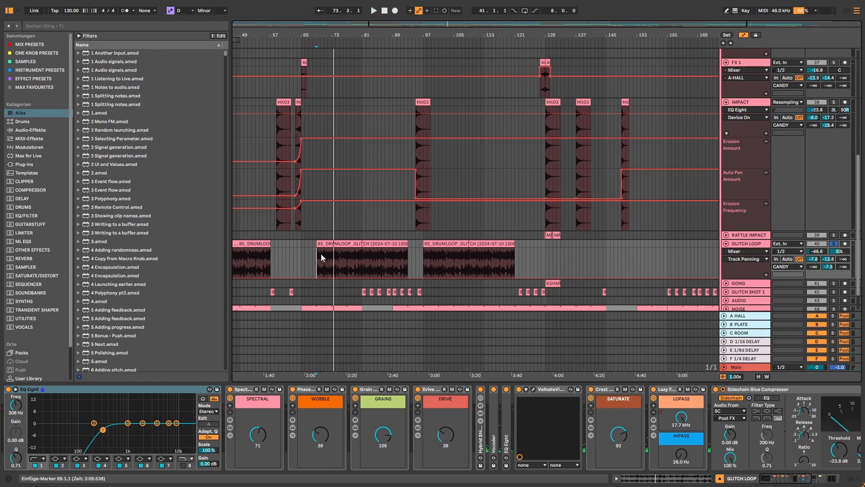
Unfold the DRUMS group and look through its KS, GLITCH DRUMS and TOPS tracks.
scroll(407, 234, "up", 10)
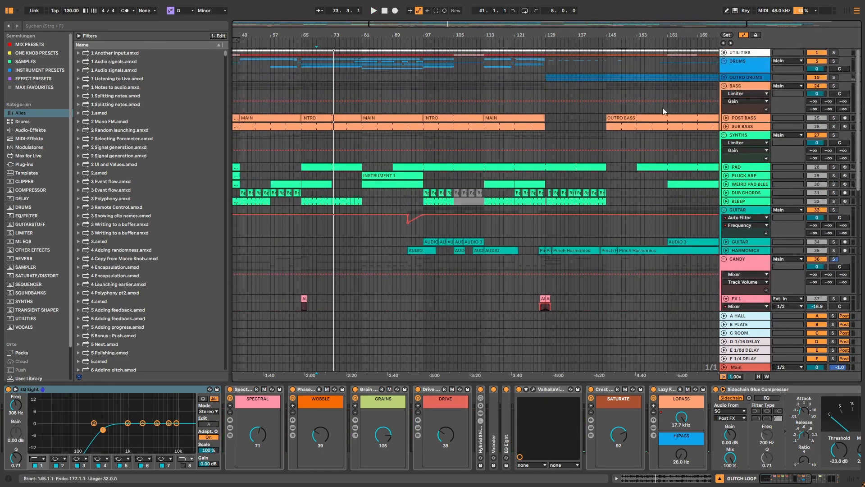
left_click(724, 61)
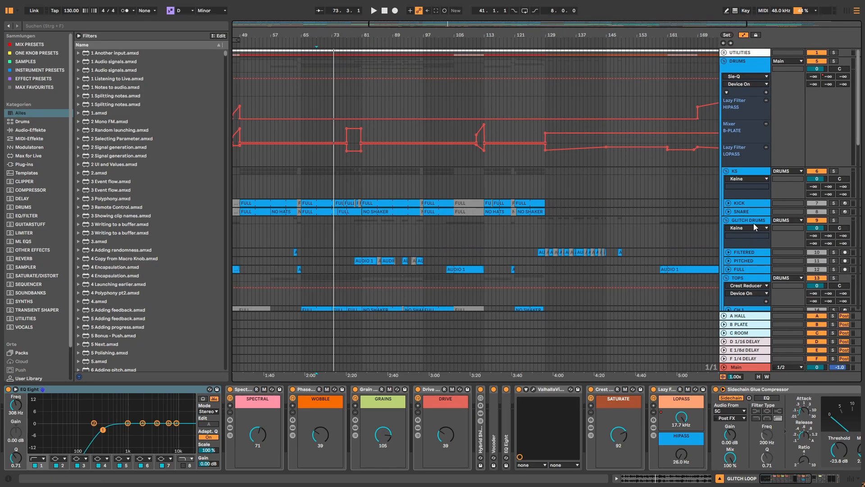
scroll(607, 196, "down", 5)
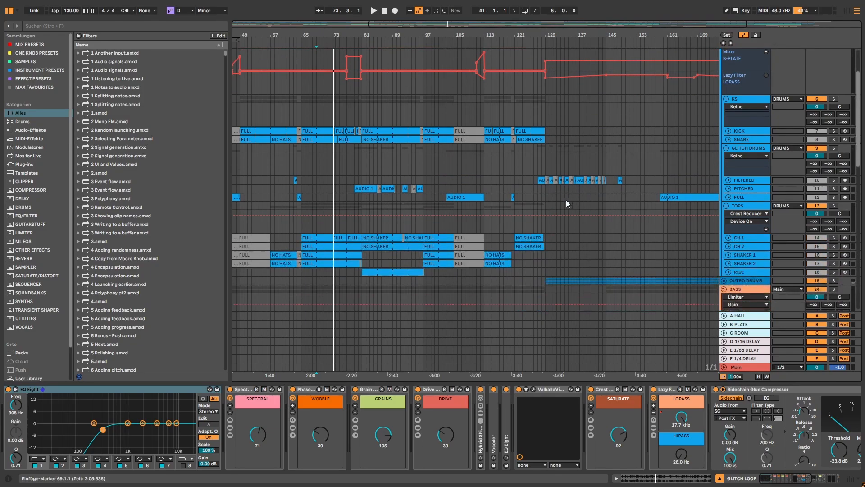
scroll(572, 193, "down", 3)
scroll(725, 122, "up", 5)
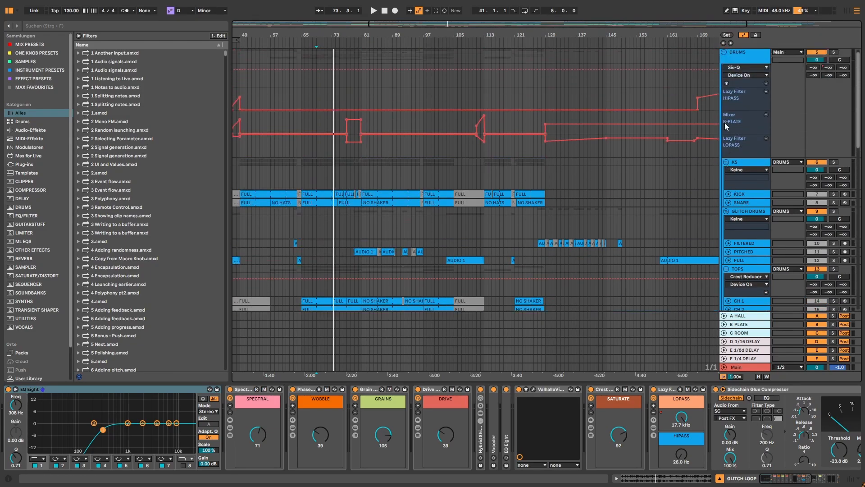
Return to the GLITCH LOOP track, group its effects into one Audio Effect Rack and compare the playing loop with the rack bypassed and active.
left_click(725, 122)
scroll(518, 139, "down", 10)
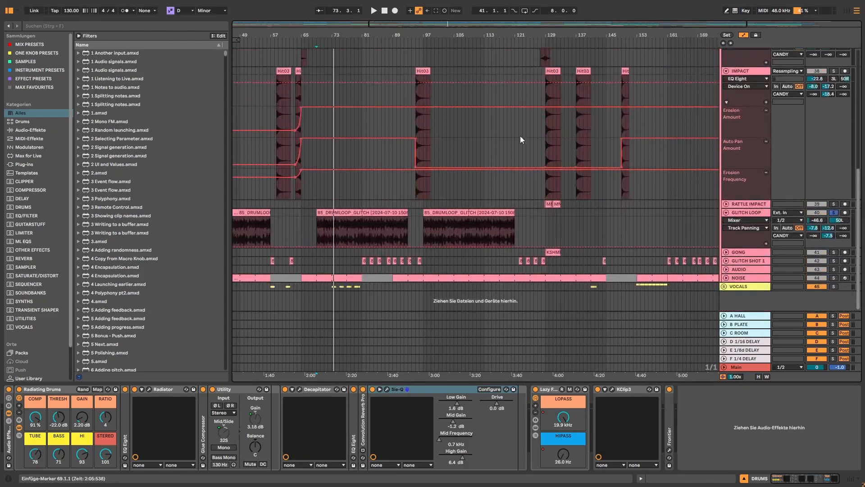
left_click(361, 227)
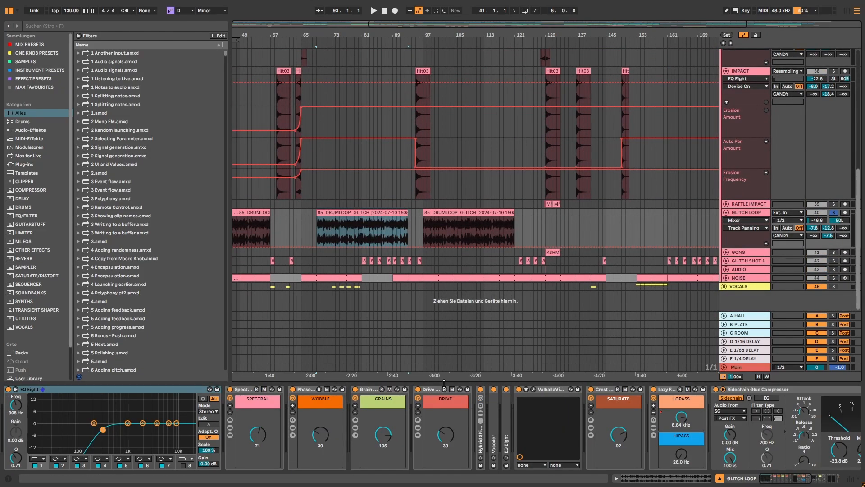
key("ctrl+g")
key("space")
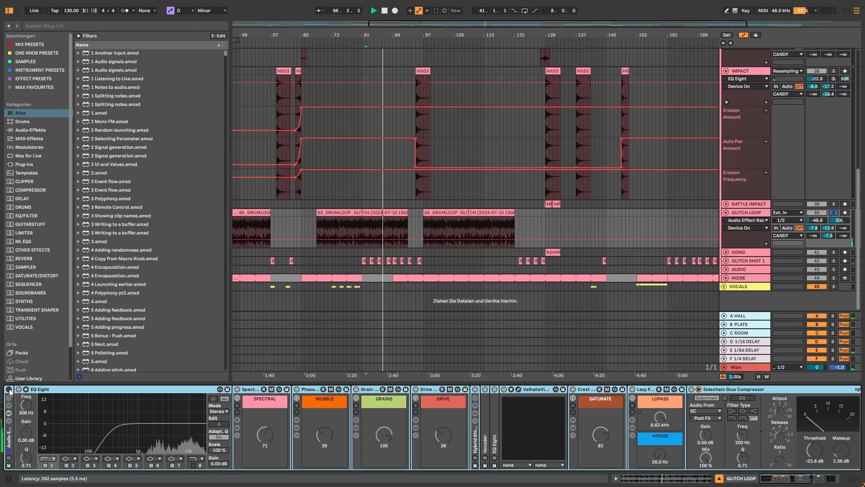
left_click(8, 389)
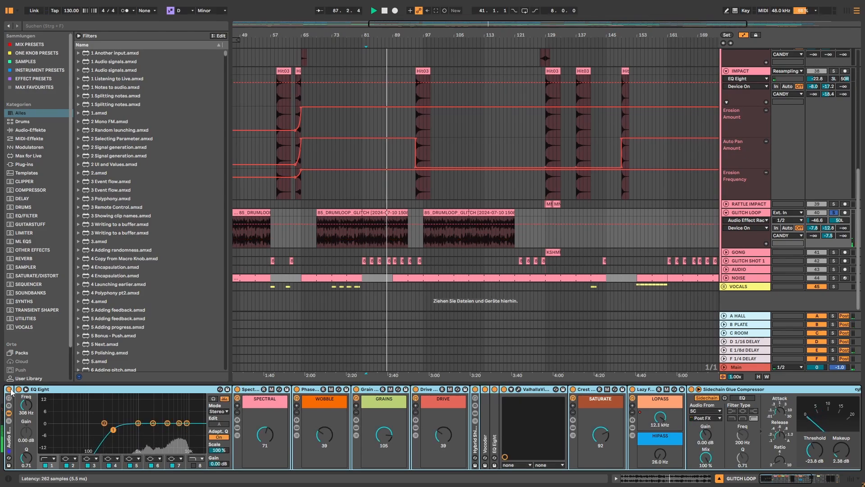
key("space")
Turn off GLITCH LOOP's solo and play the loop together with the full mix.
left_click(311, 392)
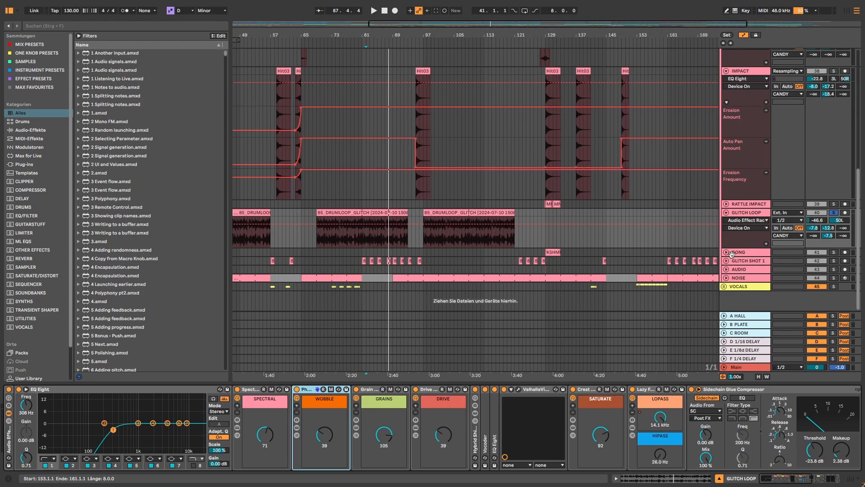
left_click(748, 203)
key("space")
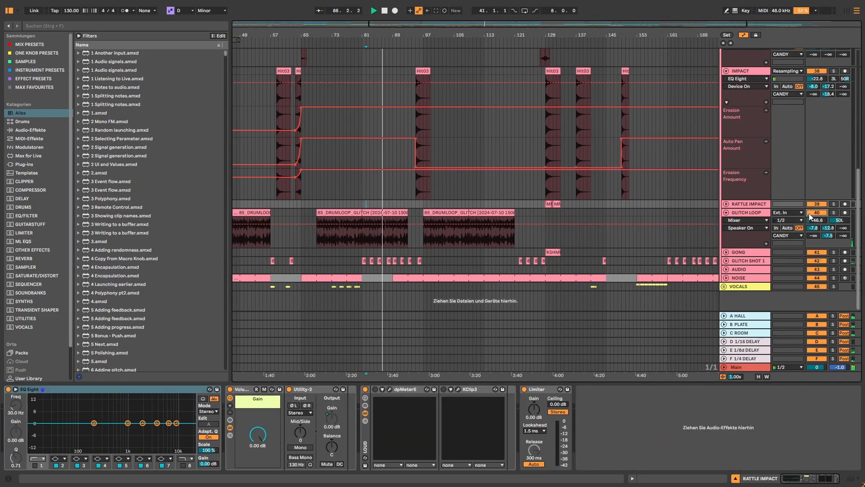
key("space")
Return to GLITCH LOOP's devices and deactivate the effects following the Spectral Filter rack, including Phase Wobble, Grain and Drive.
left_click(746, 212)
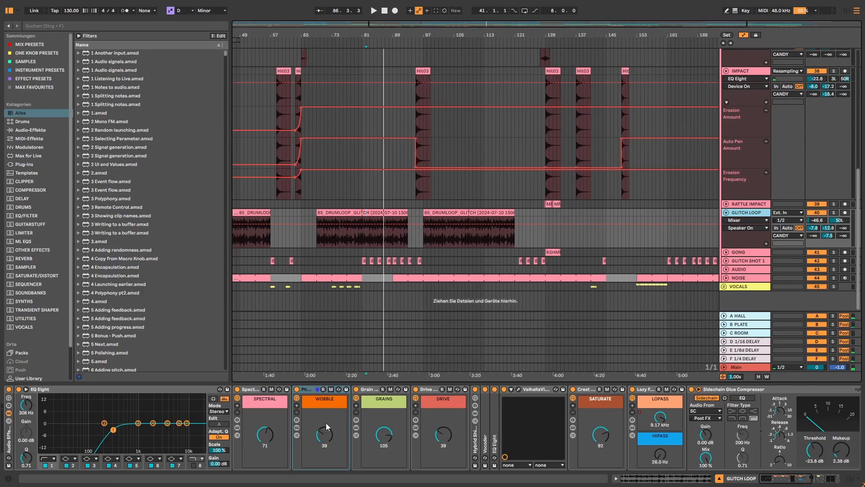
left_click(366, 393)
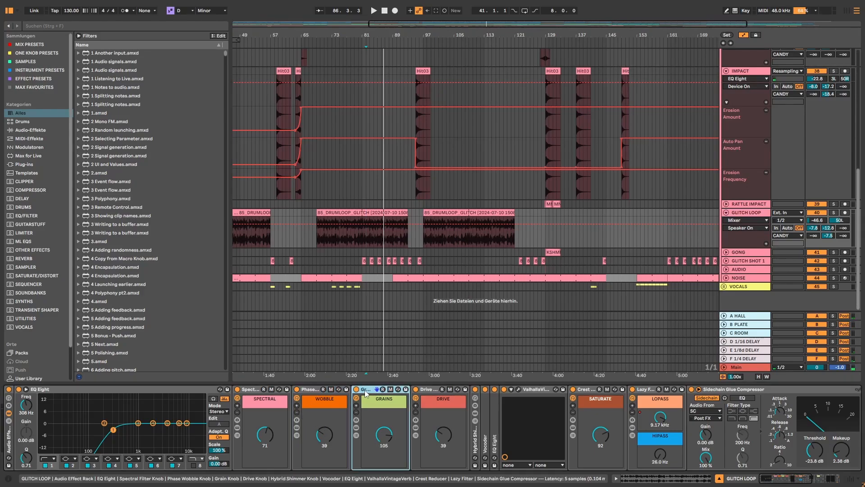
left_click(426, 393)
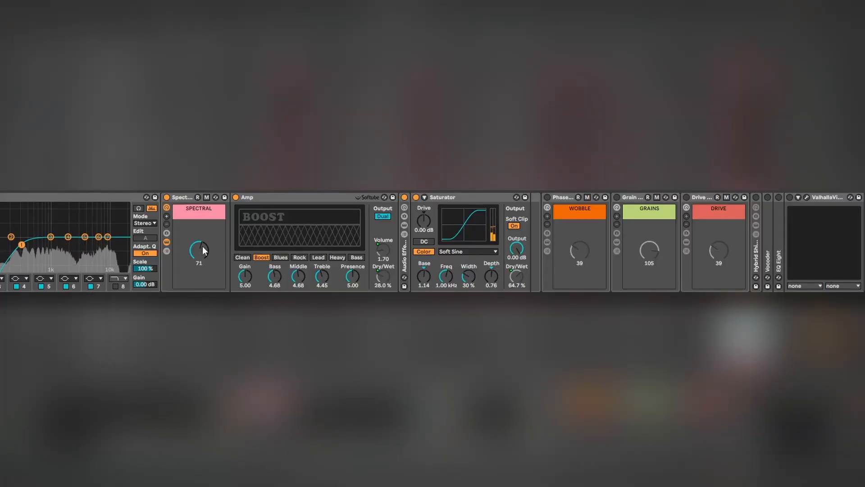
Show the chains and devices of the Audio Effect Rack nested inside the Spectral Filter rack.
left_click(404, 209)
left_click(407, 207)
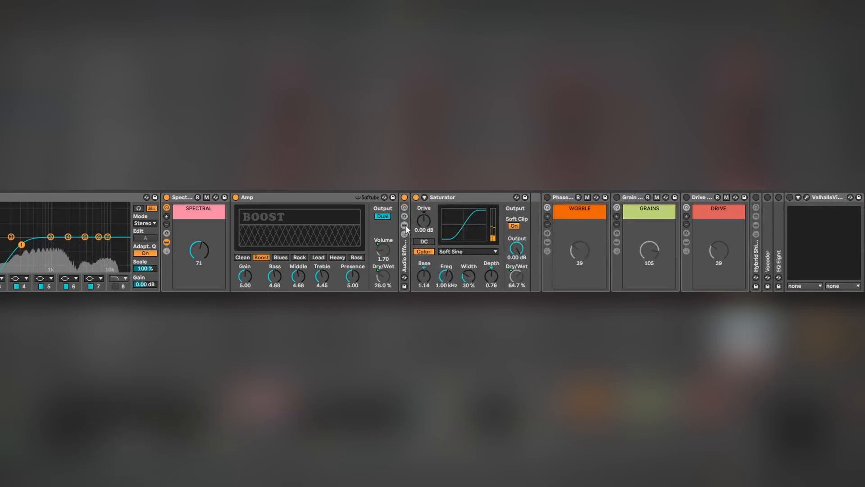
left_click(405, 225)
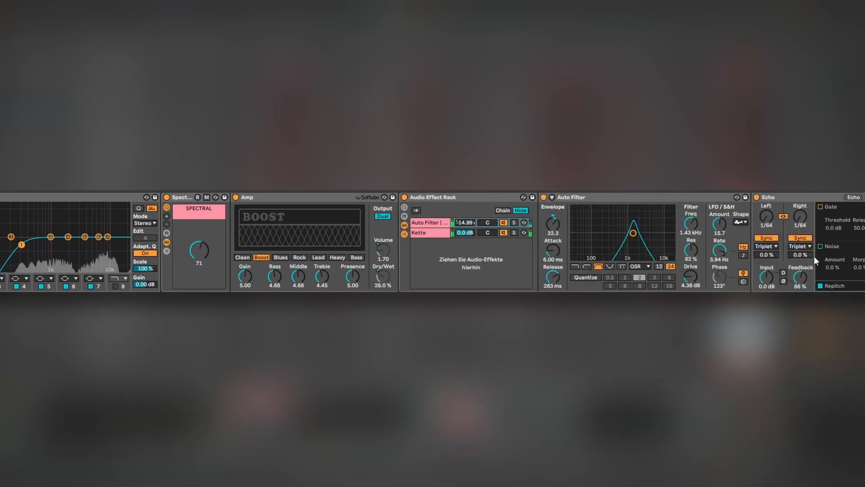
scroll(433, 242, "right", 10)
scroll(359, 192, "left", 6)
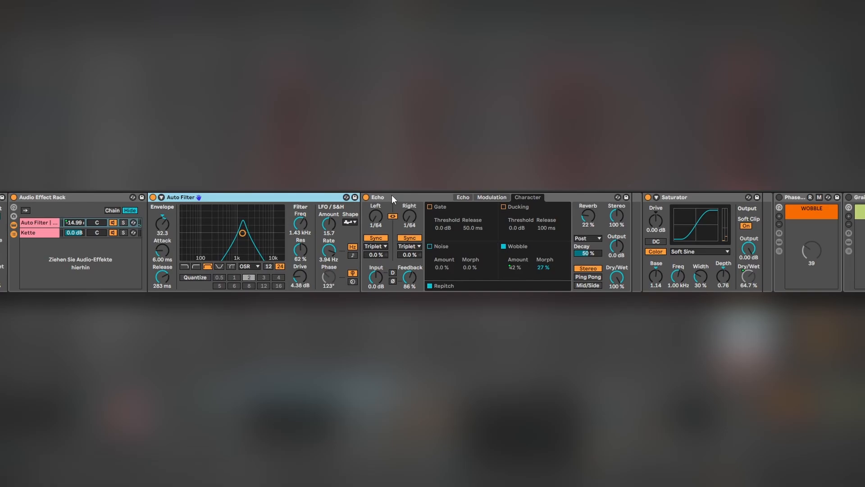
Examine the Echo and Saturator devices, and compare the nested rack's empty Kette chain with its Auto Filter chain.
left_click(392, 199)
left_click(680, 197)
left_click(38, 235)
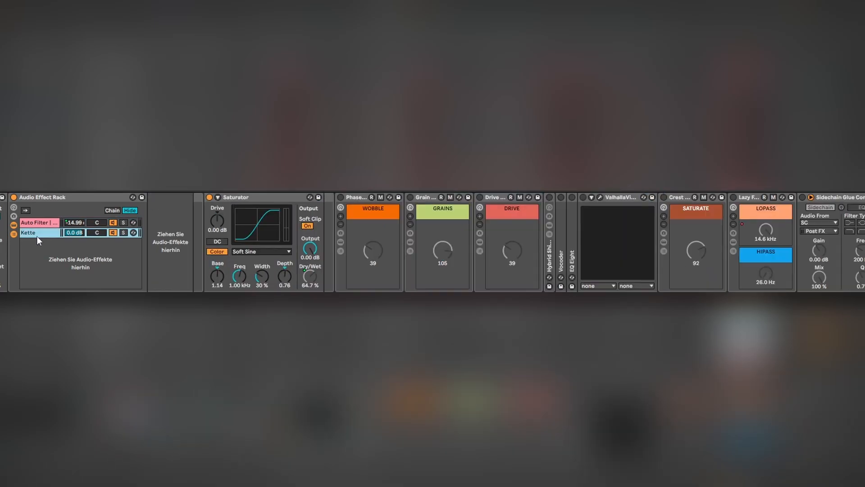
left_click(30, 223)
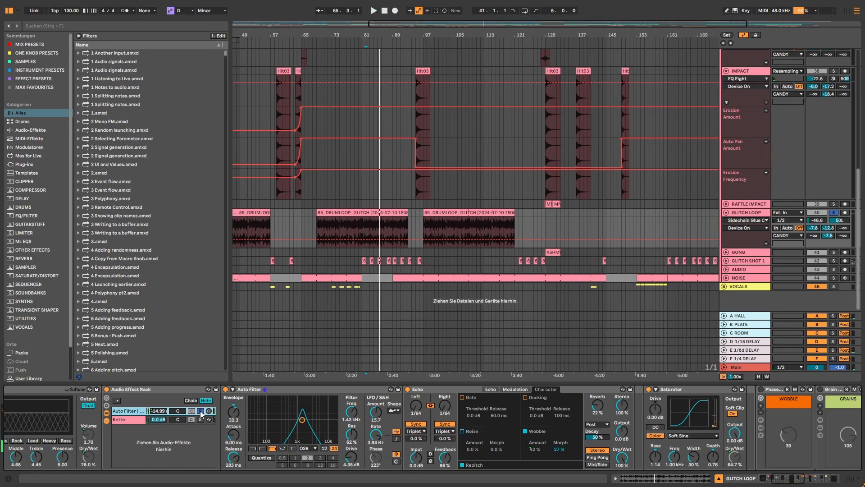
Fold the Spectral Filter rack's Amp and nested Audio Effect Rack, and show the reactivated Phase Wobble rack's devices.
left_click(781, 482)
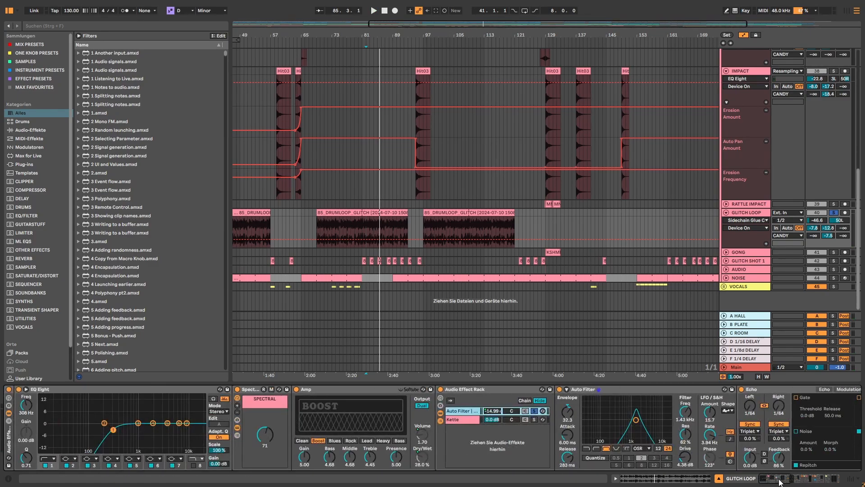
left_click(452, 420)
left_click(643, 391)
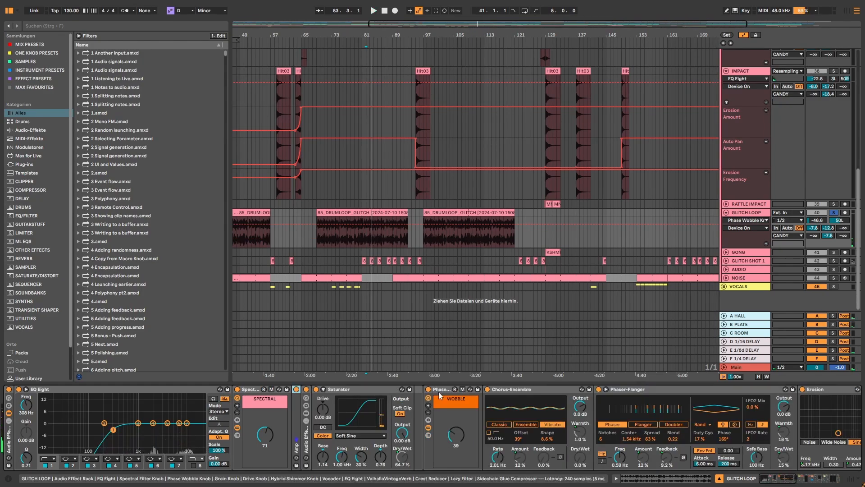
left_click(439, 390)
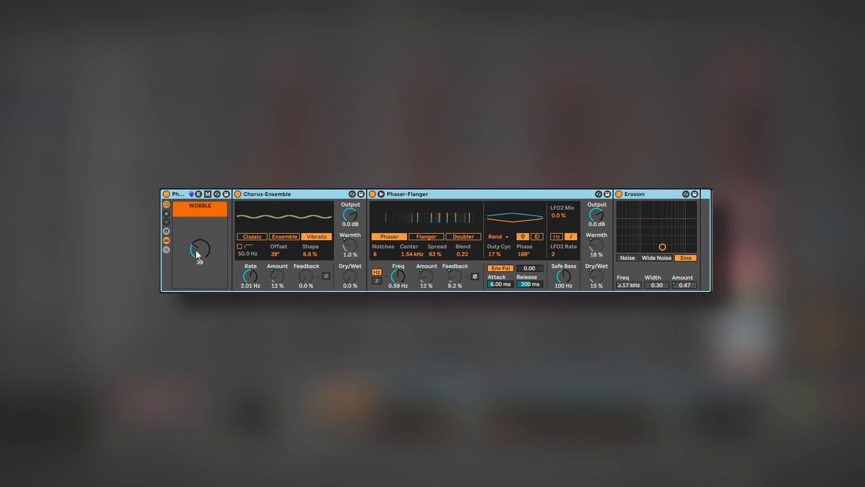
Try the WOBBLE macro at its maximum, undo the change and fold the Phase Wobble rack's effects.
left_click_drag(202, 253, 202, 194)
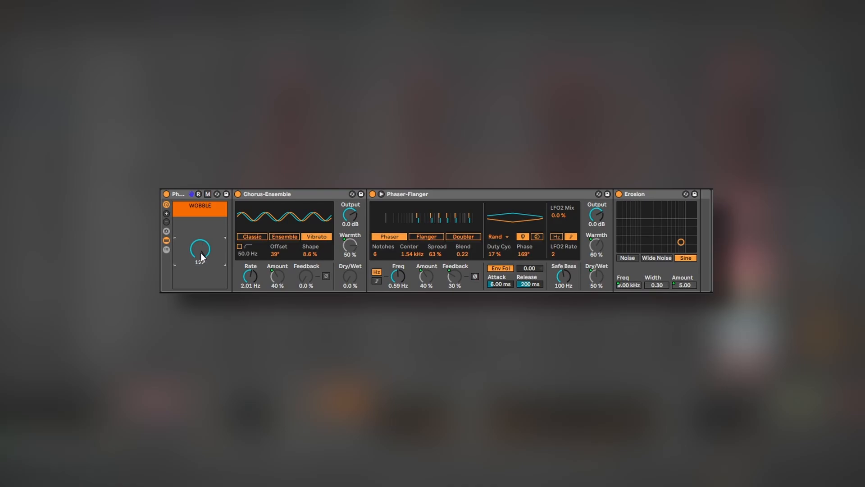
key("ctrl+z")
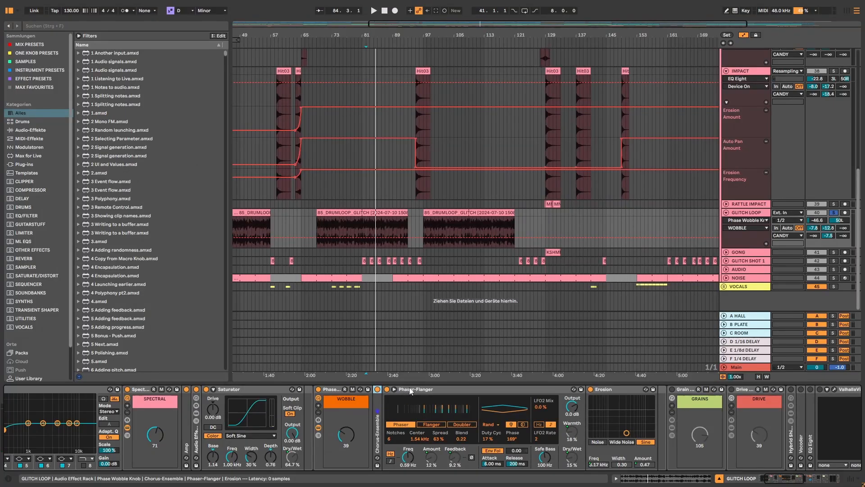
double_click(410, 389)
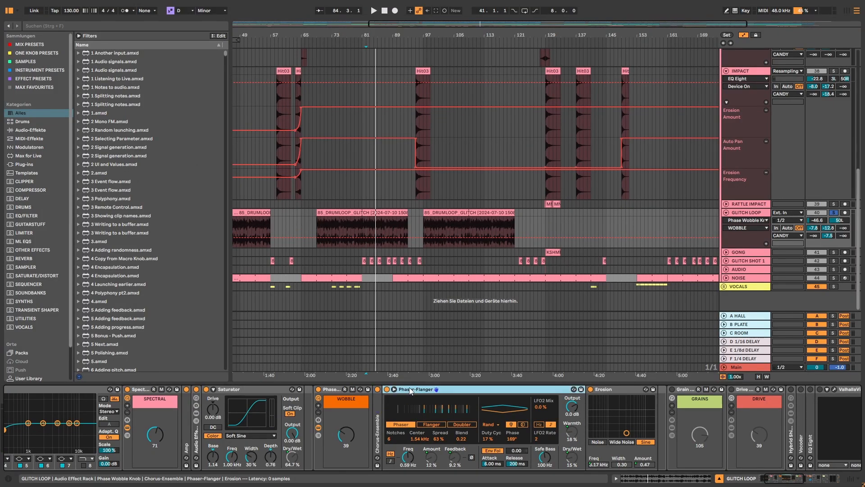
double_click(409, 389)
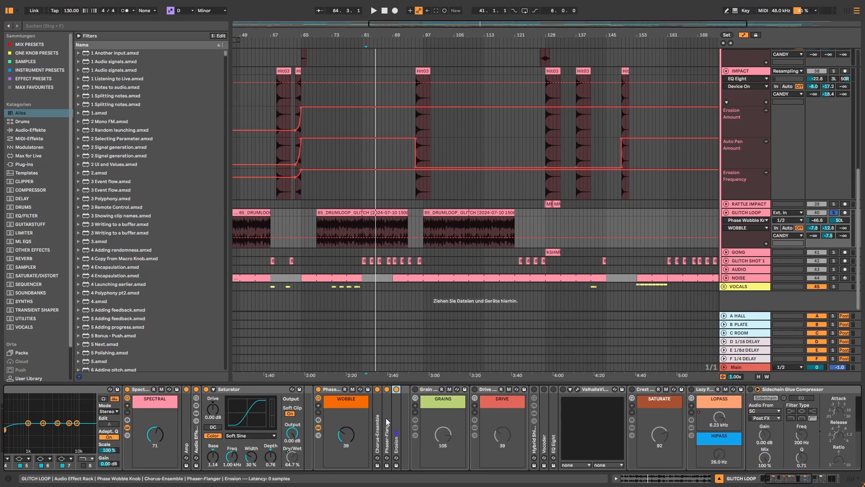
Reactivate the Grain rack, look through its Overdrive, Grain Delay and Reverb while the loop plays, and hide its devices again.
left_click(415, 388)
key("space")
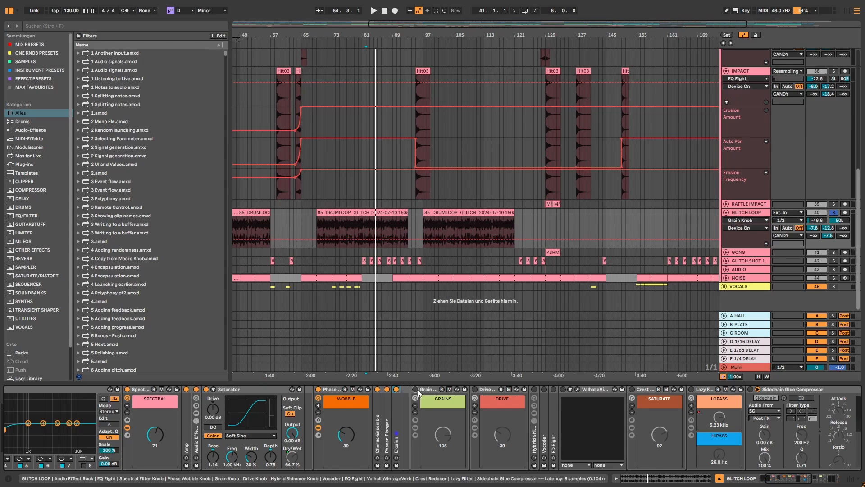
left_click(416, 428)
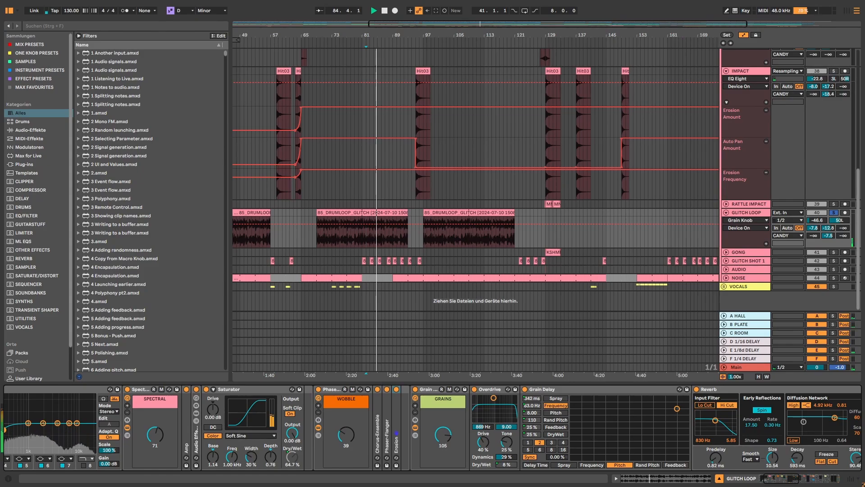
scroll(802, 467, "right", 3)
left_click_drag(797, 483, 800, 483)
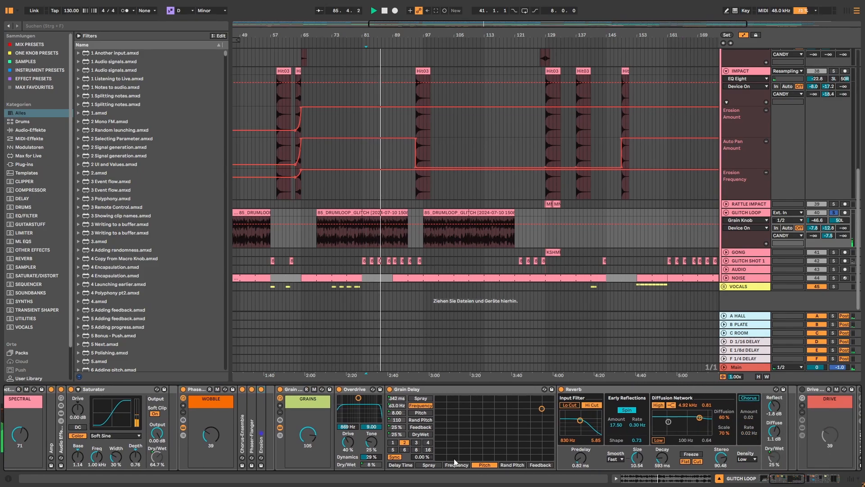
left_click(280, 428)
Reactivate the Drive rack and replay the glitch loop from bar 82.
left_click(340, 389)
key("space")
key("space")
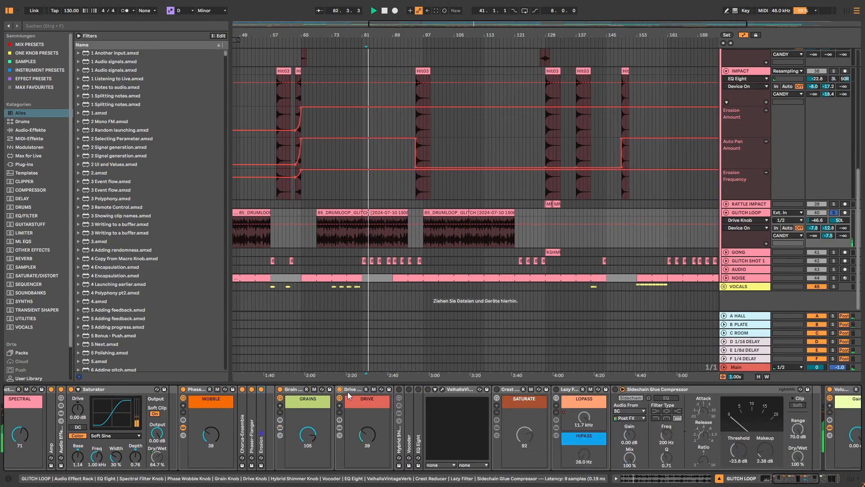
Reactivate the Hybrid Shimmer rack and show its Hybrid Reverb and Roar devices.
left_click(399, 389)
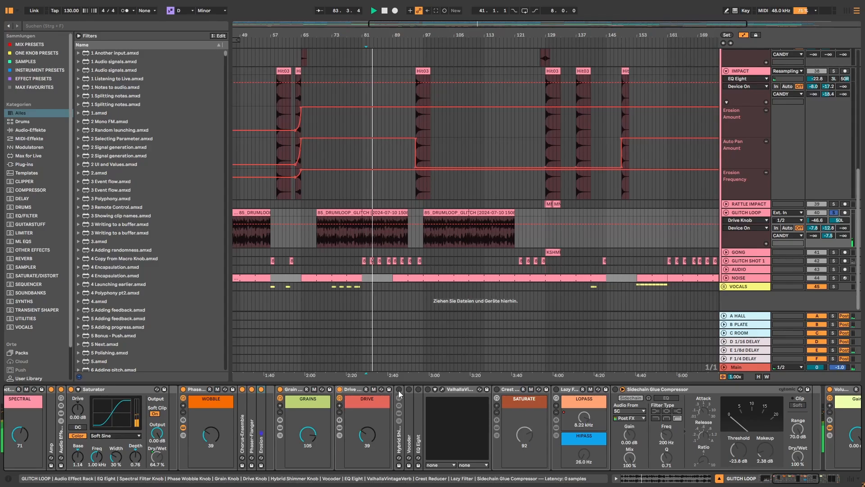
left_click(399, 416)
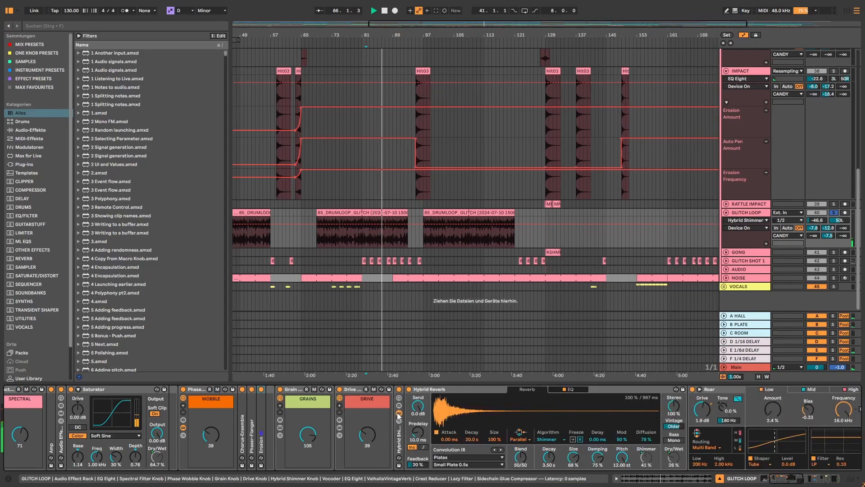
left_click_drag(804, 483, 818, 483)
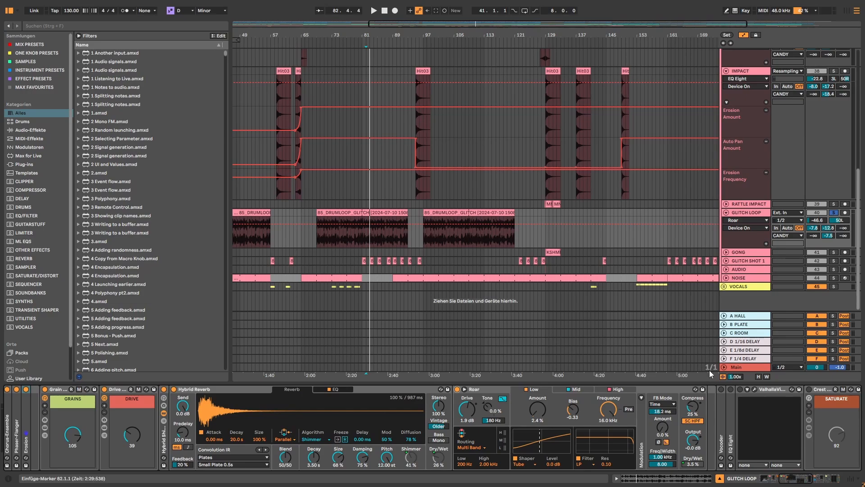
Replay the loop while reactivating and unfolding the Vocoder and the EQ Eight after it, then fold the EQ Eight again.
key("space")
double_click(723, 403)
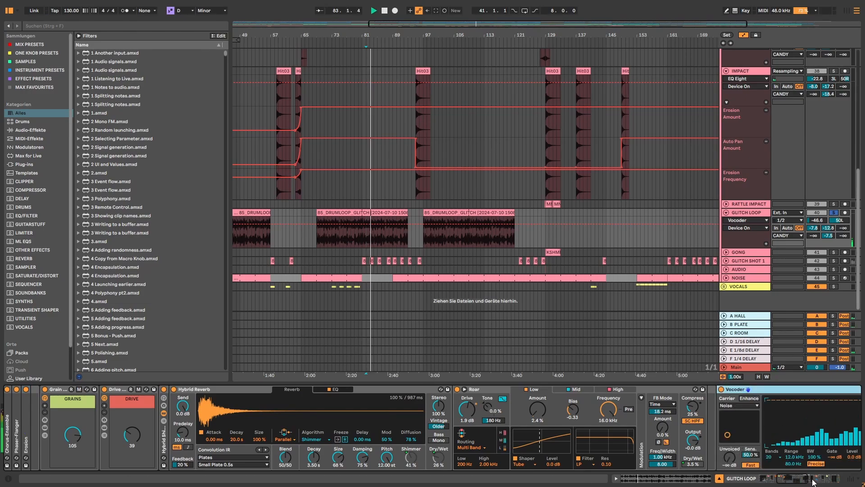
scroll(694, 401, "right", 10)
double_click(656, 390)
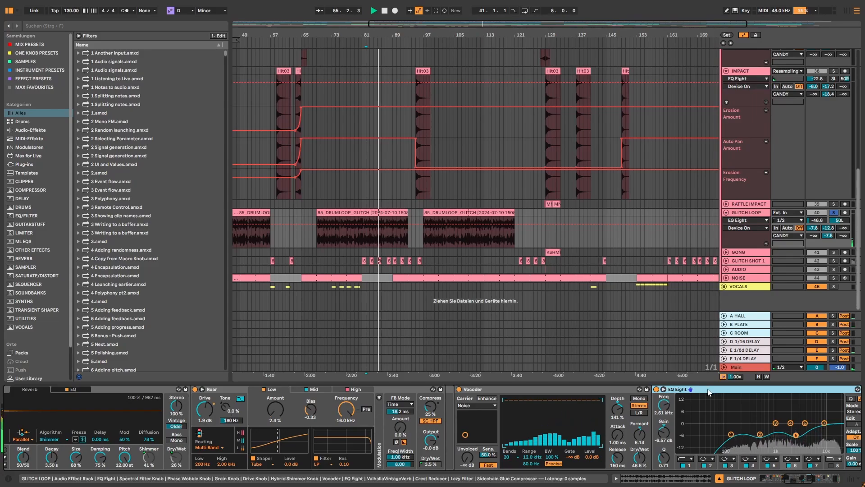
double_click(685, 389)
Reactivate ValhallaVintageVerb, open its plug-in window to view the settings and stop playback.
left_click(668, 389)
left_click(681, 390)
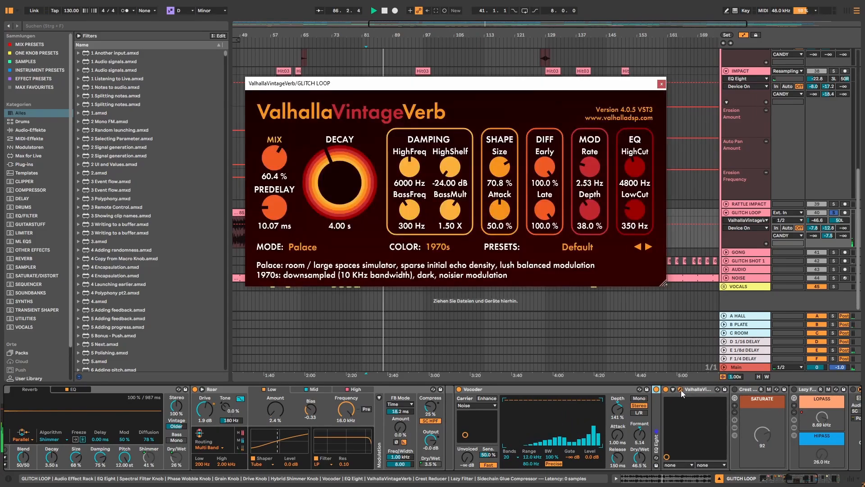
key("space")
Reactivate the Crest Reducer, Lazy Filter and Sidechain Glue Compressor, replay the loop and close the ValhallaVintageVerb window.
left_click(735, 388)
left_click(801, 391)
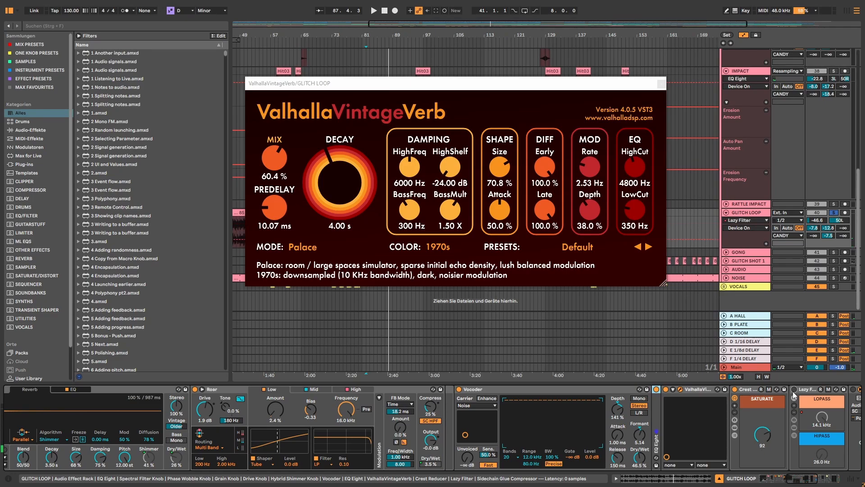
key("space")
left_click(828, 484)
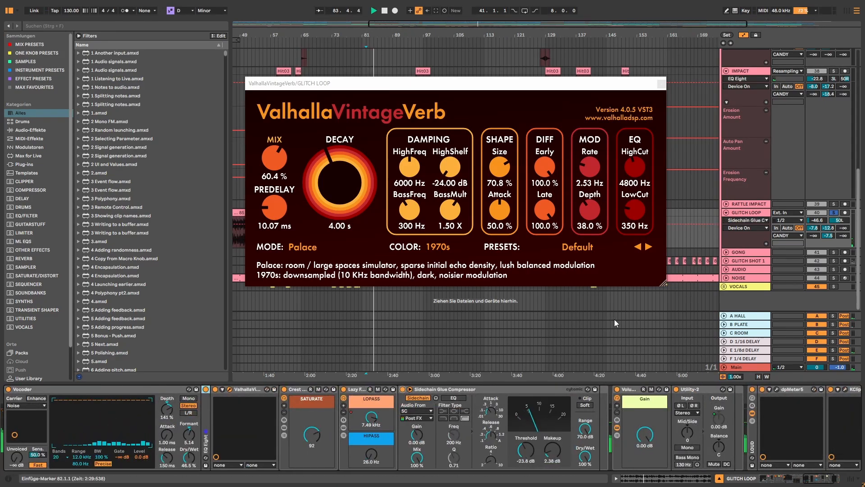
left_click(661, 83)
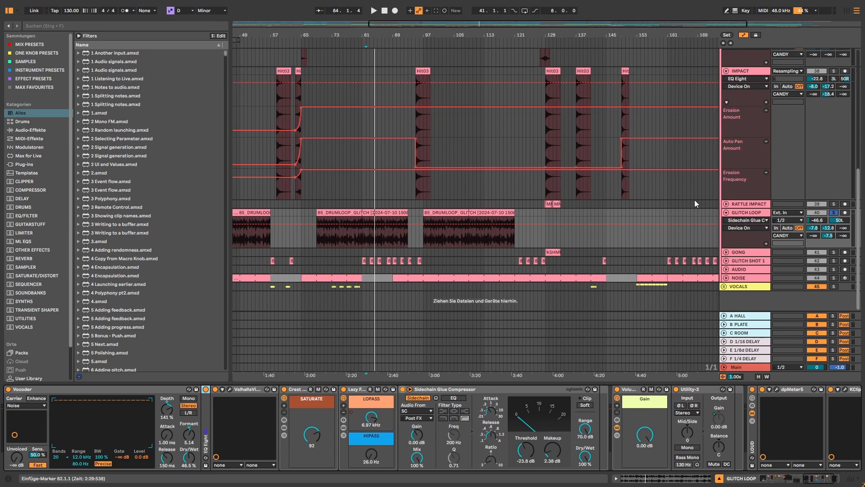
Solo the GONG track, play its clip at bar 129 and show the KSHMR_Chinese_Gong_01 sample in the clip view.
left_click(742, 252)
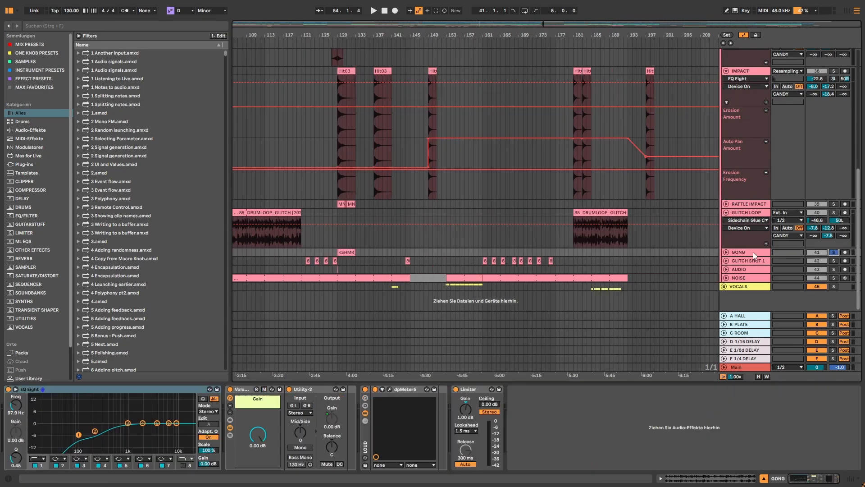
left_click(340, 252)
key("space")
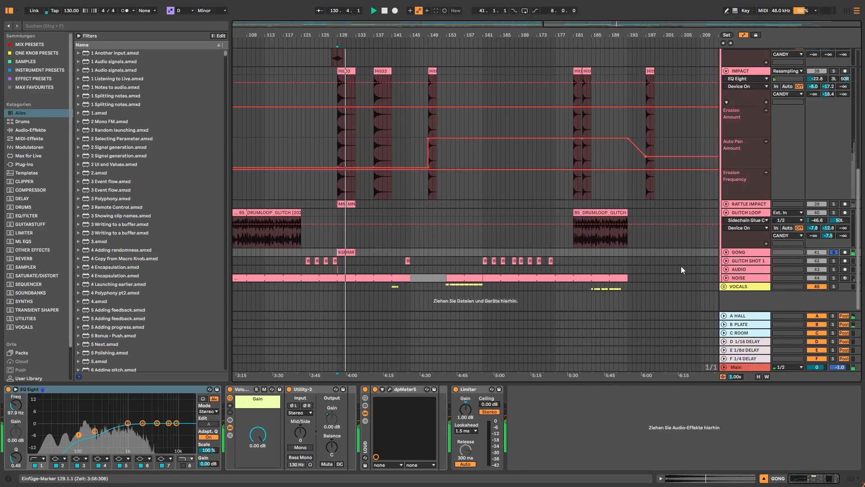
key("space")
left_click(695, 479)
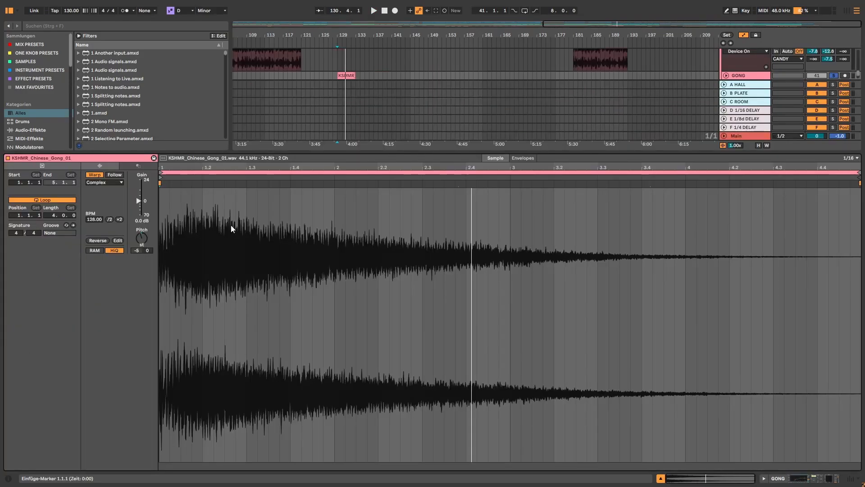
Return to the GONG devices and replay the clip with the EQ Eight bypassed, then reactivate the EQ Eight.
left_click(810, 481)
key("space")
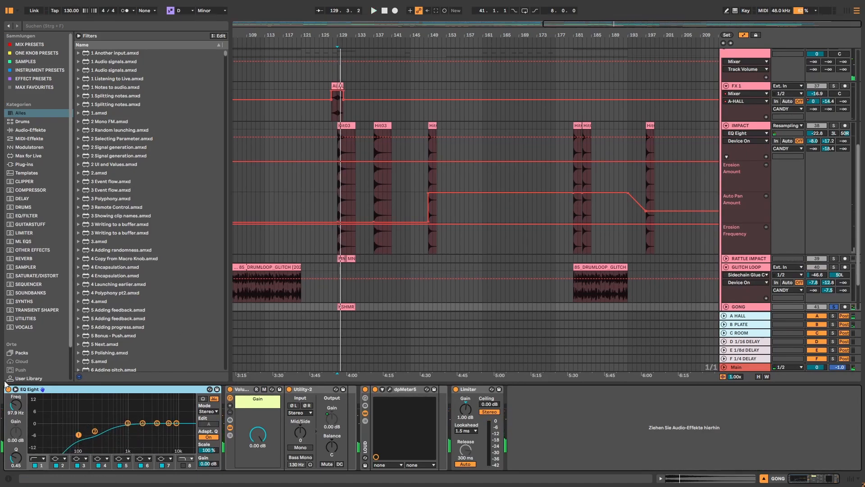
scroll(727, 270, "down", 1)
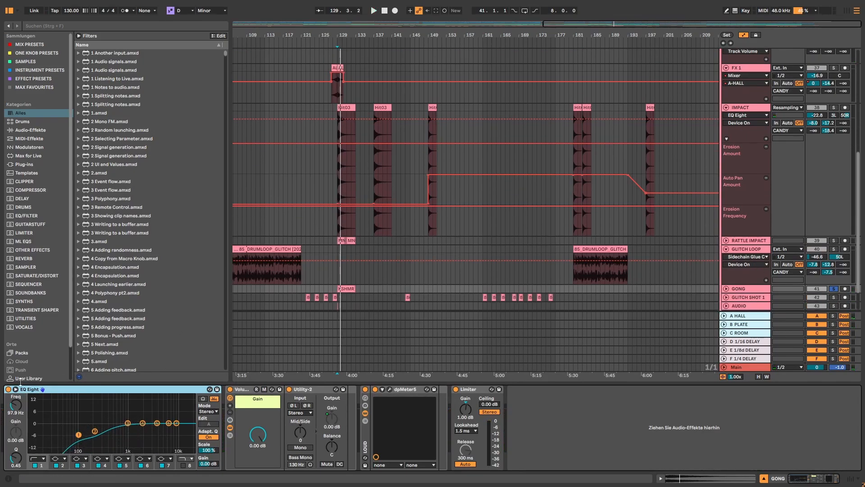
left_click(8, 389)
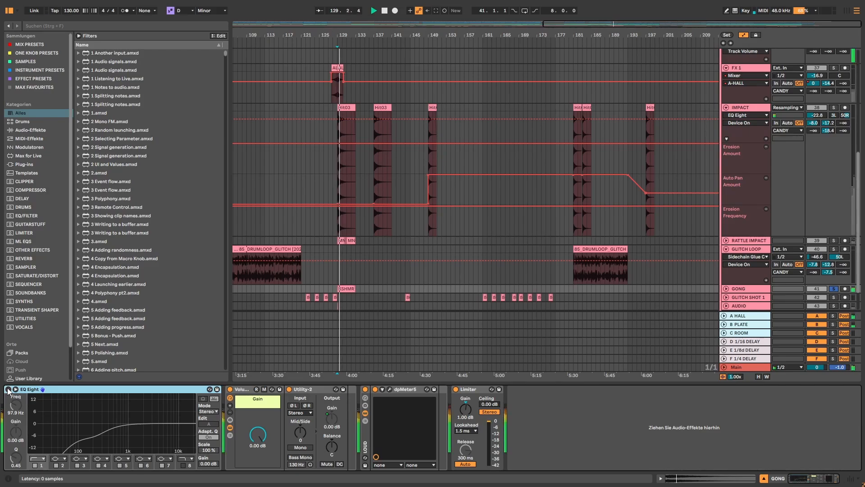
key("space")
left_click(8, 389)
Solo the AUDIO track in the CANDY group and play its short clip from bar 128.
scroll(395, 207, "up", 4)
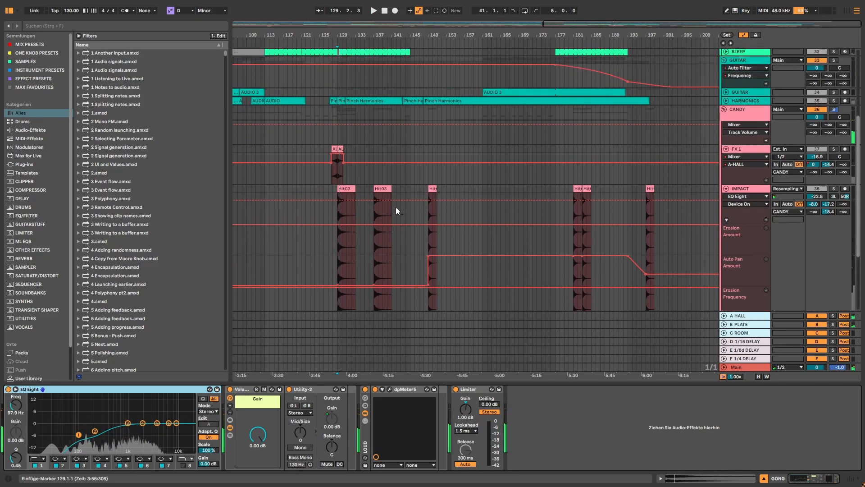
scroll(363, 207, "down", 6)
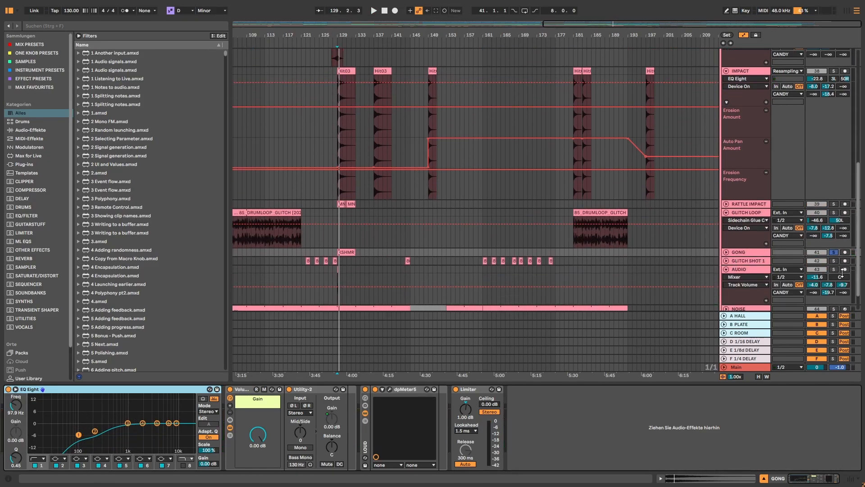
left_click(835, 270)
left_click(336, 277)
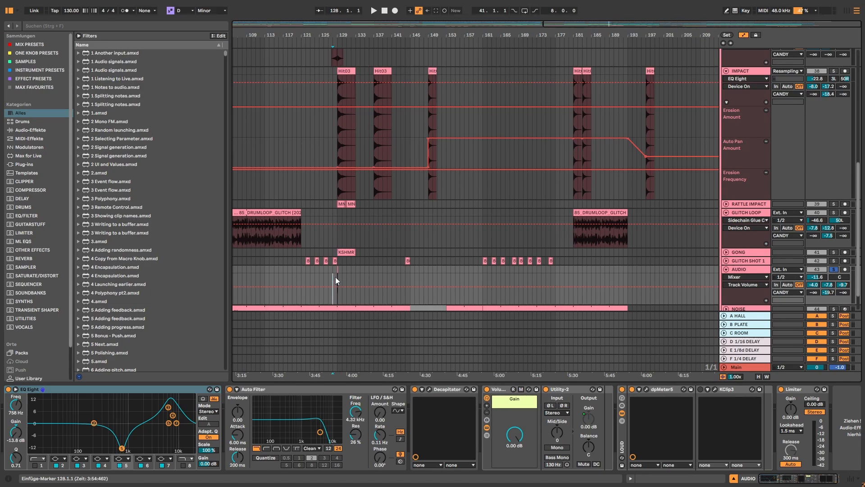
key("space")
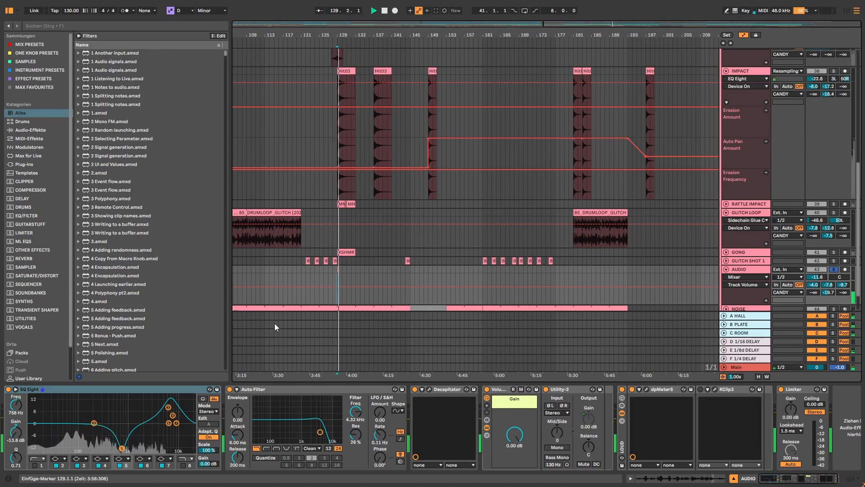
key("space")
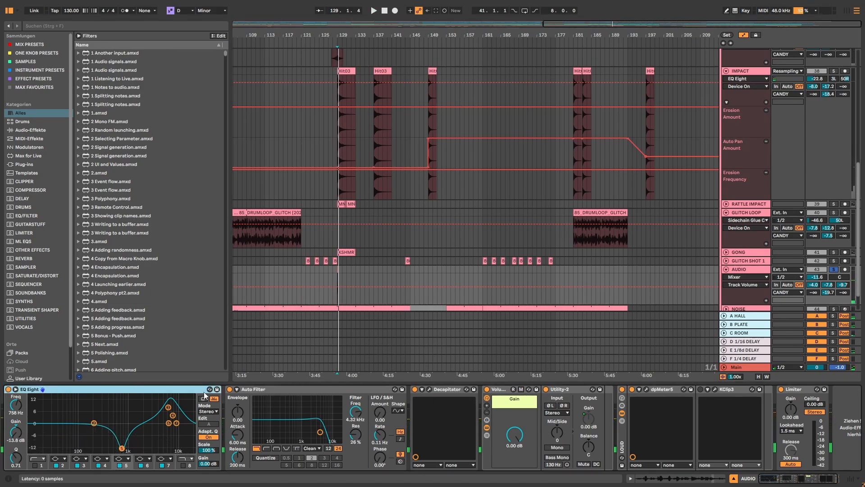
Point out the Auto Filter and Decapitator on the AUDIO track, view the Decapitator plug-in settings and close its window.
left_click(262, 391)
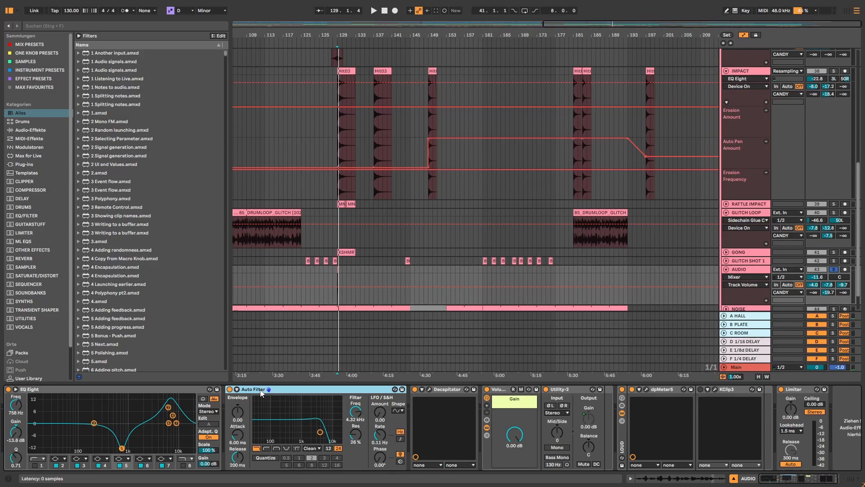
left_click(431, 391)
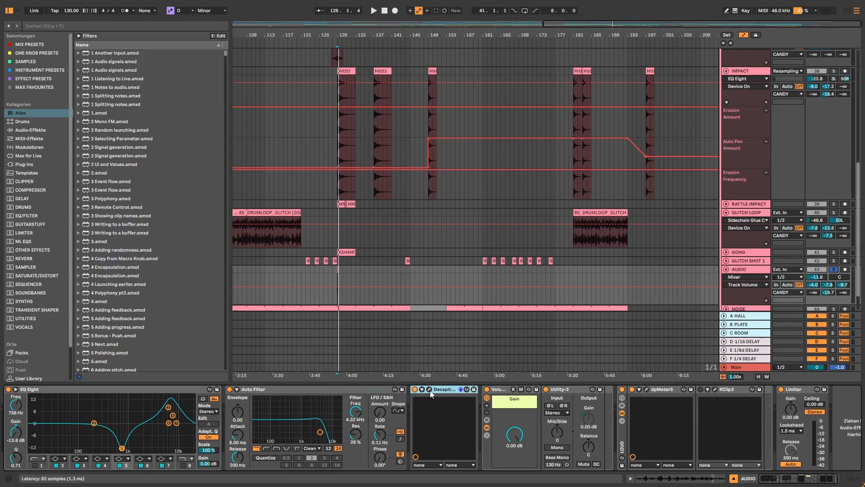
left_click(429, 390)
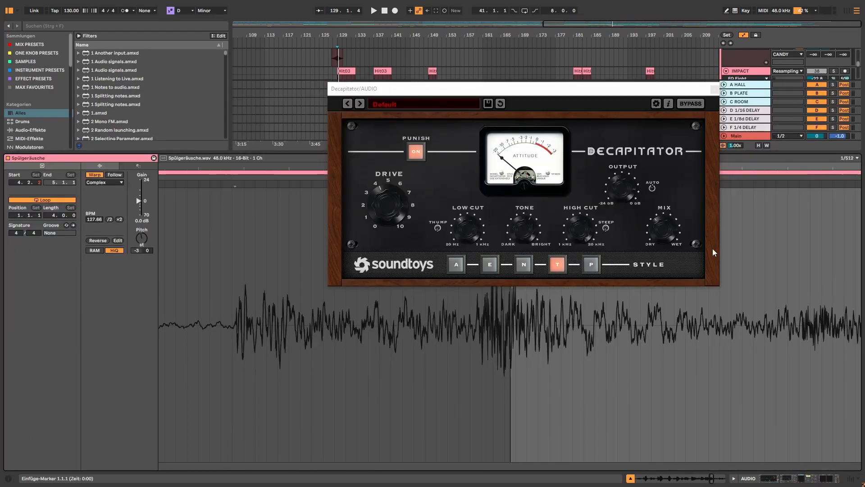
left_click(727, 87)
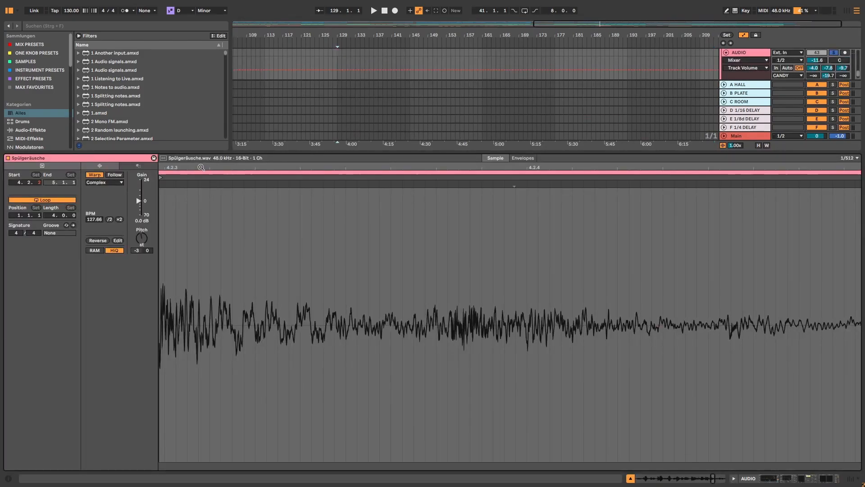
Examine the AUDIO clip's waveform, search the browser for "spülger" and preview the original Spülgeräusche.wav recording.
left_click(201, 184)
mouse_move(327, 168)
left_mouse_down()
mouse_move(327, 189)
mouse_move(327, 167)
left_mouse_up()
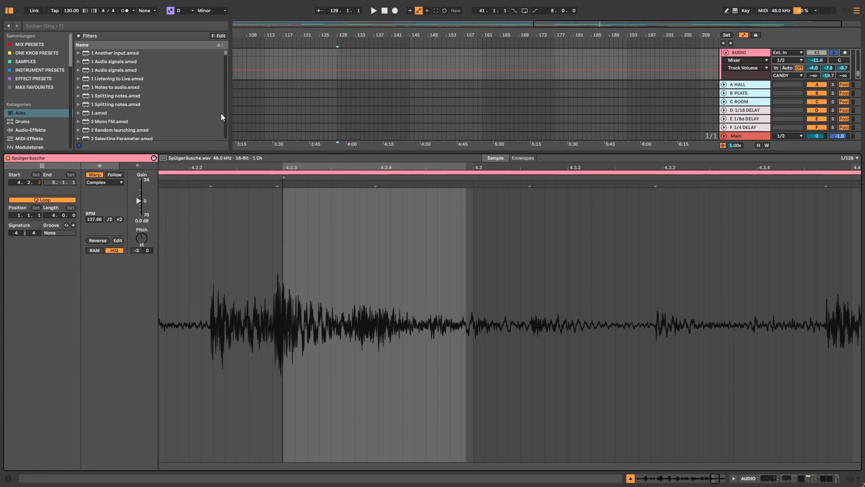
key("ctrl+f")
type("spülger")
left_click(116, 88)
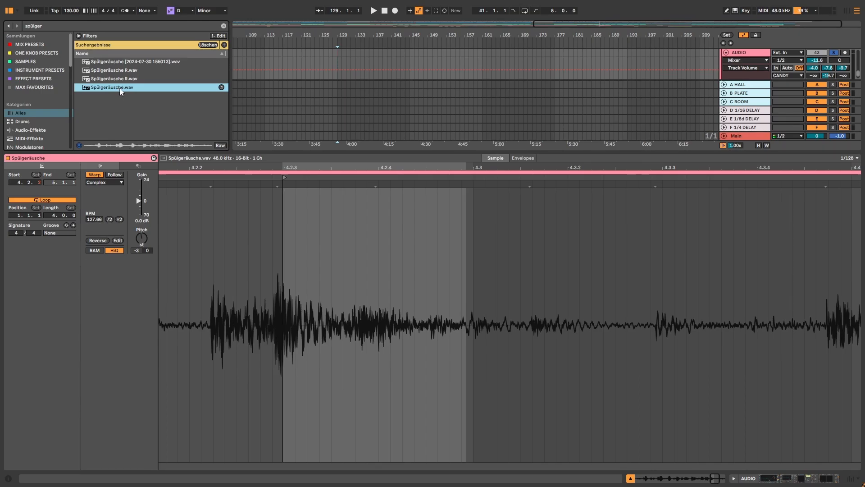
left_click(301, 110)
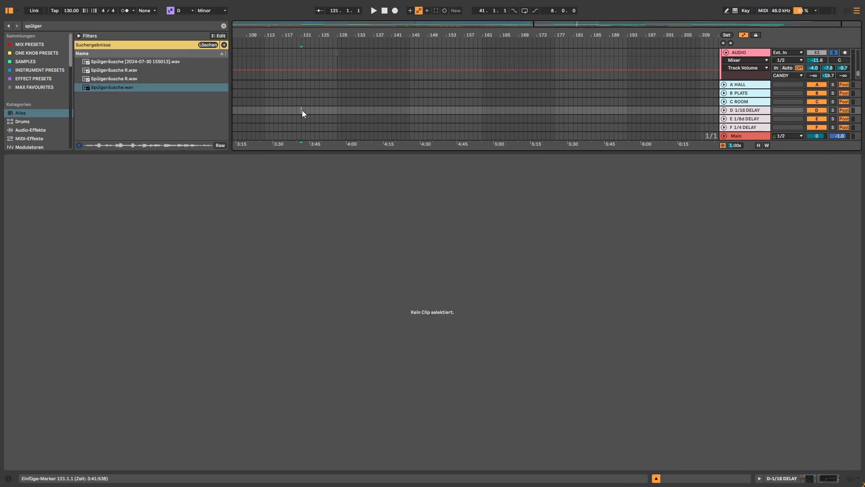
Return to the device view and replay the AUDIO track's clip from bar 129.
left_click(828, 478)
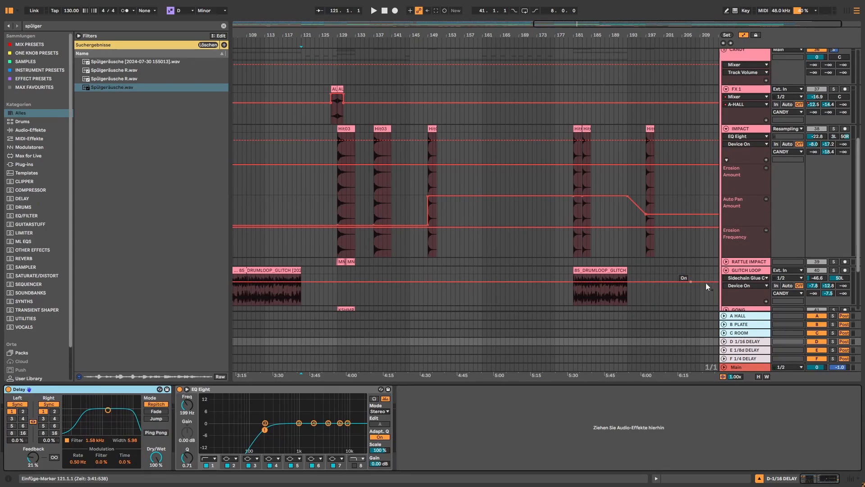
scroll(374, 261, "down", 2)
left_click(337, 263)
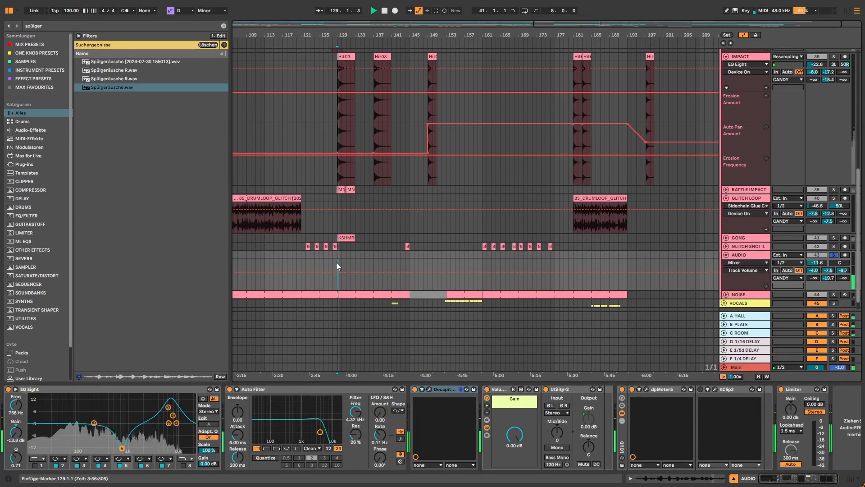
key("space")
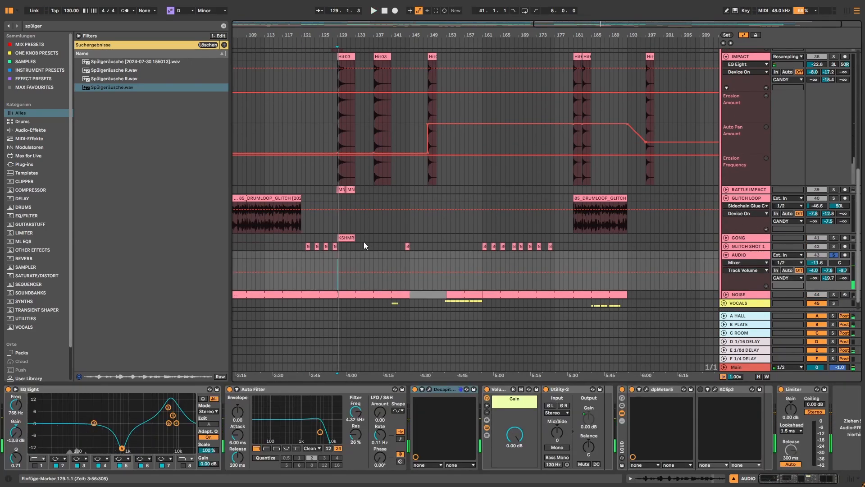
Solo the whole CANDY group and play it from bar 128.
scroll(362, 239, "up", 2)
scroll(361, 237, "up", 2)
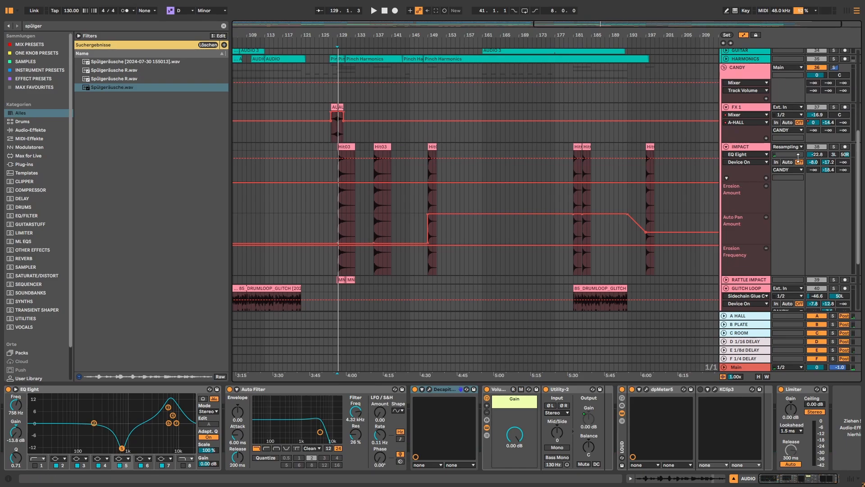
left_click(333, 83)
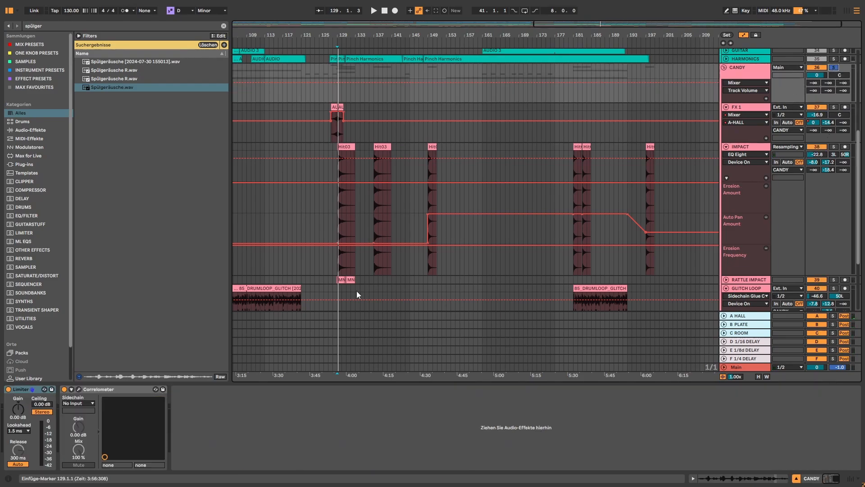
left_click(331, 282)
key("space")
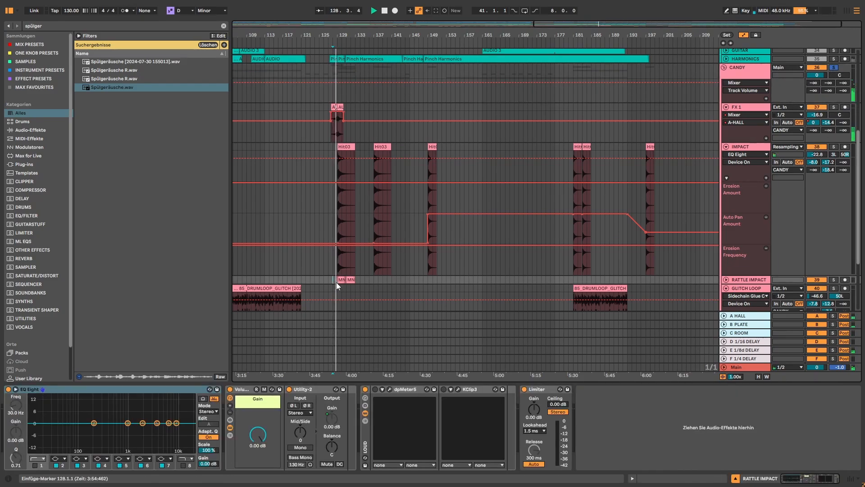
Compare the CANDY group's playback with the AUDIO track deactivated and reactivated.
scroll(650, 283, "down", 5)
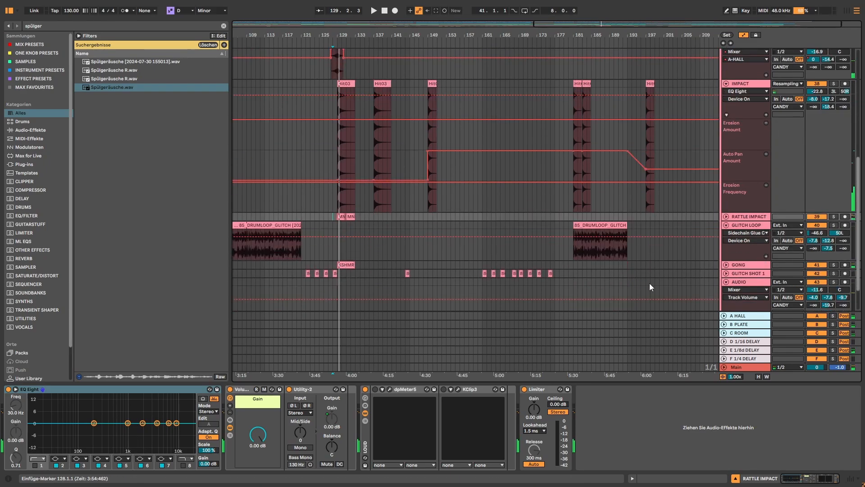
left_click(815, 238)
key("space")
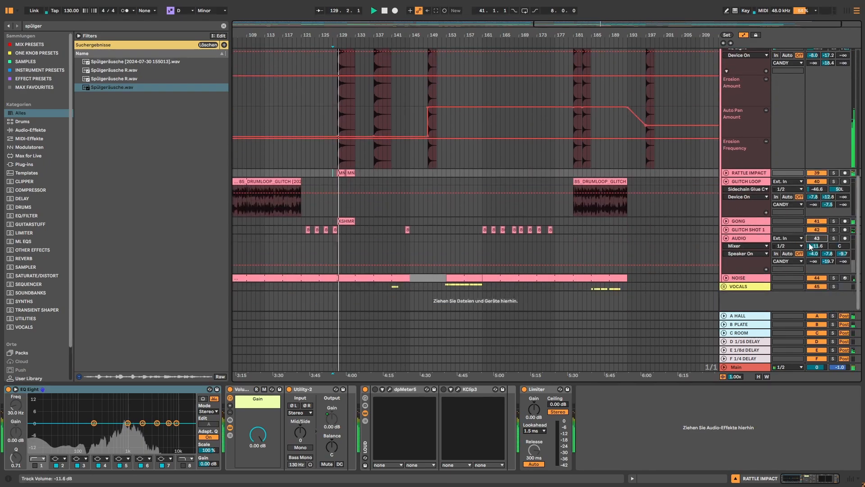
left_click(815, 238)
key("space")
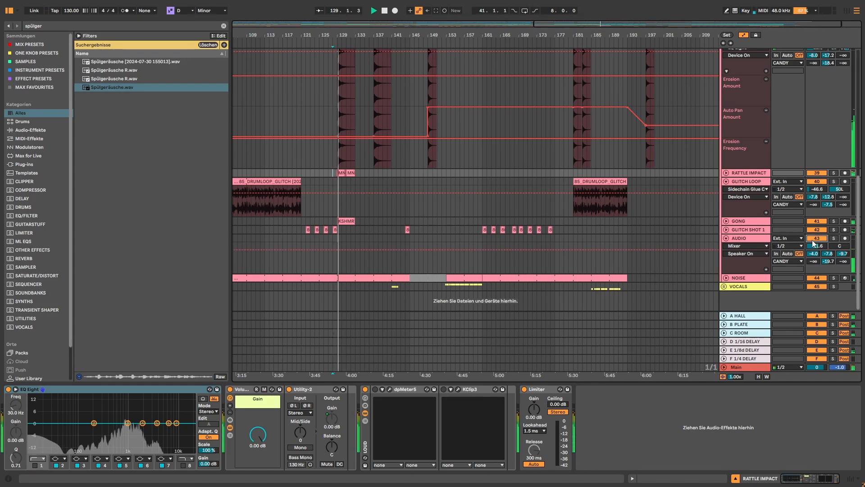
Solo the GLITCH SHOT 1 track and play its shots from bar 81 and around bar 83.
left_click(741, 239)
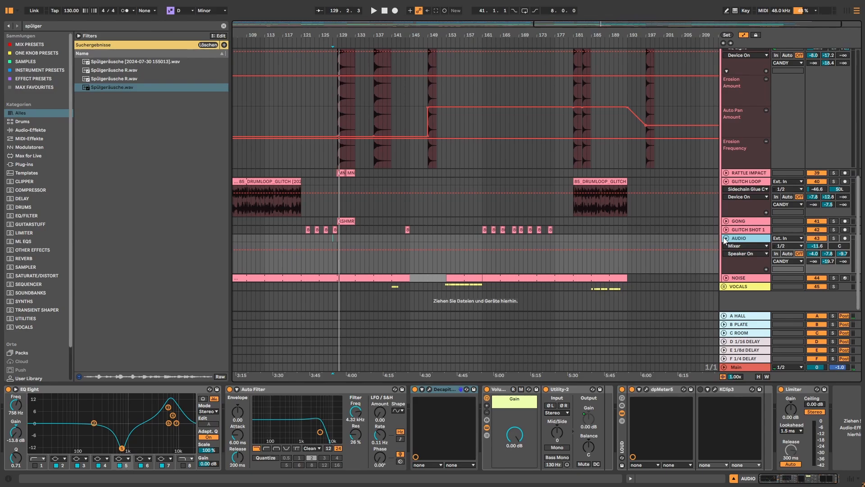
left_click(820, 226)
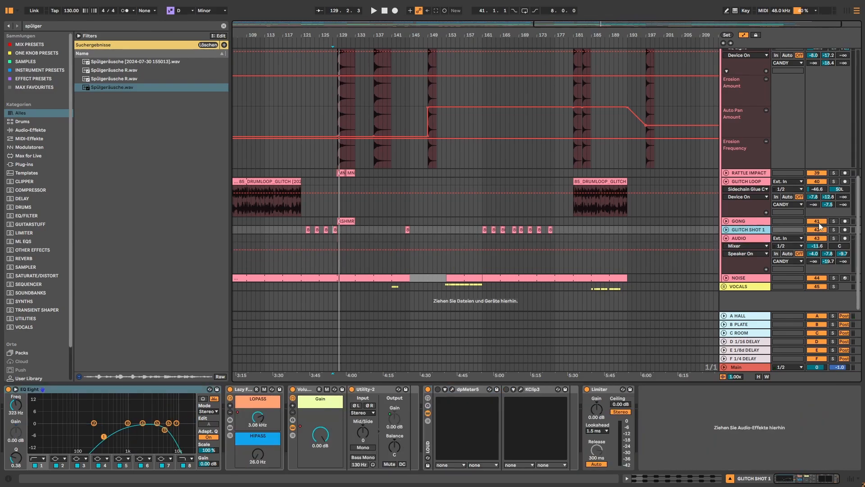
left_click(834, 229)
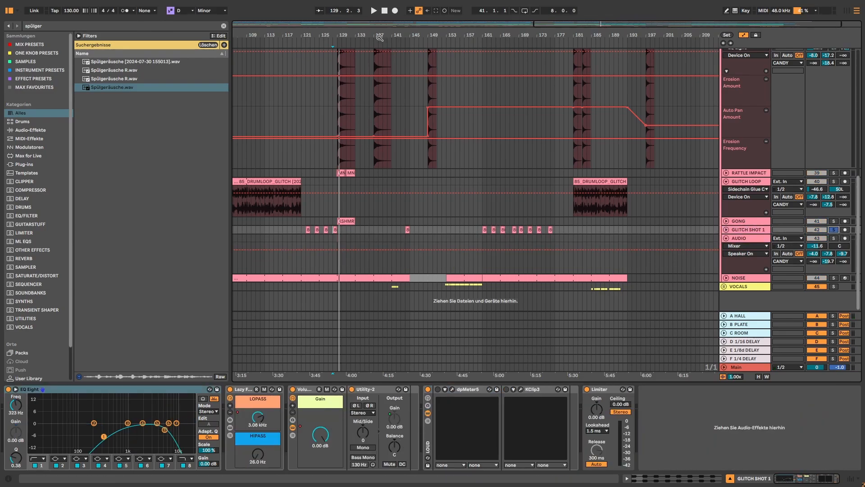
left_click_drag(548, 21, 460, 124)
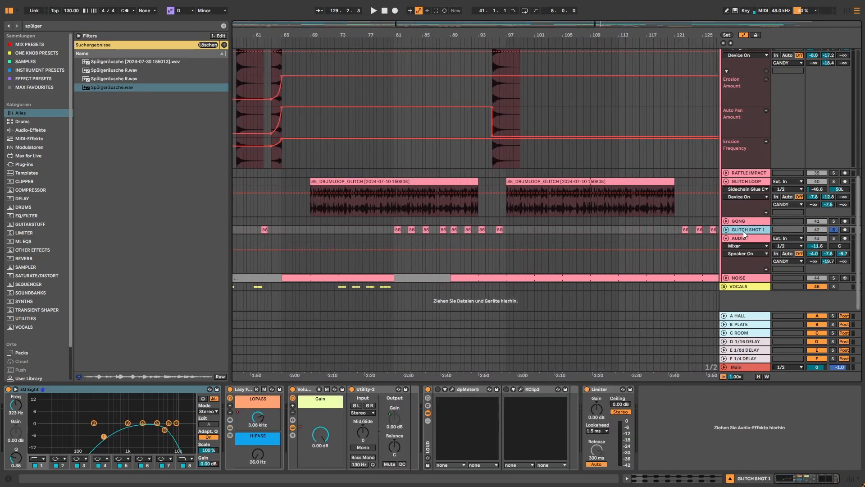
left_click(394, 242)
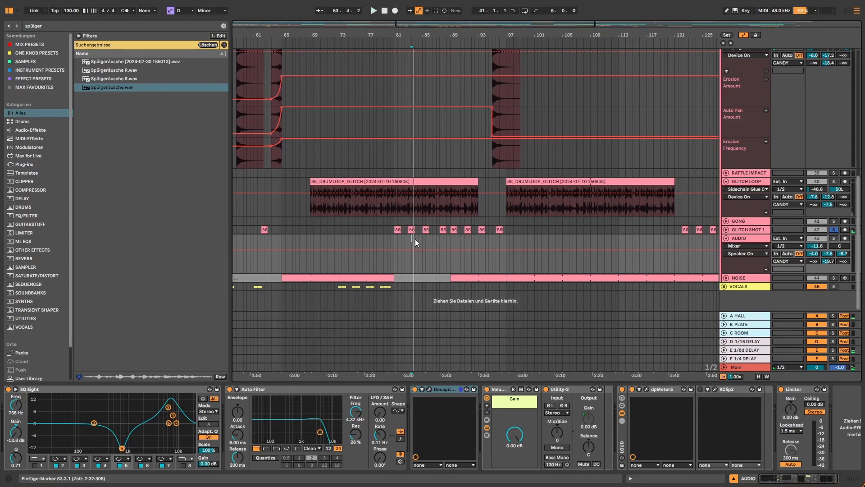
left_click(407, 239)
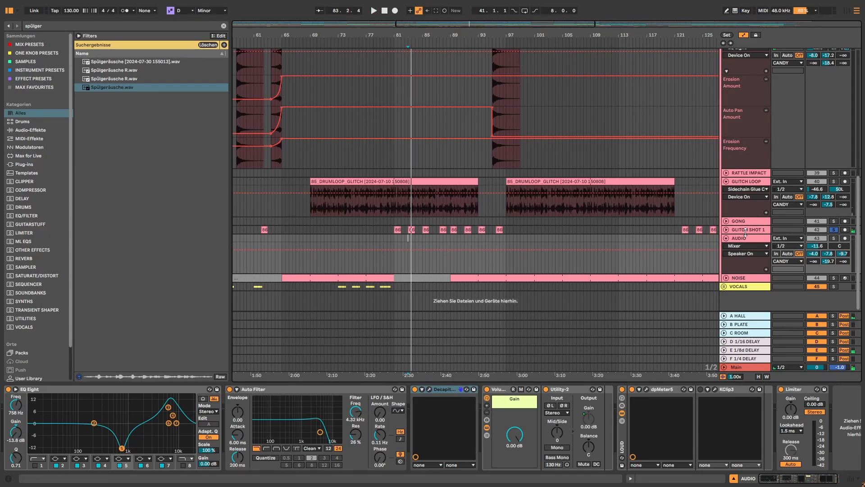
Show the GLITCH SHOT 1 clip's 86bpm_KIT_8 sample in the clip view, then return to the track's devices.
key("Up")
left_click_drag(504, 381, 503, 153)
key("shift+Tab")
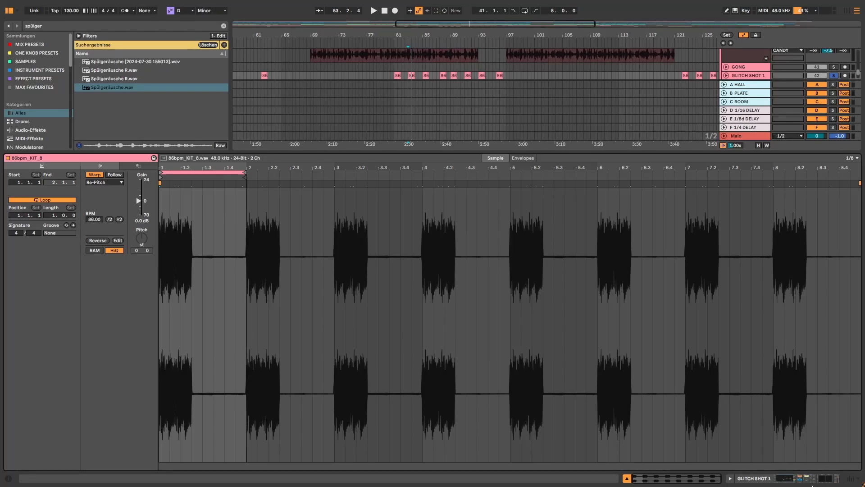
key("shift+Tab")
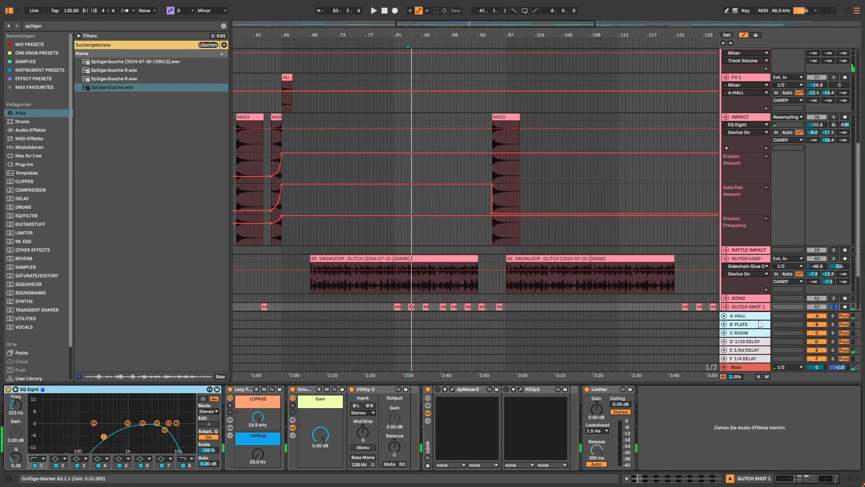
Compare the GLITCH SHOT 1 track's playback around bar 83 with its EQ Eight bypassed and re-enabled.
left_click(8, 389)
key("space")
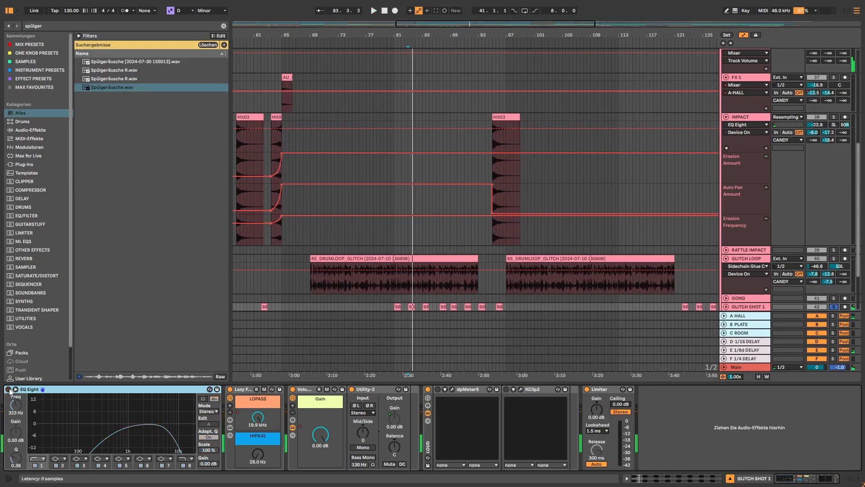
key("space")
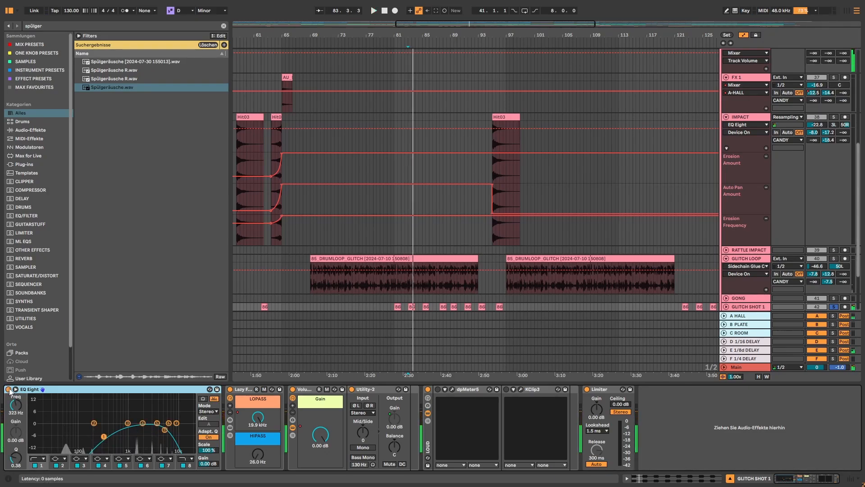
key("space")
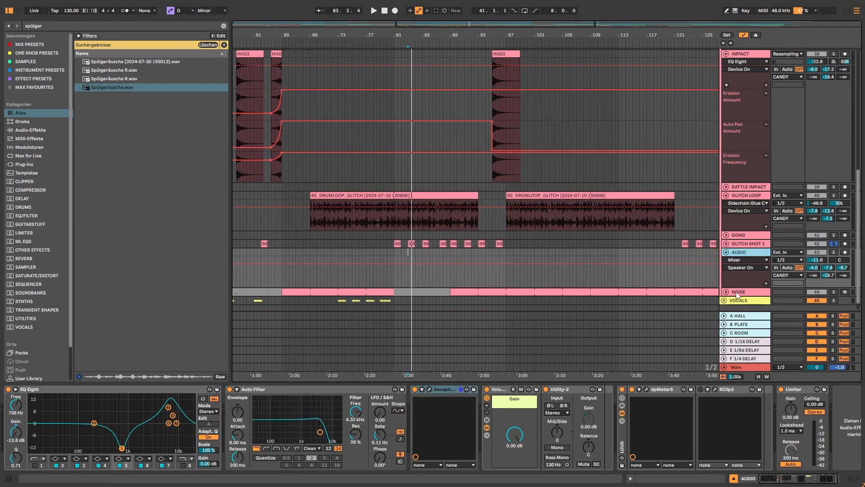
Solo the NOISE track in the CANDY group and play it from about bar 93.
left_click(736, 292)
left_click_drag(411, 42, 466, 25)
left_click(834, 301)
left_click(834, 294)
key("space")
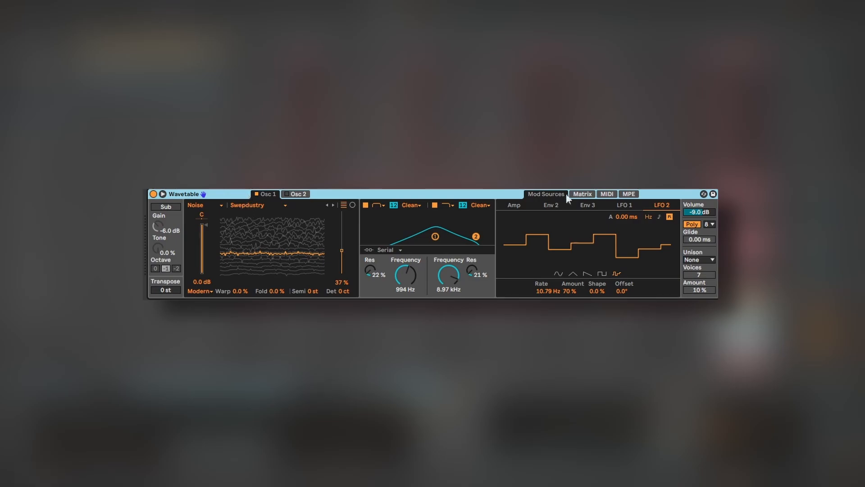
Show the NOISE track's Wavetable modulation matrix, then its LFO 1 settings among the modulation sources.
left_click(585, 193)
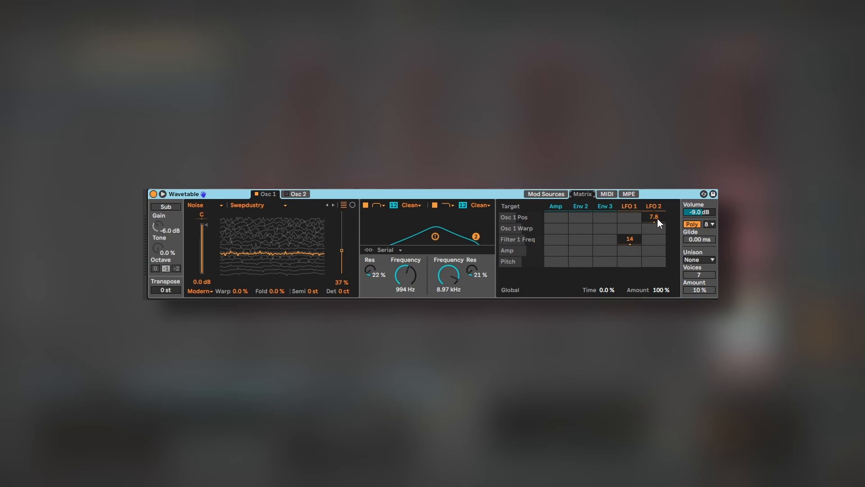
left_click(609, 251)
left_click(546, 194)
left_click(561, 194)
left_click(630, 206)
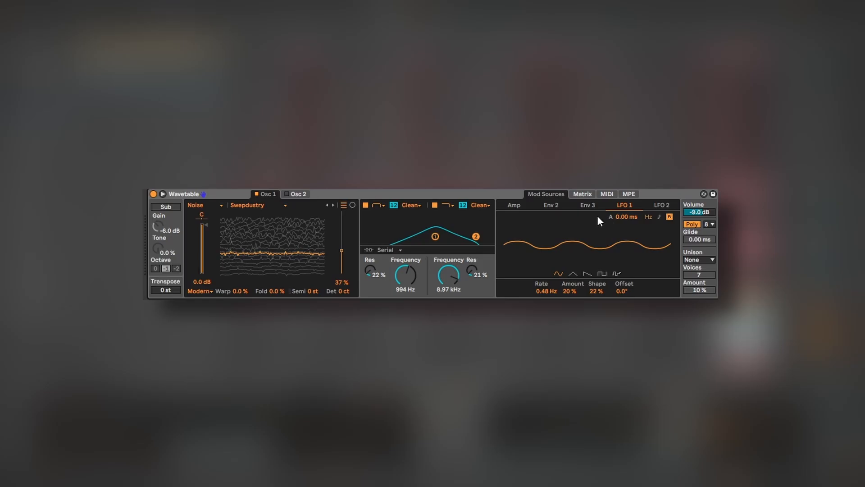
Compare the NOISE track's playback with its audio effect rack deactivated and reactivated.
scroll(63, 396, "right", 8)
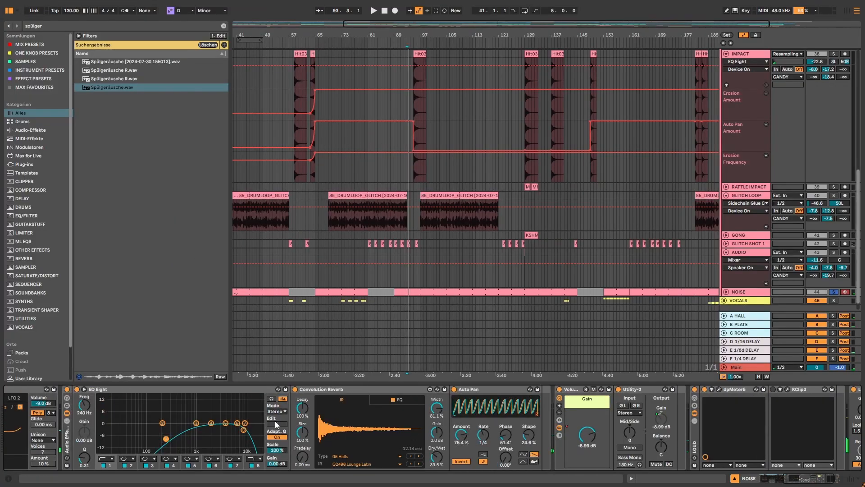
left_click(67, 389)
key("space")
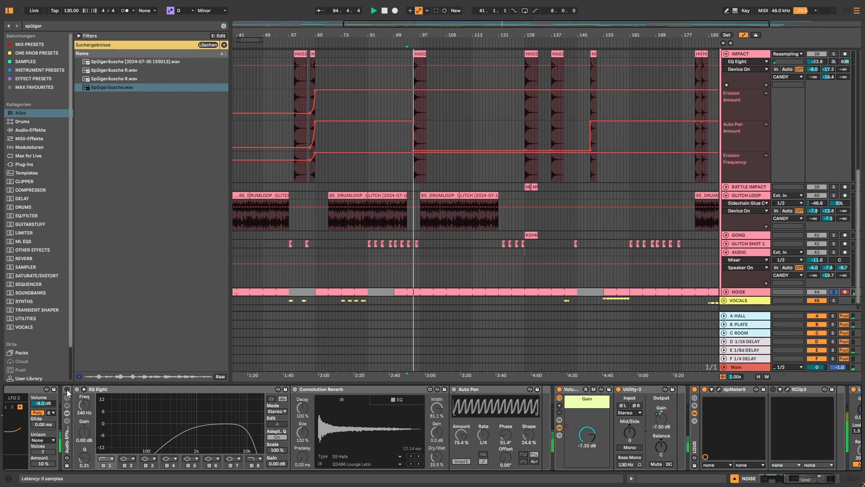
left_click(67, 390)
key("space")
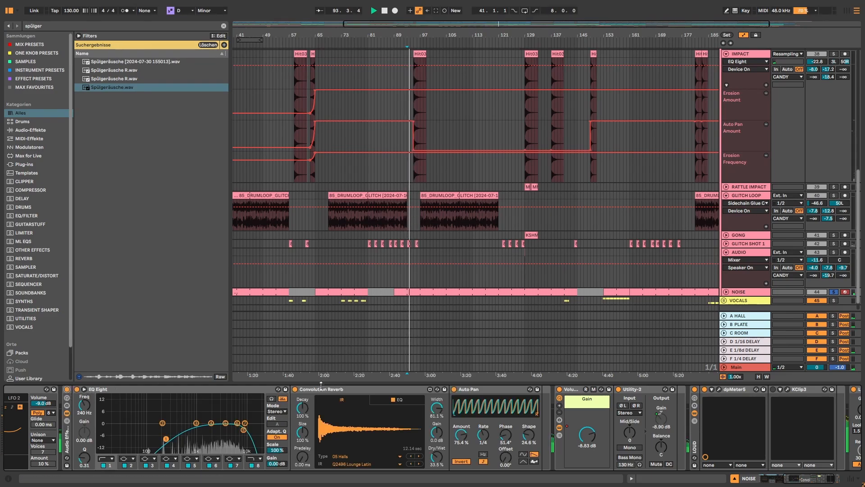
Point out the NOISE track's Convolution Reverb and Auto Pan and play the noise with both active.
left_click(311, 390)
left_click(476, 388)
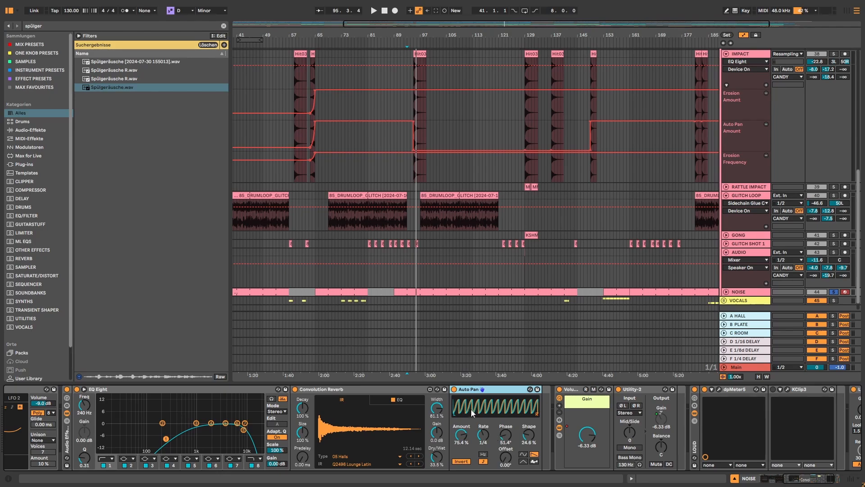
key("space")
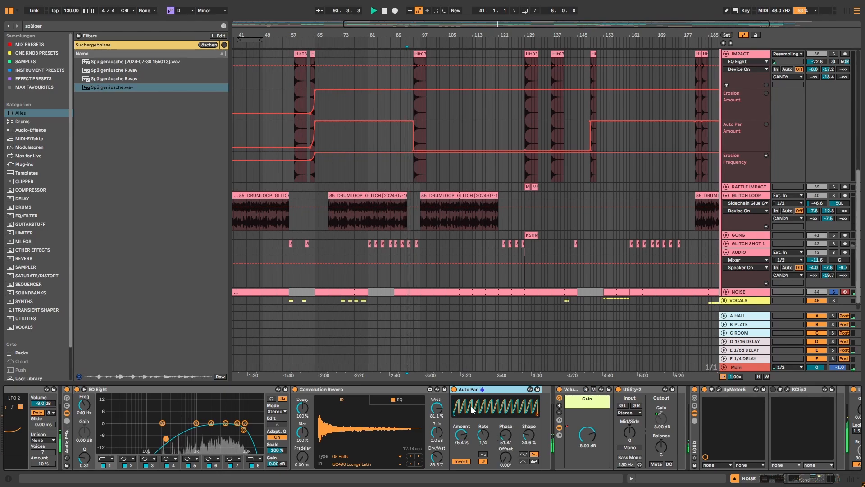
key("space")
Turn off the CANDY and NOISE solos, show the whole arrangement and play the full mix from bar 81.
scroll(829, 151, "up", 8)
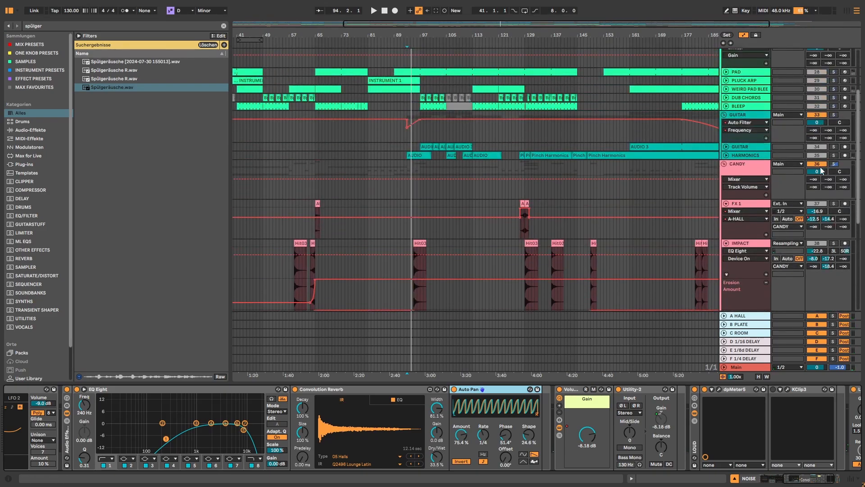
double_click(513, 23)
scroll(426, 182, "down", 5)
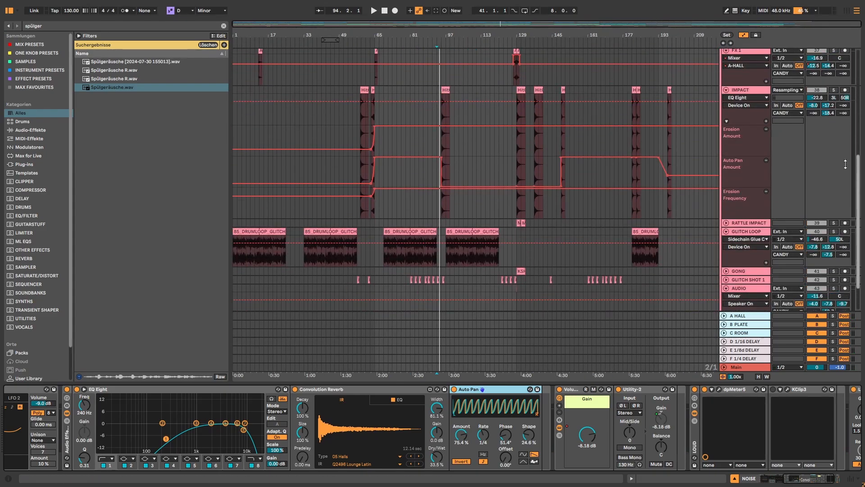
scroll(426, 182, "up", 5)
left_click(411, 257)
key("space")
scroll(693, 174, "down", 5)
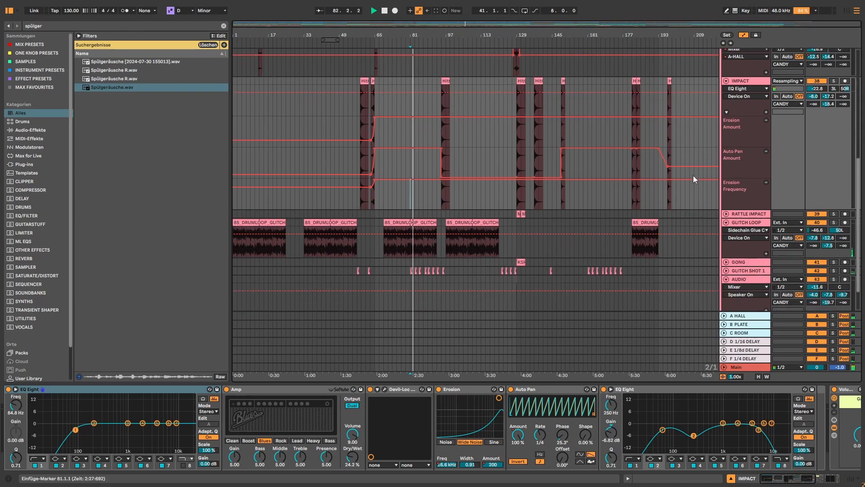
Compare the full mix with the whole CANDY group deactivated and reactivated during playback.
scroll(702, 169, "up", 4)
scroll(747, 145, "up", 3)
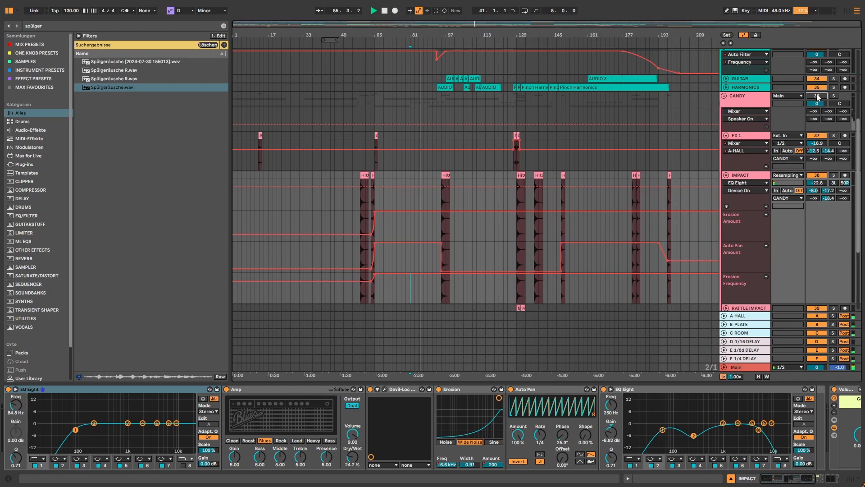
scroll(423, 268, "down", 6)
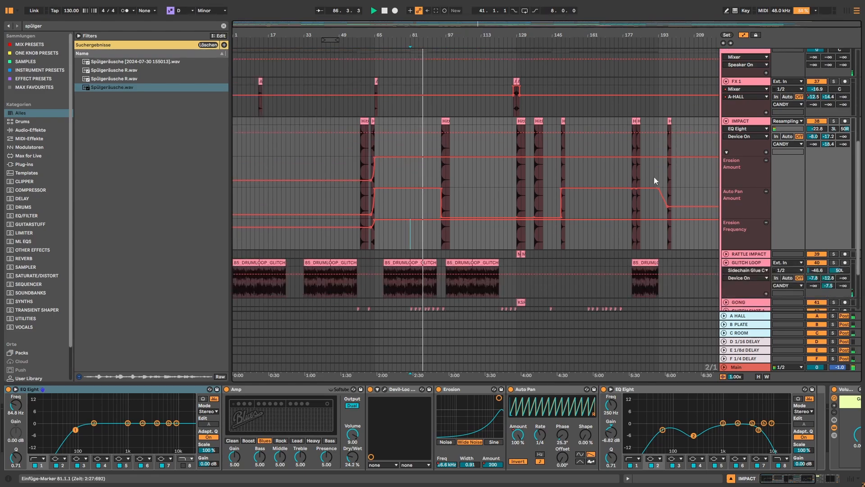
left_click(428, 258)
scroll(628, 212, "up", 8)
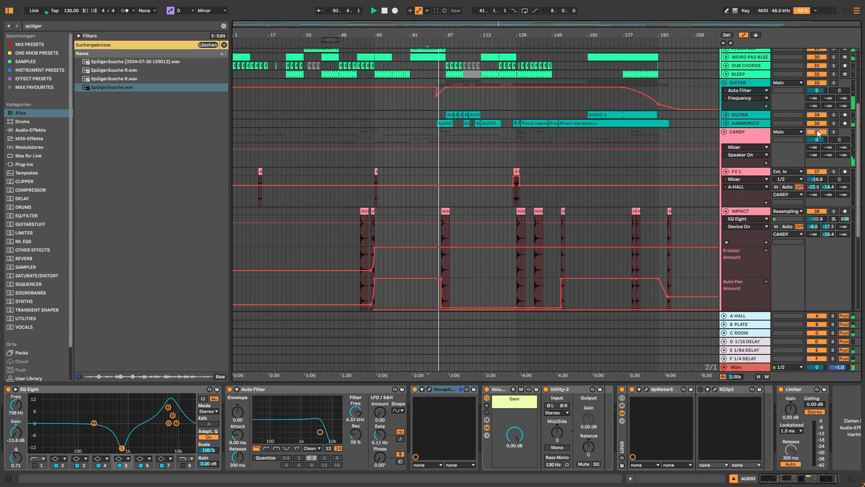
Save the project and select the CANDY group to show its Limiter and Correlometer.
key("super+s")
left_click(746, 136)
scroll(734, 178, "down", 5)
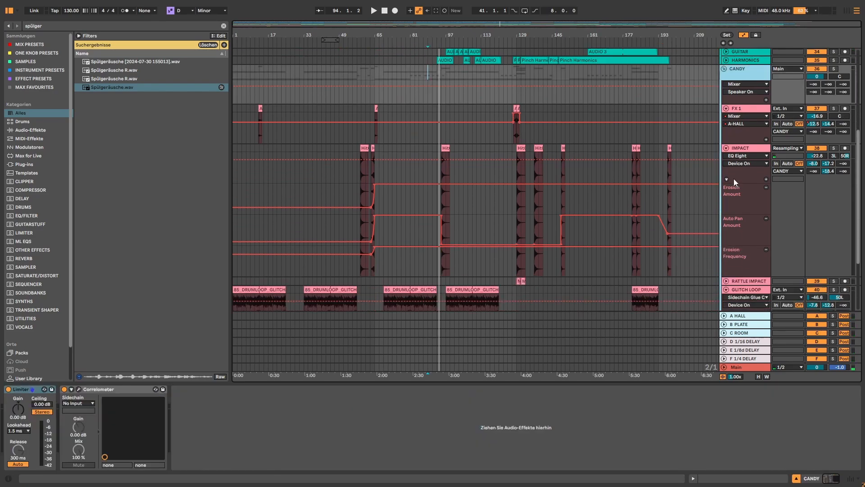
Unfold the VOCALS group, show its filter device and display the SCHILLER track's device chain.
scroll(737, 167, "down", 3)
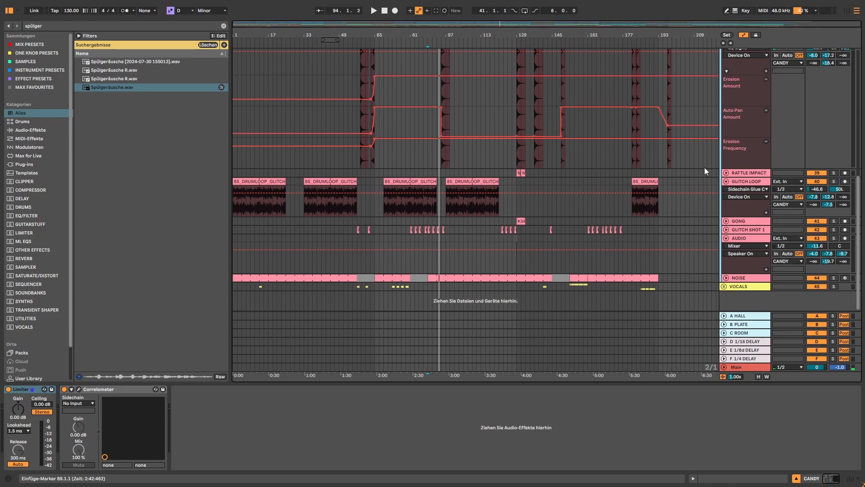
left_click(724, 287)
left_click(738, 287)
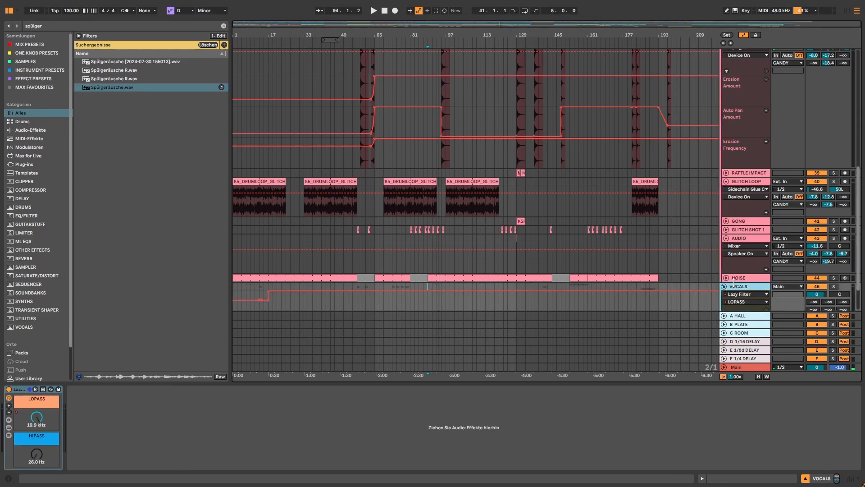
scroll(739, 280, "down", 2)
left_click(739, 270)
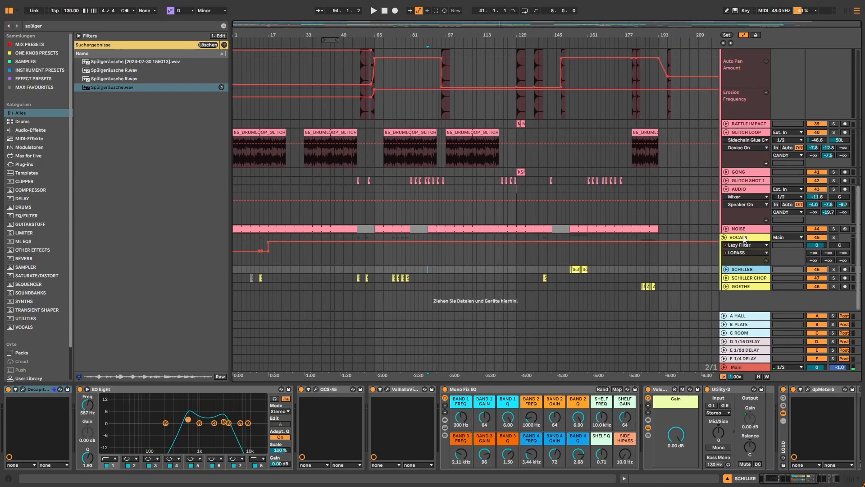
Solo the SCHILLER track and play its vocal clips from bar 153.
scroll(640, 255, "up", 3)
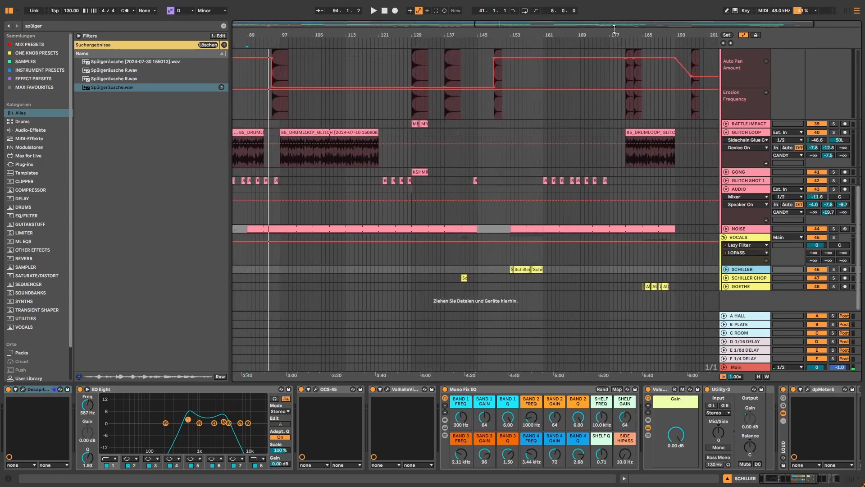
left_click(507, 277)
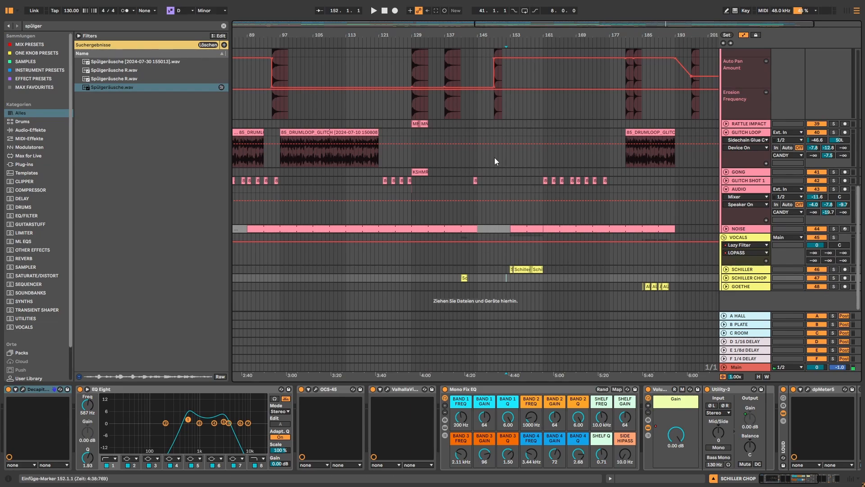
scroll(495, 161, "right", 5)
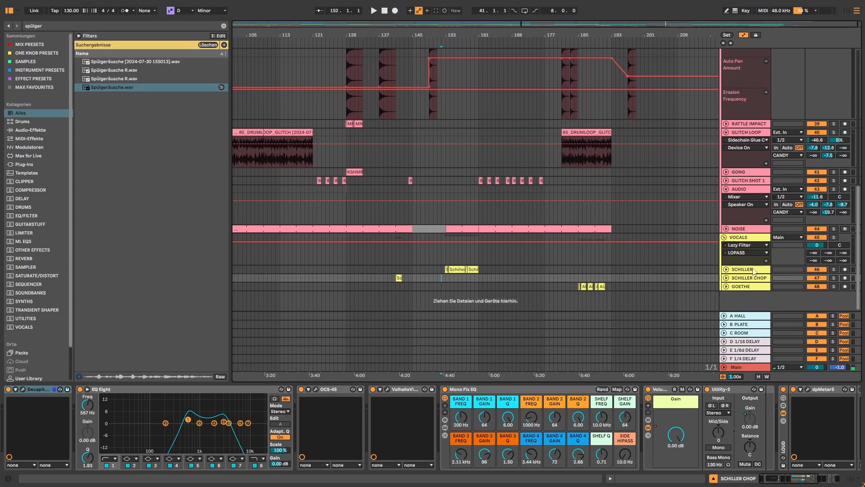
left_click(754, 271)
left_click(833, 269)
left_click(446, 276)
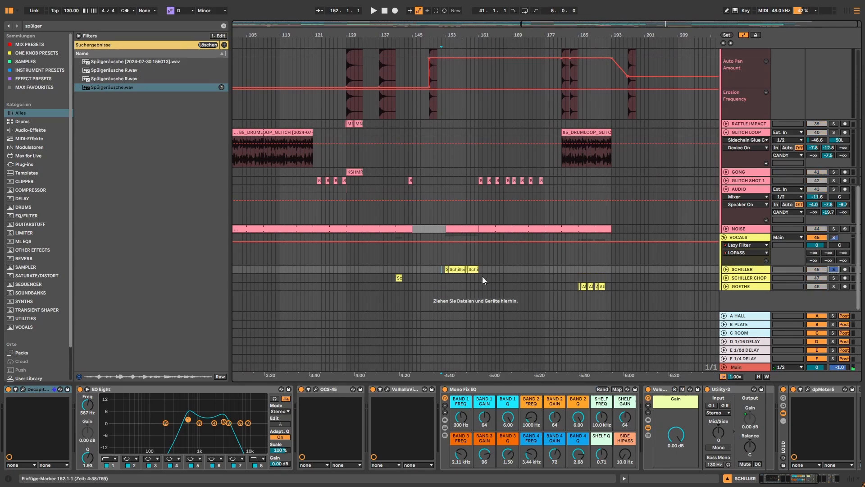
left_click(446, 276)
key("space")
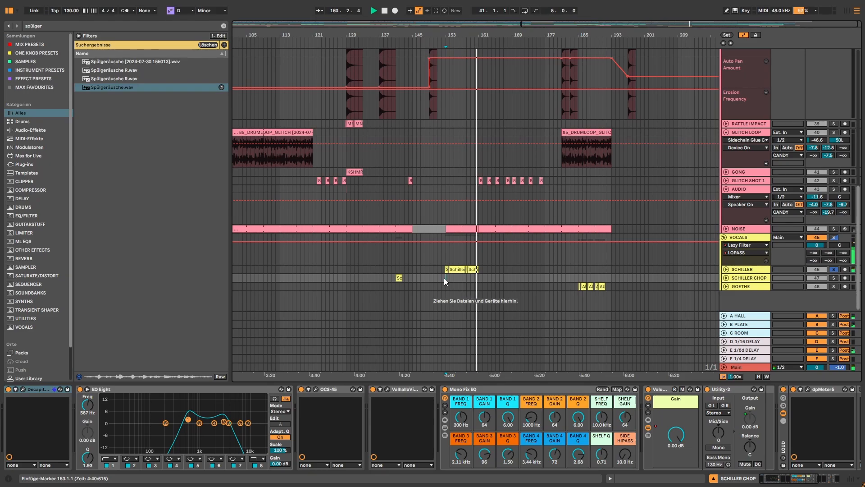
key("space")
Unfold the SCHILLER track, group its effects from Decapitator to Mono Fix EQ into a rack and deactivate the rack.
left_click(742, 271)
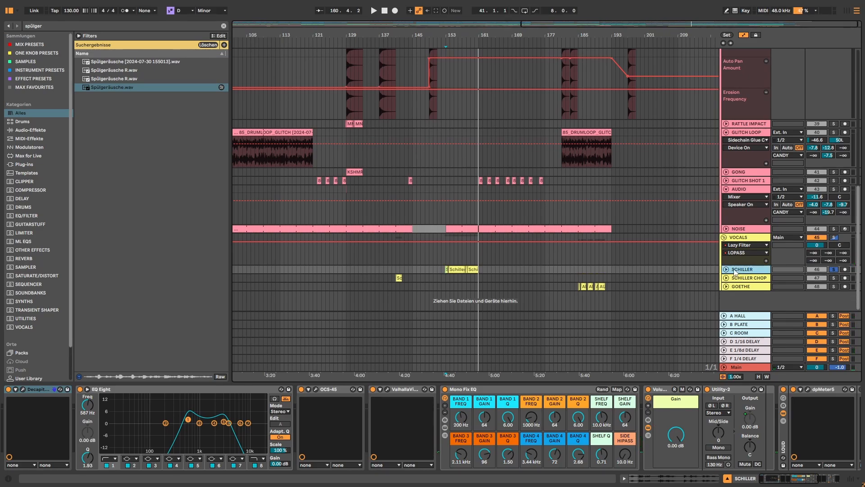
key("Right")
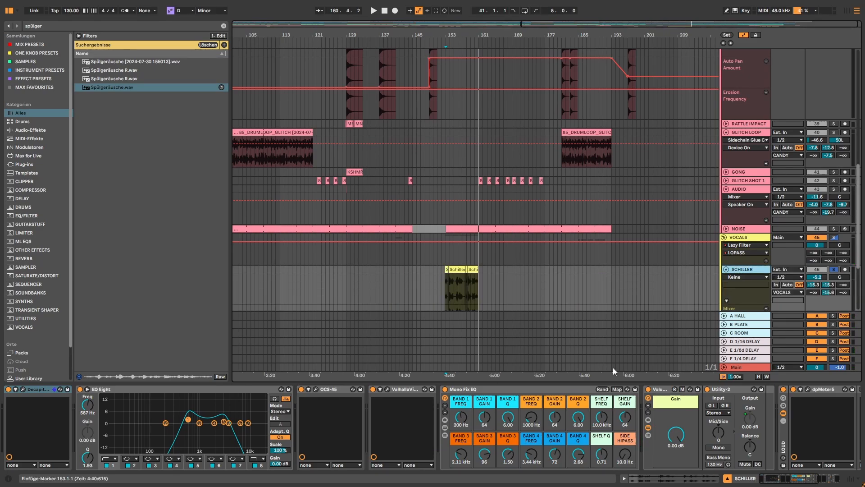
left_click(527, 390)
left_click(45, 389, "shift")
key("super+g")
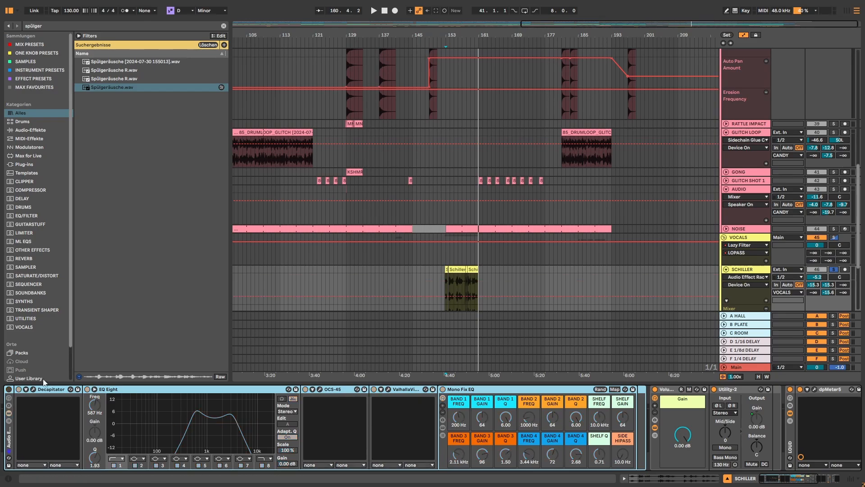
Play the SCHILLER vocal from bar 154 with its effect rack deactivated.
scroll(479, 289, "down", 2)
left_click(451, 302)
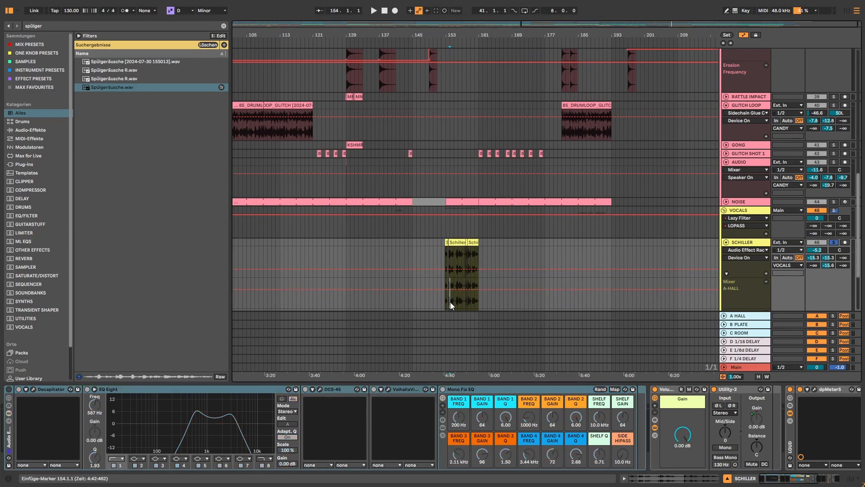
key("space")
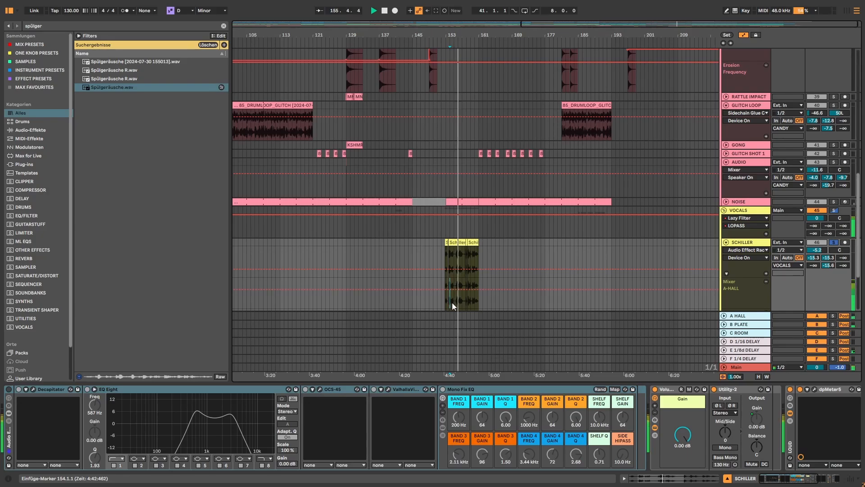
key("space")
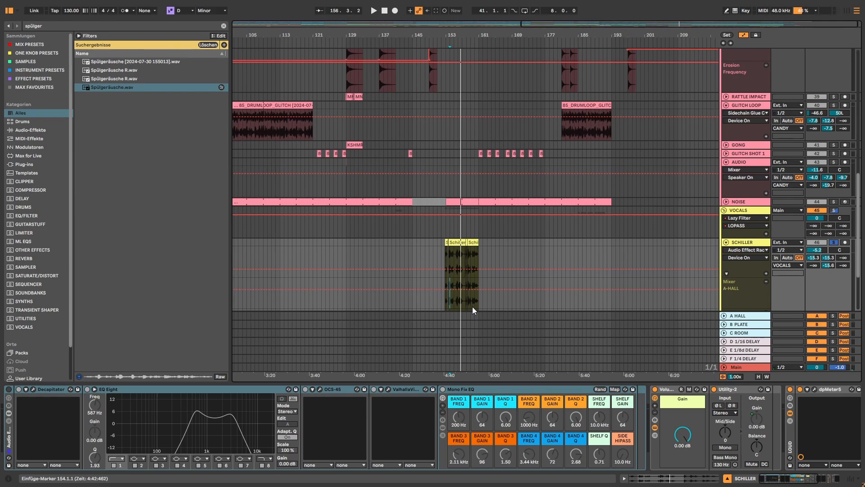
Examine the SCHILLER track's automation lanes for the A-HALL send, E-1/8d DELAY send and Gain, then select the track.
scroll(478, 296, "down", 3)
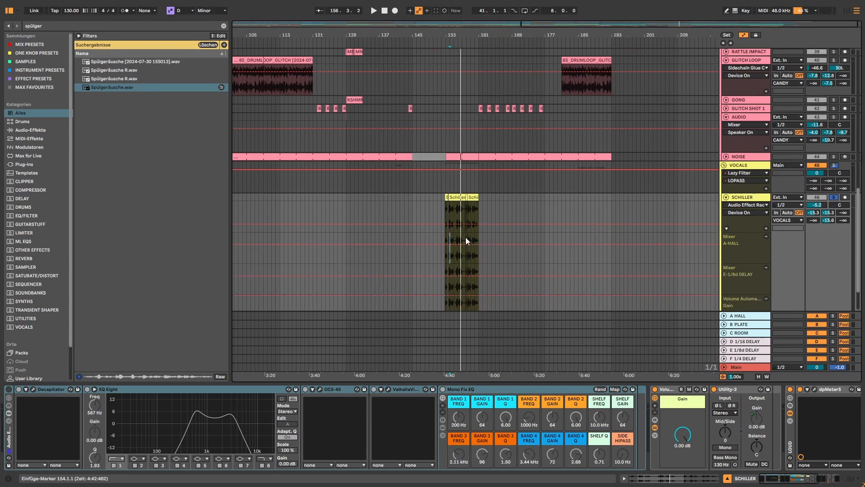
scroll(469, 239, "down", 2)
scroll(471, 240, "up", 1)
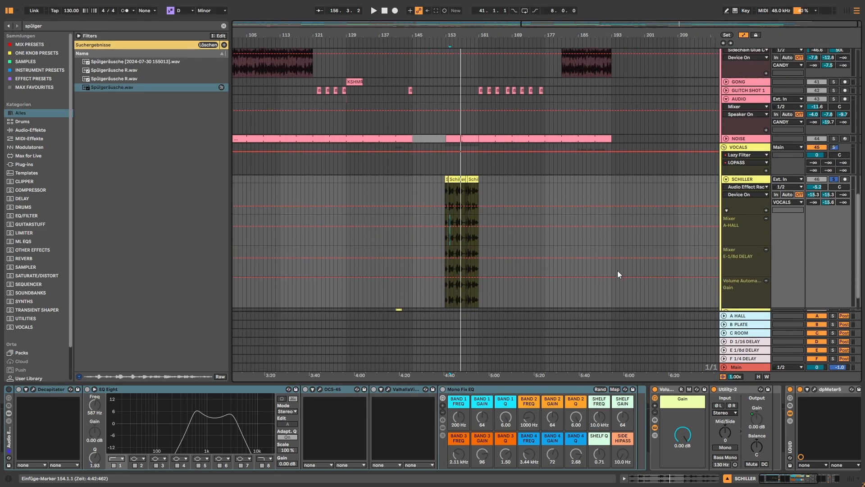
left_click(742, 181)
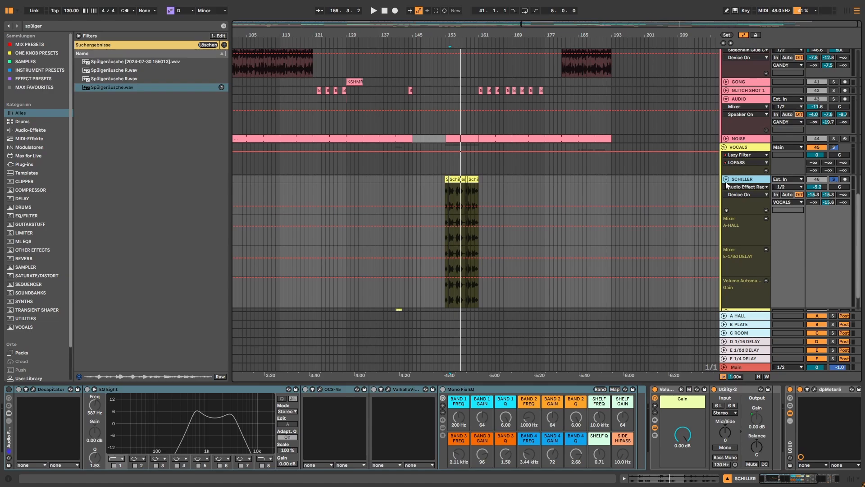
Reactivate the SCHILLER track's effect rack and play the vocal from bar 154 through it.
left_click_drag(682, 25, 681, 28)
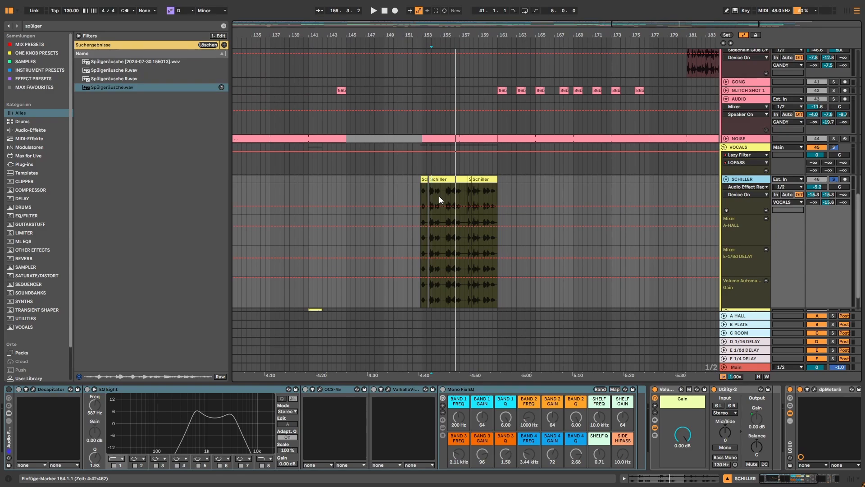
left_click(87, 390)
key("space")
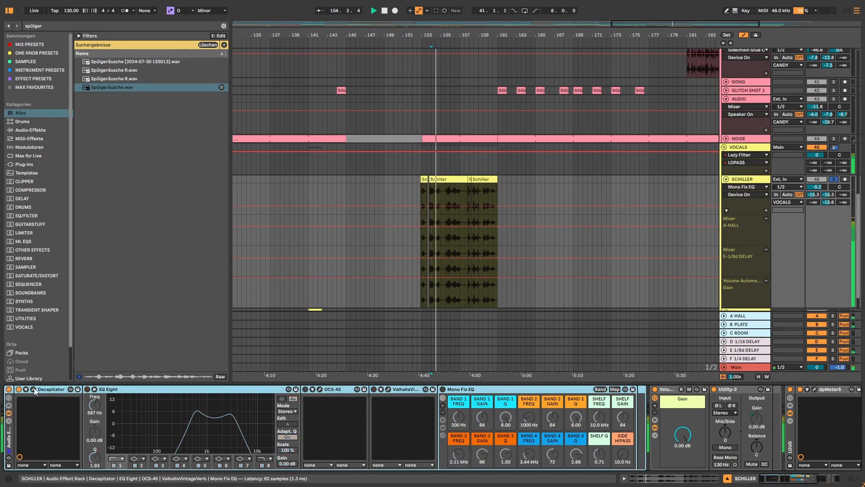
Examine the Decapitator and the EQ Eight filter bands on the SCHILLER track while its vocal plays, and stop playback.
left_click(33, 390)
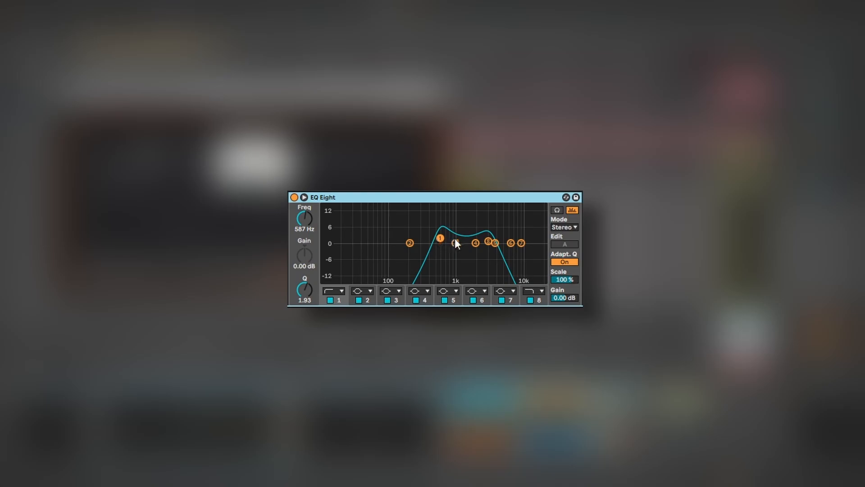
left_click(475, 242)
left_click(441, 238)
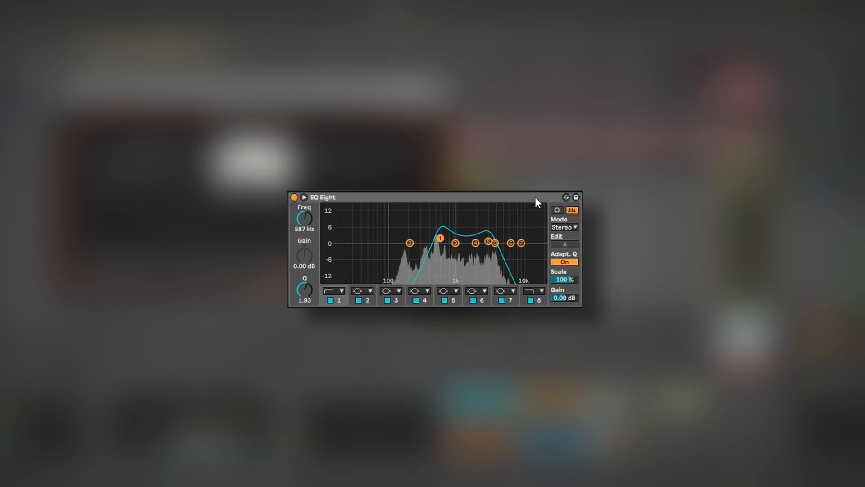
key("space")
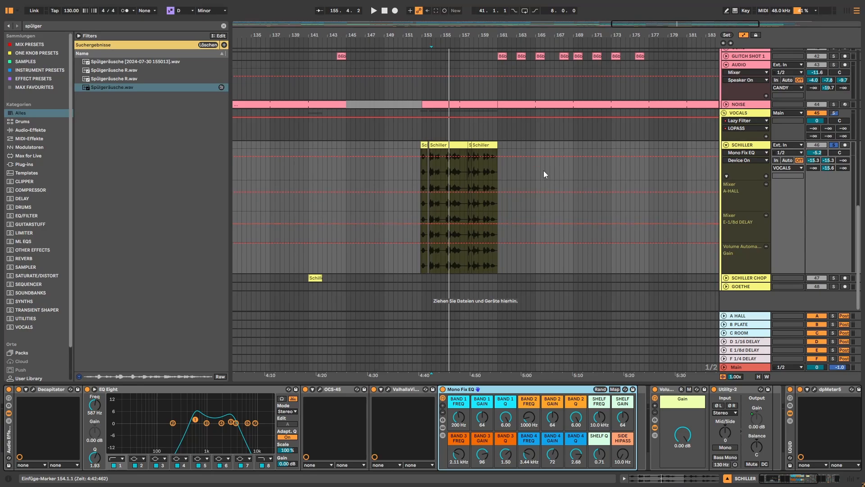
Solo the SCHILLER CHOP track, play its clip at bar 141 and select that clip.
left_click_drag(672, 21, 486, 283)
left_click(833, 278)
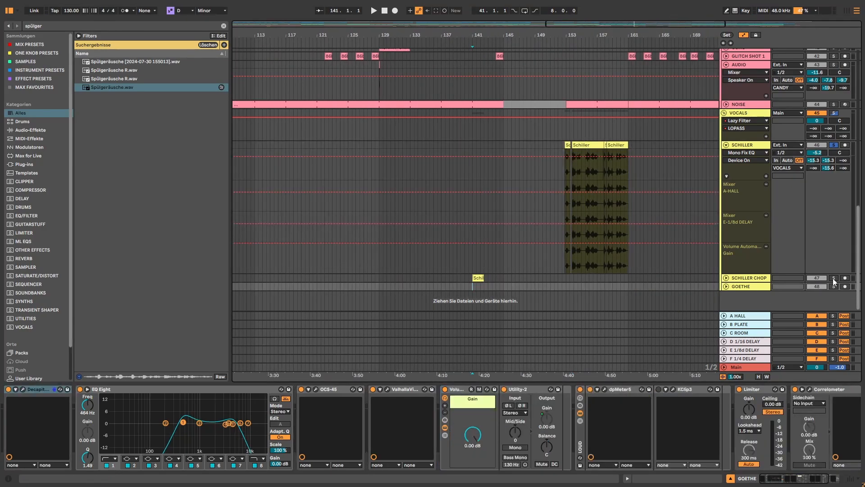
left_click(476, 278)
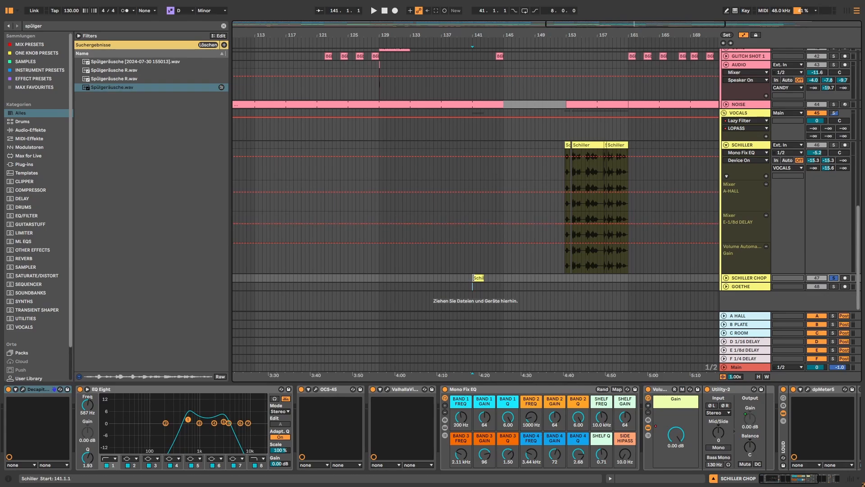
key("space")
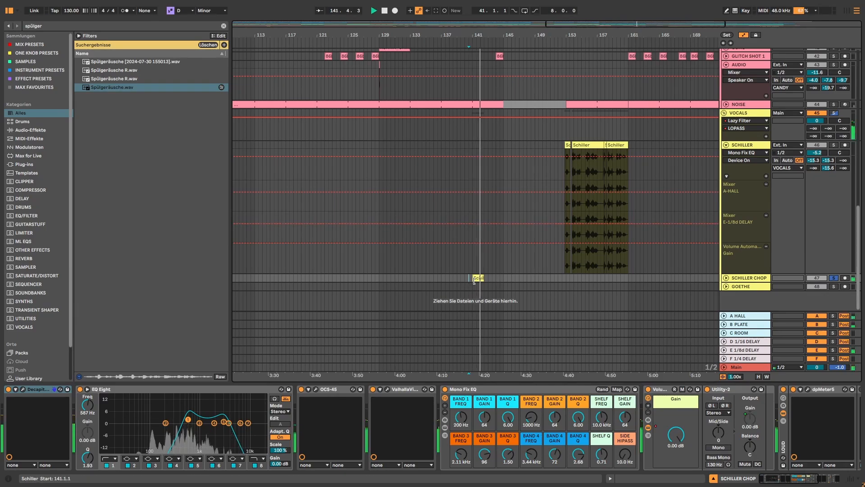
key("space")
left_click(479, 278)
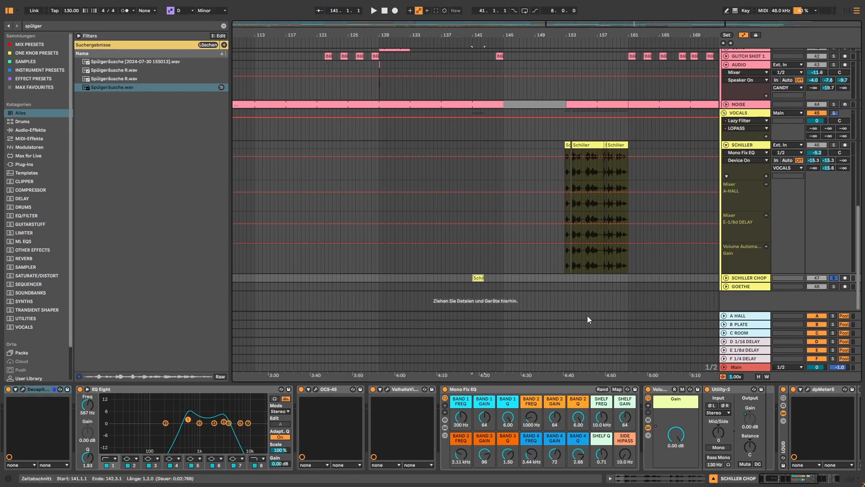
Turn off the SCHILLER CHOP solo and play its chops within the full mix from bar 73.
key("x")
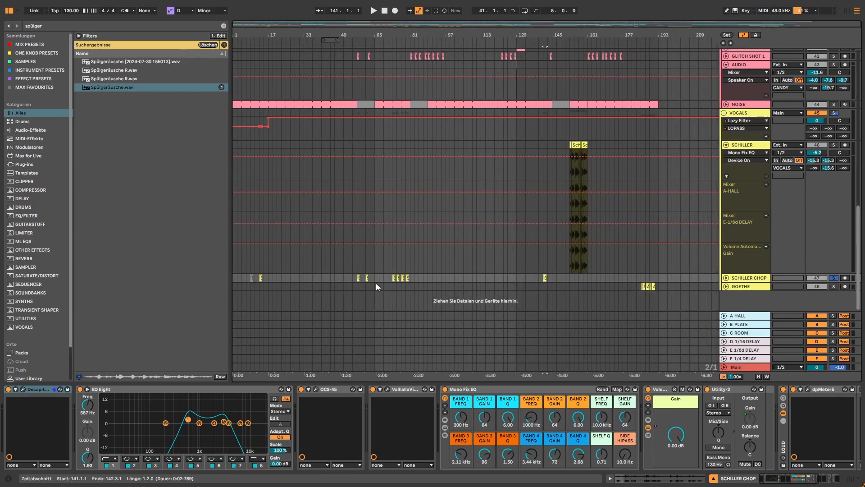
left_click(390, 280)
key("space")
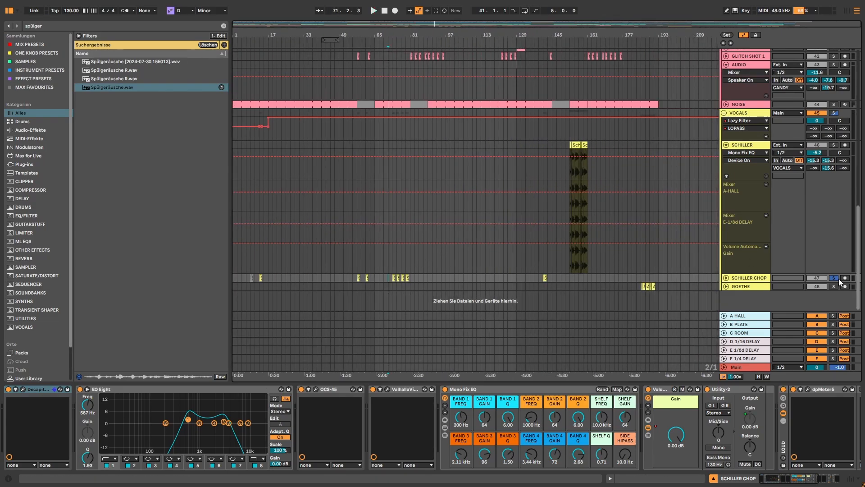
left_click(393, 280)
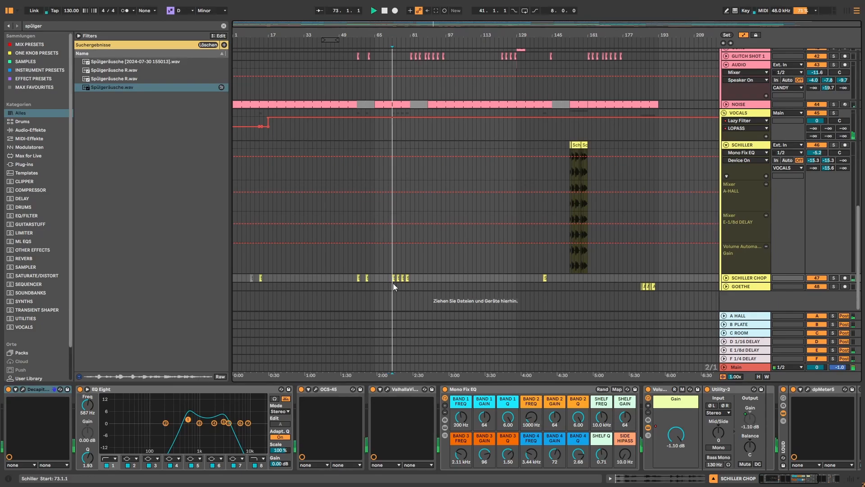
key("space")
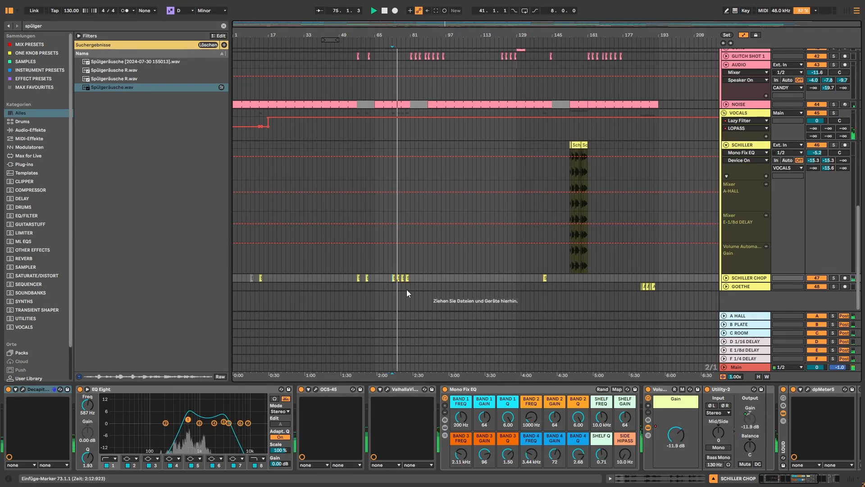
key("space")
Unfold and solo the GOETHE track and play its vocal clips from bar 185.
left_click(641, 290)
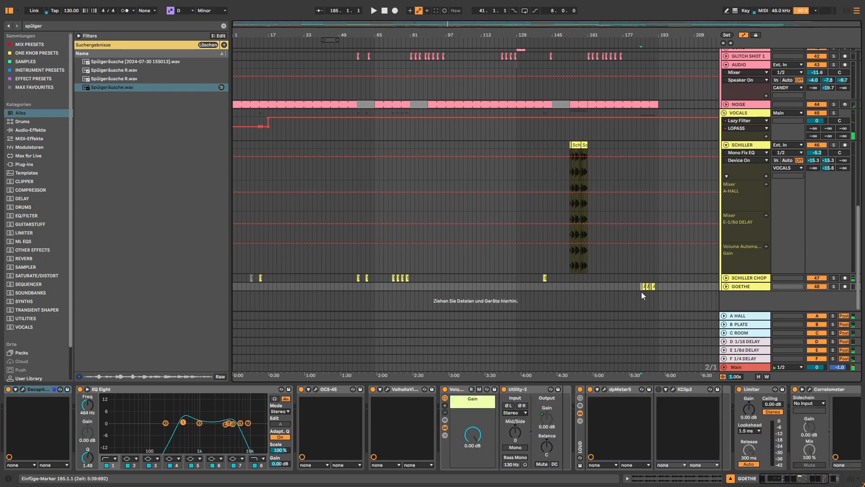
key("z")
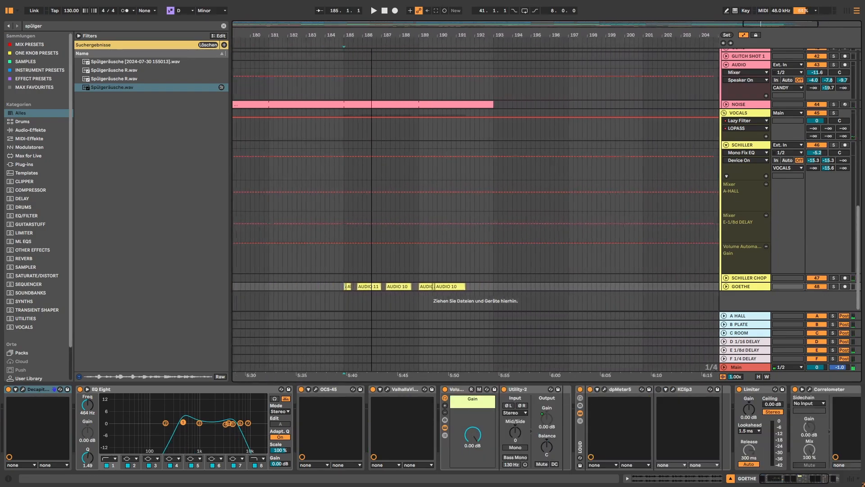
left_click(726, 287)
left_click(397, 269)
key("space")
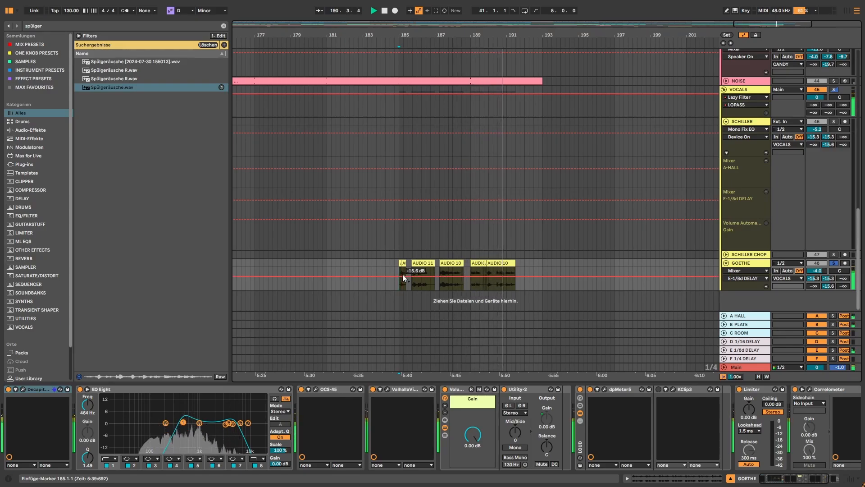
key("space")
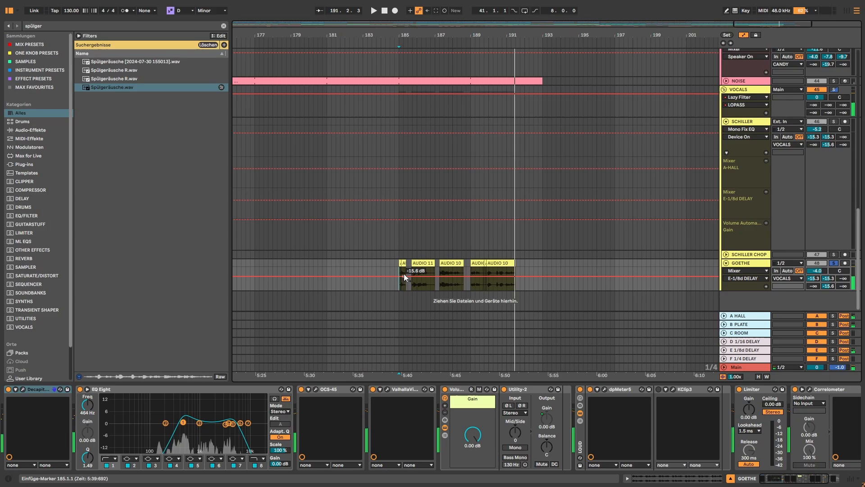
Examine the last AUDIO 10 clip and the EQ Eight on the GOETHE track.
left_click(490, 264)
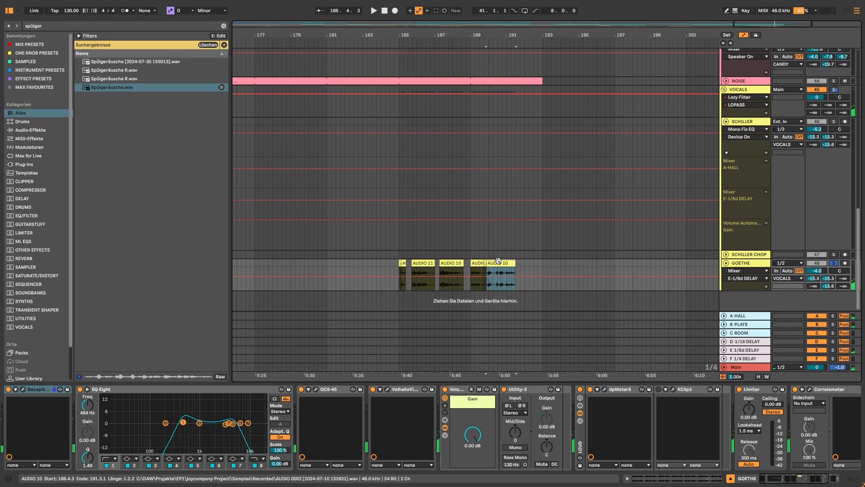
left_click(751, 265)
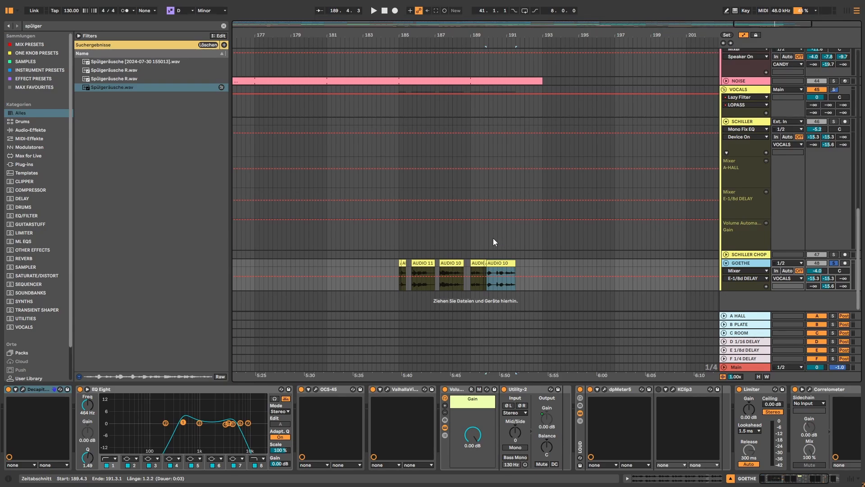
left_click(208, 404)
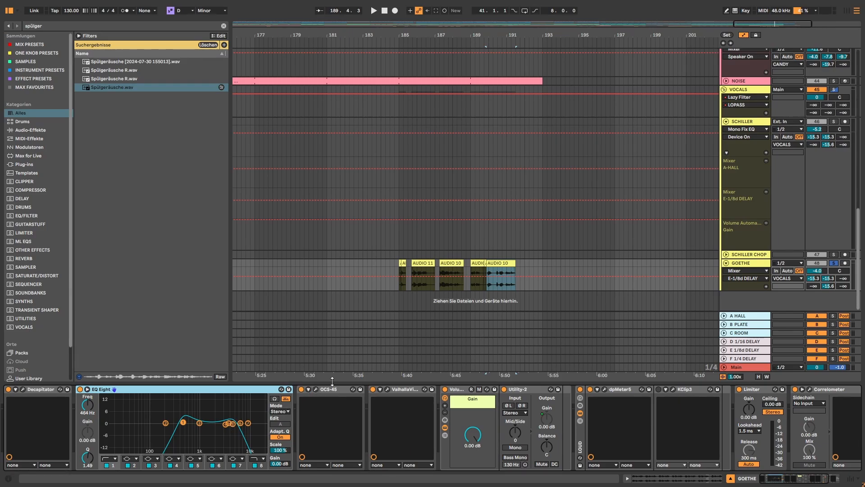
left_click(755, 265)
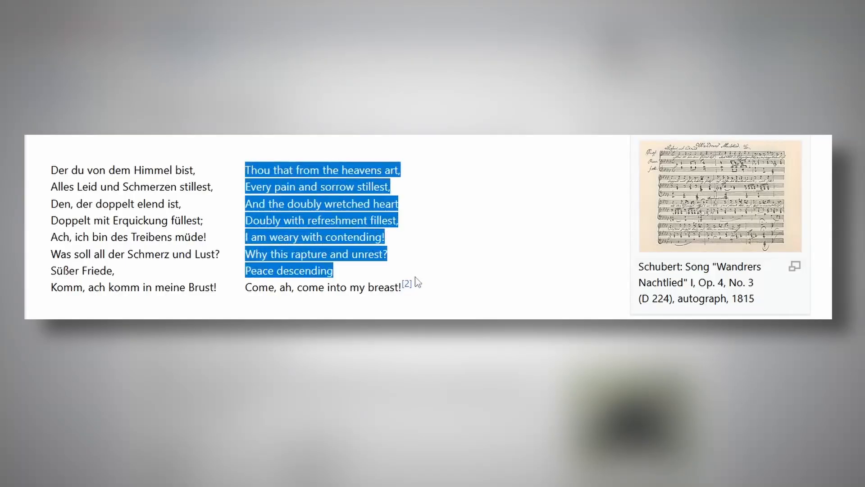
Switch to the web browser, highlight the English translation of Wanderer's Nightsong I and read through the article.
left_click_drag(418, 282, 421, 292)
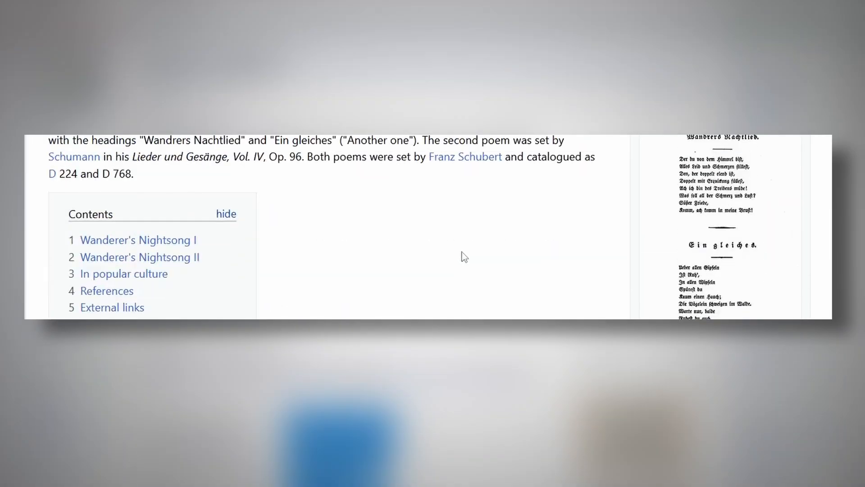
scroll(456, 244, "down", 5)
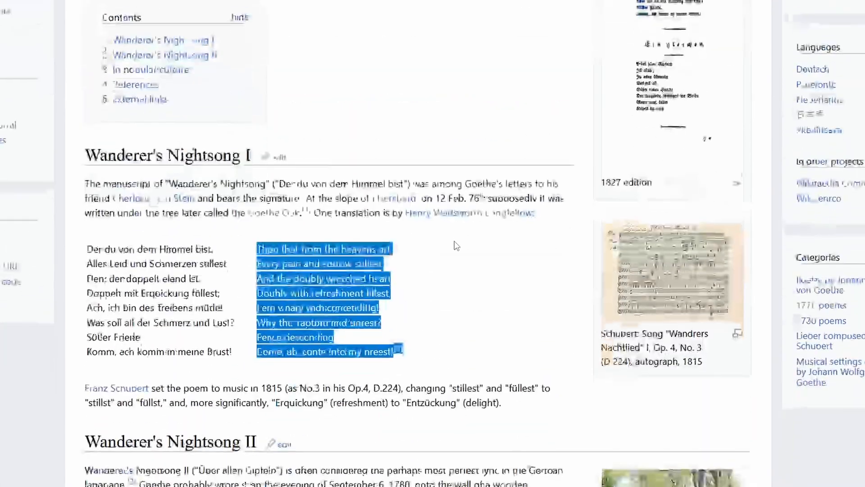
scroll(455, 242, "down", 10)
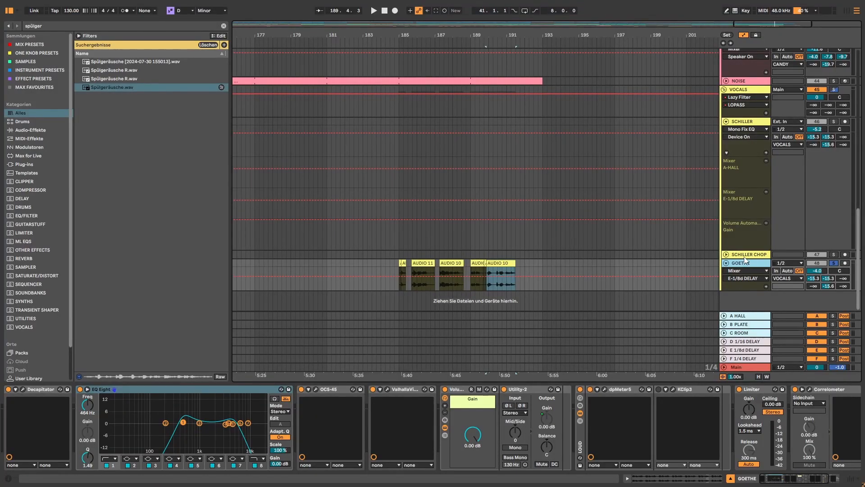
Turn off the GOETHE solo and look through the devices of the SCHILLER CHOP, A-HALL and Main tracks, selecting KClip3 on Main.
left_click(757, 256)
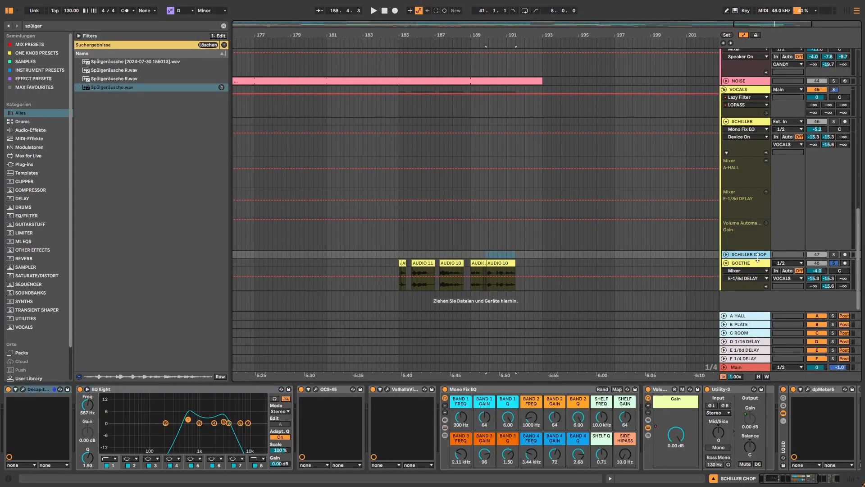
left_click(738, 316)
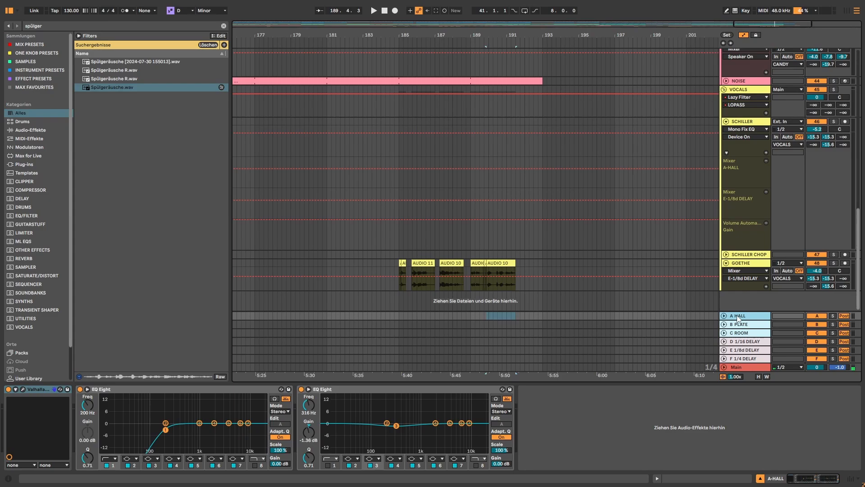
left_click(736, 367)
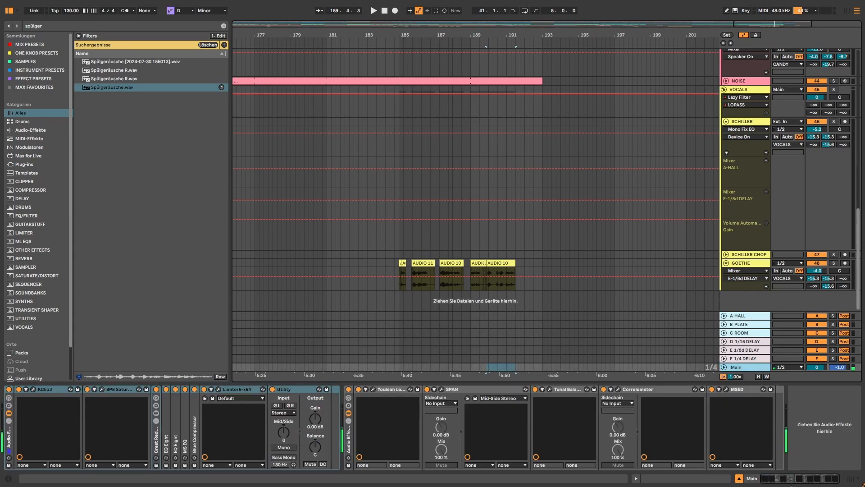
left_click(48, 388)
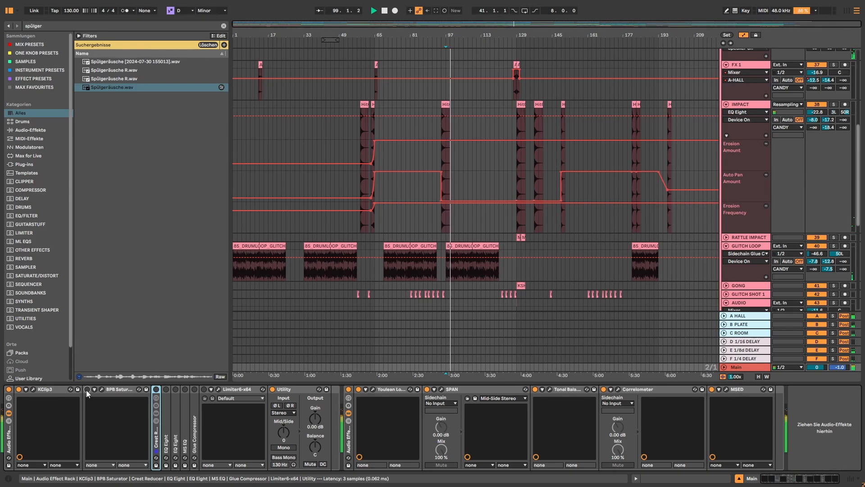
Compare the playing mix with the Main track's BPB Saturator on and off, leaving the saturator active.
left_click(87, 389)
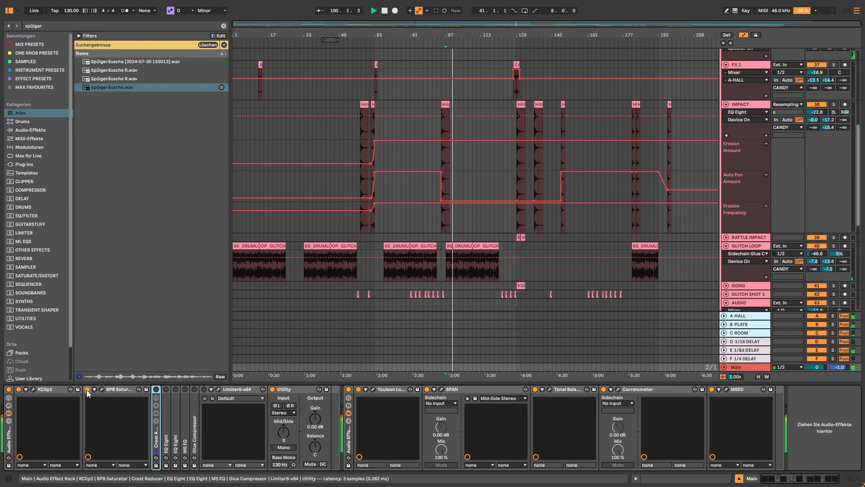
left_click(87, 390)
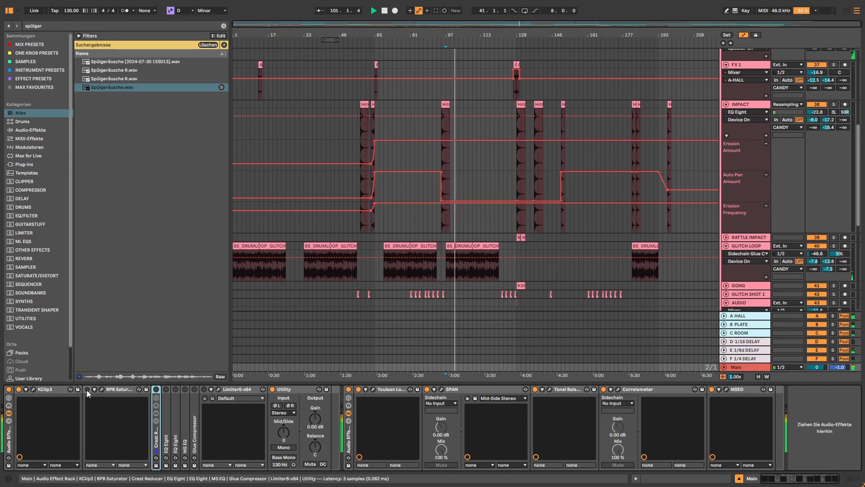
left_click(87, 389)
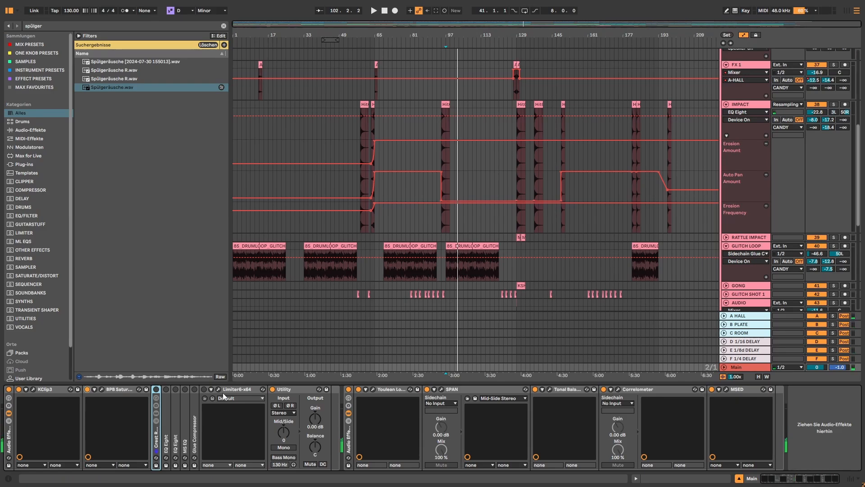
Reactivate and unfold the Main track's Crest Reducer and play the mix from bar 97 through it.
left_click(159, 398)
key("space")
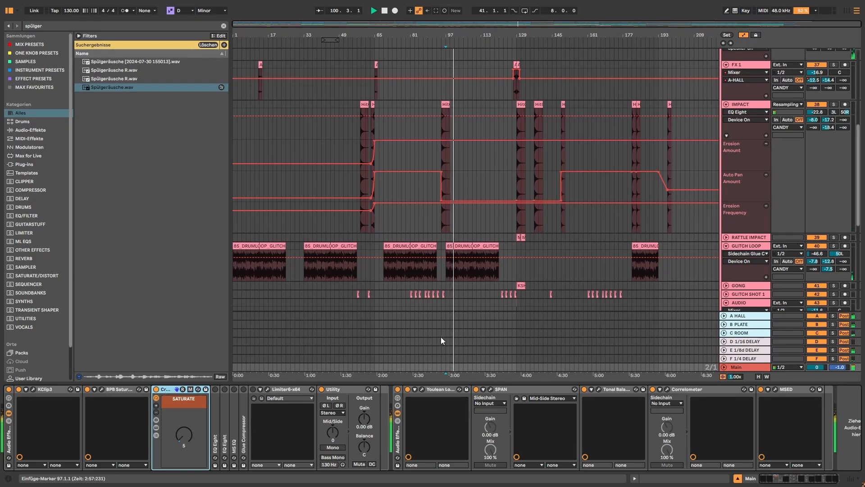
Reactivate the two EQ Eights and the MS EQ on the Main track and unfold them.
left_click(215, 389)
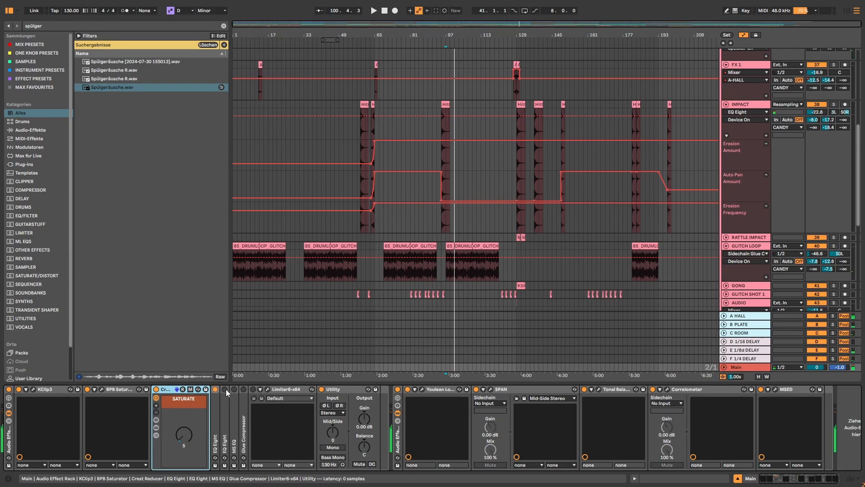
left_click(234, 389)
double_click(232, 401)
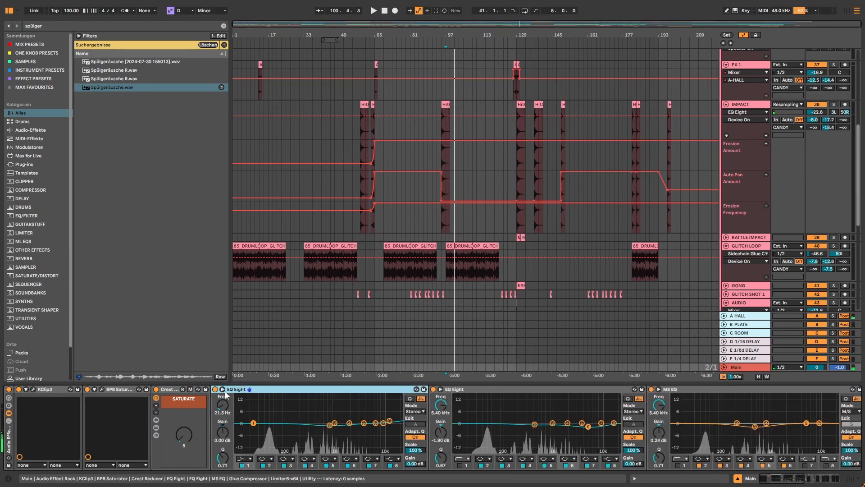
Play the mix and compare it with the Main track's two EQ Eights and MS EQ bypassed and active, leaving all three on.
key("space")
left_click(215, 388)
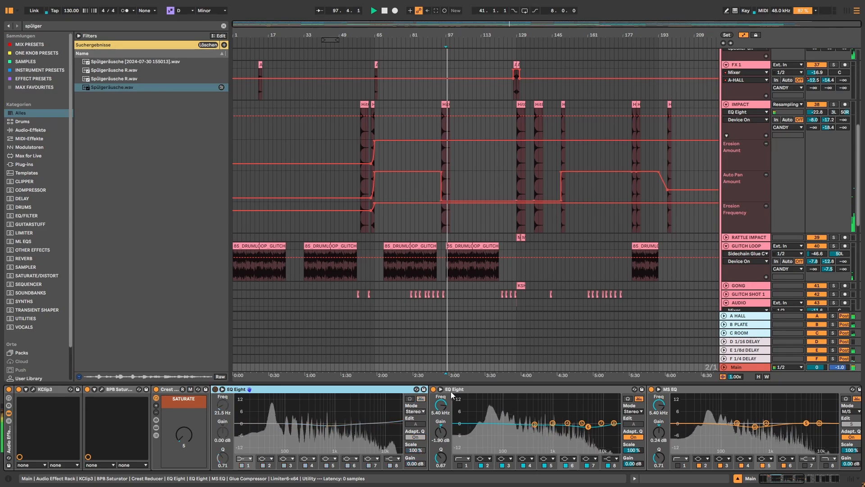
left_click(433, 389)
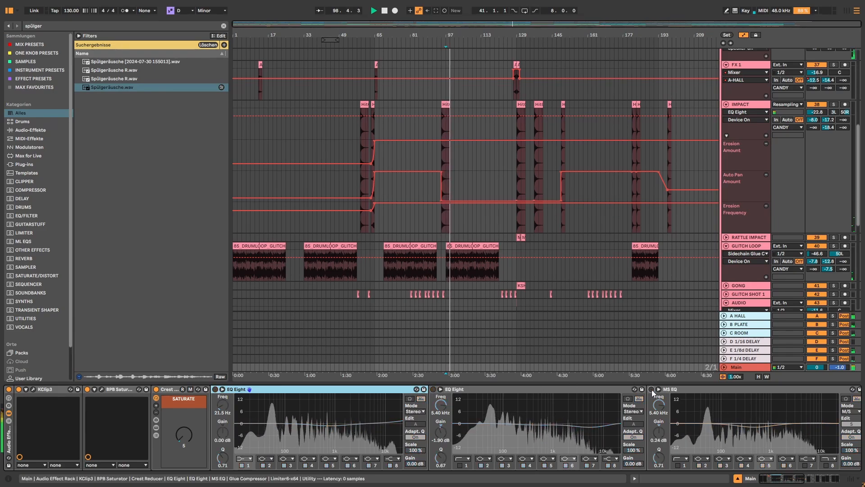
left_click(433, 389)
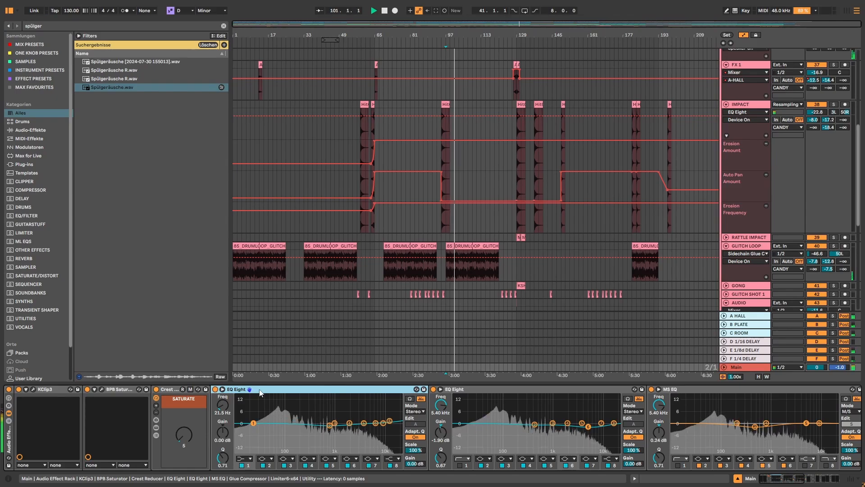
Fold the two EQ Eights and the MS EQ in the Main track's device chain.
double_click(273, 389)
double_click(272, 388)
double_click(290, 391)
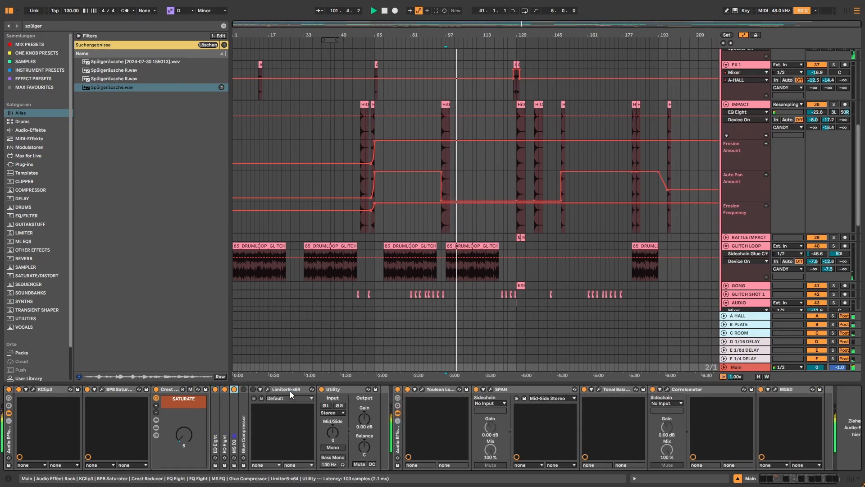
Unfold and reactivate the Main track's Glue Compressor, comparing the playing mix with it off and on.
double_click(246, 396)
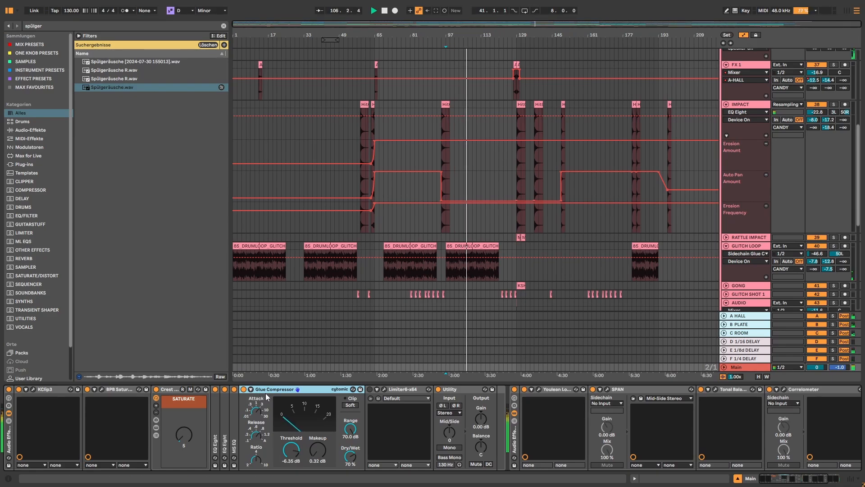
left_click(244, 389)
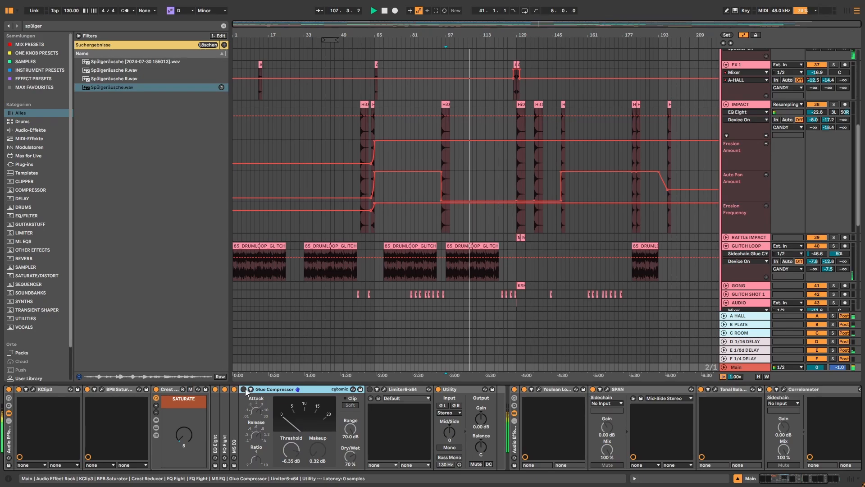
left_click(244, 389)
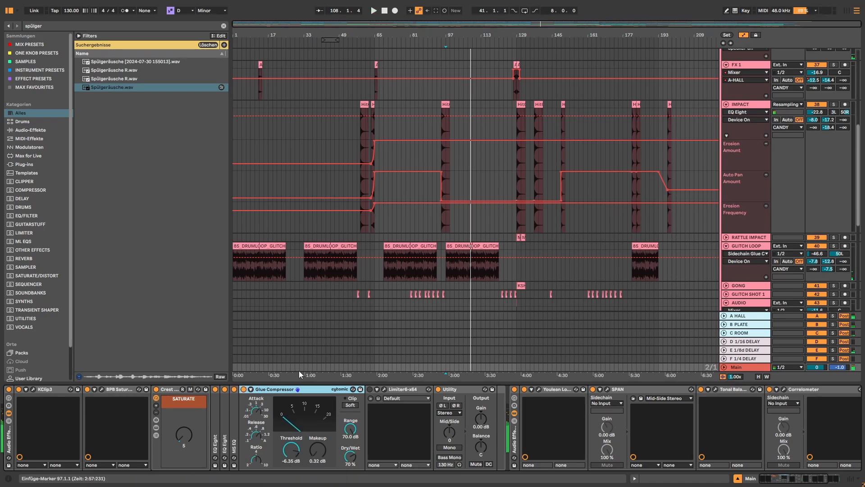
Reactivate the Main track's Limiter6-x64, open its plug-in window and select the device in the chain.
left_click(384, 390)
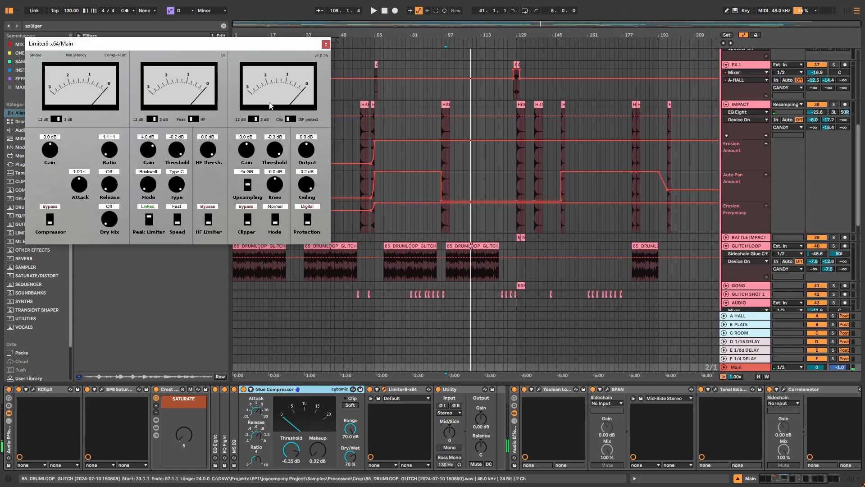
left_click(398, 390)
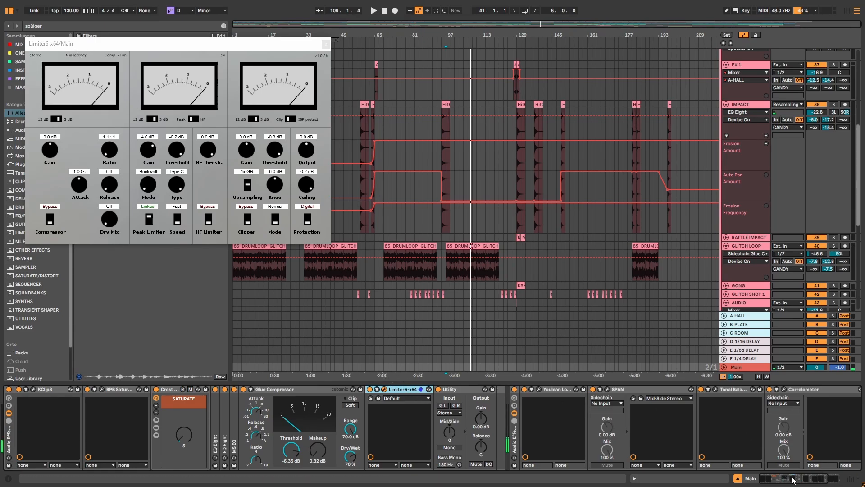
scroll(397, 419, "down", 5)
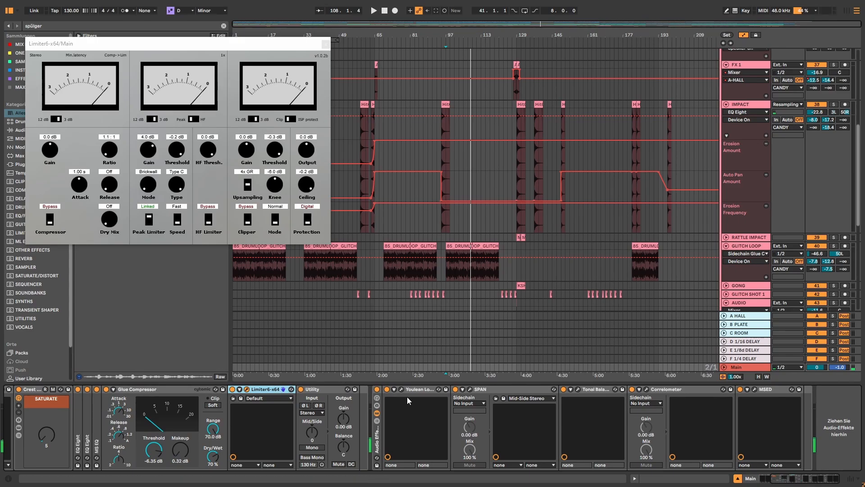